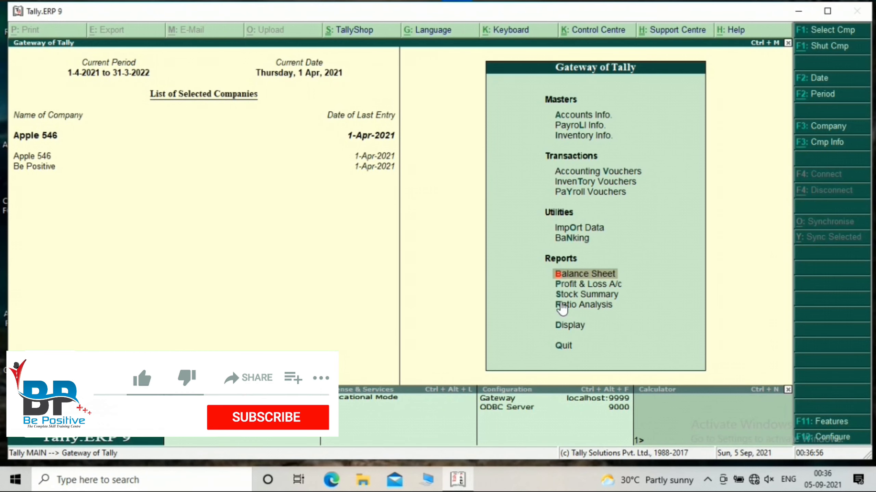
Step: Create a new company named Apple693 with the default details and return to the Gateway of Tally
key("alt+F3")
key("Down")
key("Down")
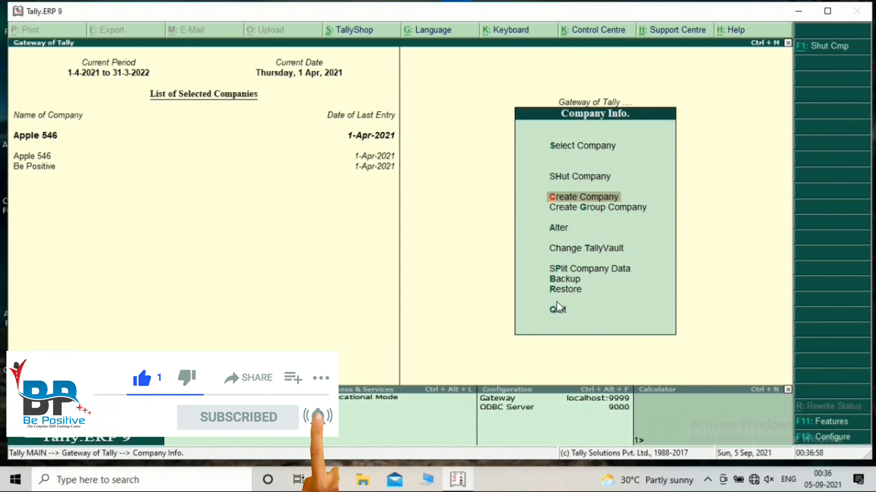
key("Return")
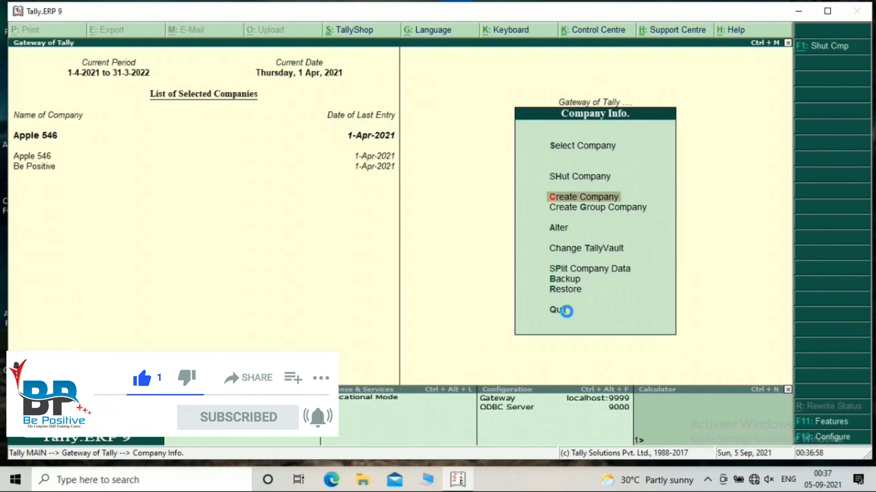
type("Apple")
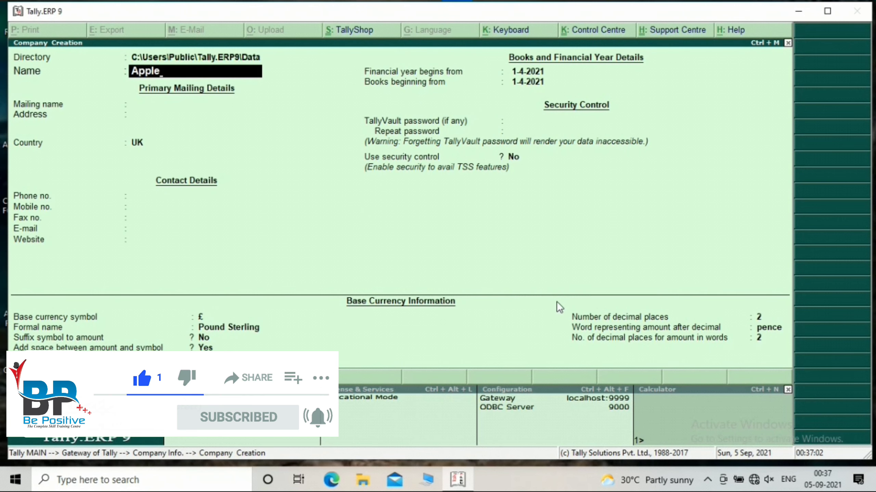
type("693")
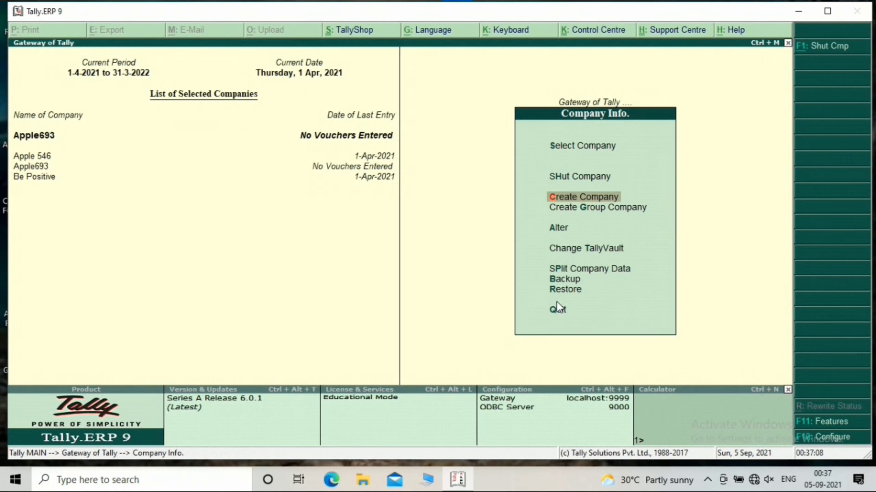
key("Escape")
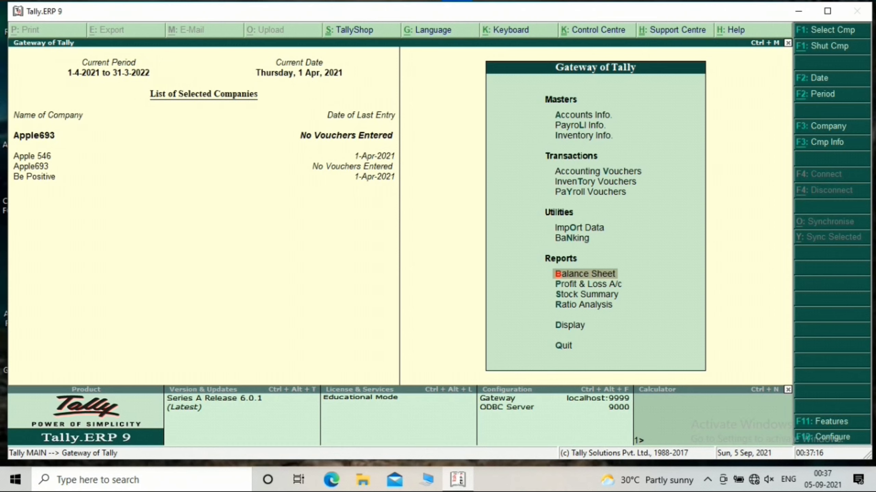
Step: Start a new ledger named with the first partner's name followed by "Cpaital" and group it under Capital Account
left_click(583, 115)
left_click(583, 114)
key("Down")
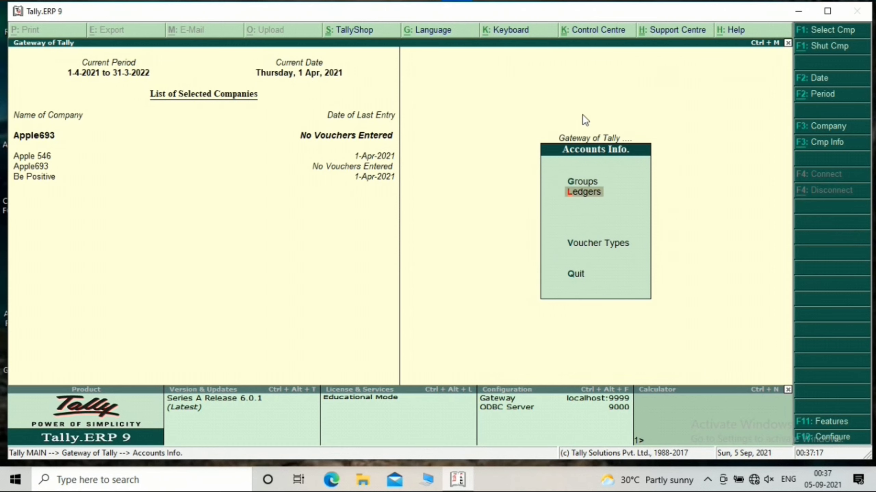
key("Return")
key("Return")
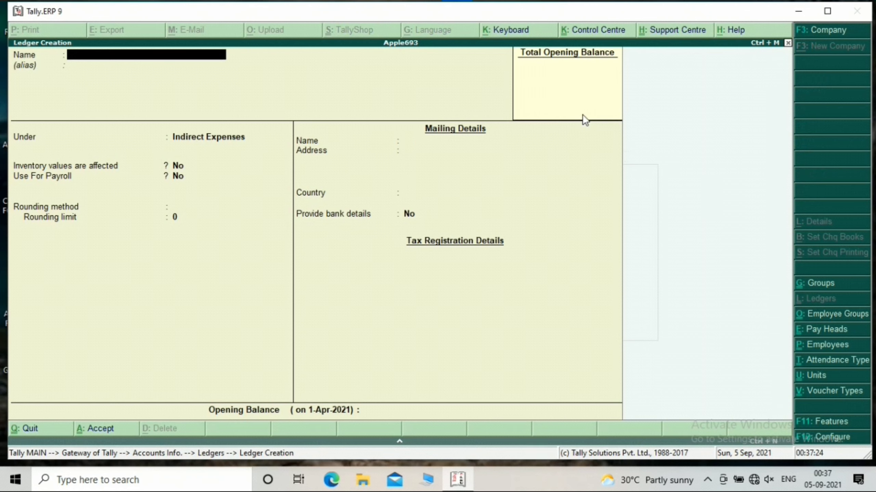
type("Sooraj cpaital")
key("Return")
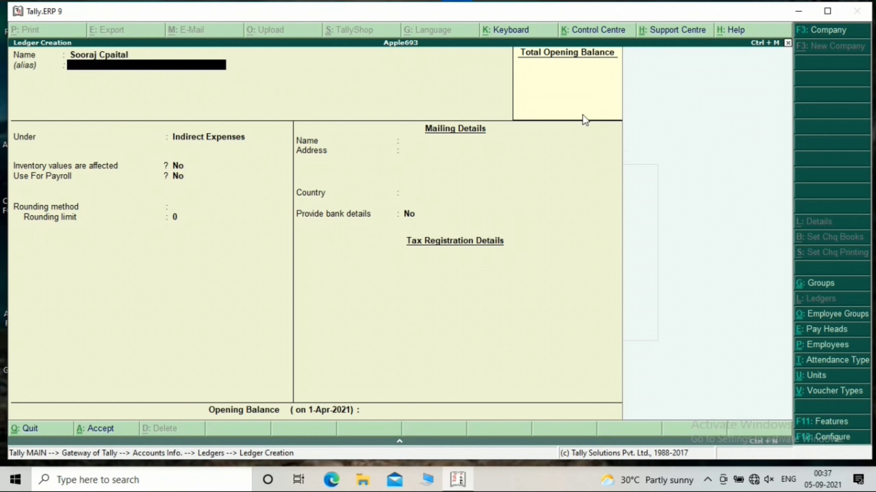
key("Return")
type("Capi")
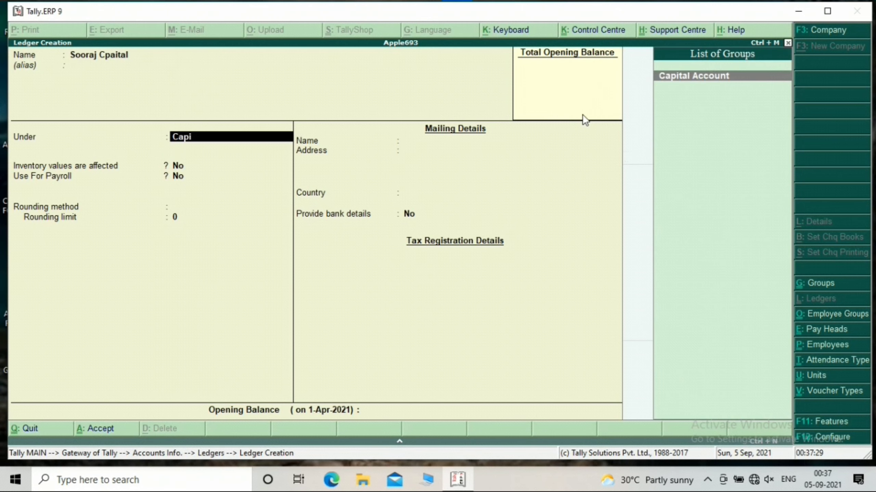
key("Return")
Step: Give the first partner's capital ledger an opening balance of 1,00,000, keep its other defaults, and save it
key("Return")
key("Return")
key("Return")
key("Return")
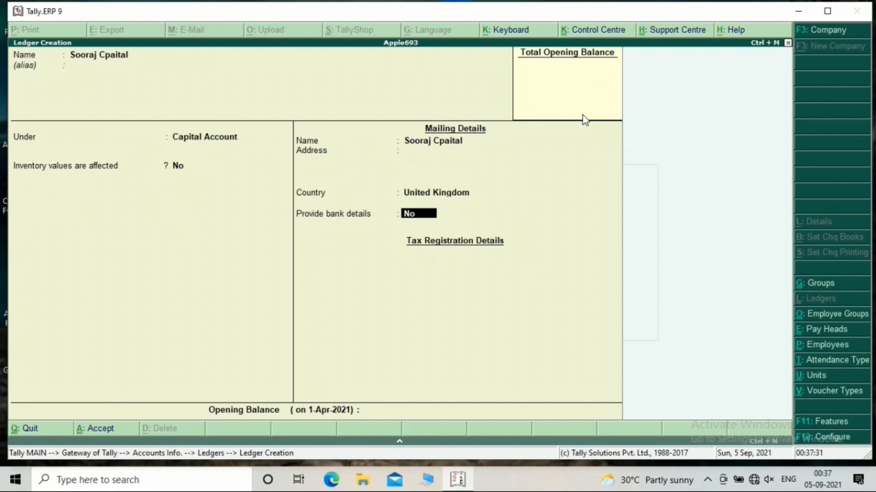
key("Return")
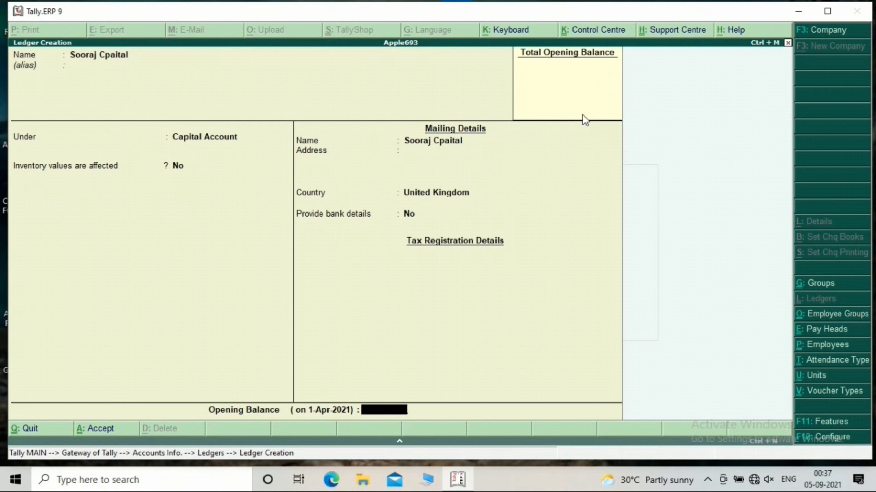
type("10000")
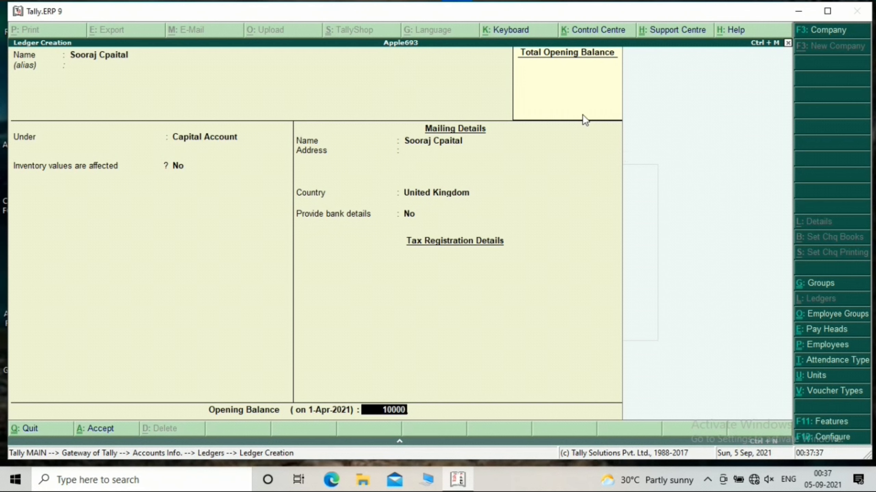
type("0")
key("Return")
key("Return")
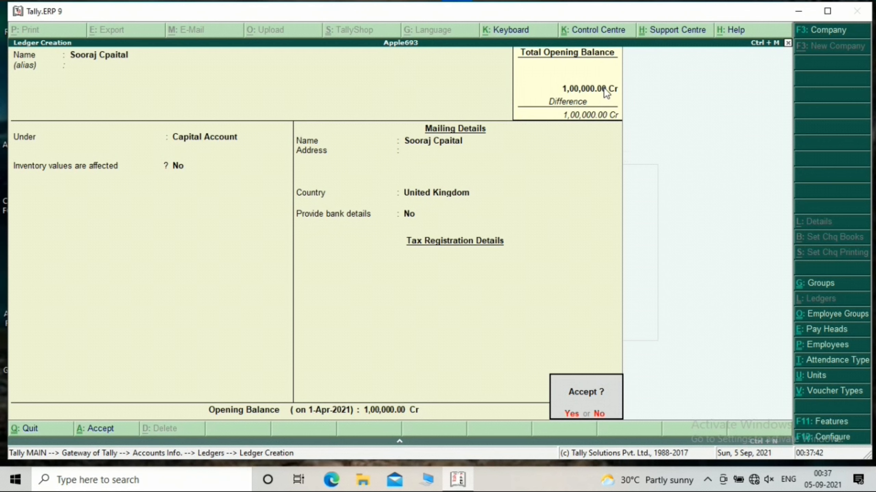
key("Return")
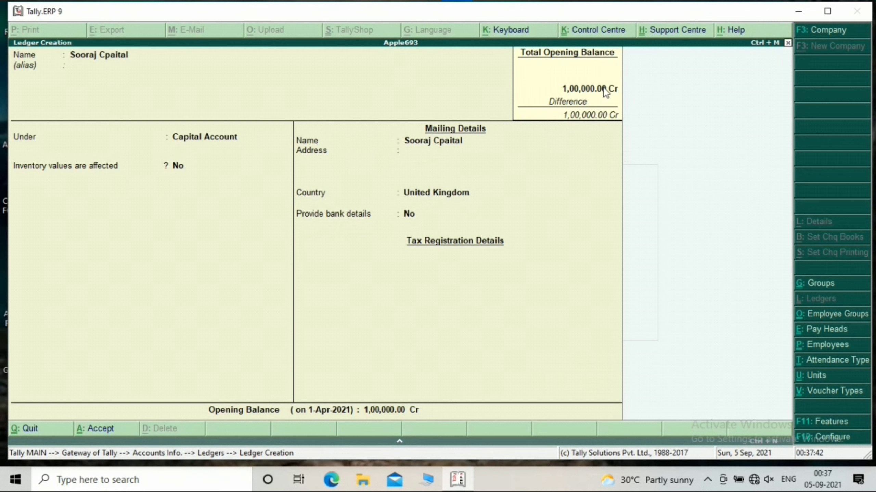
Step: Name the next ledger with the second partner's name followed by "Capital", keeping it under Capital Account
type("Shah")
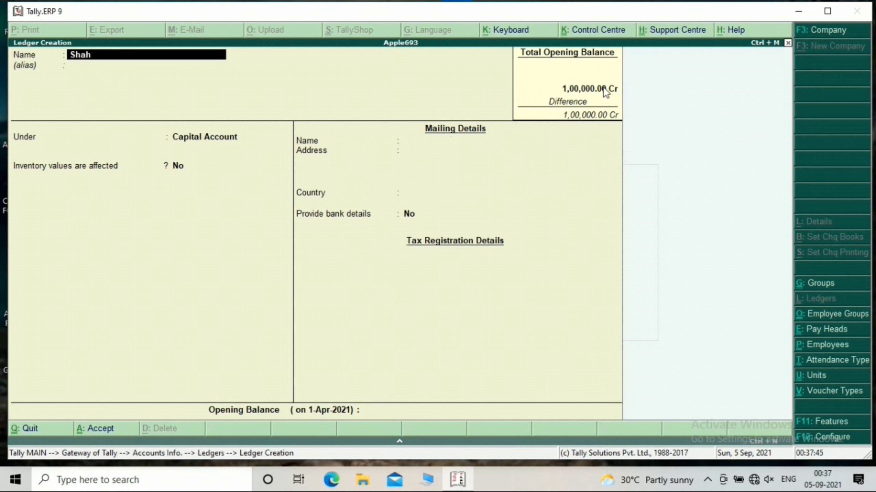
type("ul Capital")
key("Return")
key("Return")
key("Return")
Step: Give the second partner's capital ledger an opening balance of 1,00,000, keep its other defaults, and save it
key("Return")
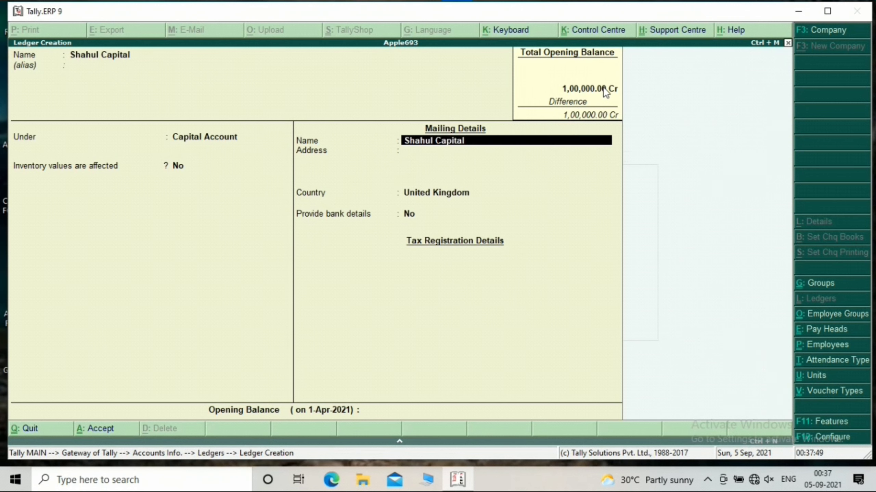
key("Return")
key("Return")
key("Return")
key("Return")
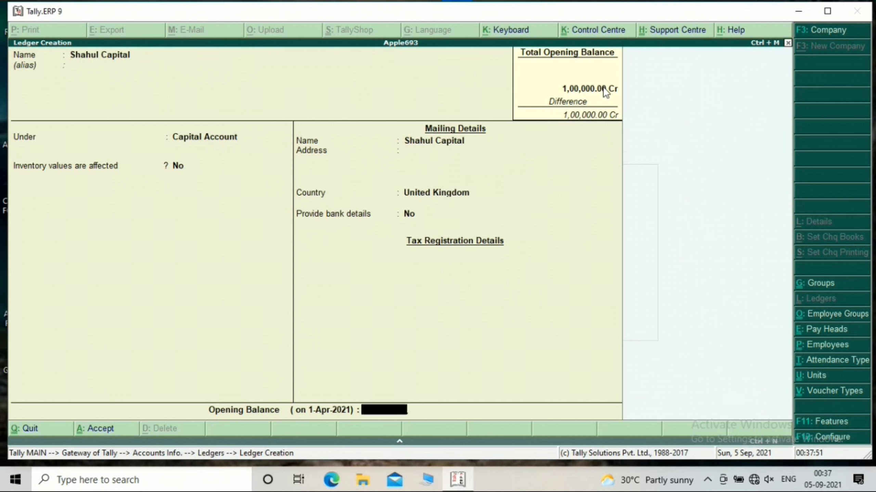
type("1,00,00")
type("00000")
key("Return")
key("Return")
key("Return")
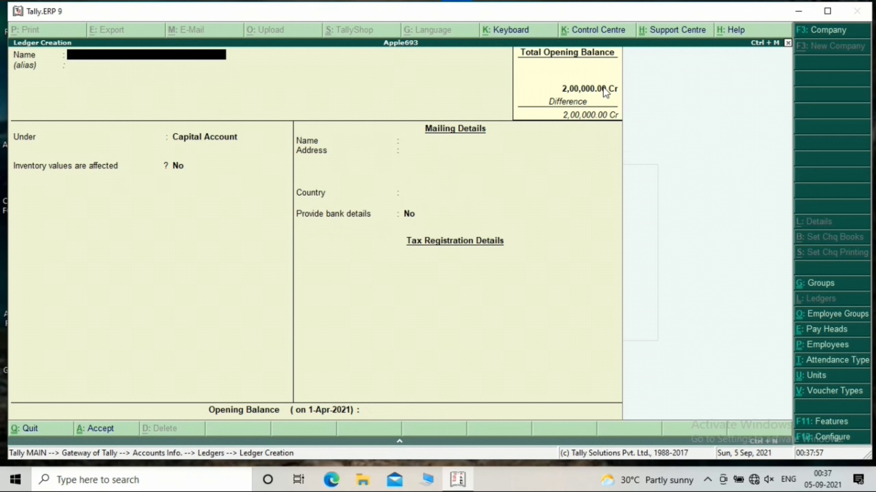
Step: Name the next ledger "O/s Rent" and group it under Current Liabilities
type("O/s Ren")
key("Return")
key("Return")
key("Return")
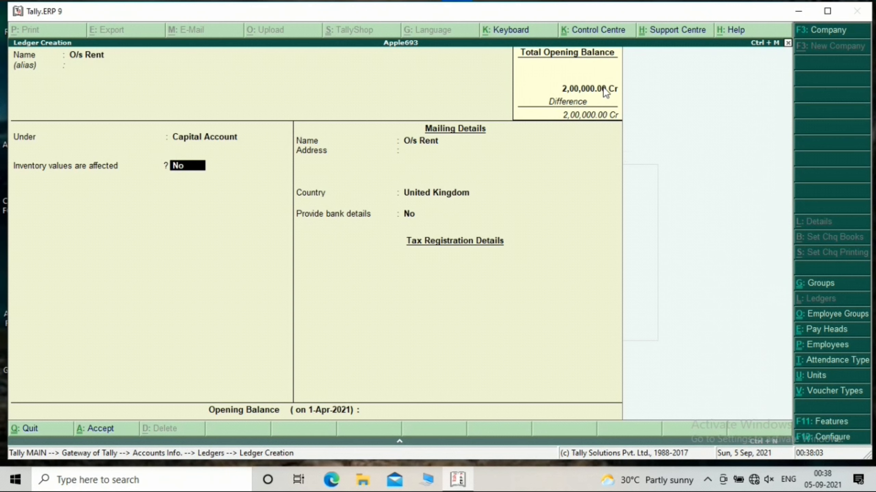
key("BackSpace")
type("Cur")
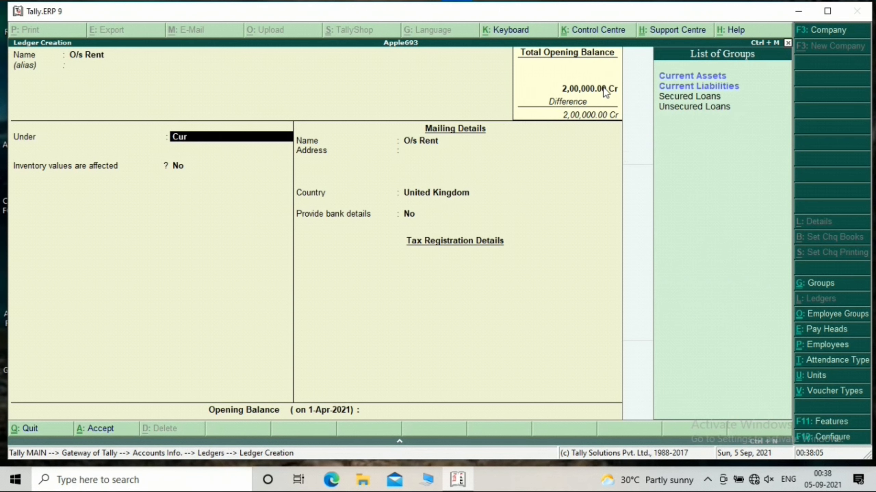
key("Down")
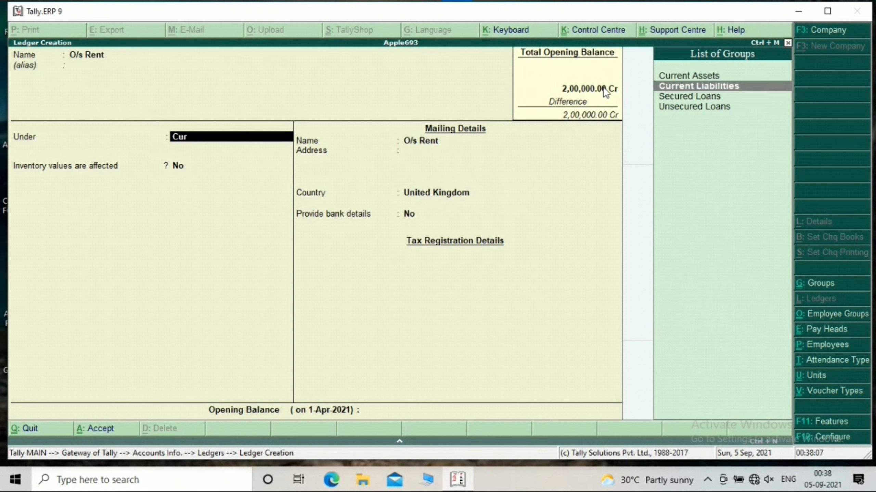
key("Return")
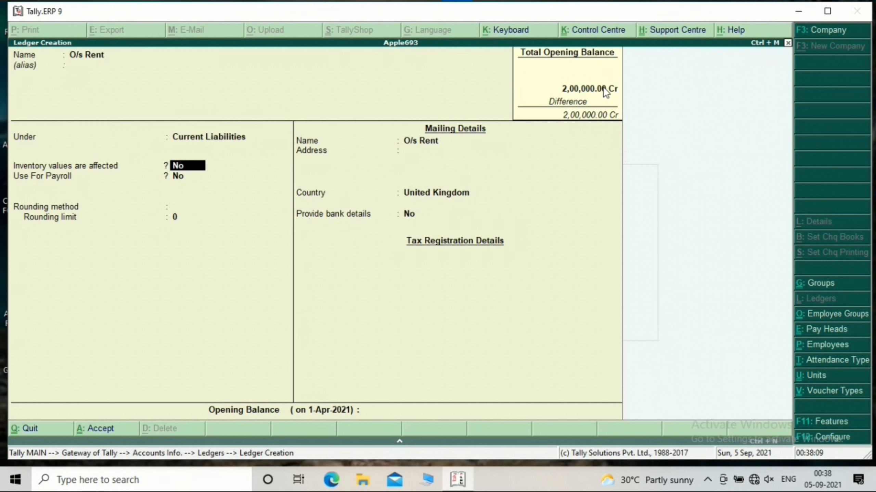
Step: Set the O/s Rent ledger's opening balance to 1000 with the remaining fields at default, and save it
key("Return")
key("Return")
key("Return")
key("Return")
key("Return")
key("Return")
key("Return")
key("Return")
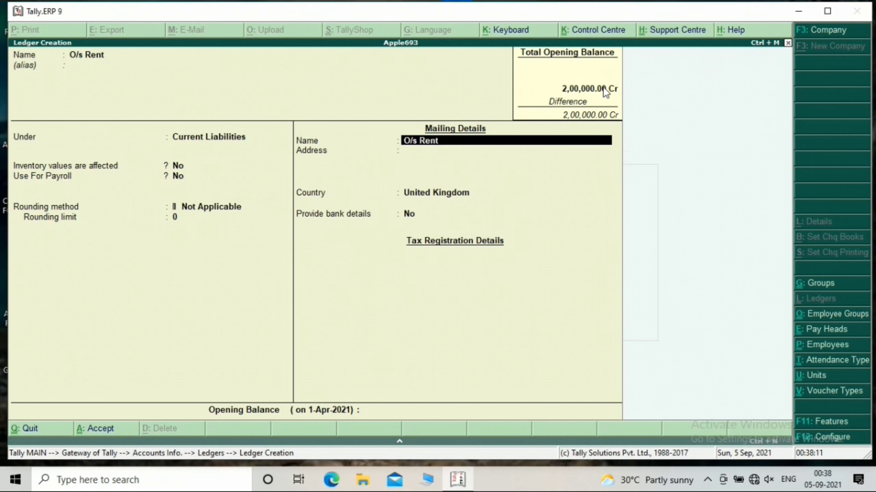
type("1000")
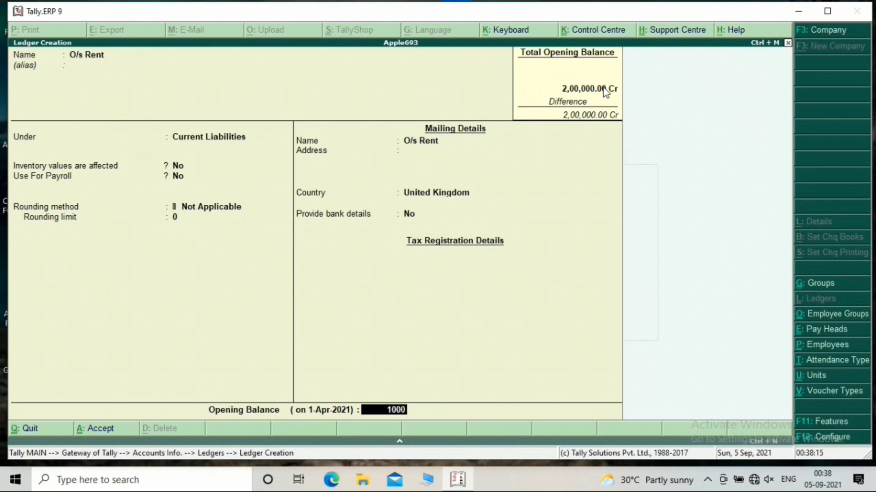
key("Return")
key("Return")
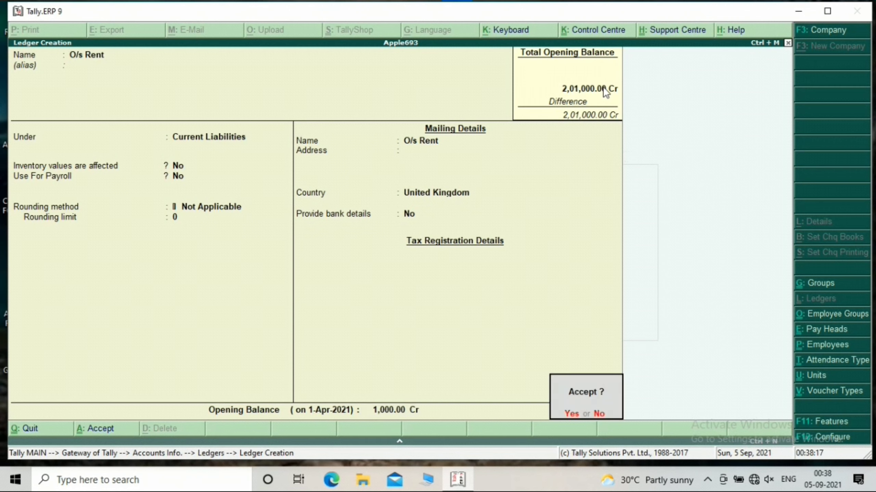
key("Return")
Step: Name the next ledger "O/s Salary" and keep it under Current Liabilities
type("O/")
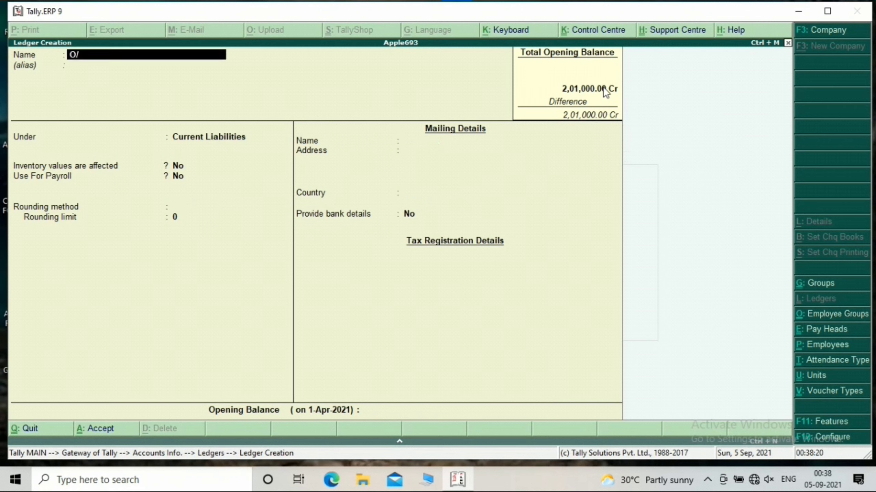
type("s Salary")
key("Return")
key("Return")
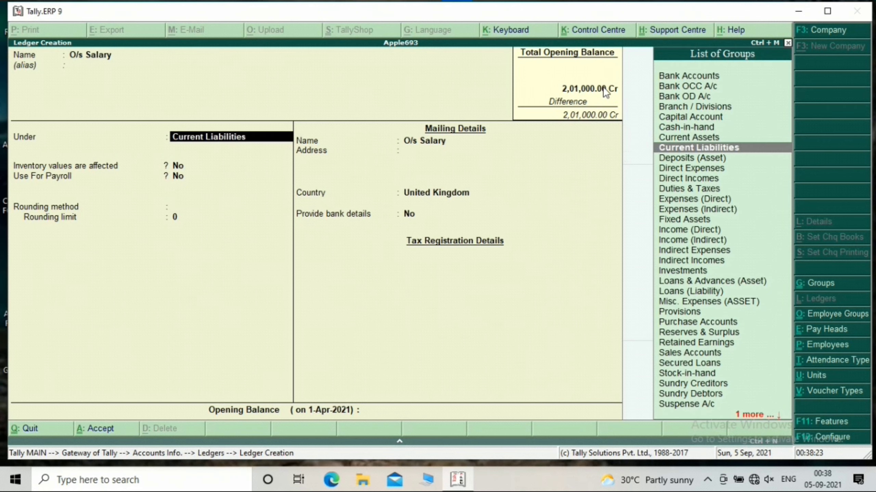
key("Return")
Step: Set the O/s Salary ledger's opening balance to 4000 with the remaining fields at default, and save it
key("Return")
key("Return")
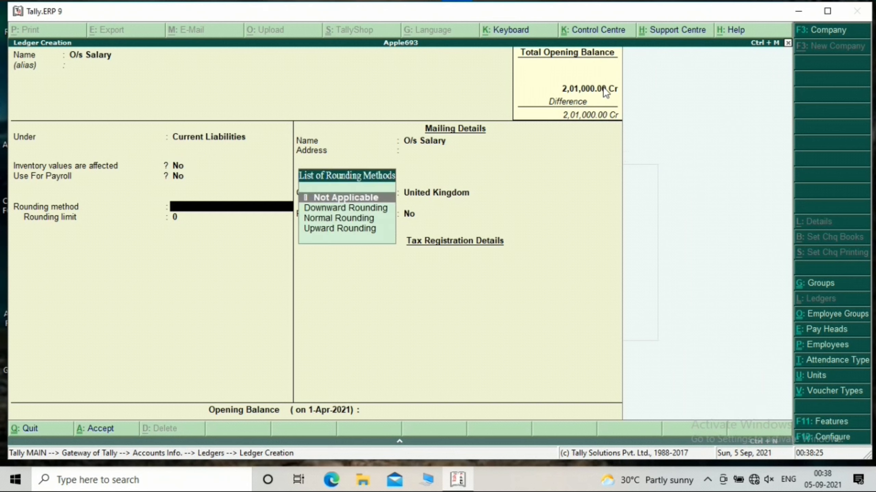
key("Return")
key("Return")
key("Return")
key("Return")
key("Return")
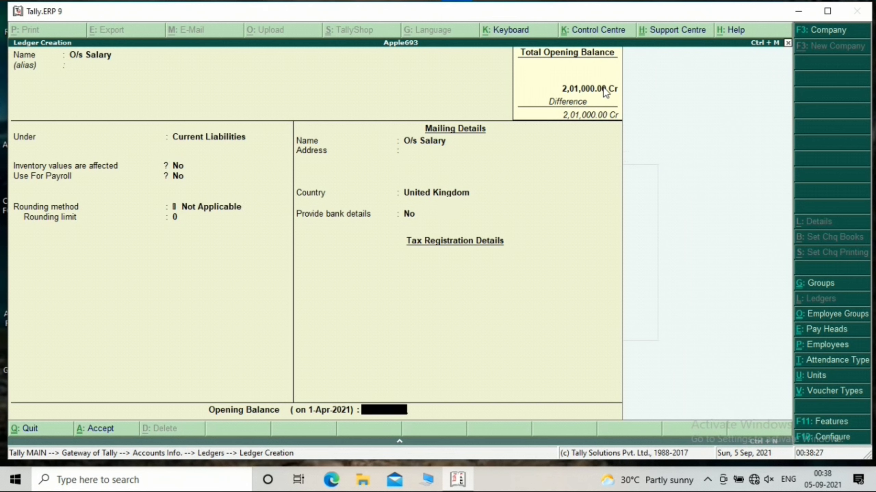
type("4000")
key("Return")
key("Escape")
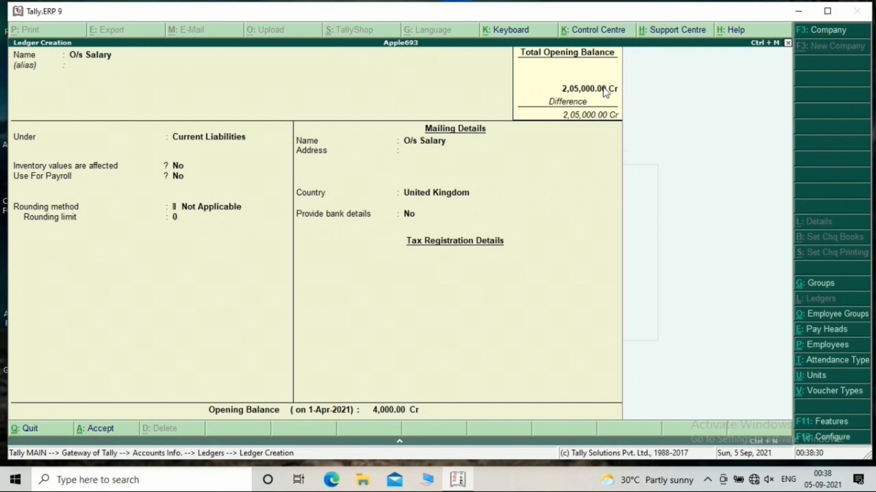
Step: Name the next ledger "Loan From Canara" and group it under Loans (Liability)
type("Loa")
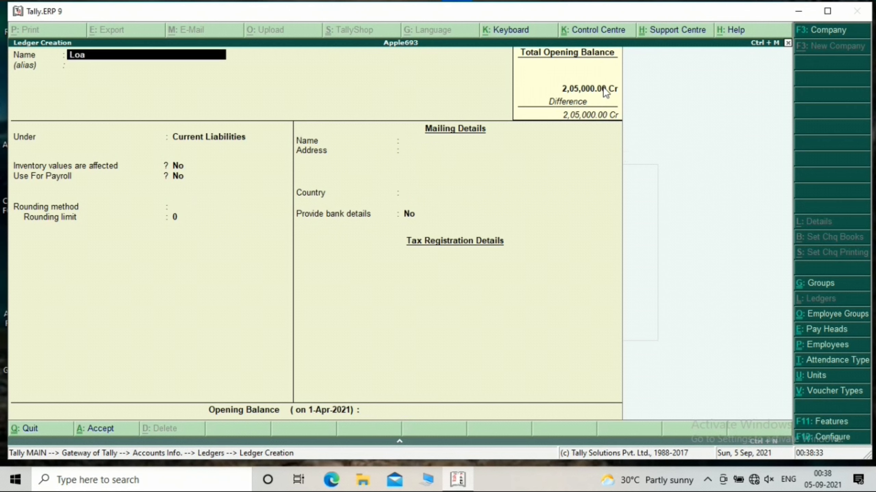
type("n From canara")
key("Return")
key("Return")
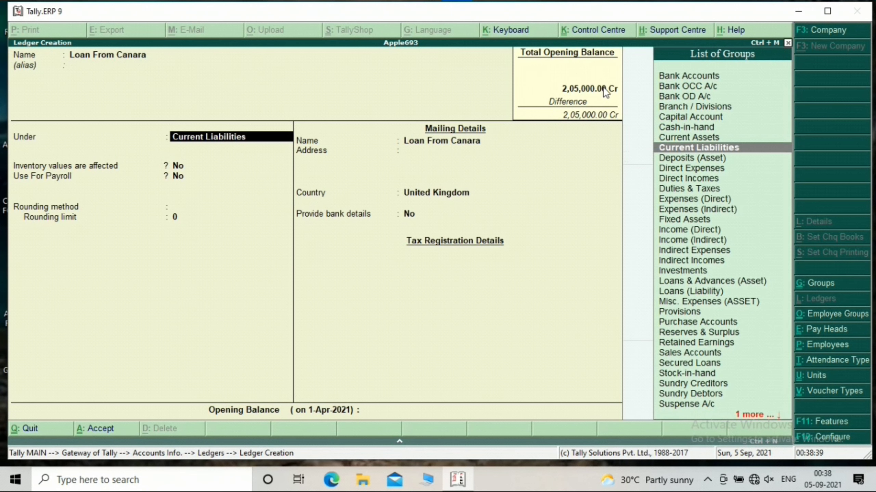
type("Loa")
key("Down")
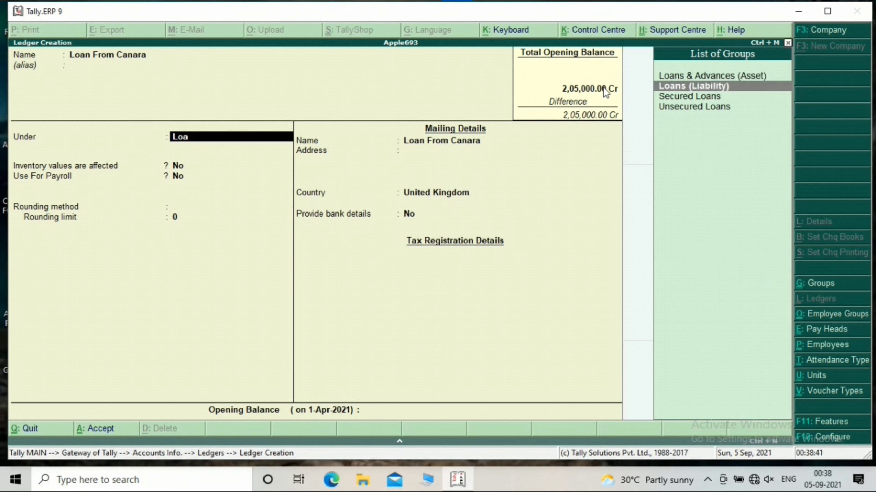
key("Return")
Step: Set the Loan From Canara ledger's opening balance to 20000 with the remaining fields at default, and save it
key("Return")
key("Return")
key("Return")
key("Return")
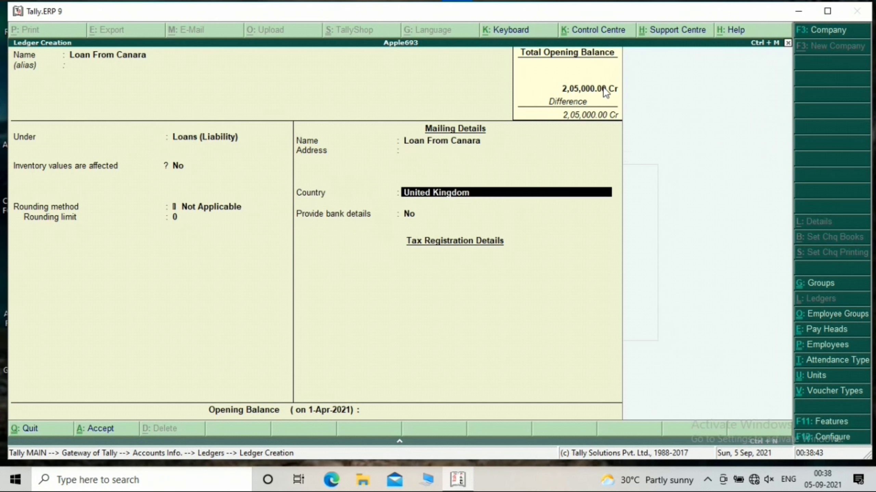
key("Return")
key("Return")
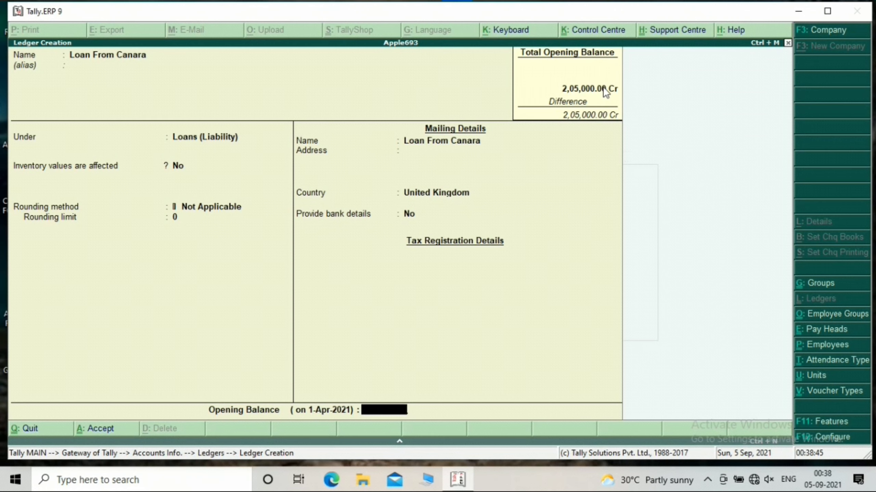
type("20000")
key("Return")
key("Return")
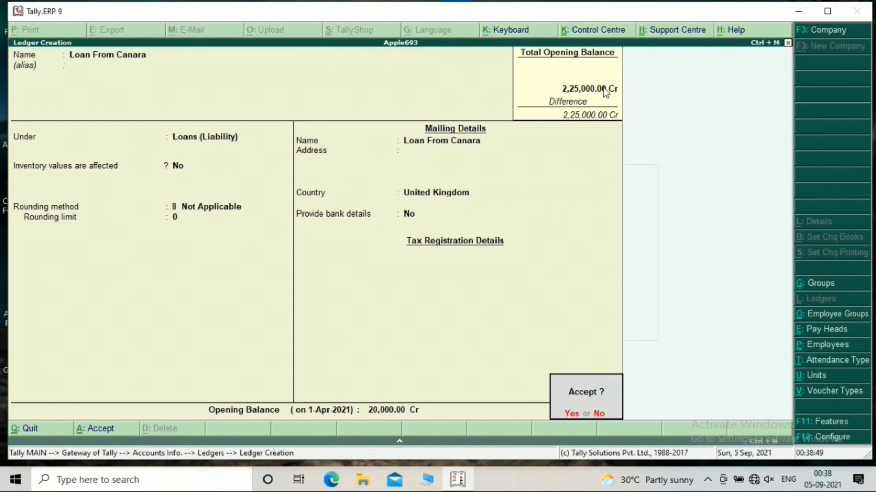
key("Escape")
key("ctrl+a")
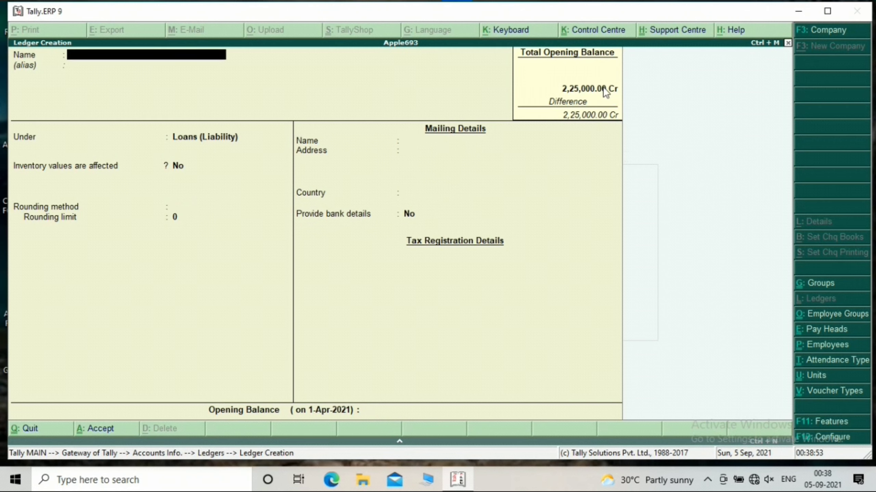
Step: Name the next ledger "Bank Over Draft" and group it under Bank OD A/c
type("Bank over Draft")
key("Return")
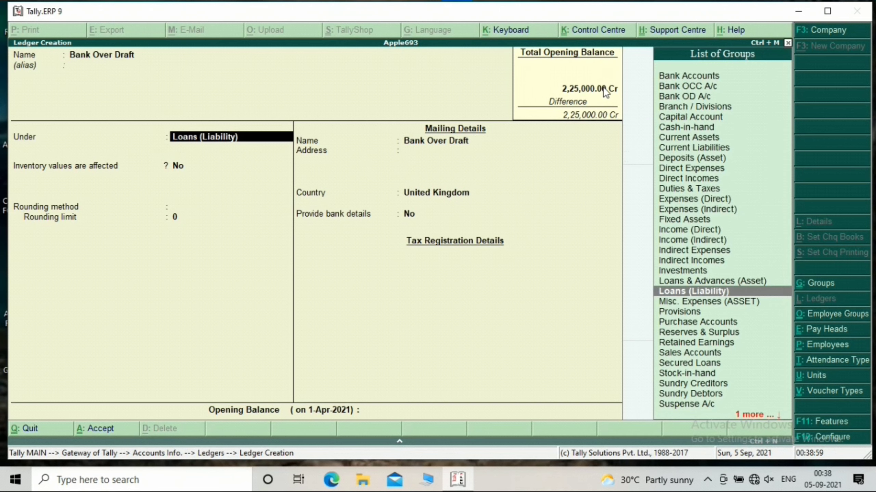
type("Bank")
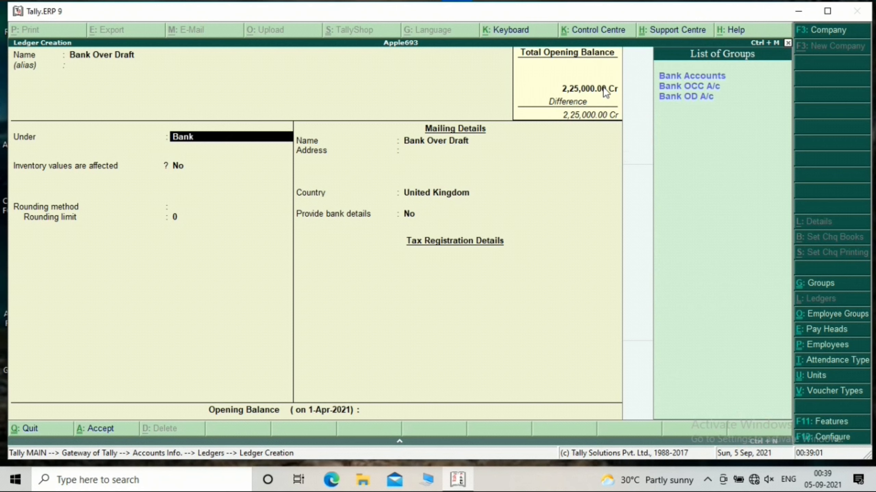
key("Down")
key("Down")
key("Return")
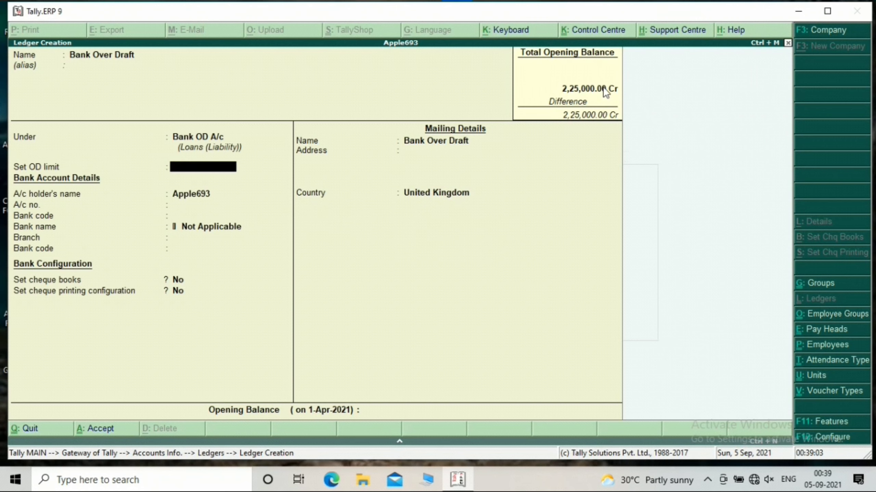
Step: Set the Bank Over Draft ledger's opening balance to 4000, leaving the OD limit and bank details at default, and save it
key("Return")
key("Return")
key("Return")
key("Return")
key("Return")
key("Return")
key("Return")
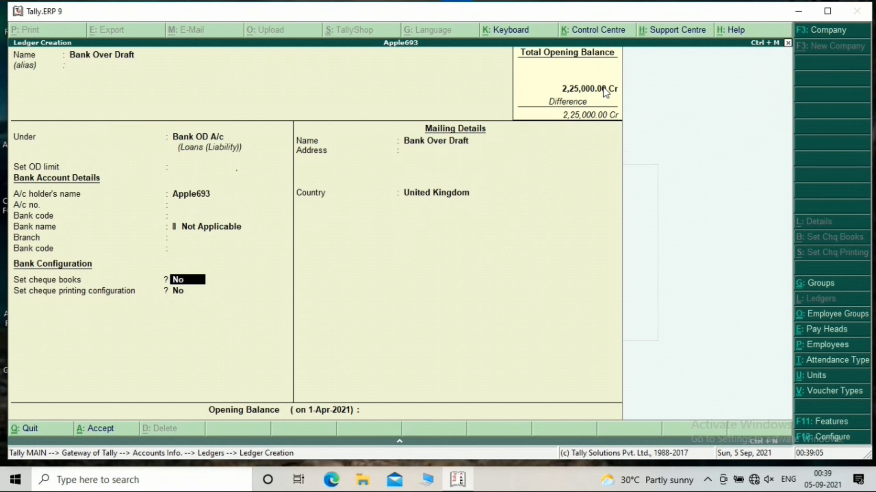
key("Return")
key("Return")
key("Return")
key("Return")
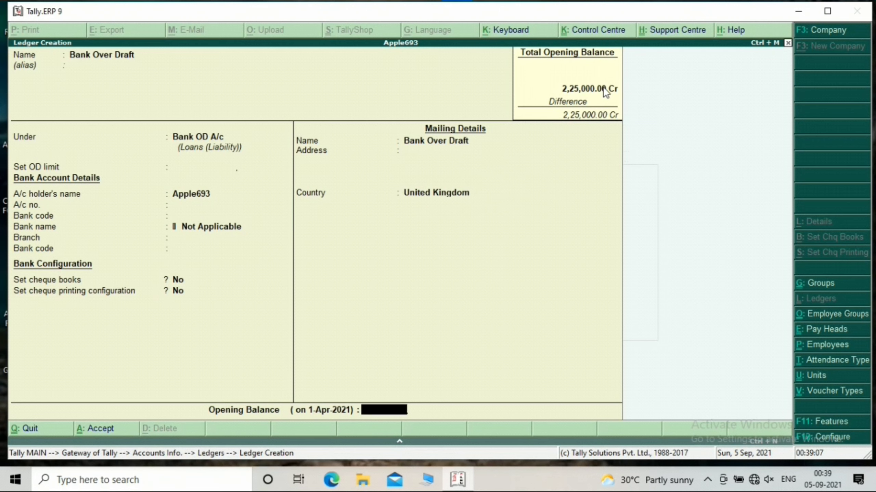
key("Escape")
type("4000")
key("Return")
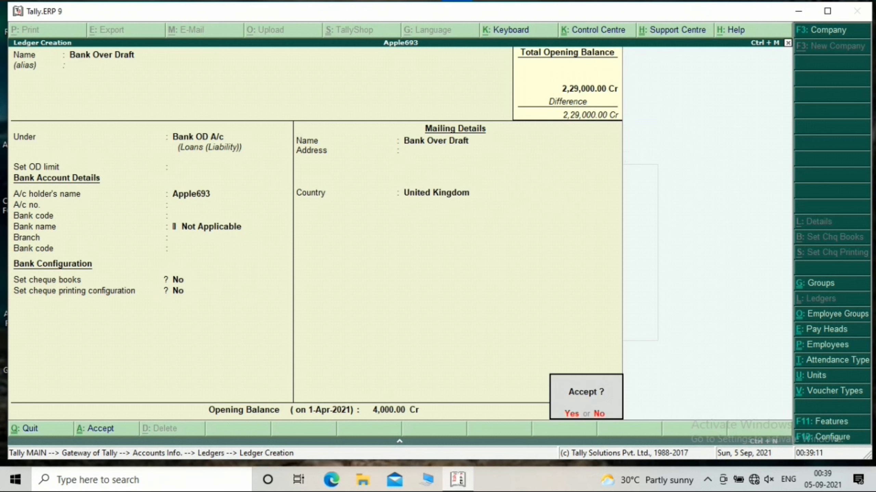
key("Escape")
key("ctrl+a")
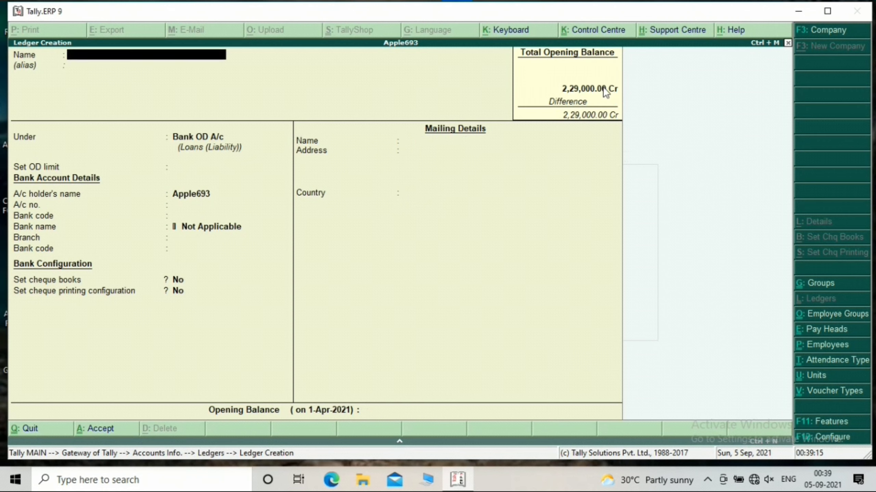
Step: Enter the first creditor's name for the next ledger and group it under Sundry Creditors
type("Kripa")
key("Return")
key("Return")
type("Sun")
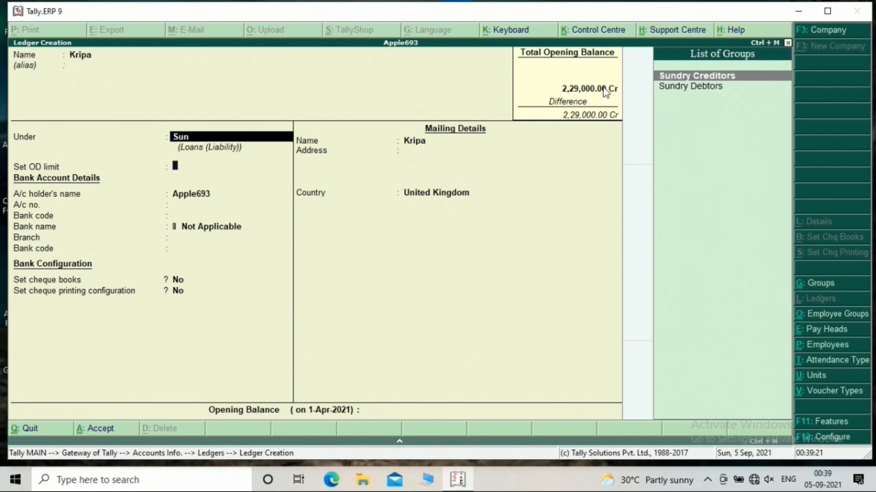
key("Return")
Step: Set the first creditor's opening balance to 12000 Cr, leaving the credit and mailing fields at default
key("Return")
key("Return")
key("Return")
key("Return")
key("Return")
key("Return")
key("Return")
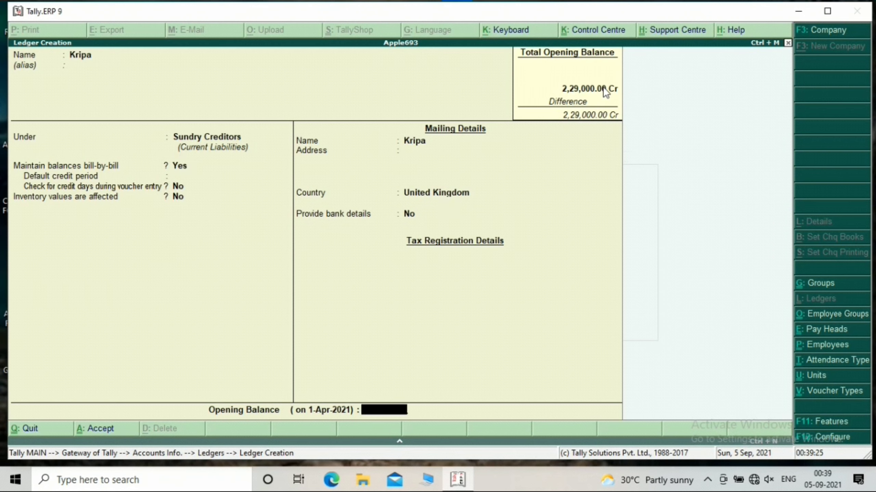
type("12000")
key("Return")
key("Return")
Step: Add a bill named "Opening Balance" dated 31/3/2021 for the full 12,000 Cr in the bill-wise breakup, and save the ledger
key("Return")
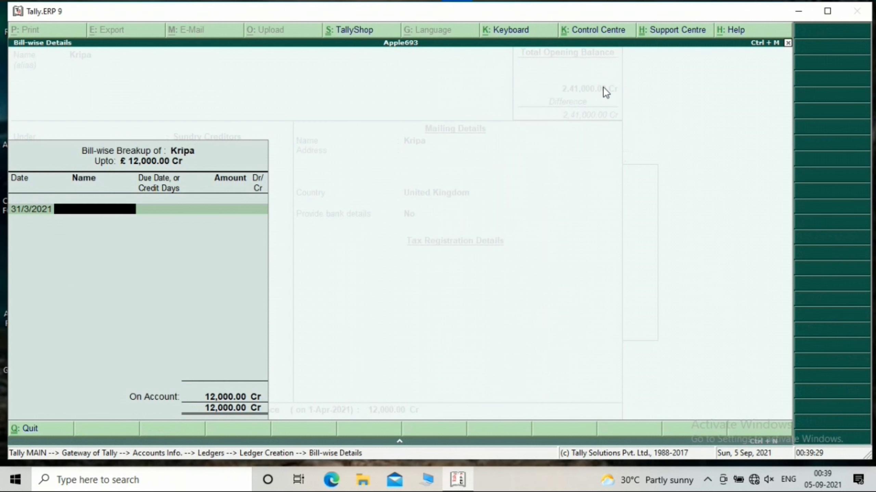
type("Opening Balance")
key("Return")
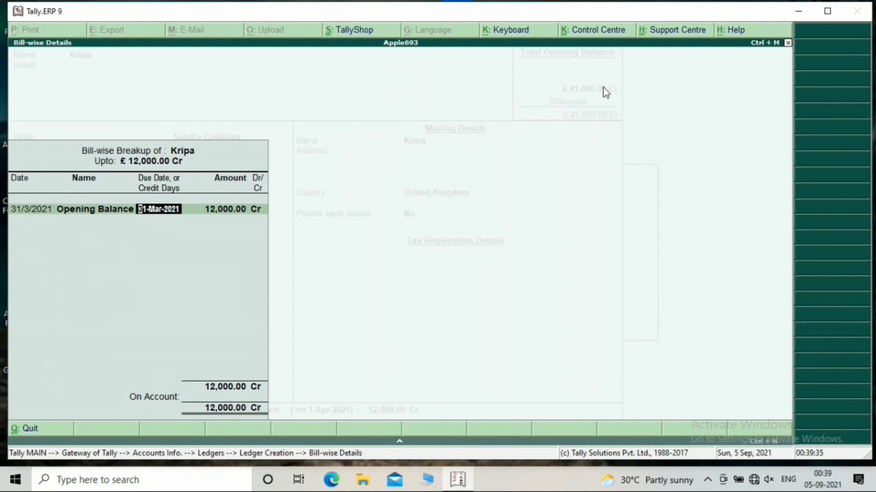
key("Return")
key("Return")
key("Return")
key("Return")
key("Escape")
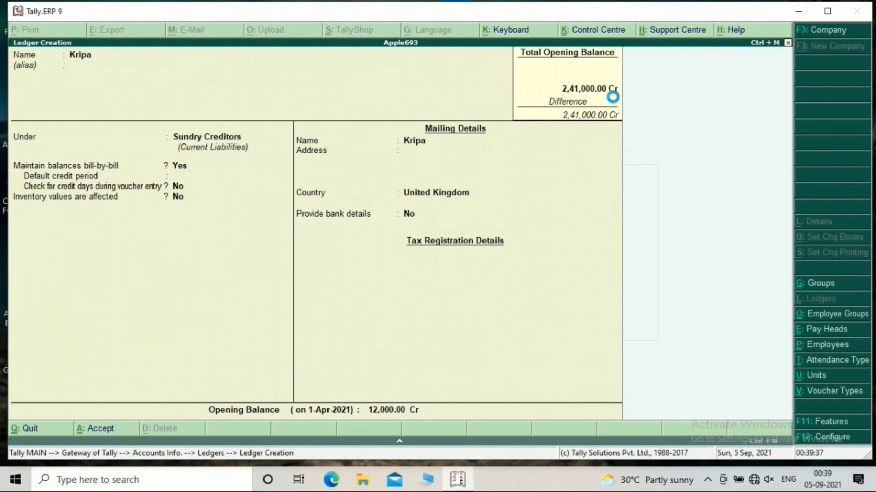
key("ctrl+a")
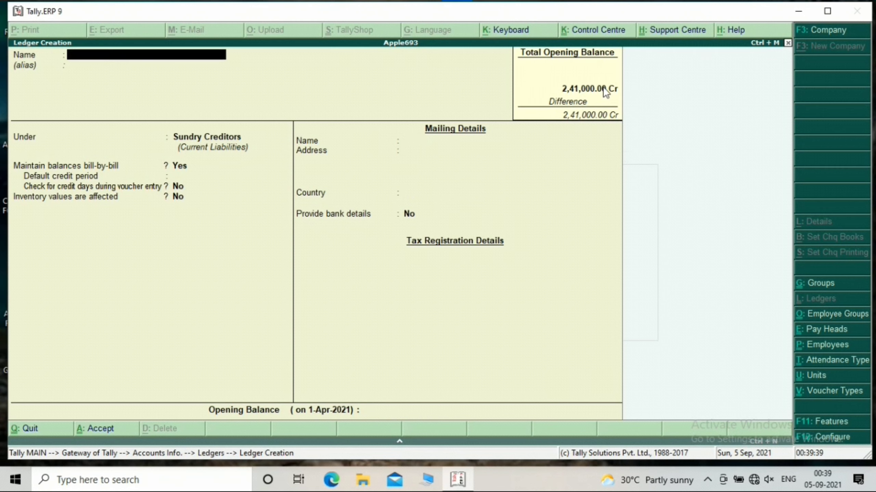
Step: Enter the second creditor's name for the next ledger, keeping it under Sundry Creditors with bill-by-bill balances
type("Viswa")
key("Return")
key("Return")
key("Return")
key("Return")
key("Return")
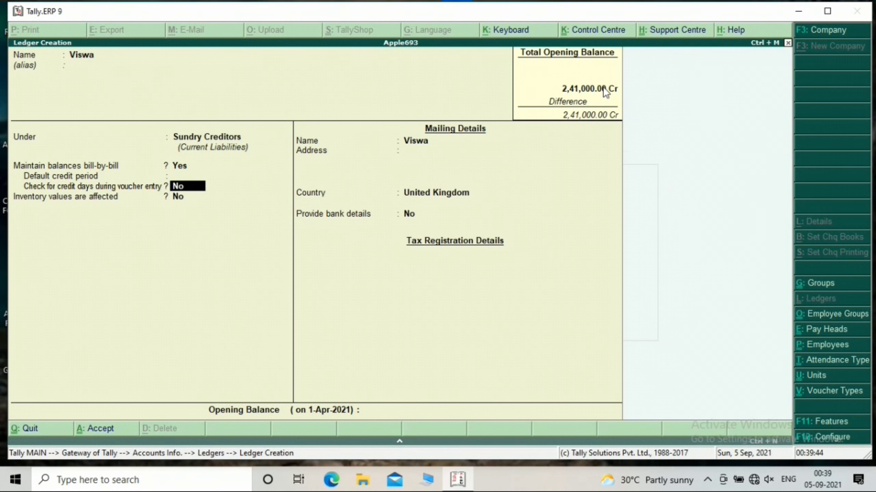
Step: Set the second creditor's opening balance to 20000 Cr with the remaining fields at default
key("Return")
key("Return")
key("Return")
key("Return")
key("Return")
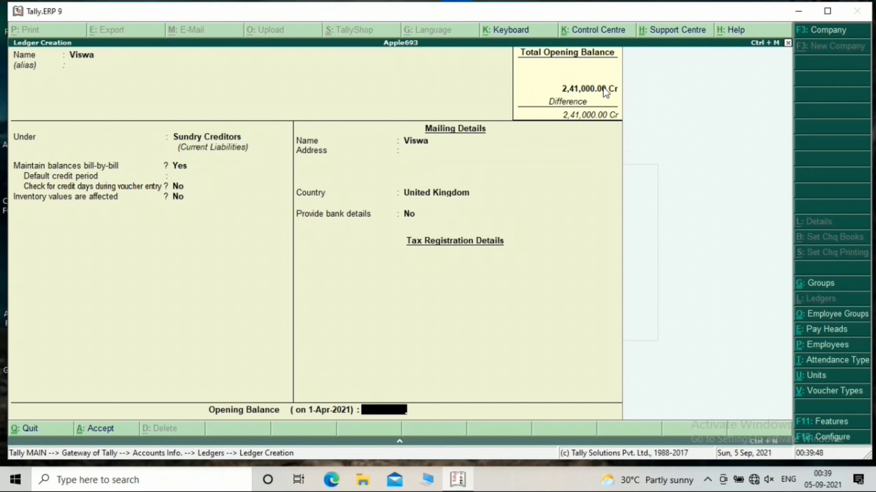
type("20000")
key("Return")
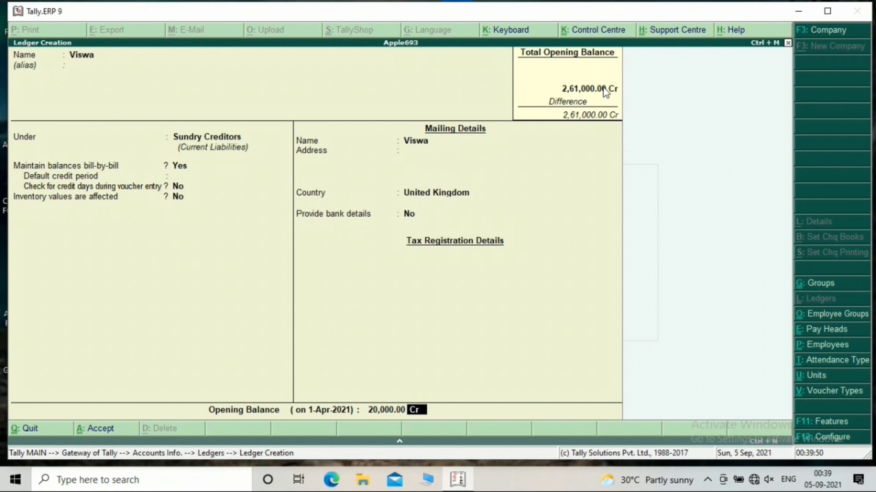
key("Return")
Step: Add a bill named "Opening Balance" dated 31/3/2021 for the full 20,000 Cr in the bill-wise breakup, and save the ledger
key("Return")
type("Ope")
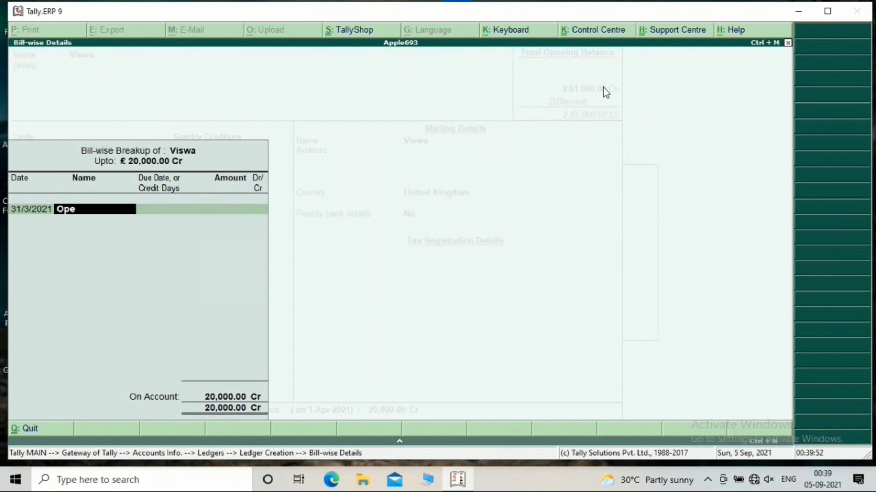
type("ning Balance")
key("Return")
key("Return")
key("Return")
key("Return")
key("Return")
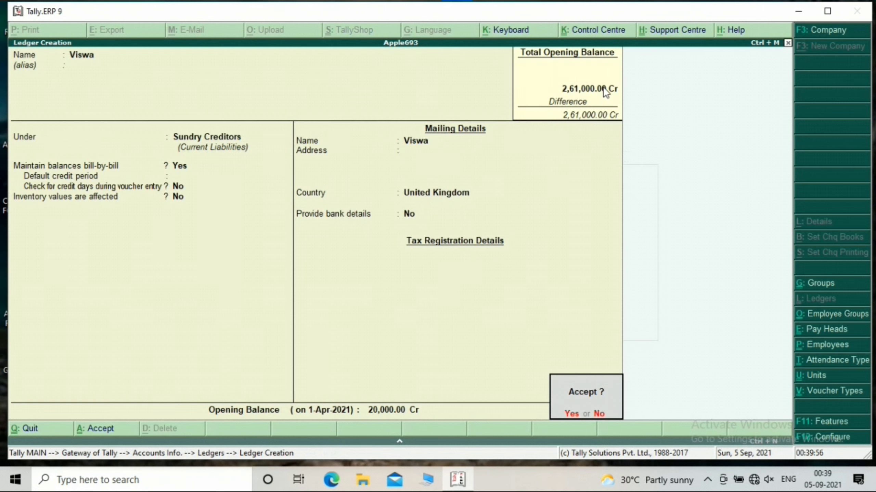
key("Return")
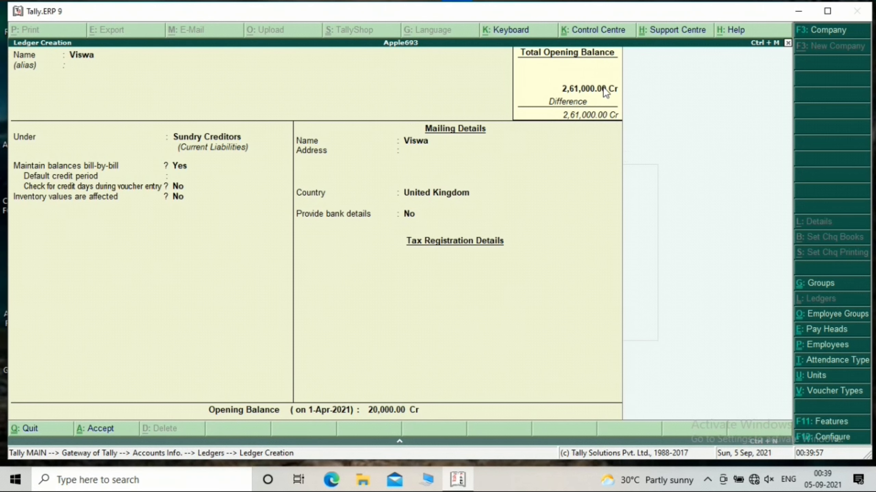
Step: Enter the third creditor's name for the next ledger, keeping it under Sundry Creditors with bill-by-bill balances
type("Aswathi")
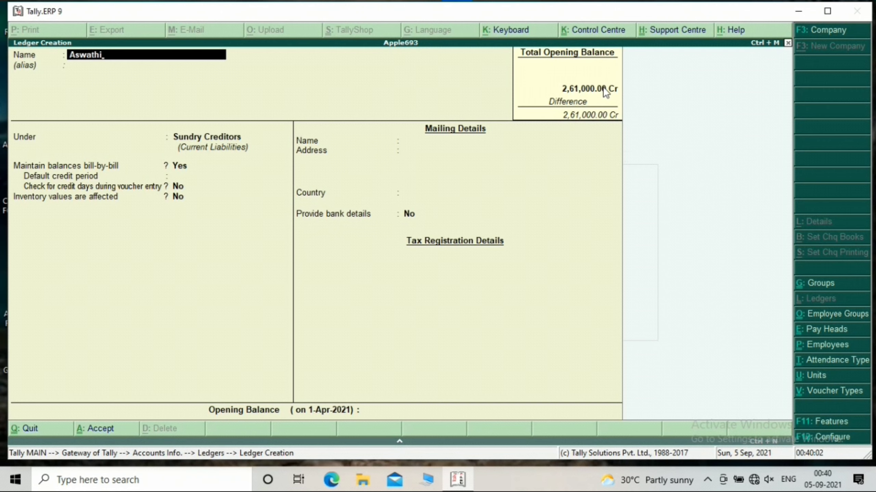
key("Return")
key("Return")
key("Return")
key("Return")
key("Return")
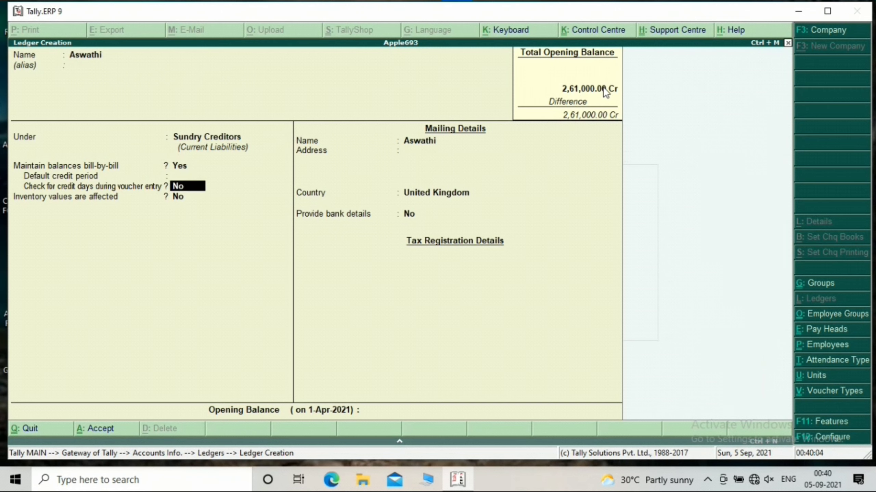
Step: Set the third creditor's opening balance to 10000 Cr with the remaining fields at default
key("Return")
key("Return")
key("Return")
key("Return")
key("Return")
key("Return")
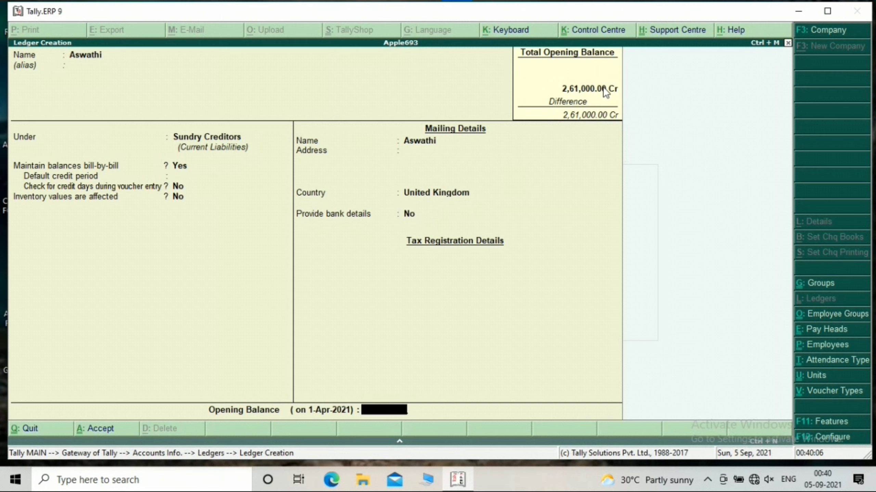
type("10000")
key("Return")
key("Return")
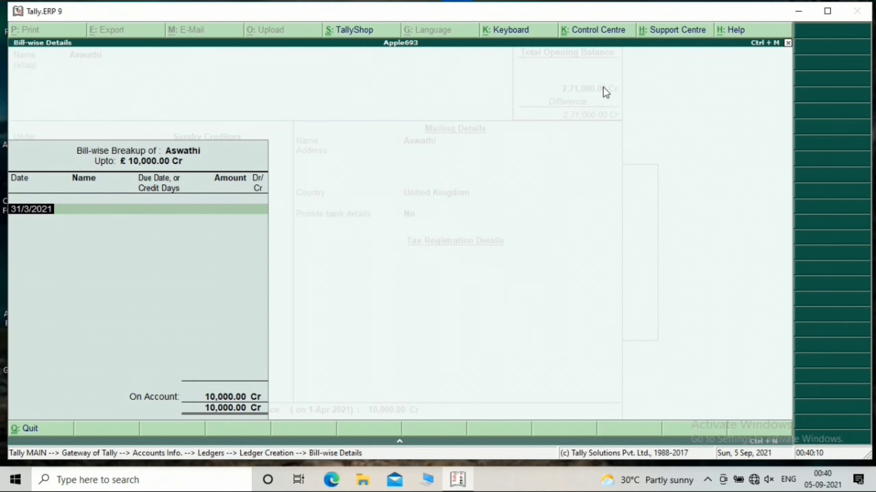
Step: Add a bill named "Opening Balance" dated 31/3/2021 for the full 10,000 Cr in the bill-wise breakup, and save the ledger
key("Return")
type("Opening Ba")
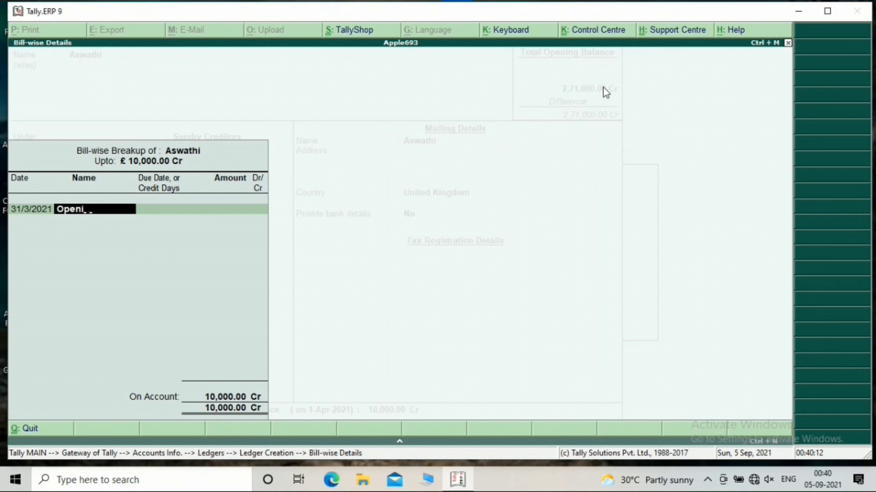
type("nce")
key("Return")
key("Return")
key("Return")
key("Return")
key("Return")
key("Return")
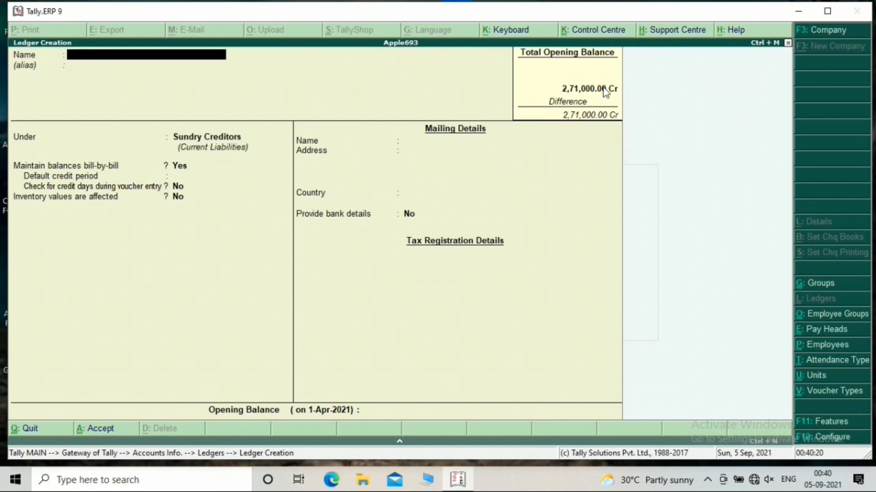
Step: Leave ledger creation and open the existing Cash ledger for alteration
key("Escape")
key("Escape")
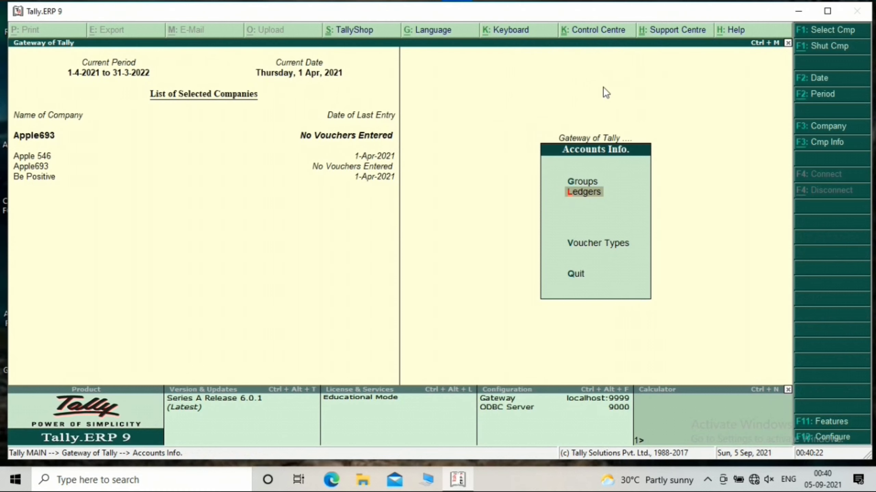
key("Return")
key("Down")
key("Down")
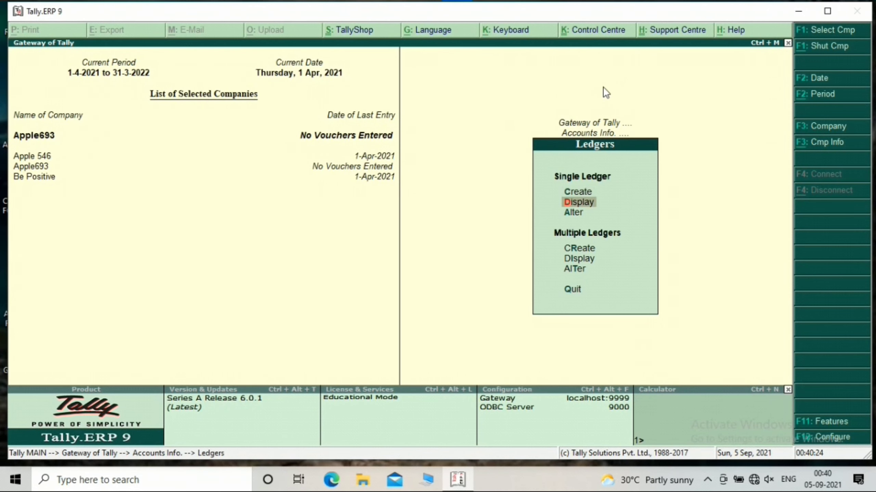
key("Return")
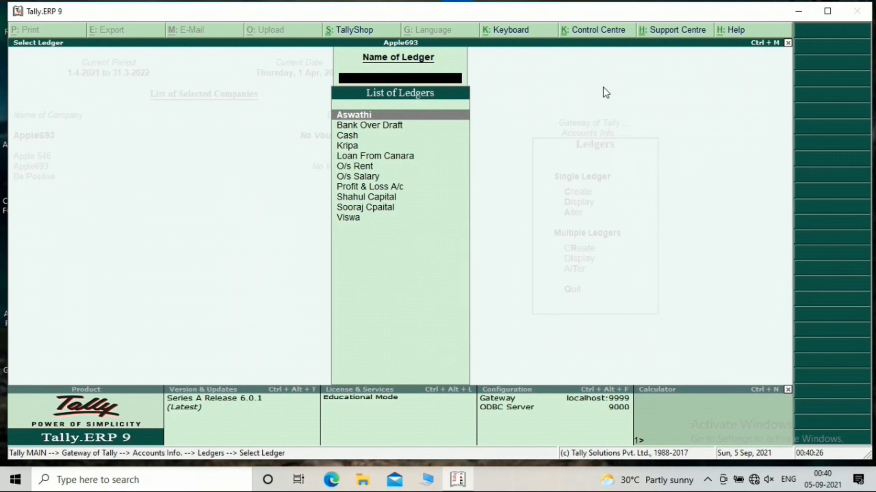
key("Down")
key("Down")
key("Return")
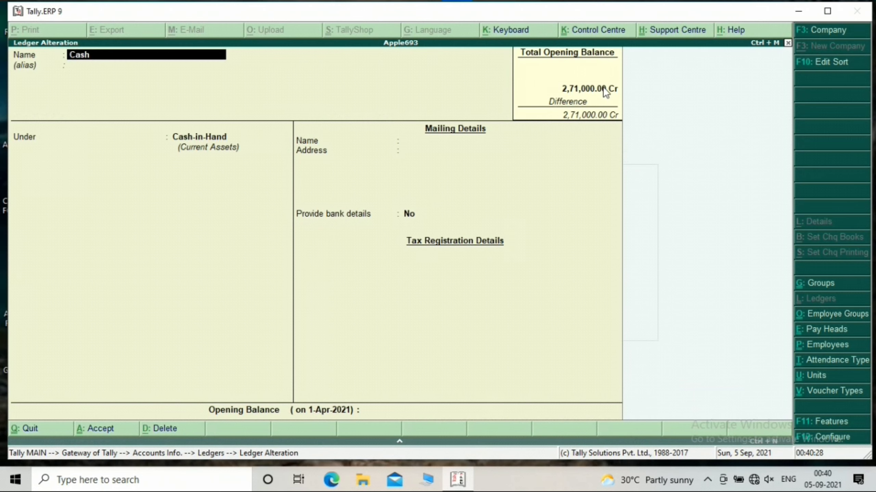
Step: Set the Cash ledger's opening balance to 36,400 with the remaining fields at default, and save it
key("Return")
key("Return")
key("Return")
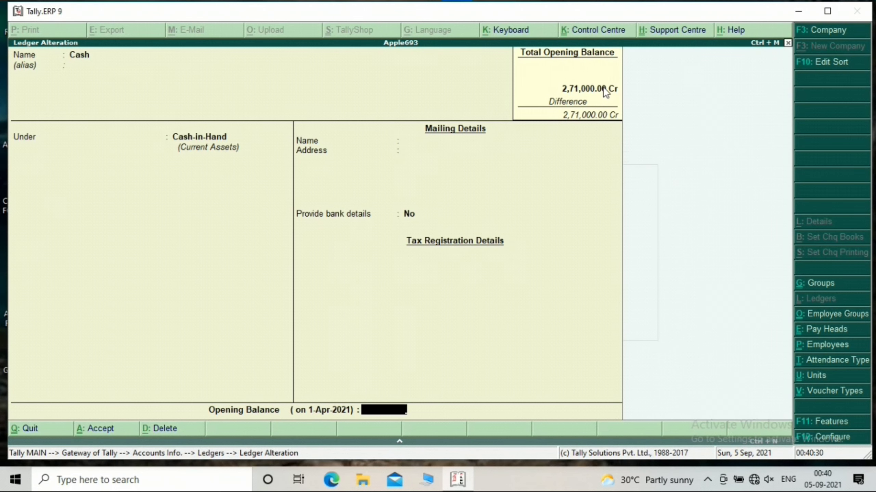
type("36,")
type("400")
key("Return")
key("Return")
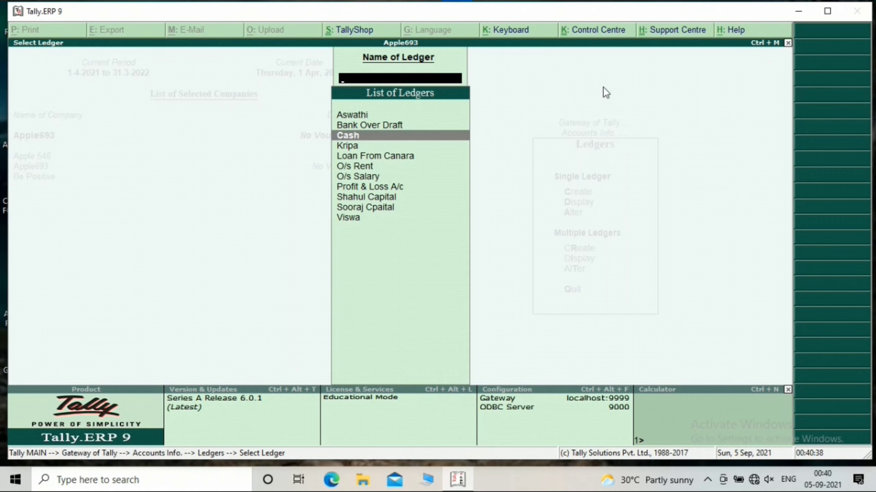
Step: Leave ledger alteration and start a new single ledger named "Hdfc Bank" under Bank Accounts
key("Escape")
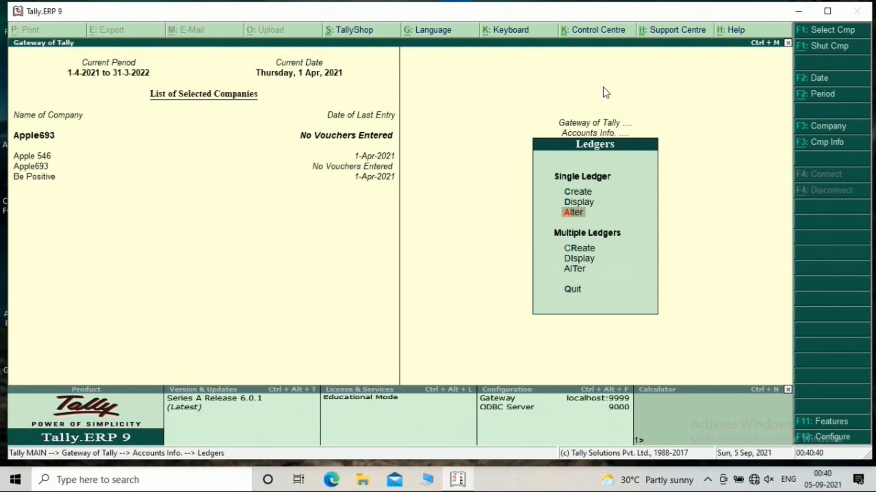
key("Up")
key("Up")
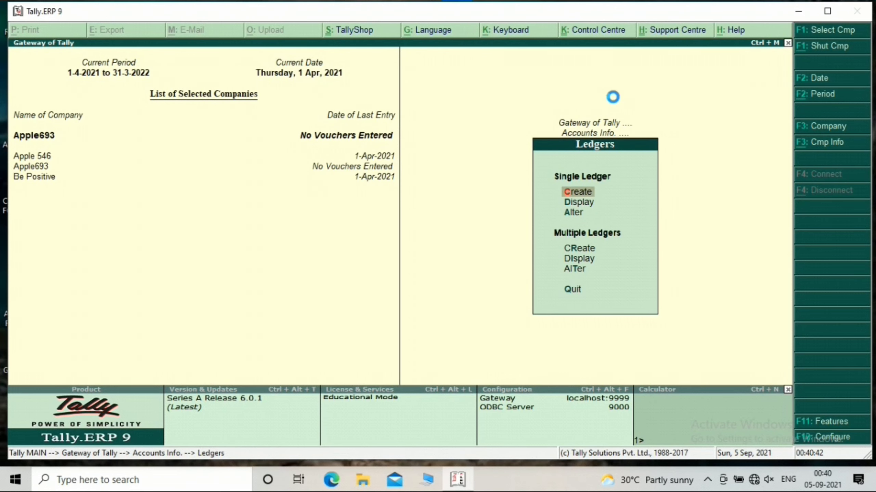
key("Return")
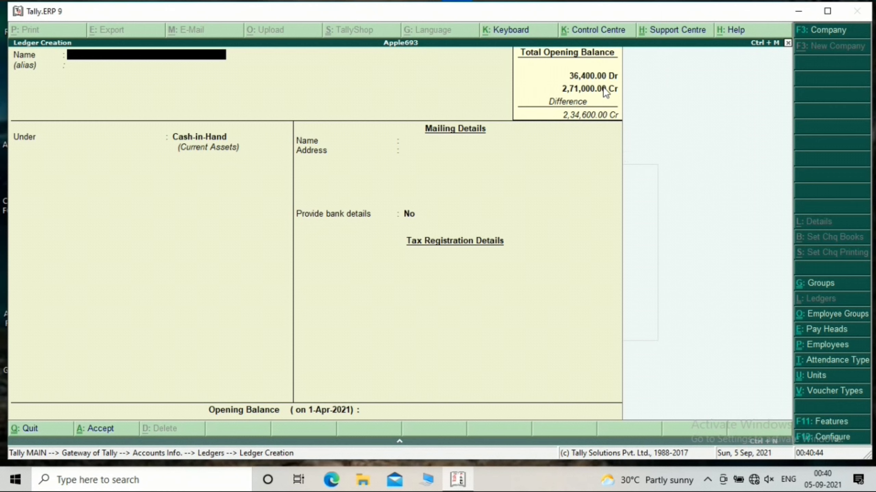
type("Hdfc bank")
key("Return")
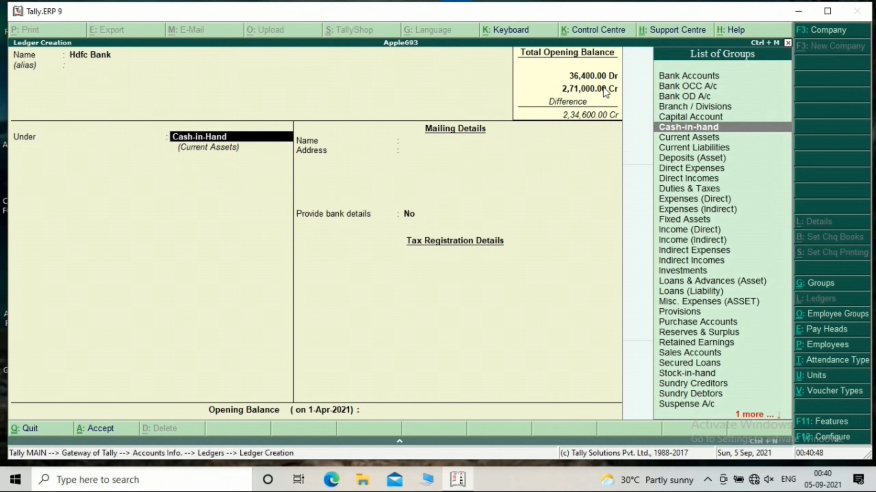
type("Bank")
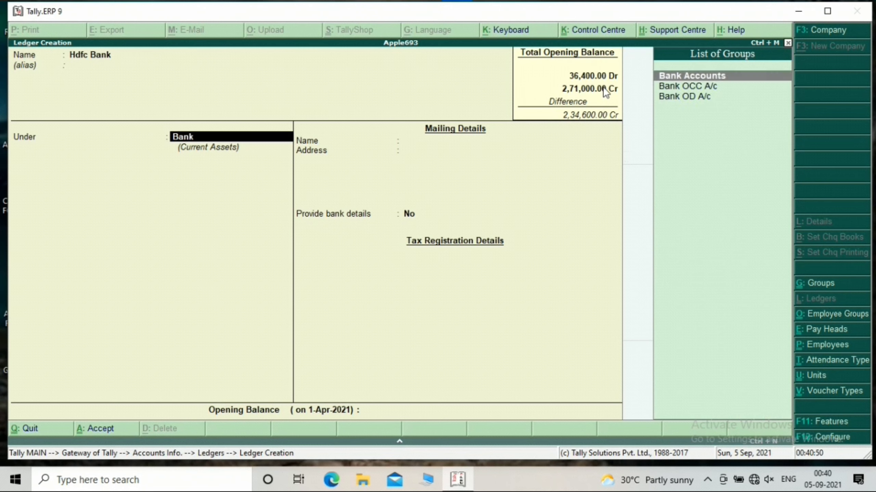
key("Return")
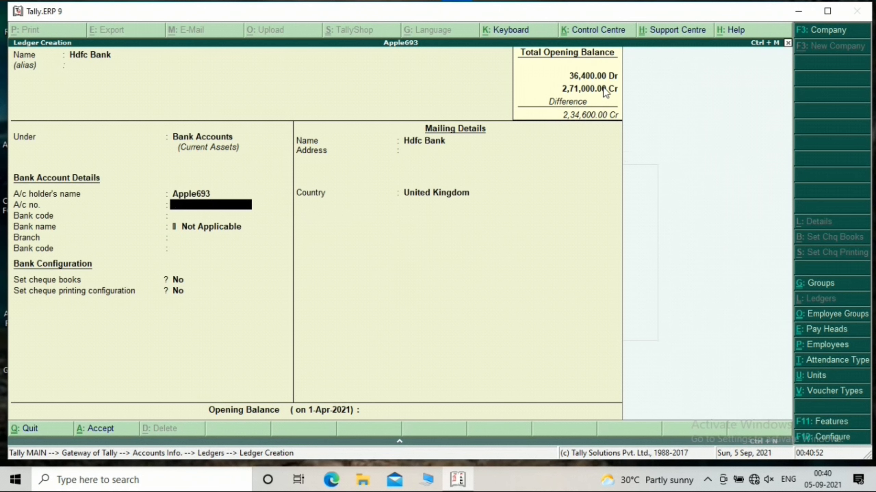
Step: Set the Hdfc Bank ledger's opening balance to 20,000 Dr with the bank and mailing details at default, and save it
key("Return")
key("Return")
key("Return")
key("Return")
key("Return")
key("Return")
key("Return")
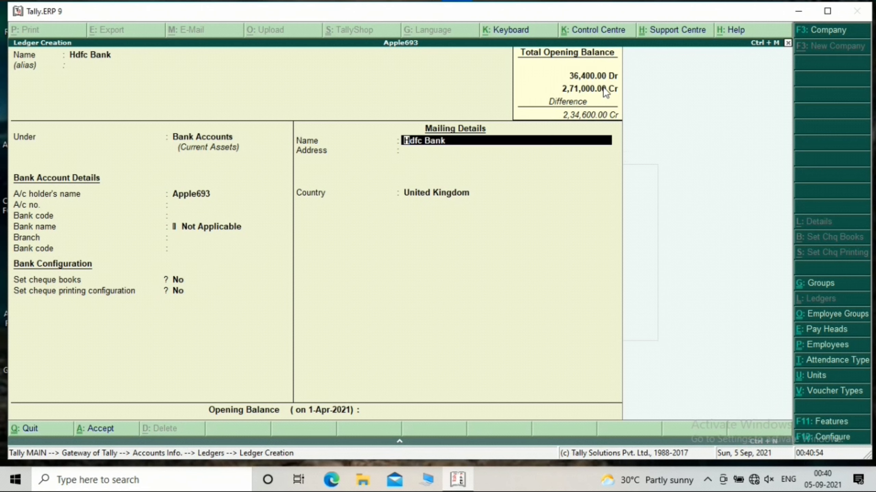
key("Return")
type("20,00")
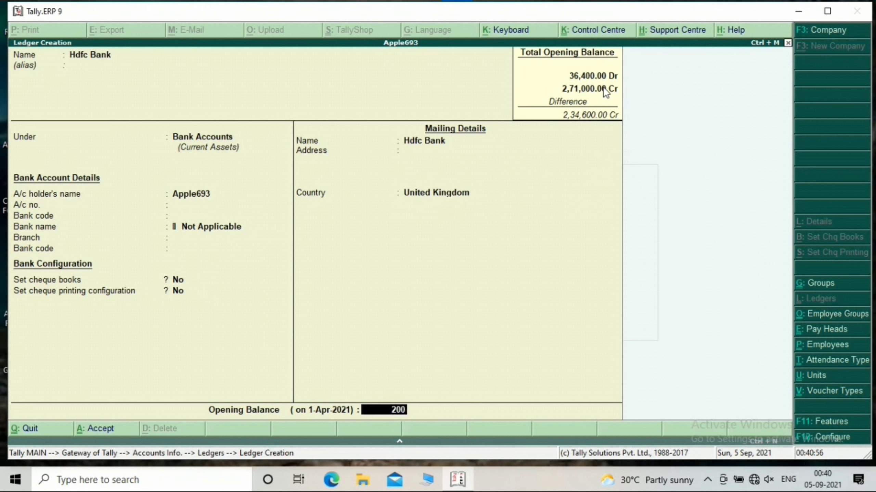
type("0")
key("Return")
key("Return")
key("Escape")
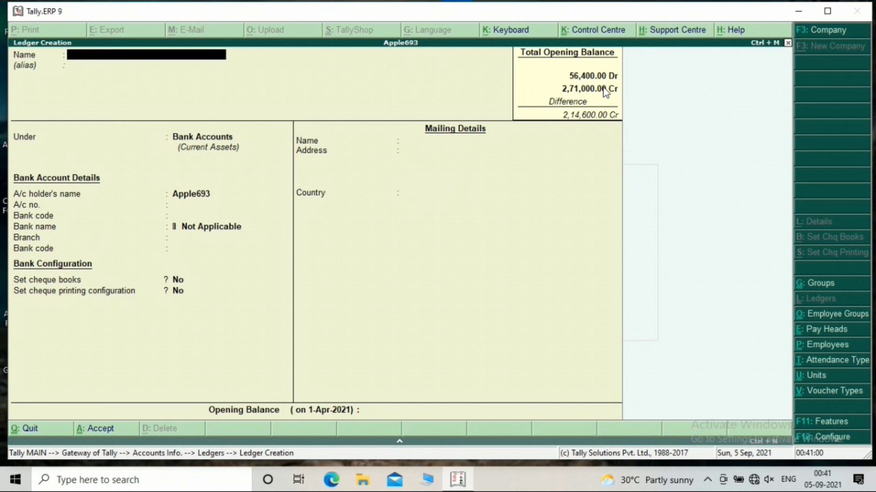
Step: Start a new ledger named "Canara Bank" under Bank Accounts, keeping the bank and mailing details at default
type("Canara Bank")
key("Return")
key("Return")
key("Return")
key("Return")
key("Return")
key("Return")
key("Return")
key("Return")
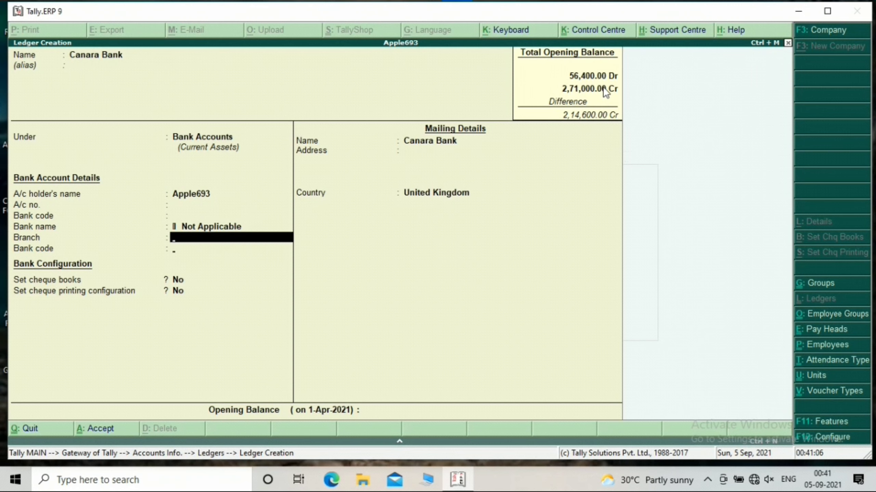
key("Return")
key("Return")
key("Return")
key("Return")
key("Return")
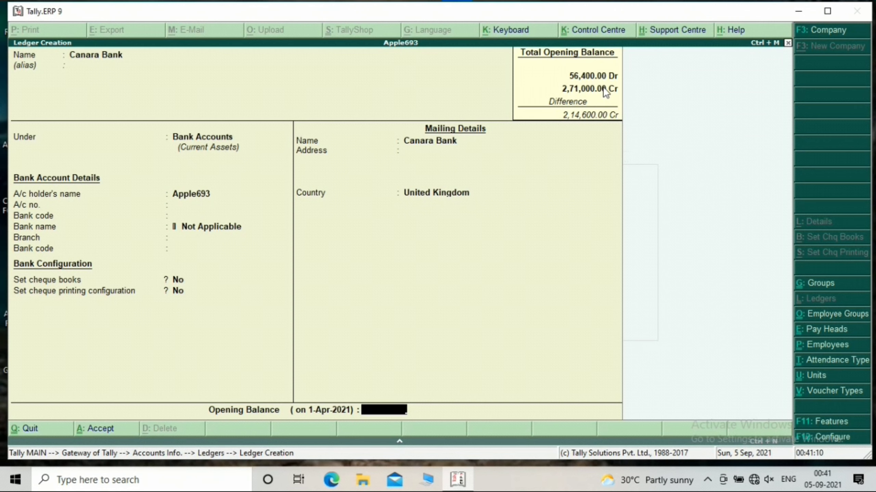
Step: Set the Canara Bank ledger's opening balance to 20,000 Dr and save it
type("200000")
key("BackSpace")
key("Return")
key("Escape")
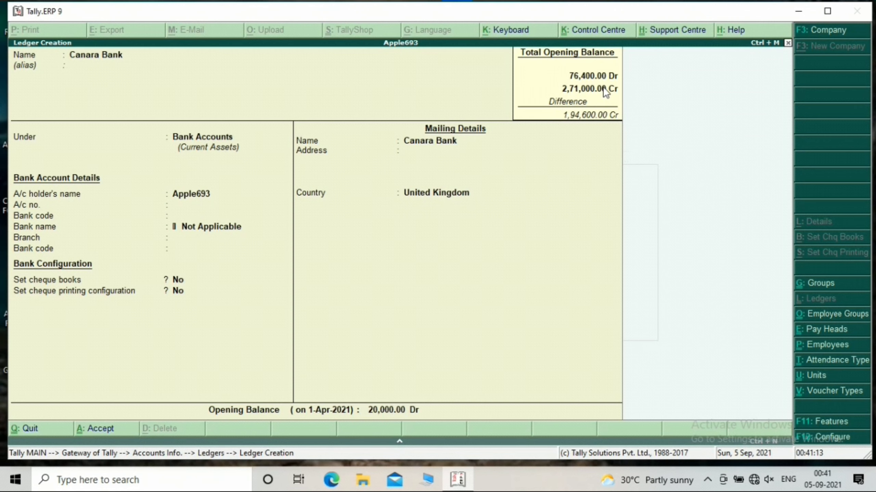
Step: Start a new ledger named "Land" and place it under Fixed Assets
type("Land")
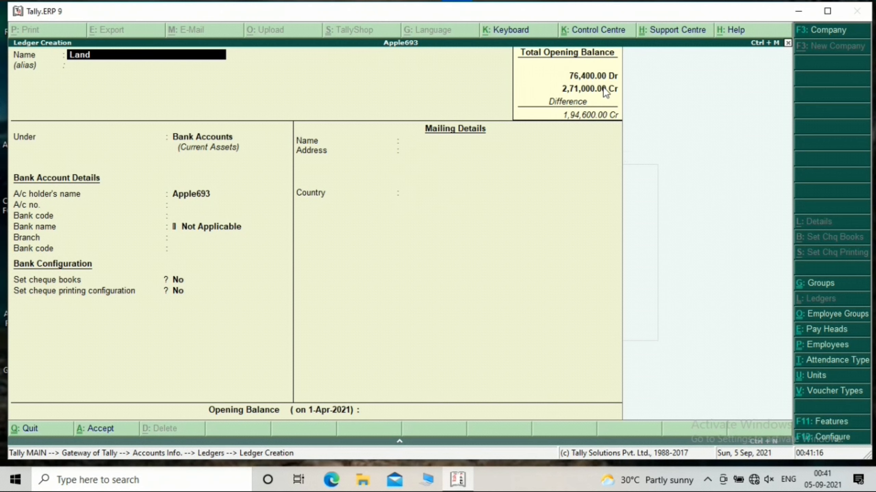
key("Return")
type("Fi")
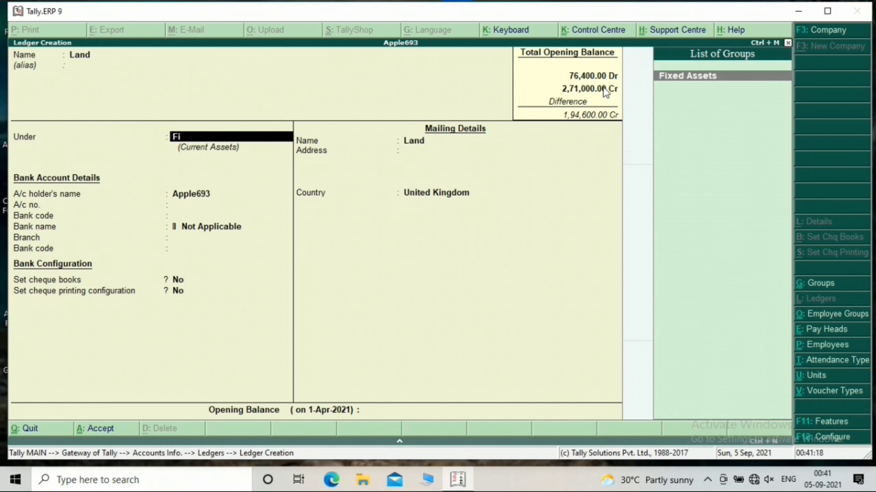
key("Return")
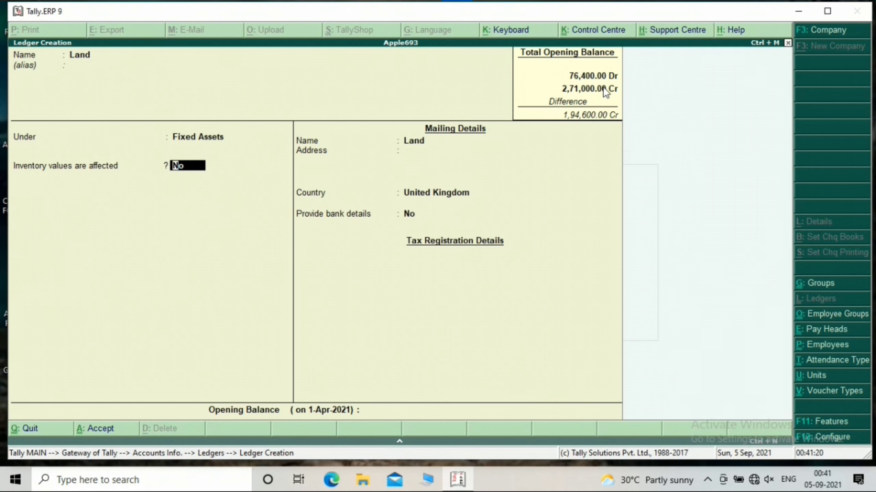
Step: Set the Land ledger's opening balance to 10,000 Dr with the remaining fields at default, and save it
key("Return")
key("Return")
key("Return")
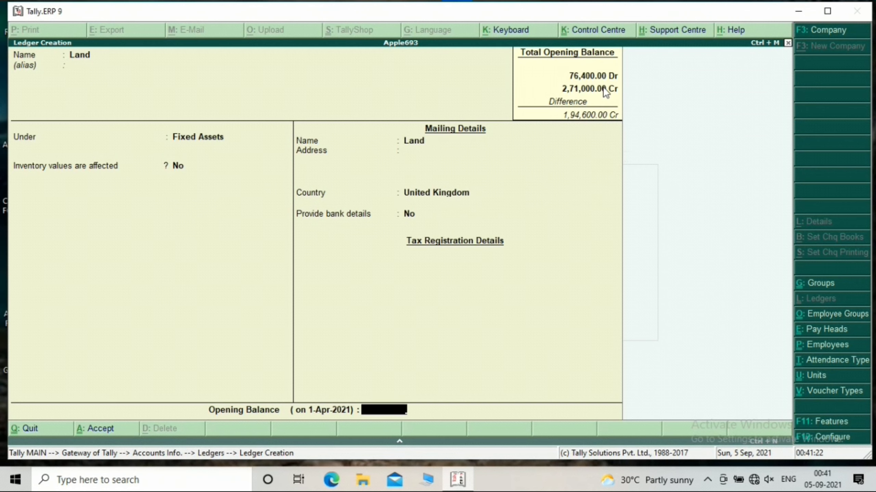
type("10000")
key("Return")
key("Return")
key("Return")
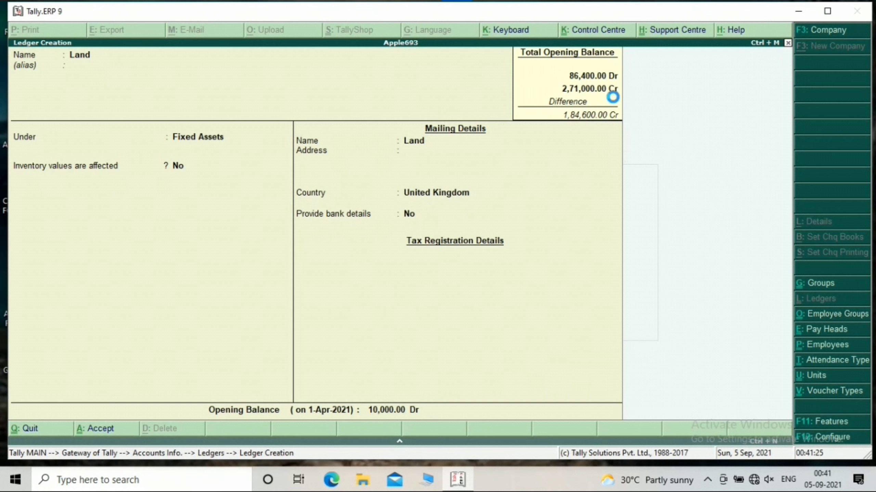
Step: Start a new ledger named "Machinary" under Fixed Assets, keeping the remaining details at default
type("Mac")
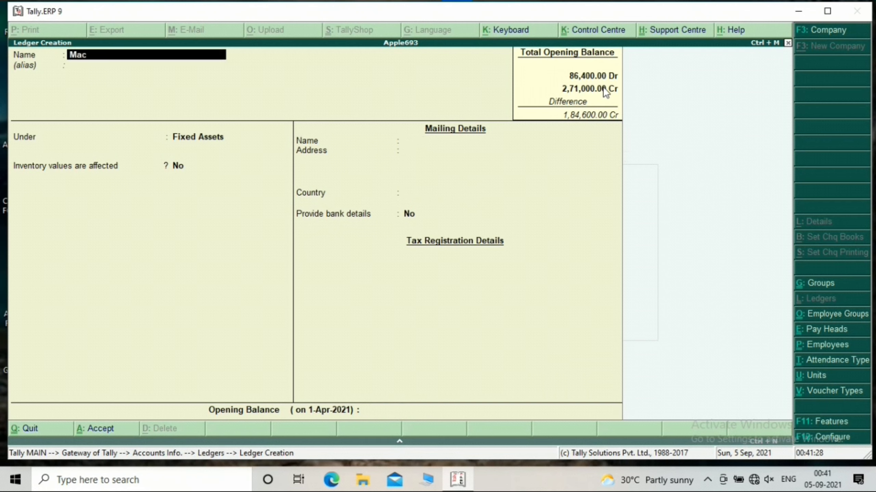
type("hinary")
key("Return")
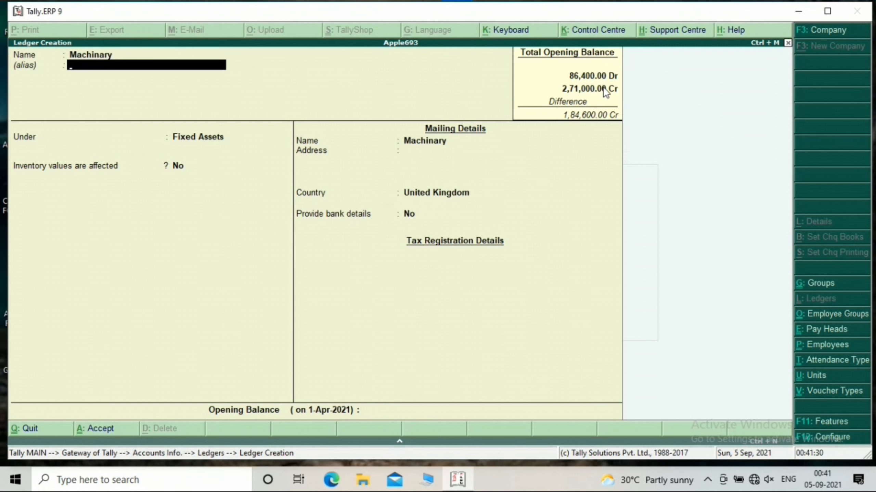
key("Return")
key("Return")
key("Return")
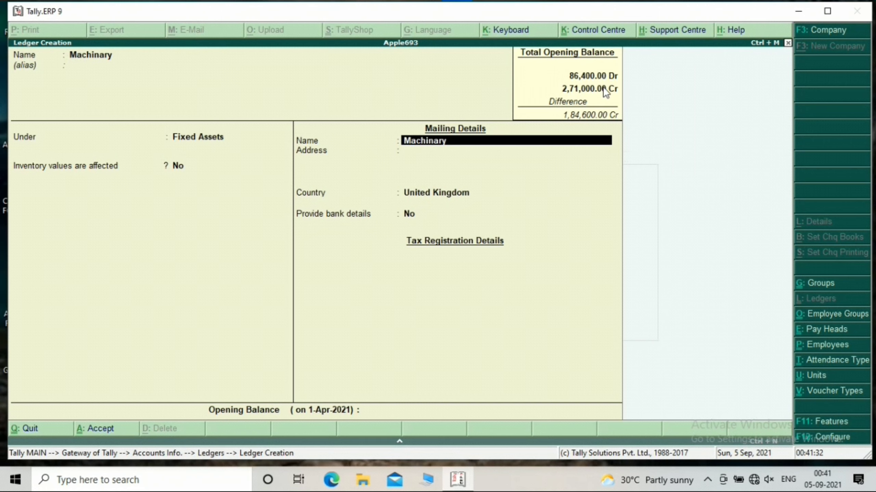
key("Return")
key("Return")
key("Return")
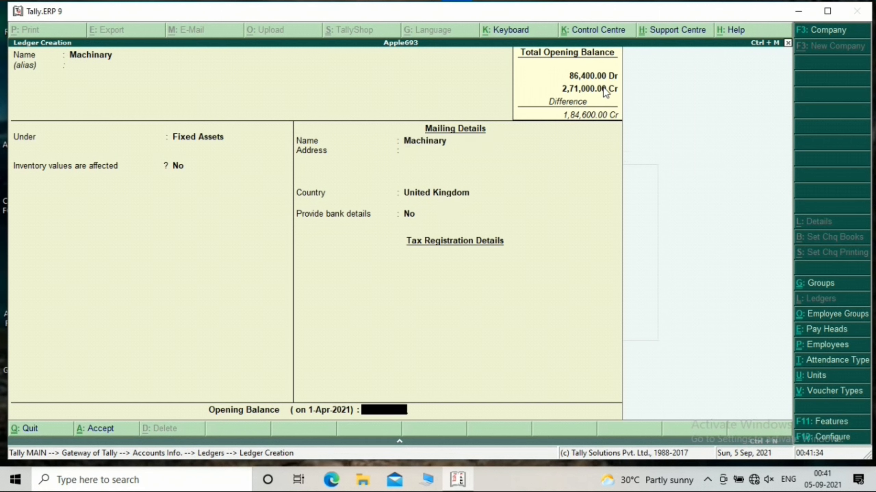
Step: Set the Machinary ledger's opening balance to 30,000 Dr and save it
type("30000")
key("Return")
key("Return")
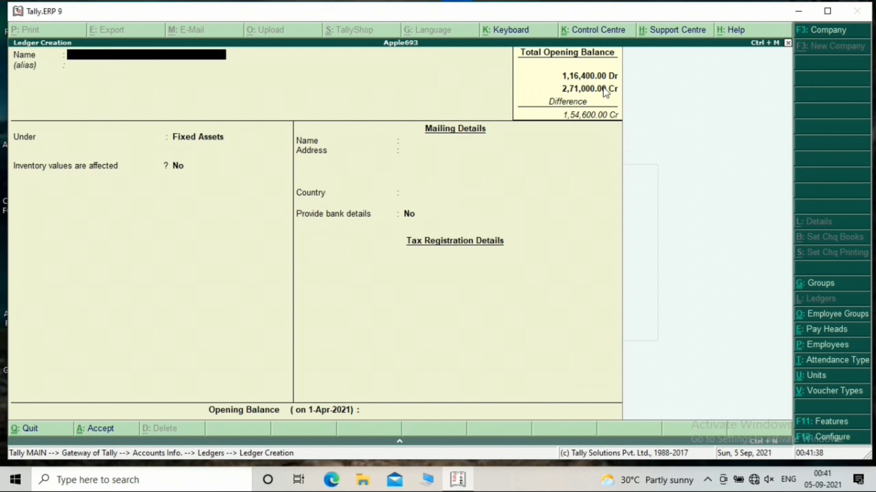
Step: Start a new ledger named "Building" under Fixed Assets, keeping the remaining details at default
type("Building")
key("Return")
key("Return")
key("Return")
key("Return")
key("Return")
key("Return")
key("Return")
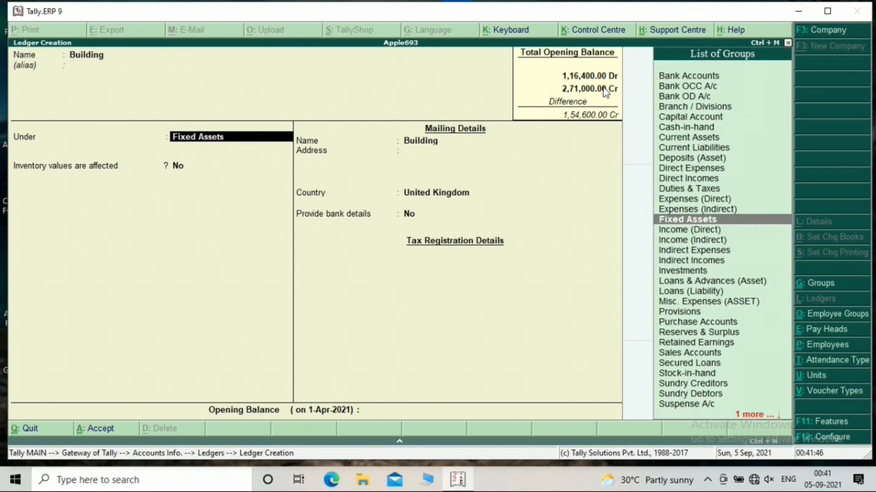
key("Return")
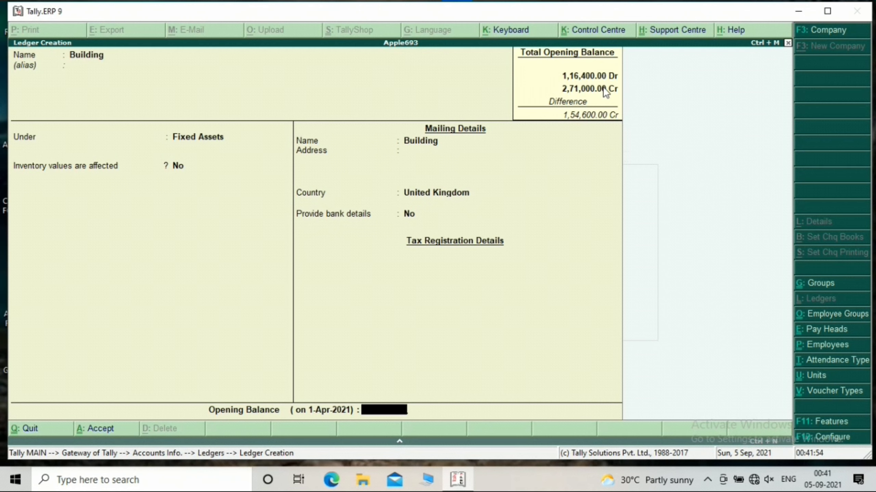
Step: Set the Building ledger's opening balance to 30,000 Dr and save it
type("30000")
key("Return")
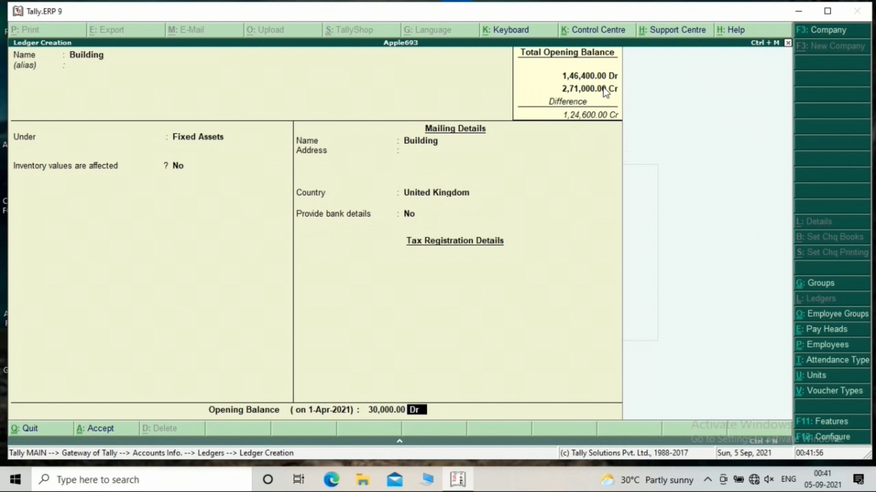
key("Return")
key("Return")
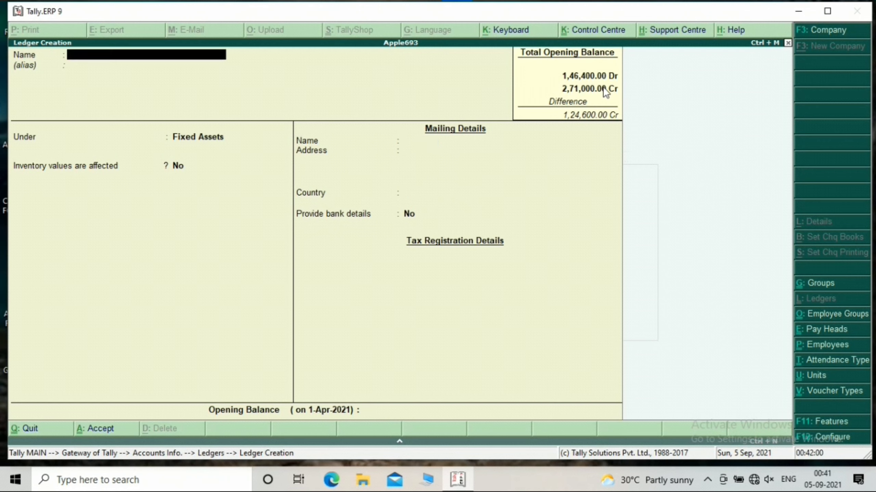
Step: Start a new ledger named "Prepaid Insurance" and place it under Current Assets
type("Prepaid insuranc")
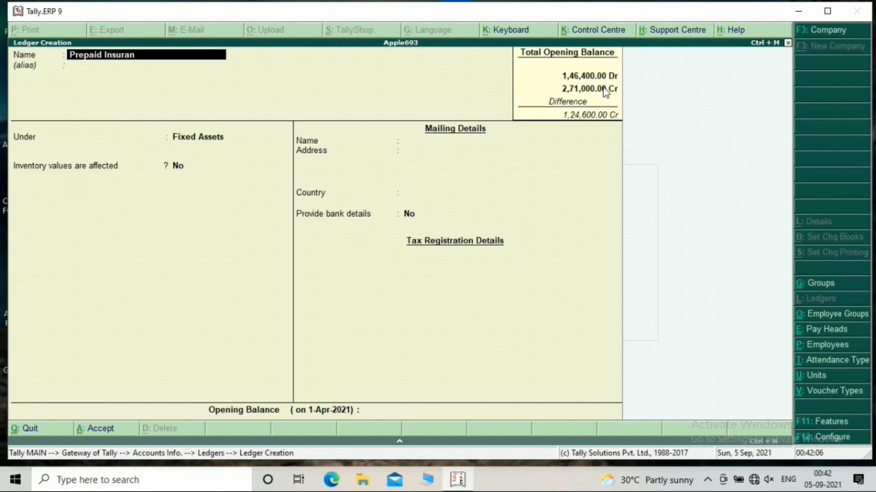
type("e")
key("Return")
key("Return")
type("Cur")
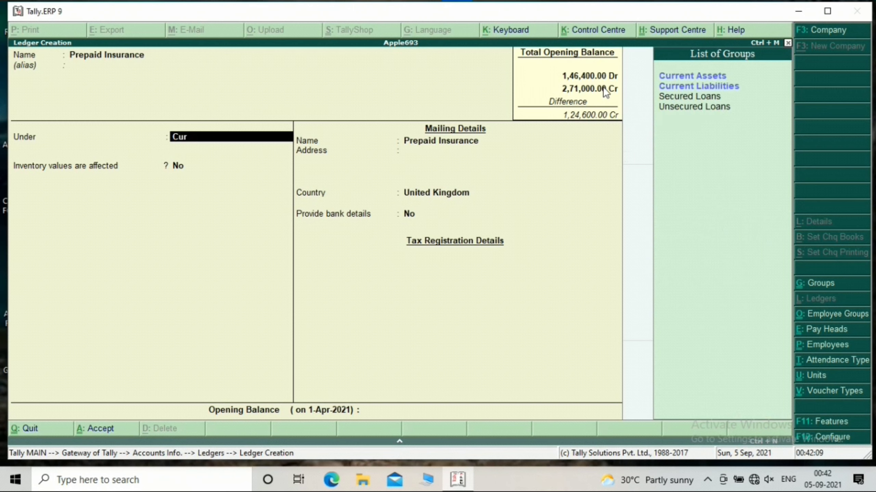
key("Down")
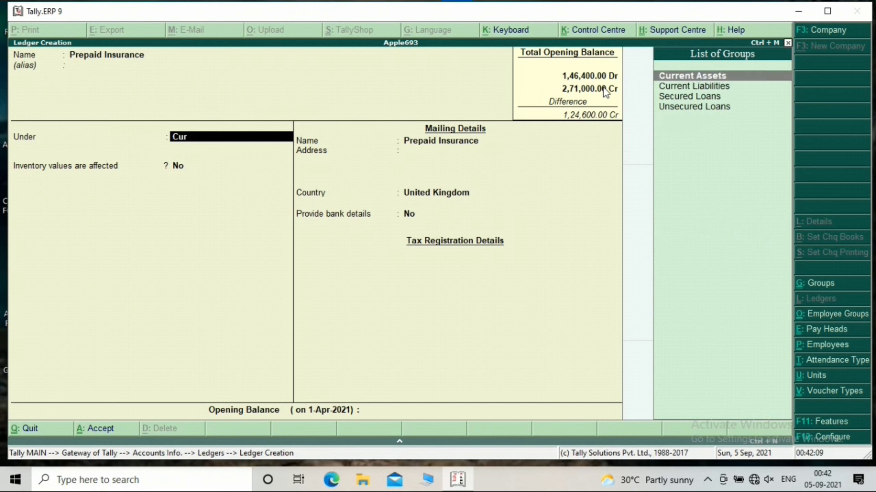
key("Return")
Step: Set the Prepaid Insurance ledger's opening balance to 4,240 Dr with the remaining fields at default, and save it
key("Return")
key("Return")
key("Return")
key("Return")
key("Return")
key("Return")
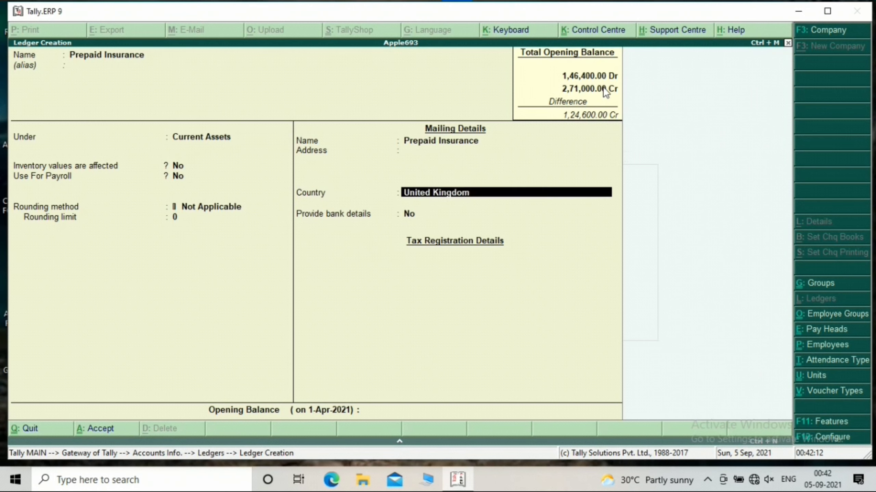
key("Return")
key("Return")
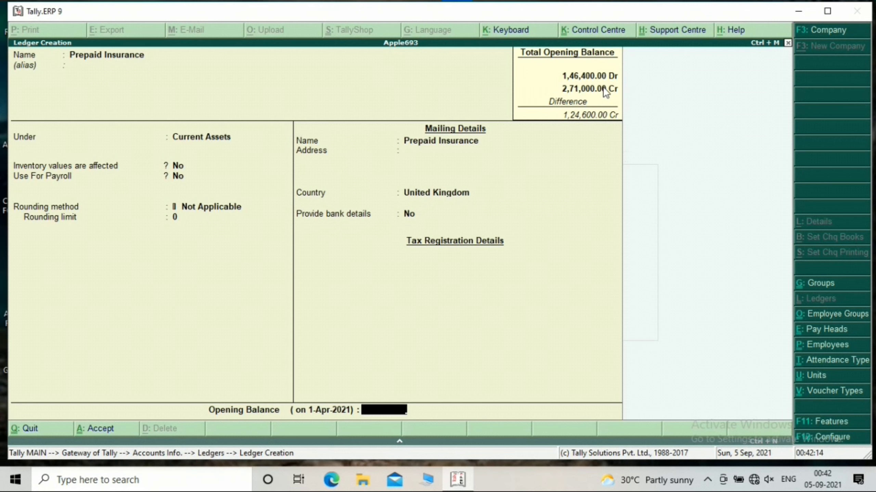
type("4240")
key("Return")
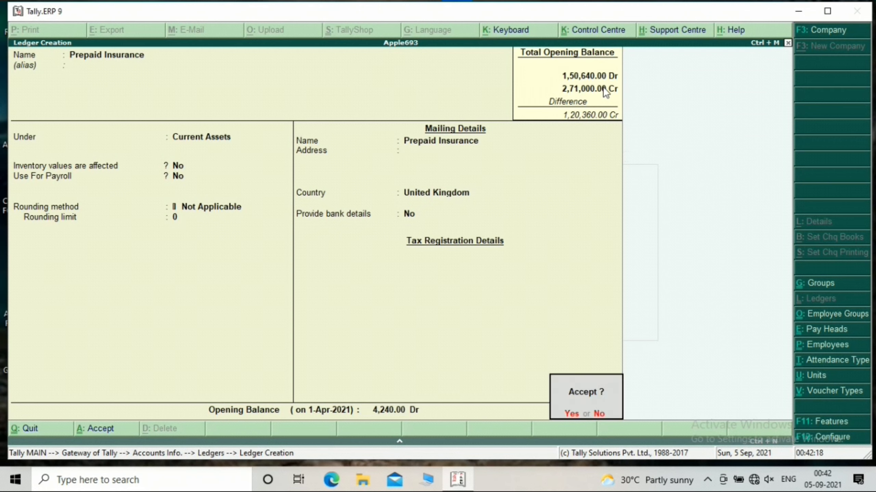
key("Return")
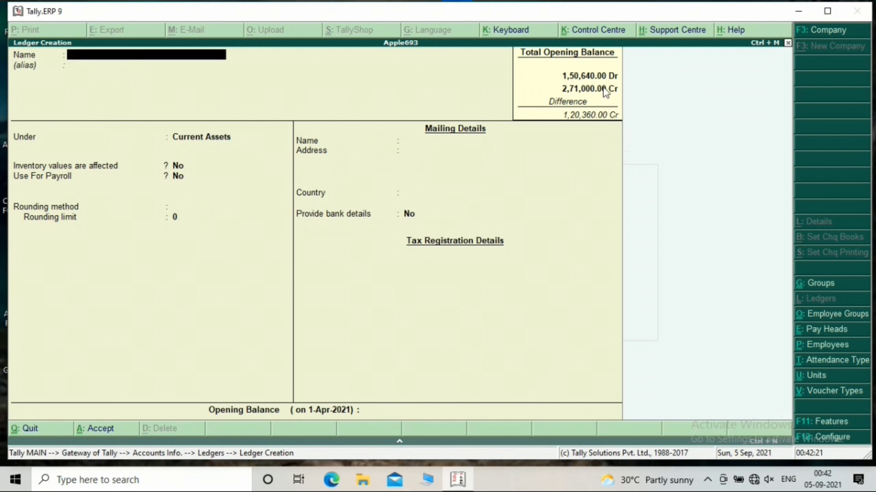
Step: Start a new ledger named "Accrued Rent" under Current Assets, keeping the remaining details at default
type("Accrued Rent")
key("Return")
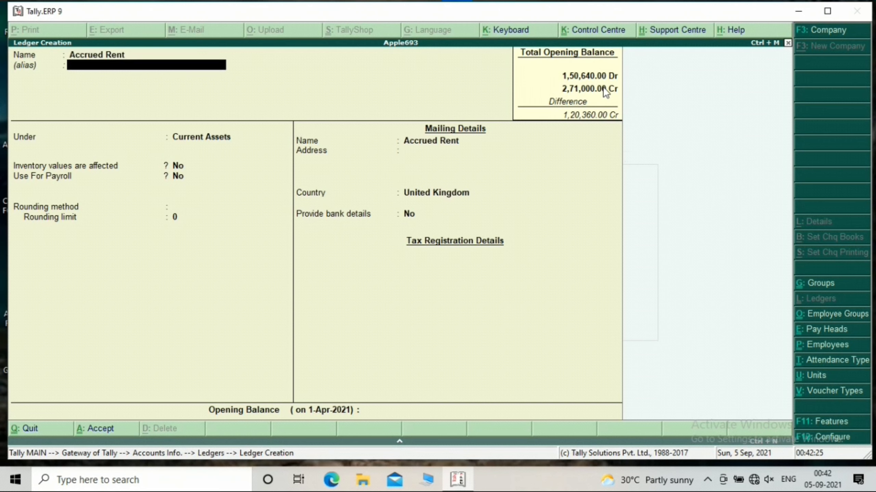
key("Return")
key("Return")
key("Return")
key("Return")
key("Return")
key("Return")
key("Return")
key("Return")
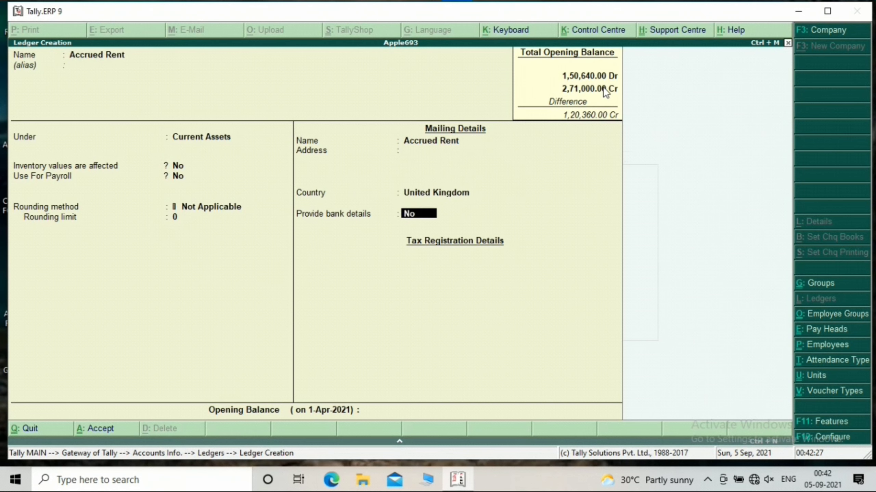
key("Return")
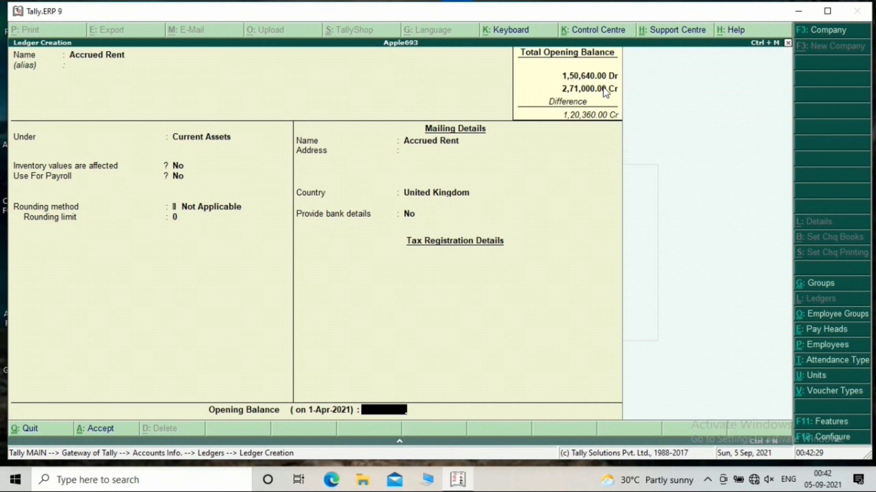
Step: Set the Accrued Rent ledger's opening balance to 1,760 Dr and save it
type("1760")
key("Return")
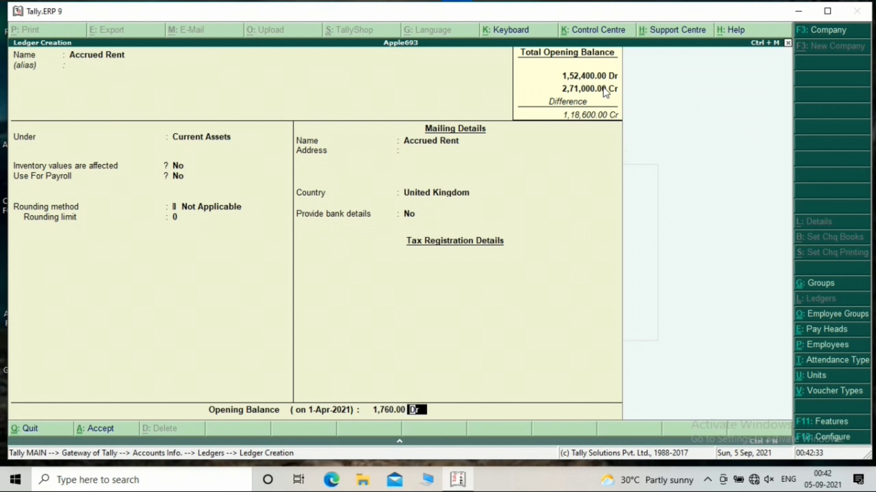
key("Return")
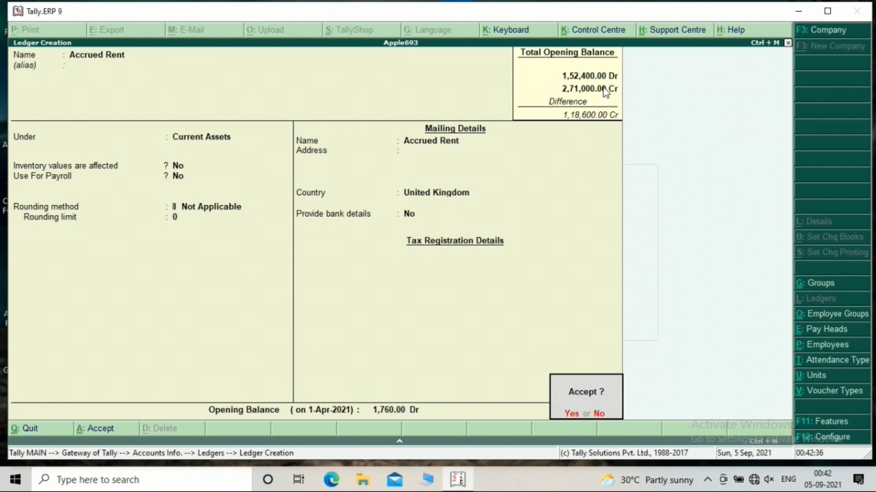
key("Escape")
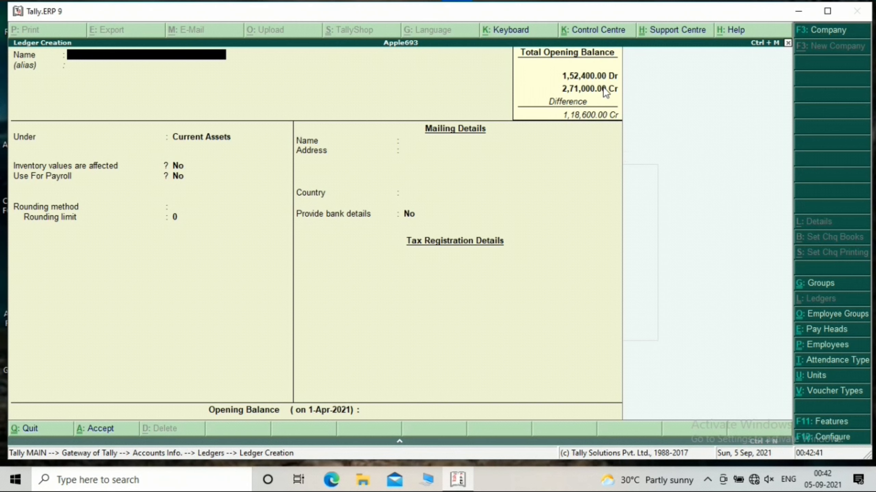
Step: Start a ledger with the first debtor's name under Sundry Debtors, maintaining balances bill-by-bill and keeping the other details at default
type("Manaoj")
key("Return")
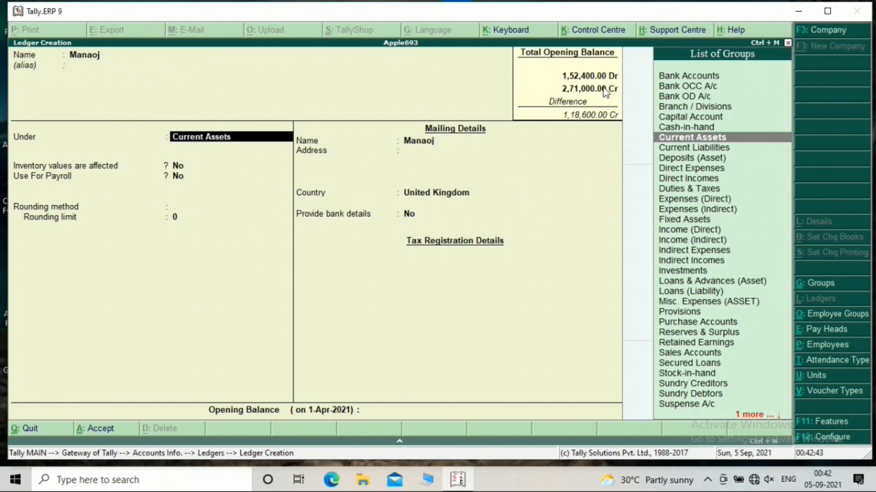
type("Sun")
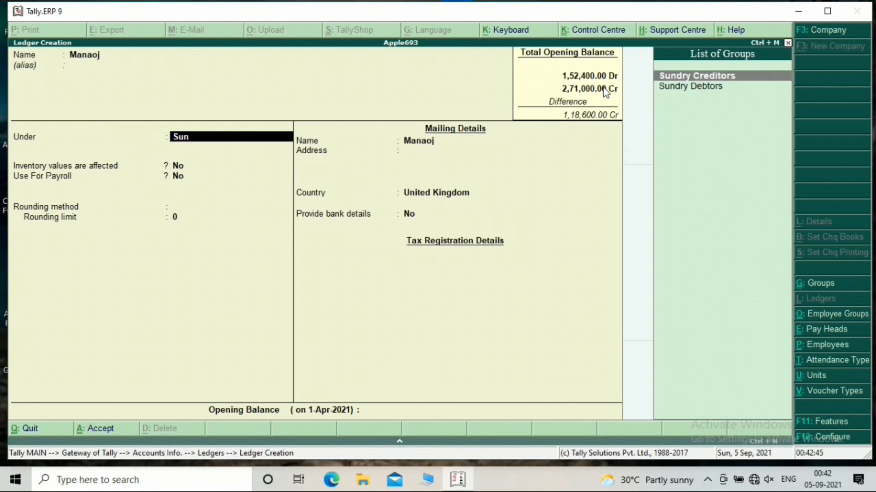
key("Down")
key("Return")
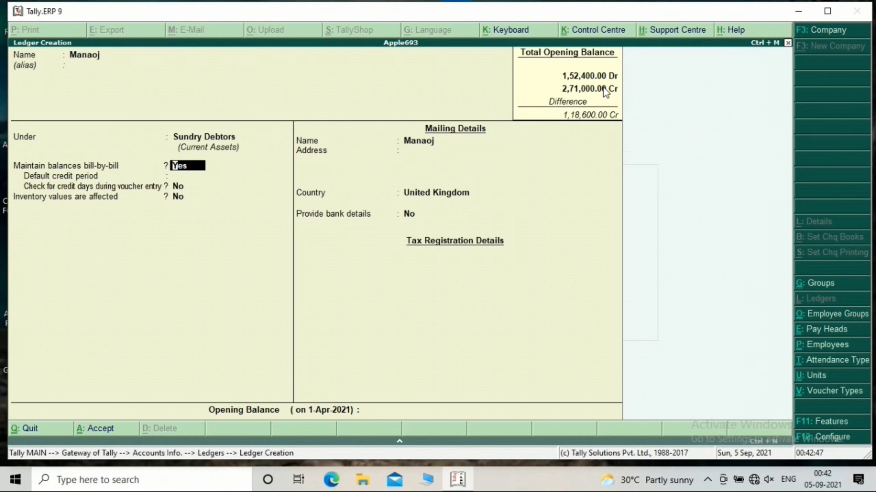
key("Return")
key("Return")
key("Return")
key("Return")
key("Return")
key("Return")
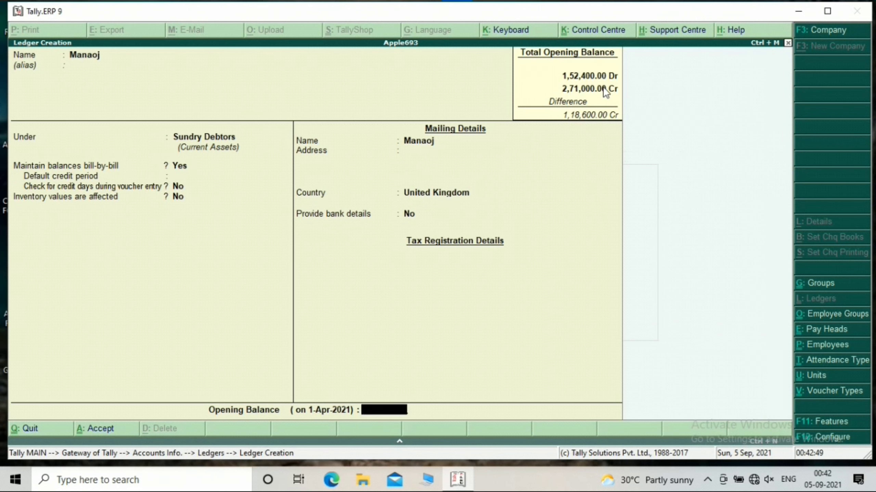
Step: Set the first debtor's opening balance to 25,000 Dr and proceed to its bill-wise breakup
type("25000")
key("Return")
key("Return")
key("Return")
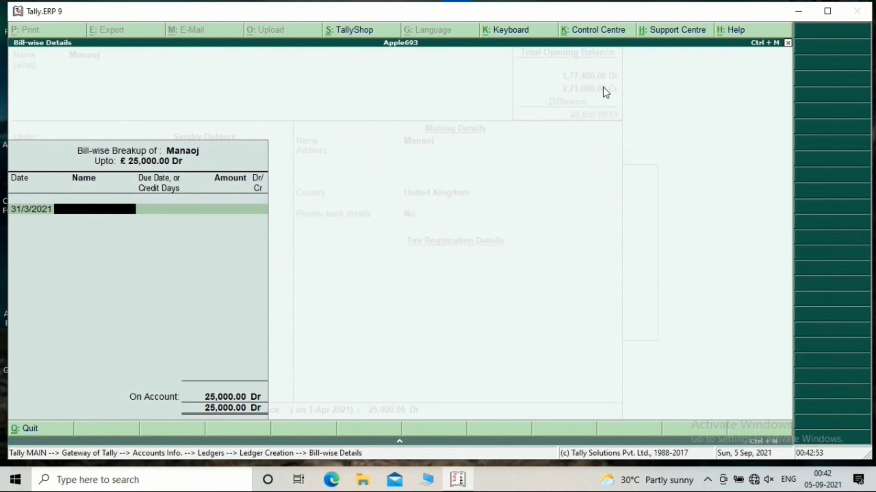
Step: Allocate the first debtor's full 25,000 Dr to a bill named "Opening Balance" and save the ledger
type("Opening balance")
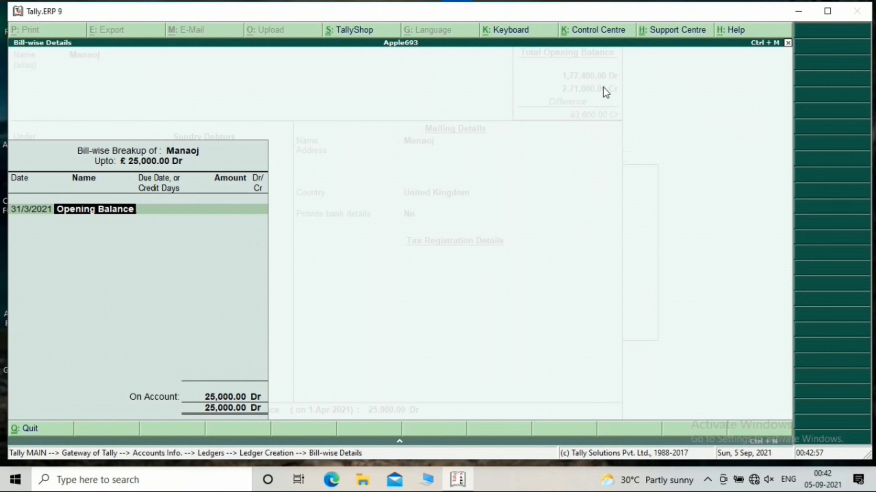
key("Return")
key("Return")
key("Return")
key("Return")
key("Return")
key("Escape")
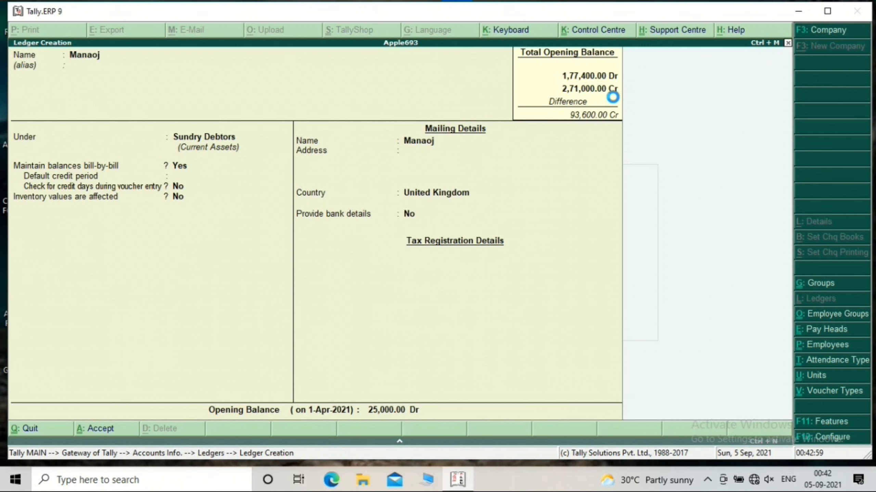
Step: Start a ledger with the second debtor's name under Sundry Debtors, maintaining balances bill-by-bill and keeping the other details at default
type("Mohan")
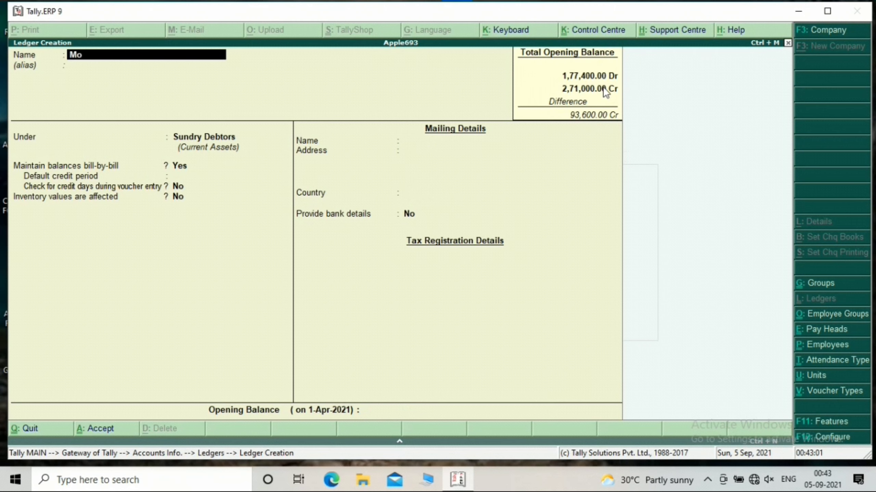
key("Return")
key("Return")
key("Return")
key("Return")
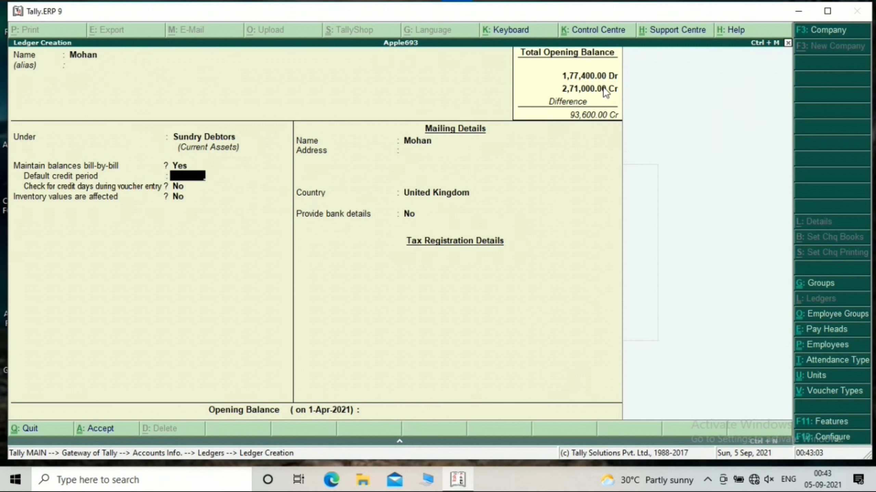
key("Return")
key("Return")
key("Return")
key("Return")
key("Return")
key("Return")
key("Return")
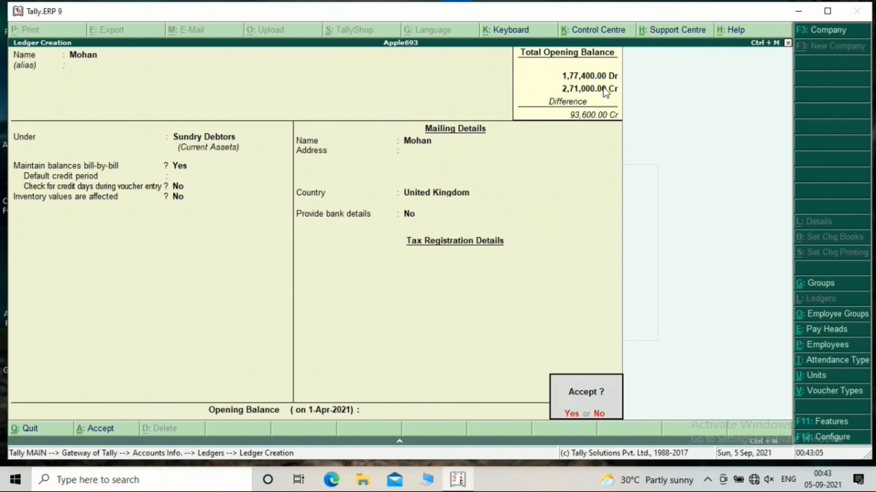
key("Escape")
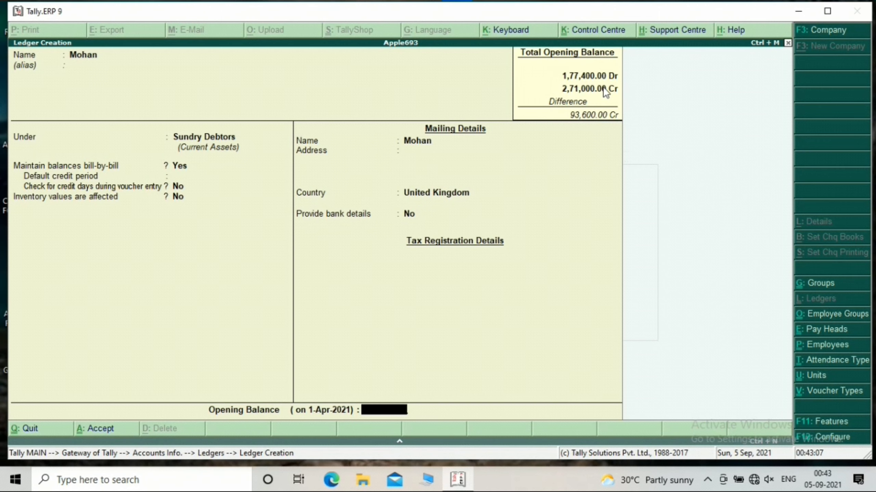
Step: Set the second debtor's opening balance to 30,000 Dr and proceed to its bill-wise breakup
type("30000")
key("Return")
key("Return")
key("Return")
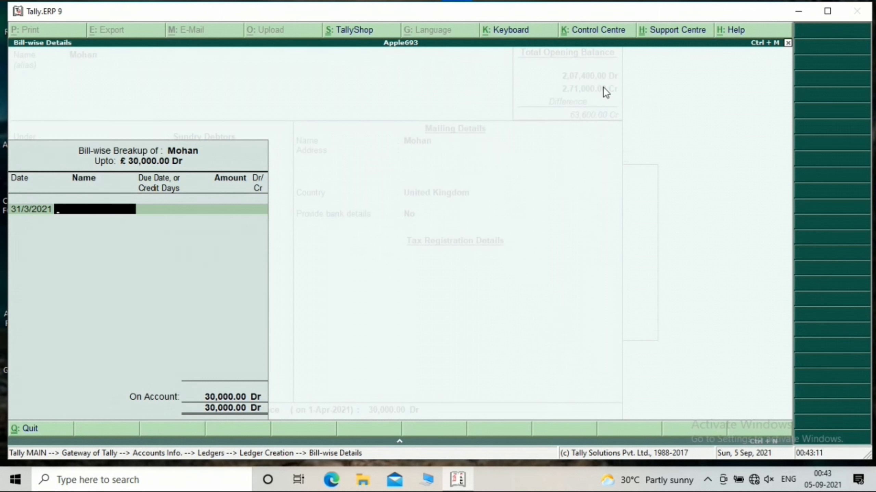
Step: Allocate the second debtor's full 30,000 Dr to a bill named "Opening Balance" and save the ledger
type("Opening balance")
key("Return")
key("Return")
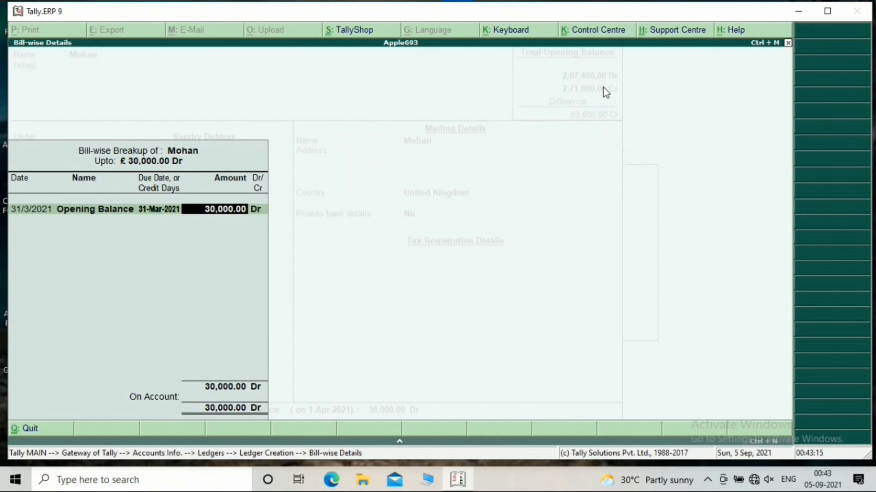
key("Return")
key("Return")
key("Return")
key("n")
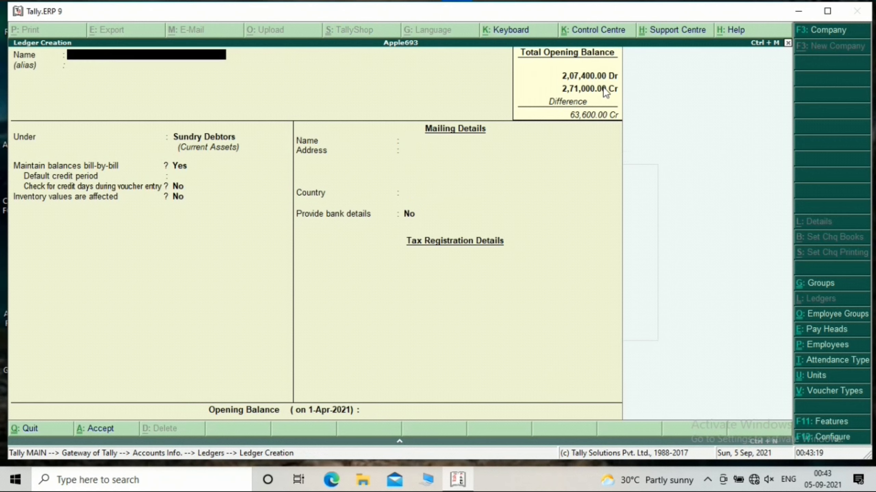
Step: Start a ledger with the third debtor's name under Sundry Debtors, maintaining balances bill-by-bill and keeping the other details at default
type("Mubarak")
key("Return")
key("Return")
key("Return")
key("Return")
key("Return")
key("Return")
key("Return")
key("Return")
key("Return")
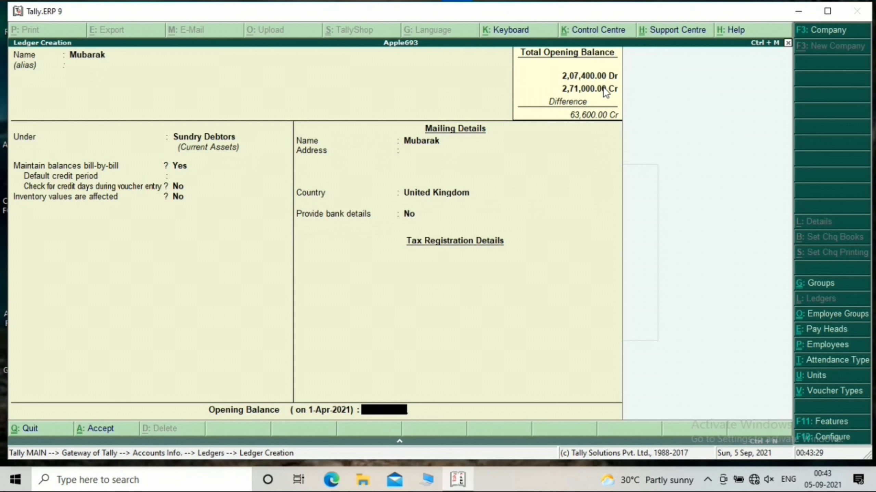
Step: Set the third debtor's opening balance to 35,000 Dr and proceed to its bill-wise breakup
type("35,0")
type("000")
key("Return")
key("Return")
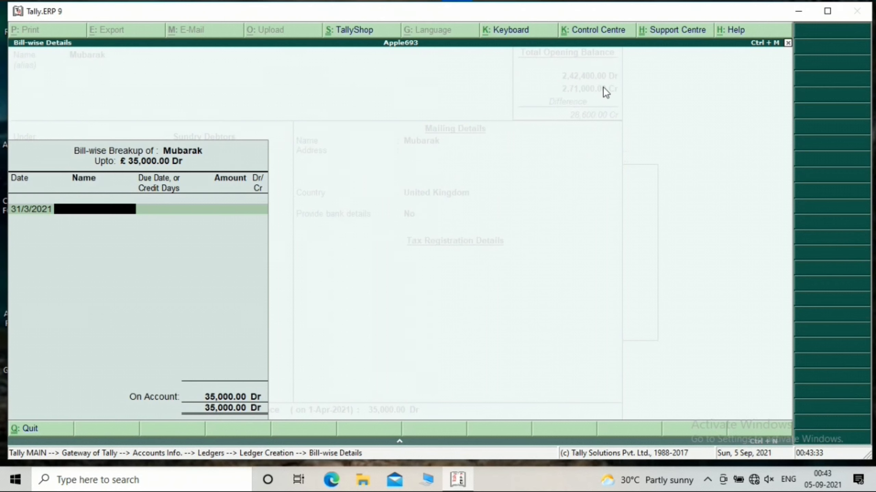
Step: Allocate the third debtor's full 35,000 Dr to a bill named "Opening Balance" and save the ledger
type("Opening Balance")
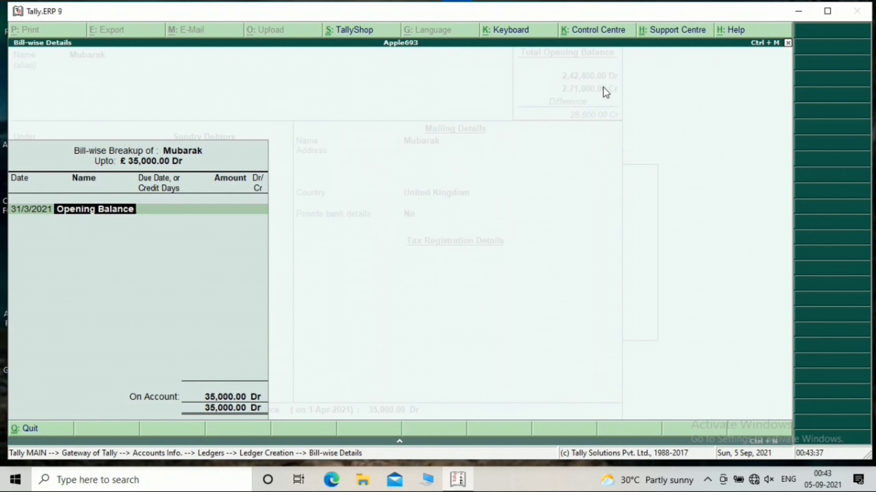
key("Return")
key("Return")
key("Return")
key("Return")
key("Return")
key("Return")
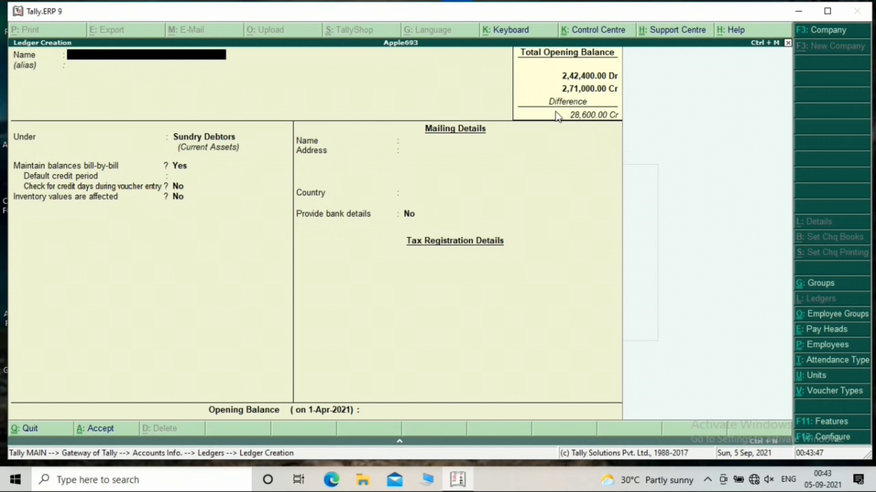
Step: Leave ledger creation and open the creation form for a single stock item
key("Escape")
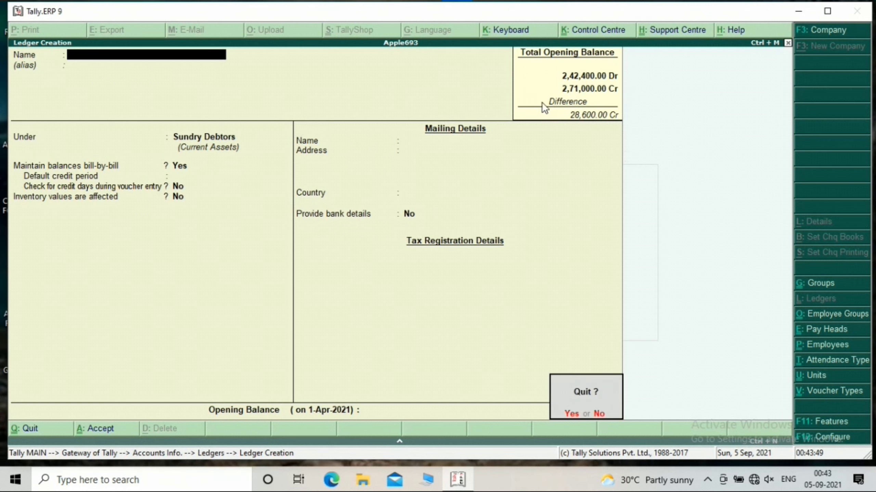
key("Return")
key("Escape")
key("Escape")
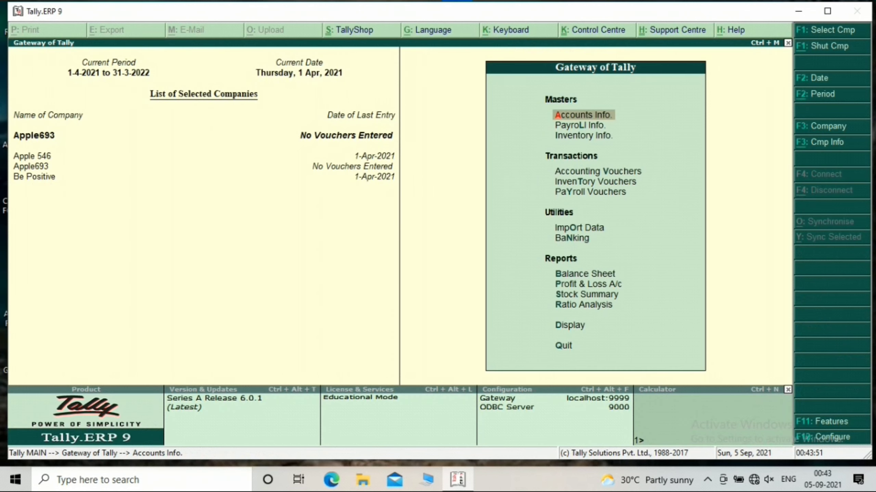
left_click(596, 137)
key("Down")
key("Down")
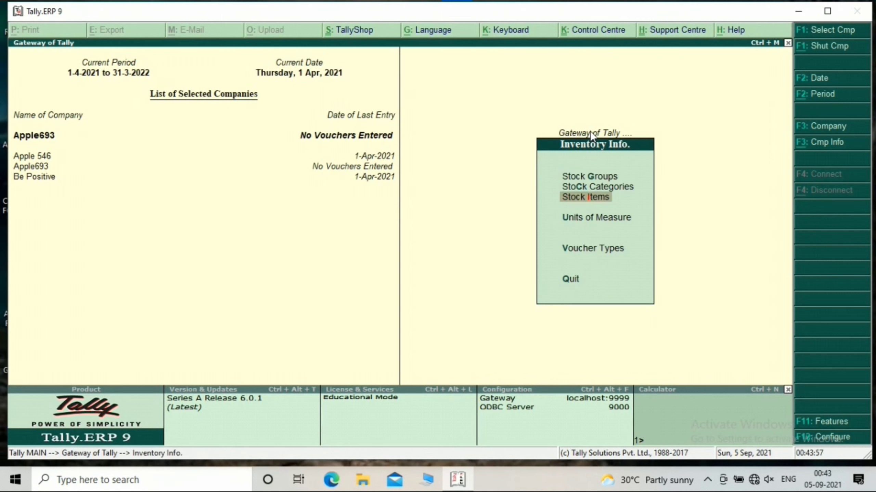
key("Return")
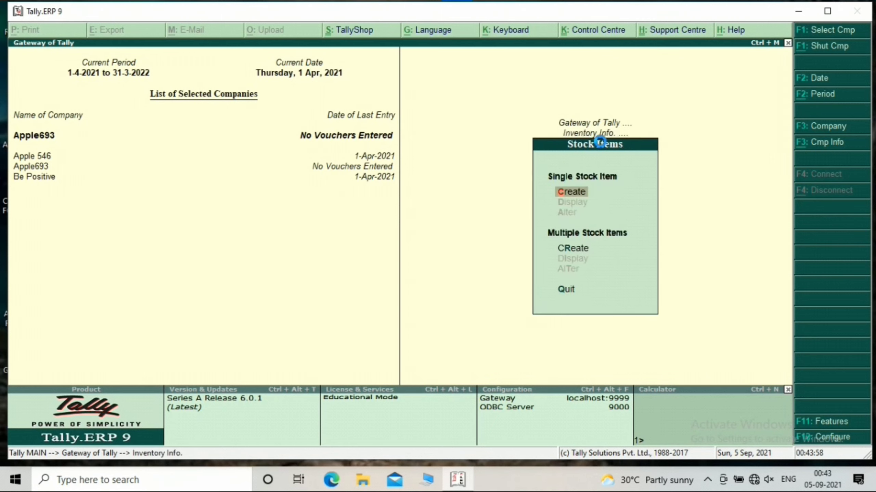
key("Return")
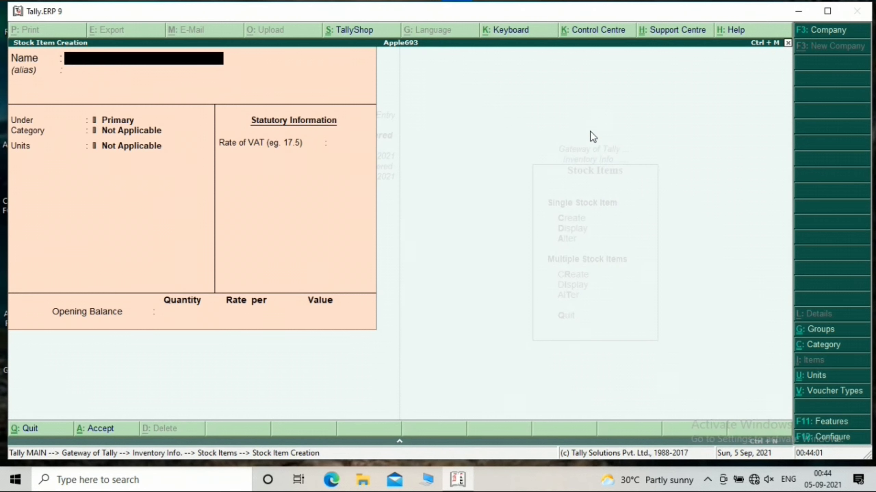
Step: Name the new stock item "Avt" and place it under the Primary group
type("Avt")
key("Return")
key("Return")
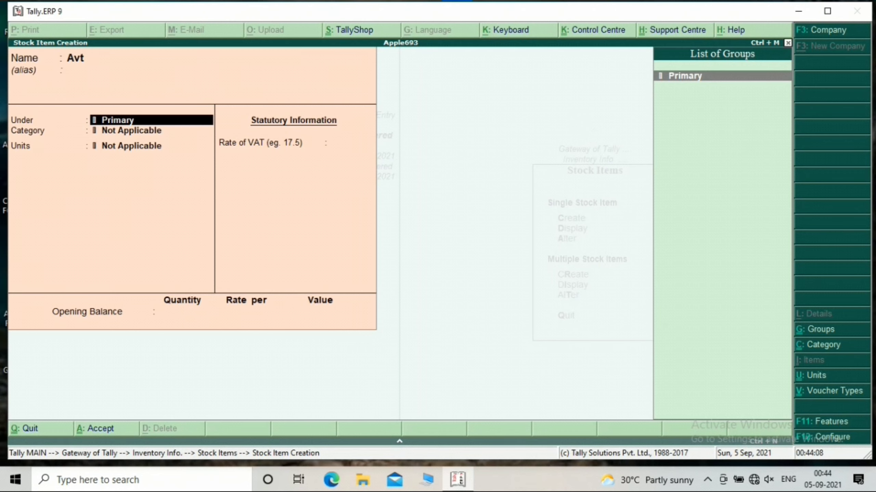
key("F11")
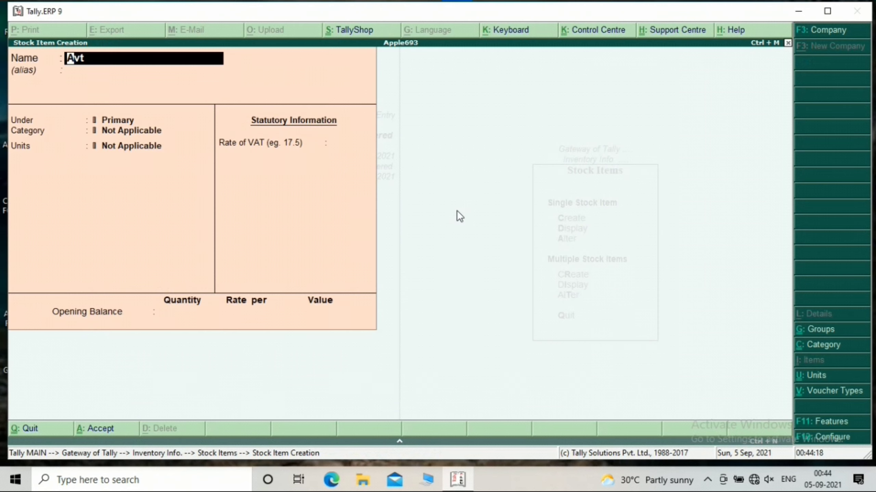
key("Return")
key("Return")
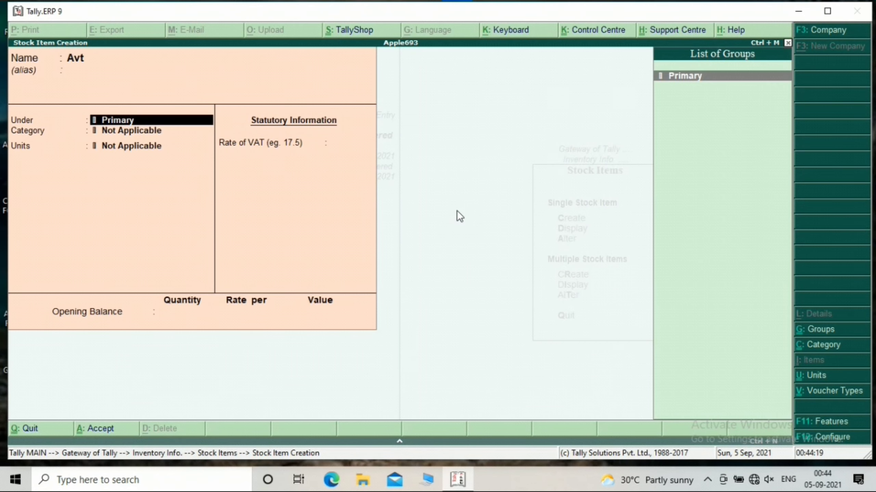
key("Return")
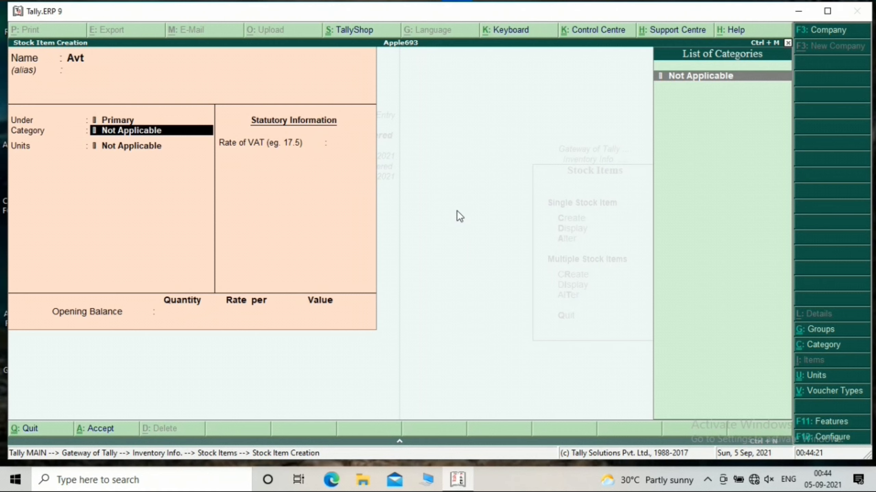
Step: Create a stock category named "Tea Dust" under Primary for the Avt stock item
key("alt+c")
type("Te")
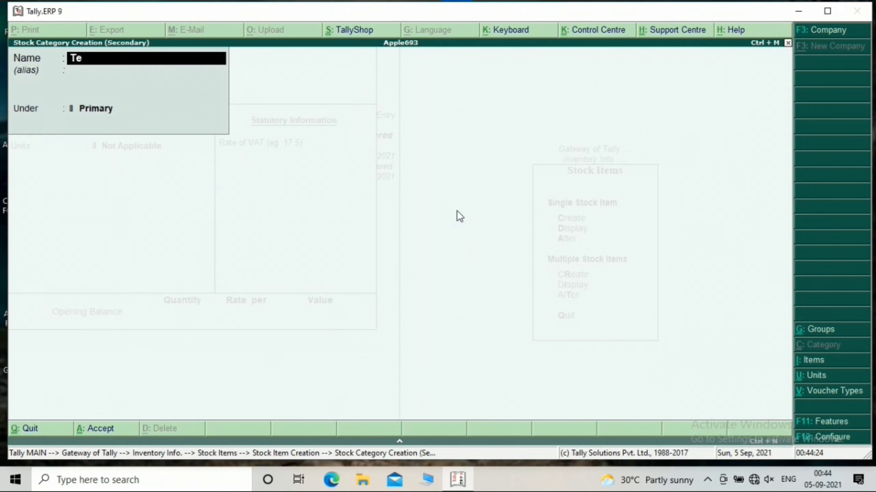
type("a Dust")
key("Return")
key("Return")
key("Return")
key("Return")
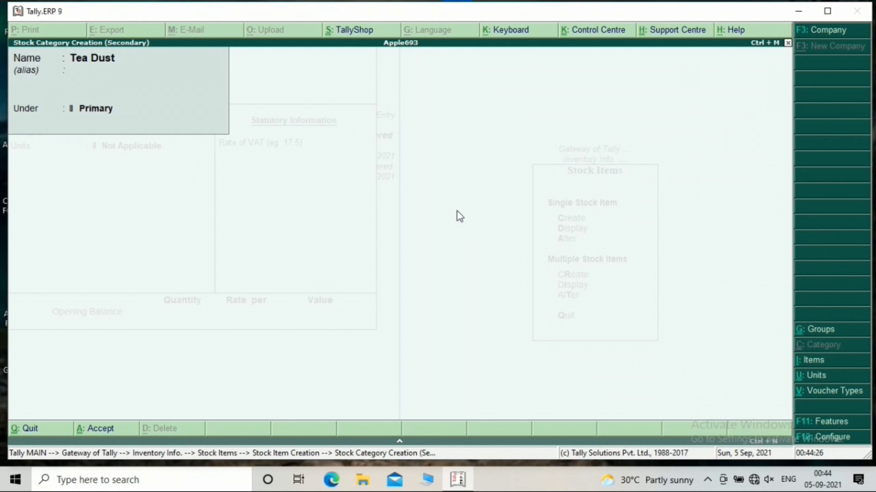
Step: Create a simple unit of measure with the symbol "nos" and 0 decimal places for the Avt stock item
key("BackSpace")
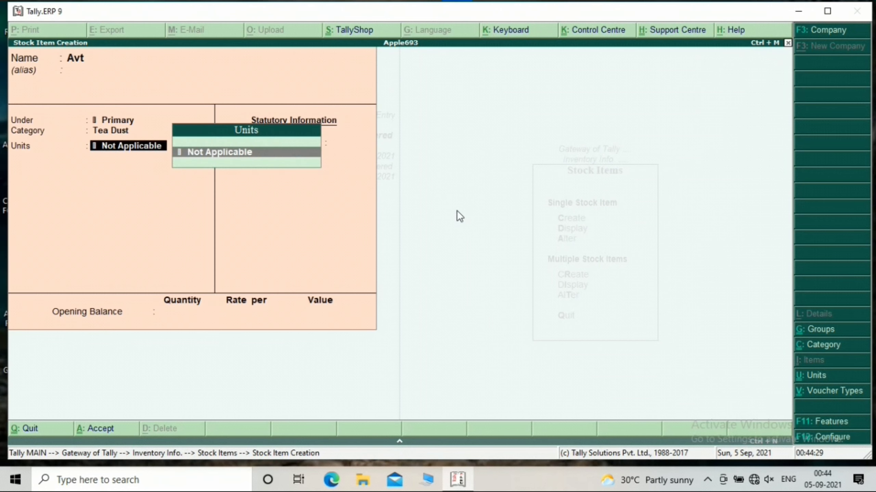
key("alt+c")
type("nos")
key("Return")
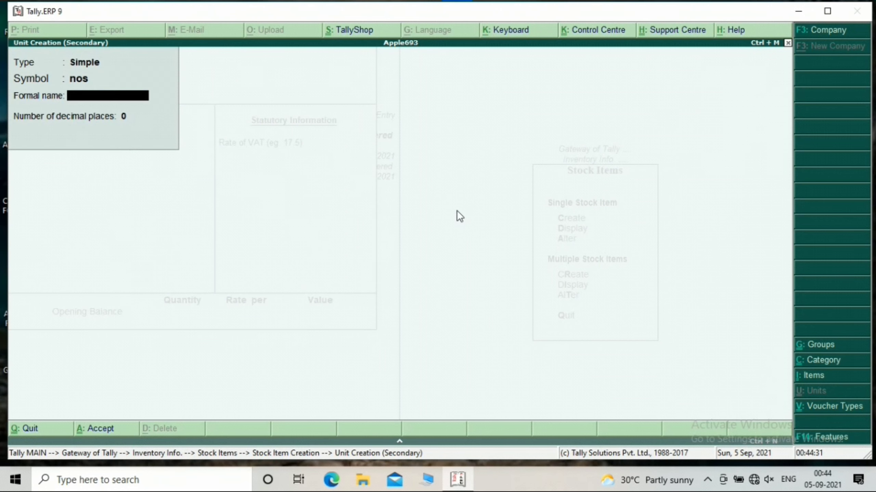
key("ctrl+a")
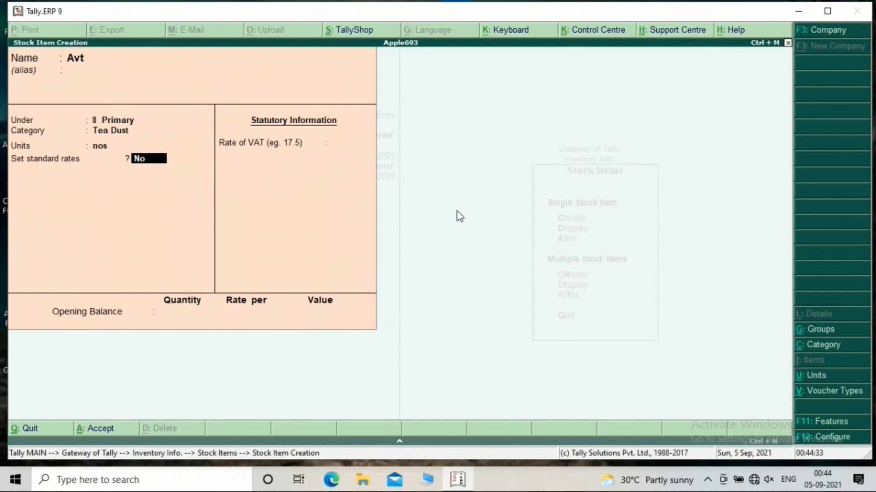
Step: Enable standard rates for Avt and set its standard cost to 50 per nos from 1-Apr-2021
key("y")
key("Return")
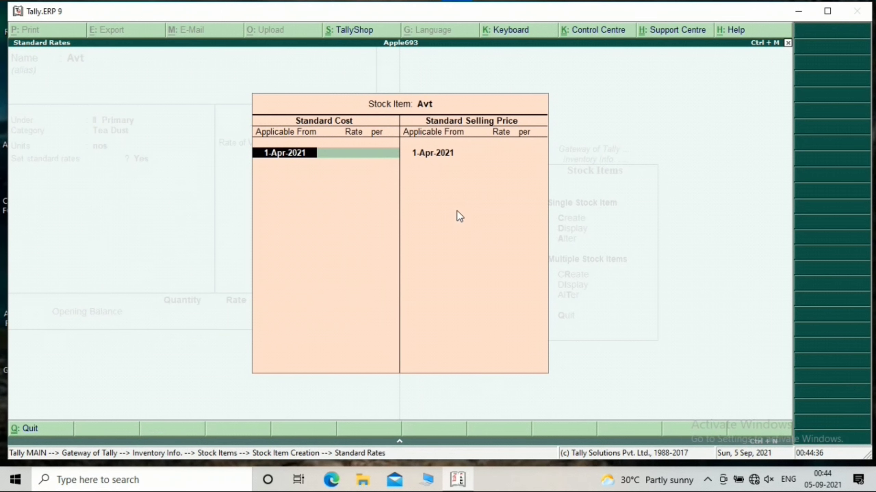
key("Return")
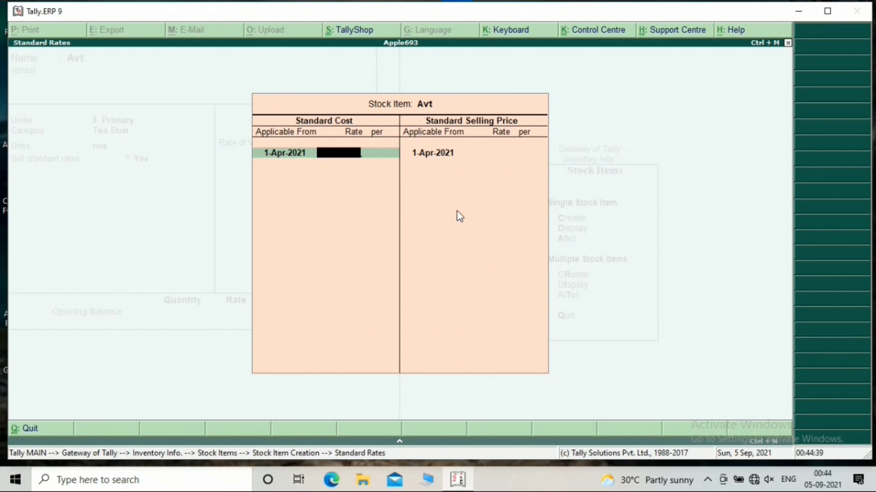
type("50")
key("Return")
key("Return")
key("Return")
key("Return")
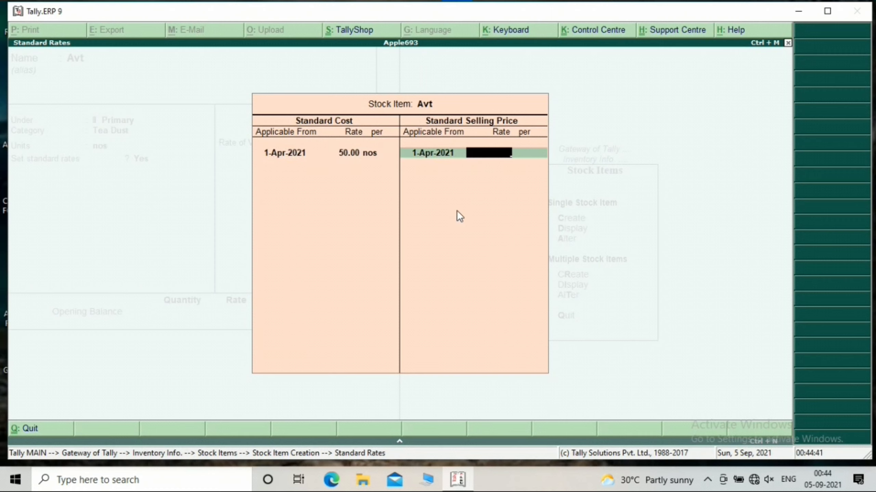
Step: Set Avt's standard selling price to 75 per nos from 1-Apr-2021 and finish its standard rates
type("75")
key("Return")
key("Return")
key("Return")
key("Return")
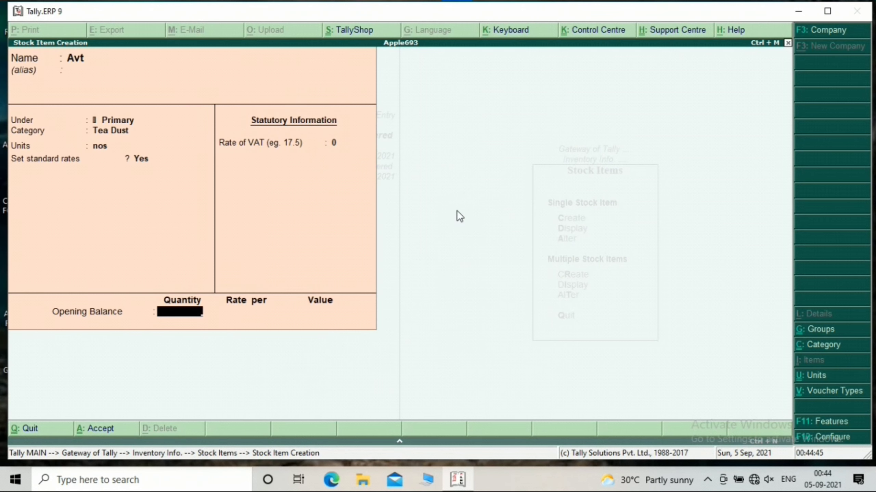
Step: Enter an opening balance of 4 nos at a rate of 50 for Avt and save the stock item
type("4")
key("Return")
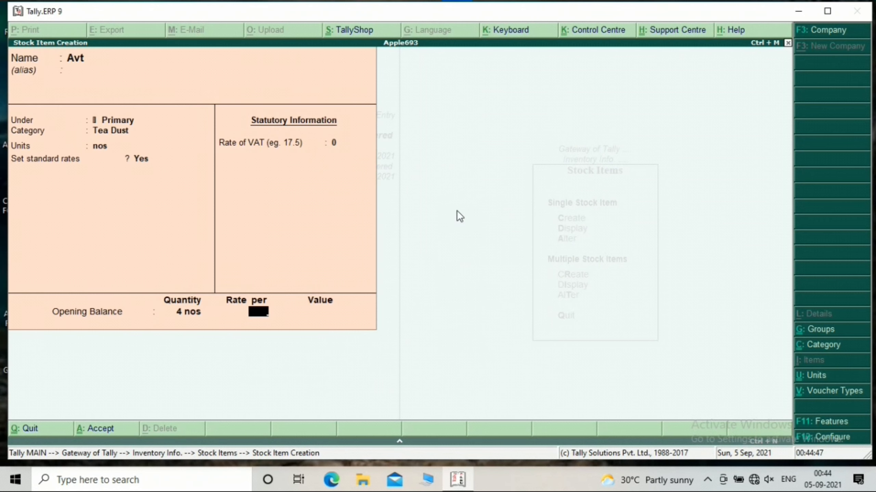
type("50")
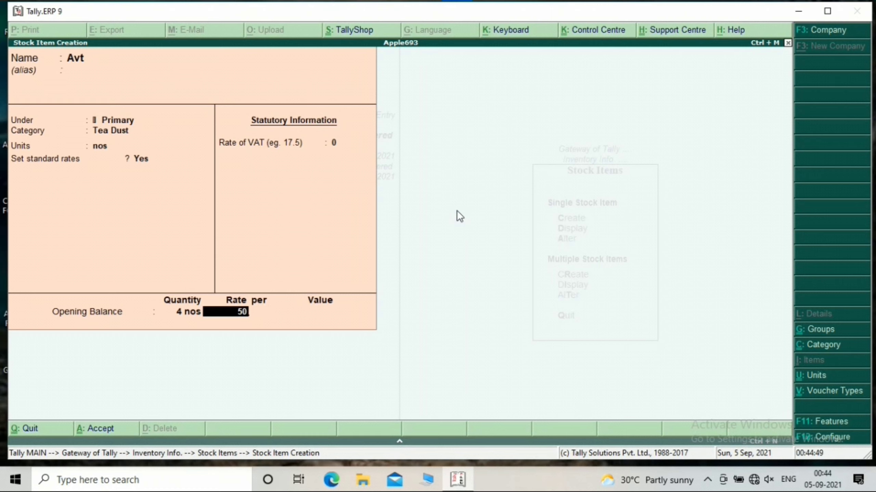
key("Return")
key("Return")
key("Return")
key("Return")
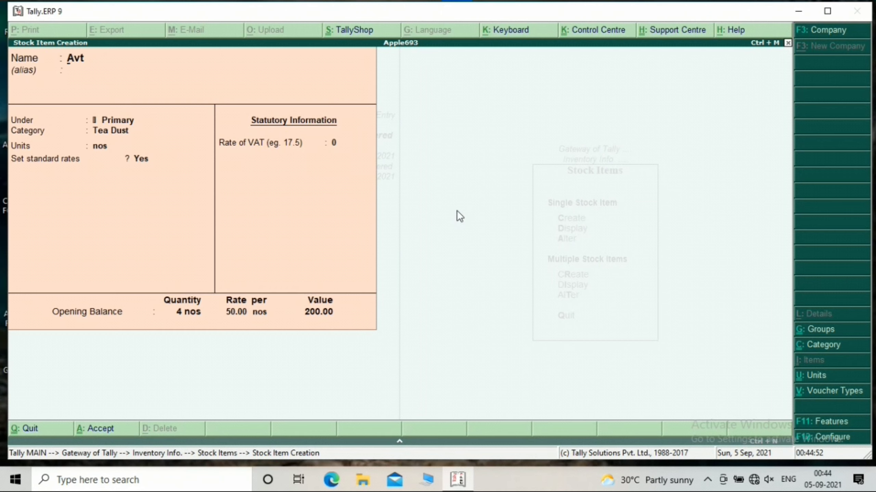
Step: Name the next stock item "Raymonds" and place it under the Primary group
type("Ray")
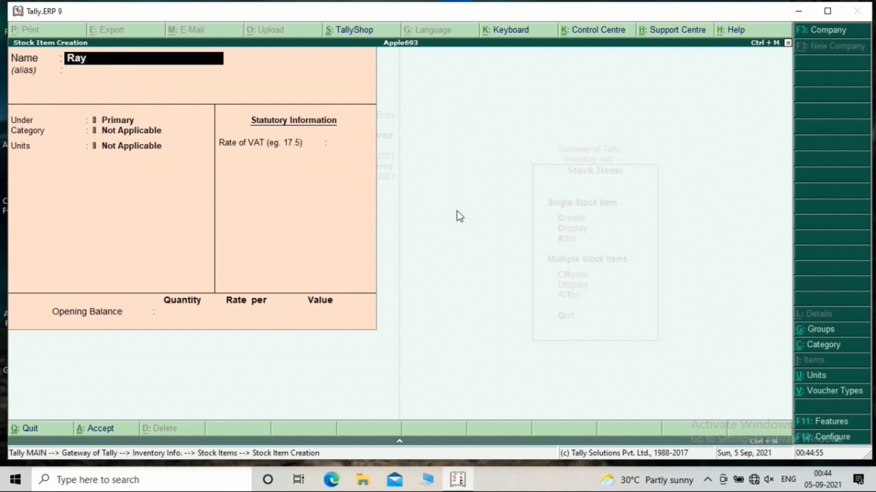
type("monds")
key("Return")
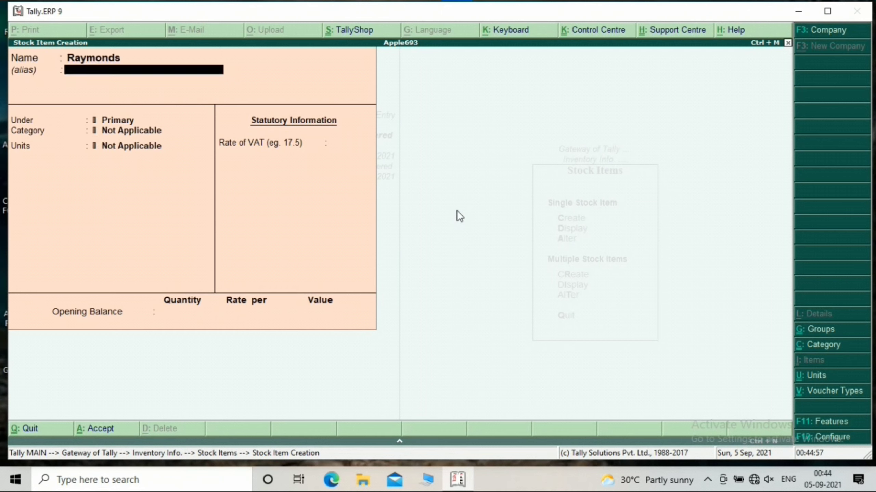
key("Return")
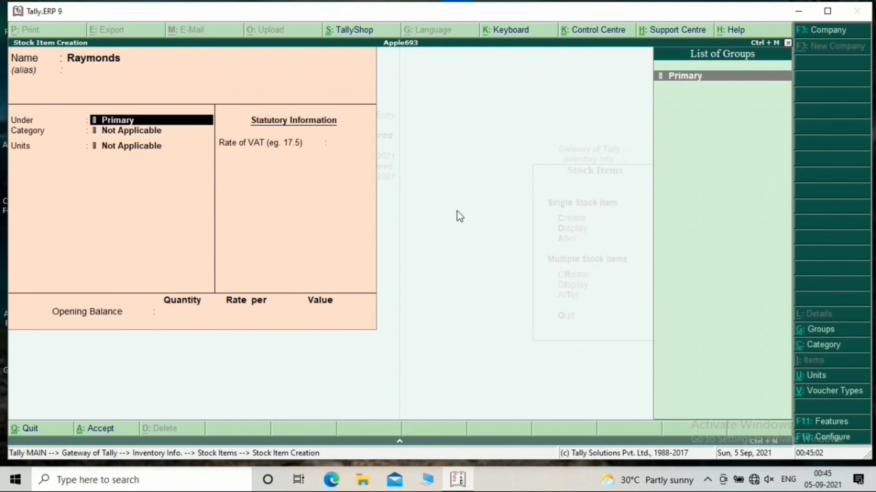
key("Return")
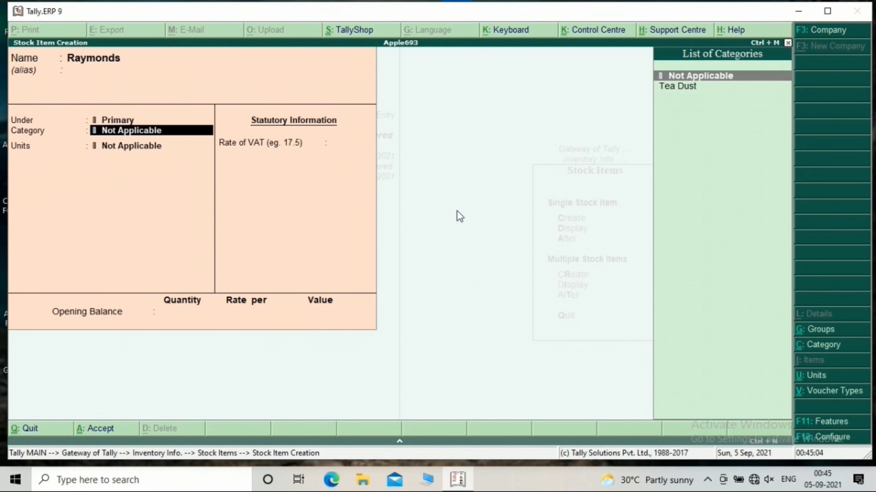
Step: Create a stock category named "Suiting" under Primary for the Raymonds stock item
key("alt+c")
type("Ds")
key("BackSpace")
key("BackSpace")
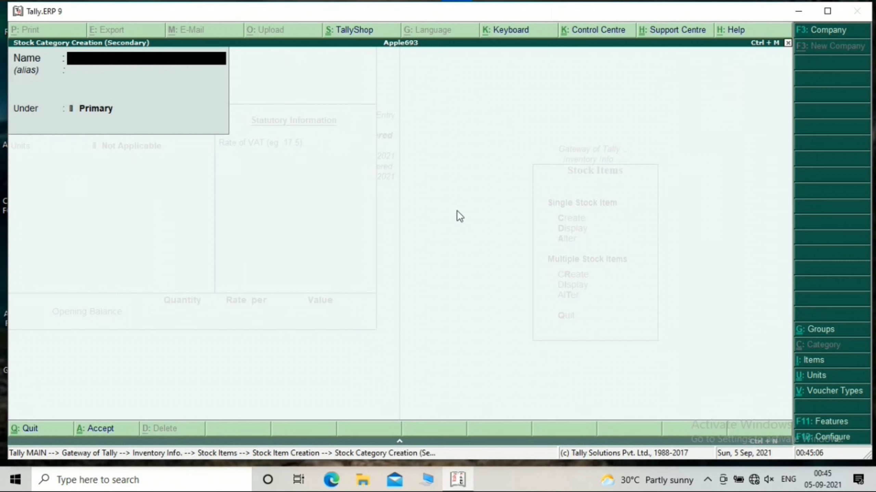
type("Suiting")
key("Return")
key("Return")
key("Return")
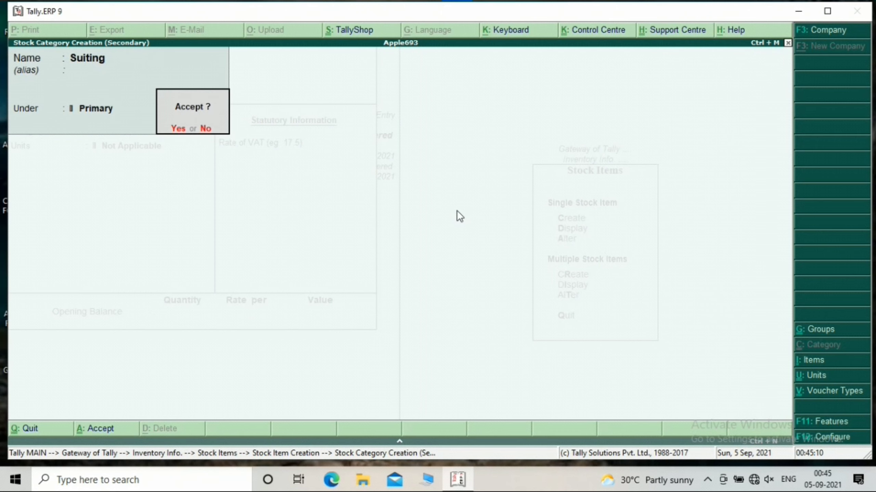
key("y")
key("Return")
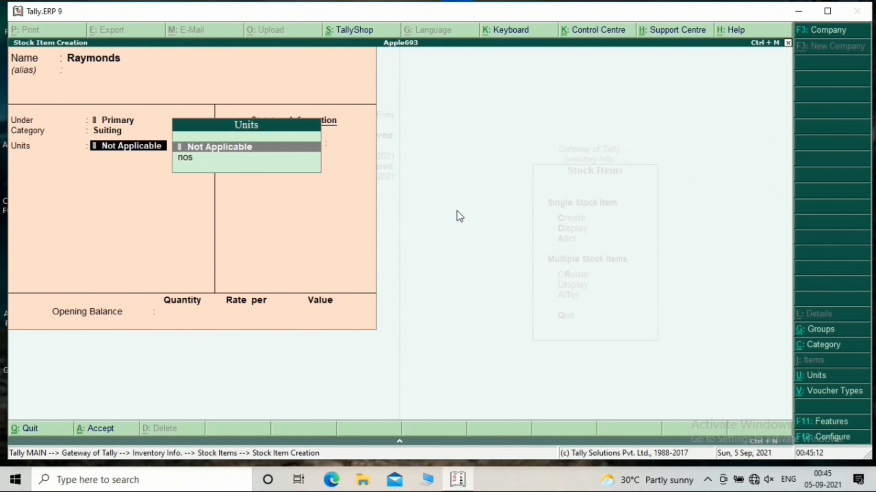
Step: Choose nos as the unit for Raymonds and enable its standard rates
key("Down")
key("Return")
key("y")
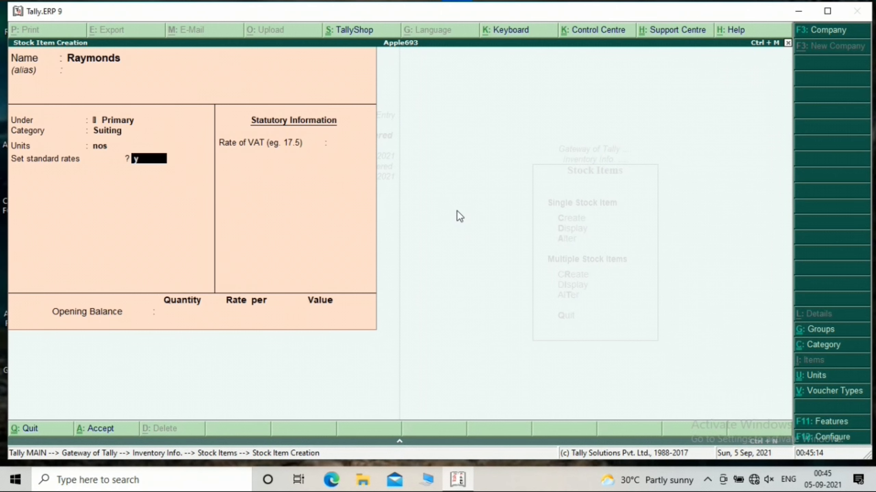
key("Return")
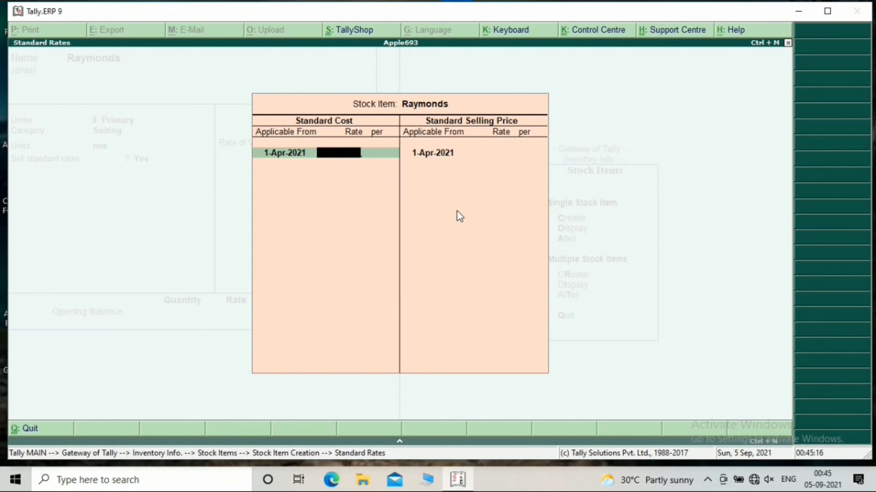
Step: Set Raymonds' standard cost to 2,000 and standard selling price to 2,500 per nos, both from 1-Apr-2021
type("2000")
key("Return")
key("Return")
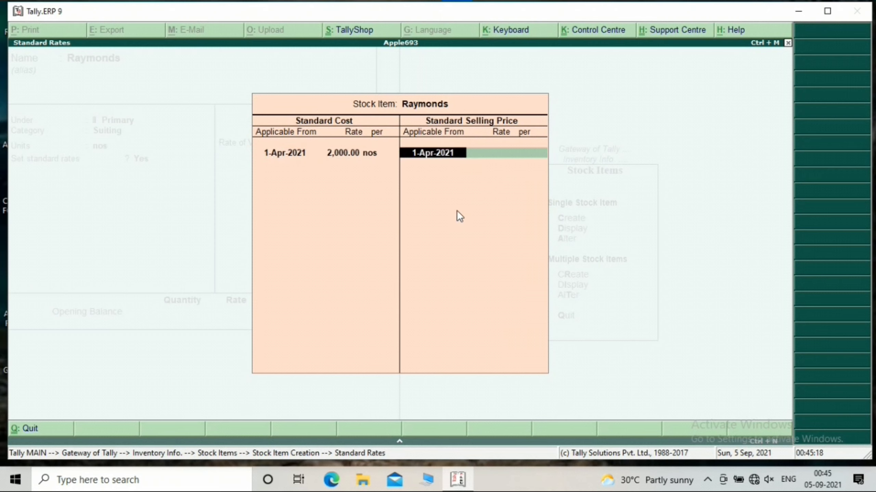
key("Return")
type("2500")
key("Return")
key("Return")
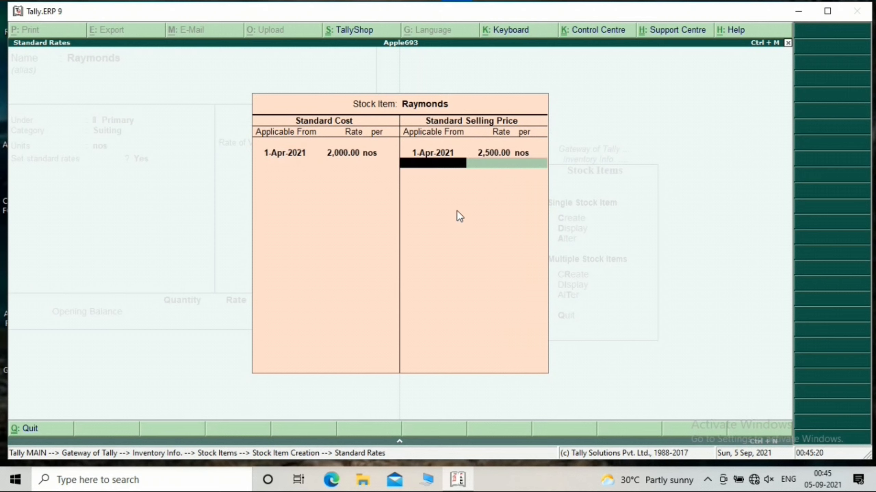
key("Return")
key("Return")
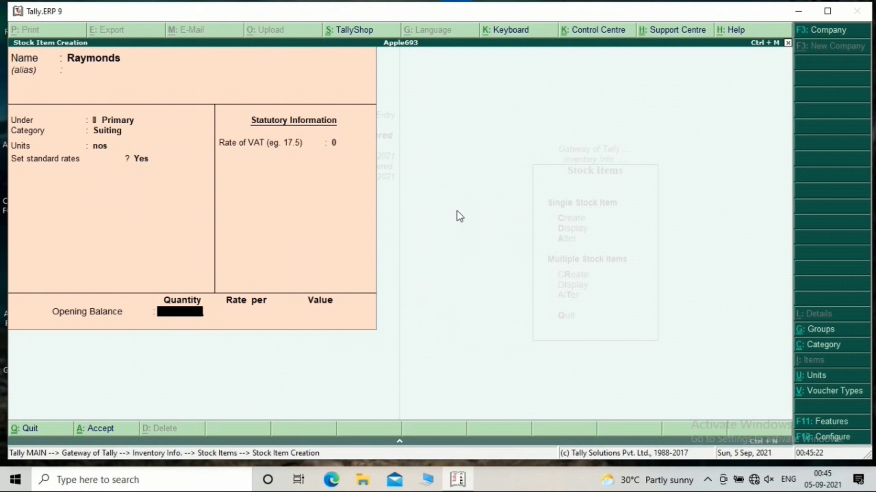
Step: Enter an opening balance of 5 nos at a rate of 2,000 for Raymonds and save the stock item
type("5")
key("Return")
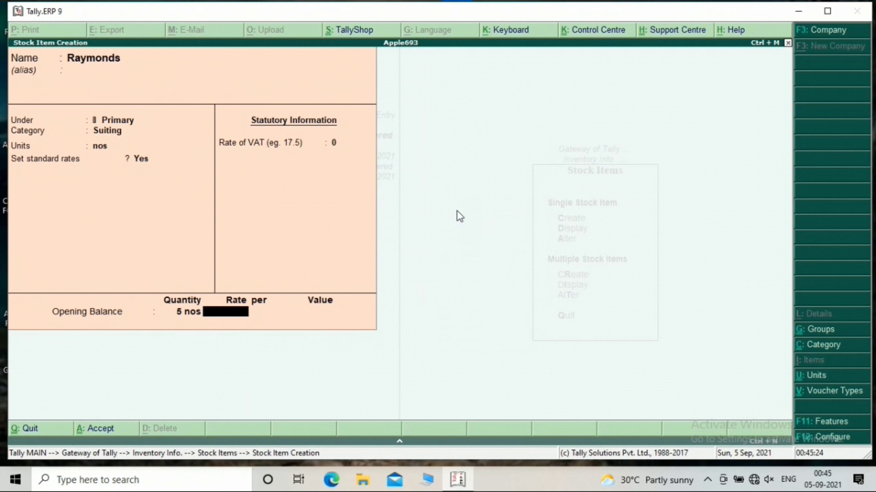
type("2000")
key("Return")
key("Return")
key("Return")
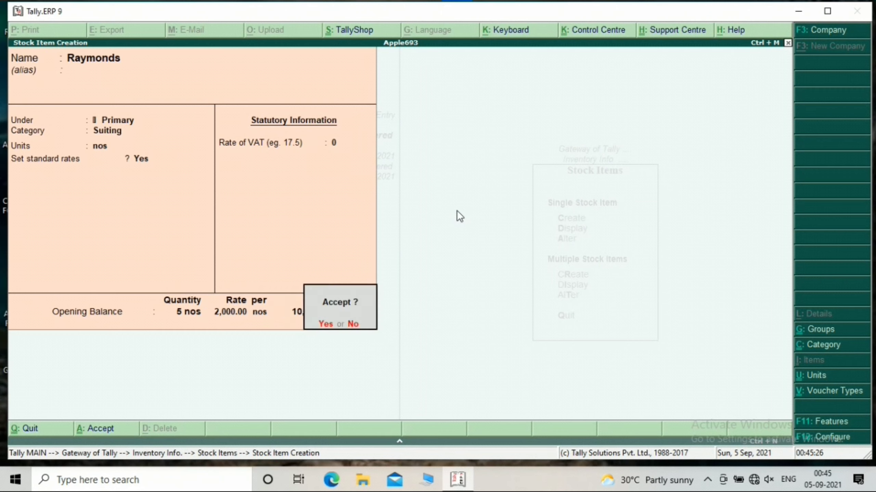
key("Return")
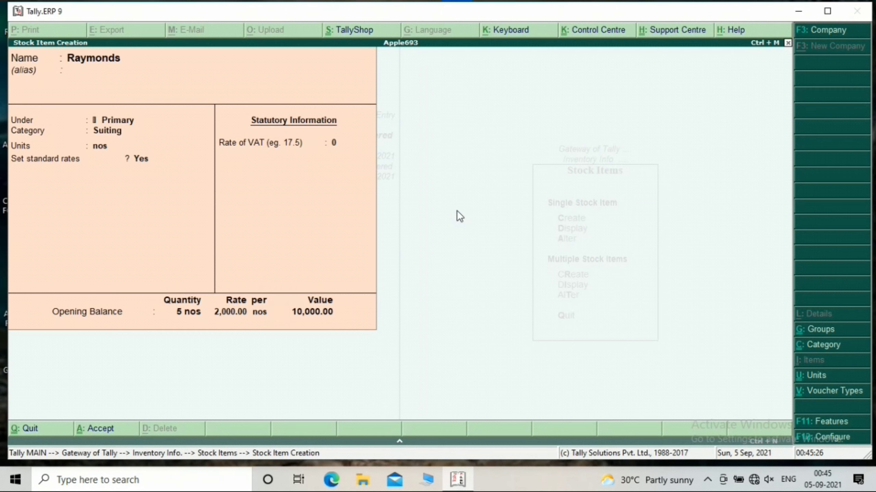
Step: Name the next stock item "Vstar" and place it under the Primary group
type("Vstar")
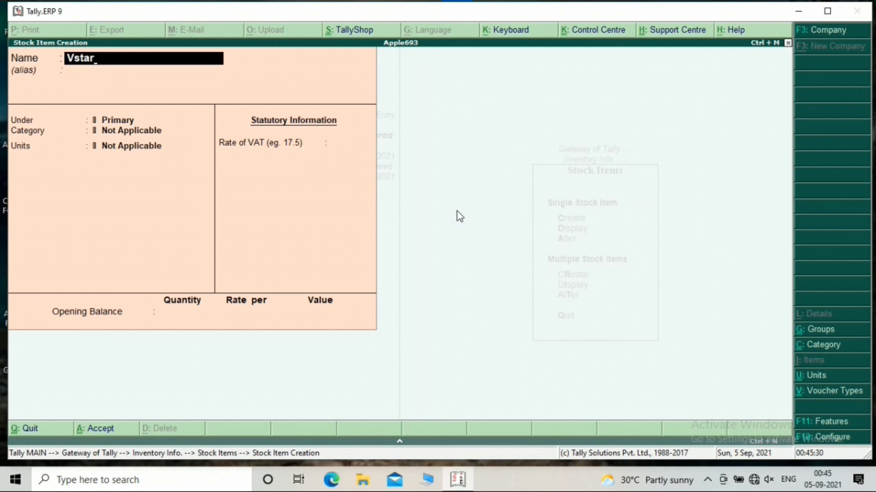
key("Return")
key("Return")
key("Return")
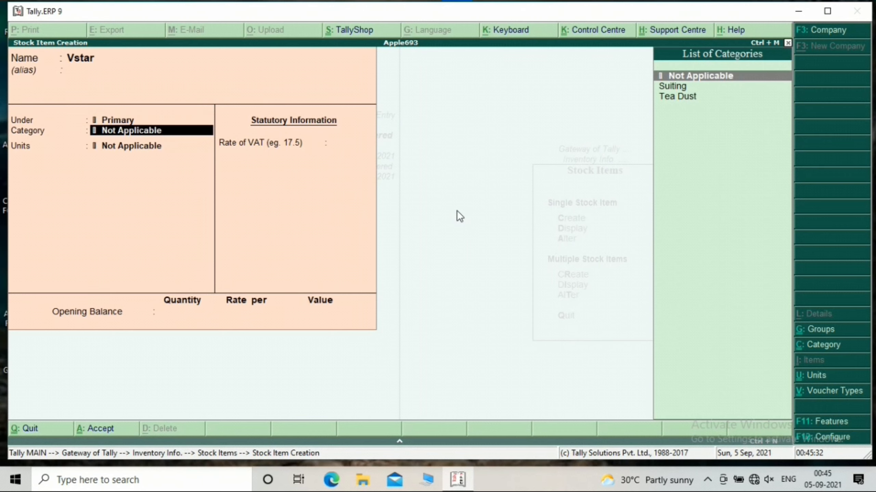
Step: Create a stock category named "Salwar" under Primary for the Vstar stock item
key("alt+c")
type("S")
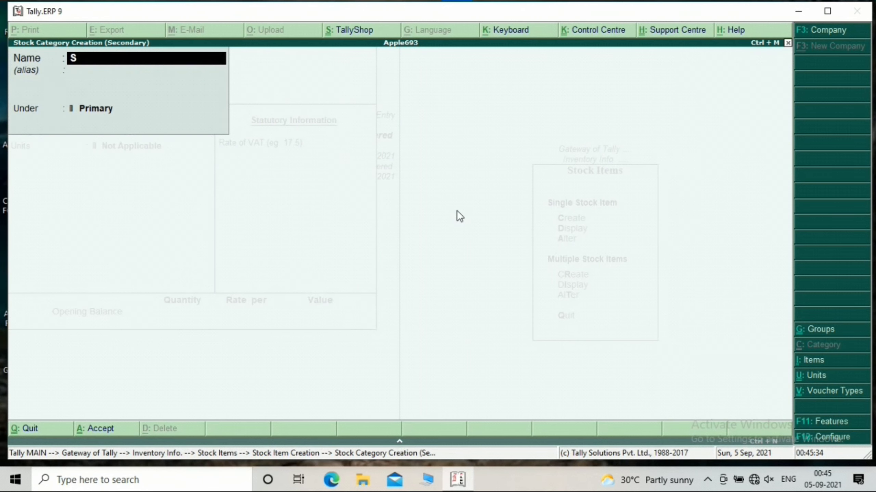
type("alwar")
key("ctrl+a")
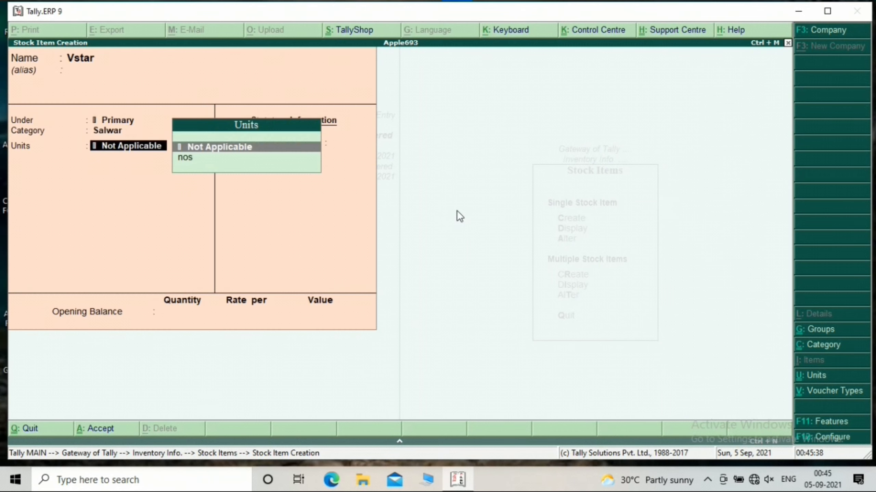
Step: Choose nos as the unit for Vstar and enable its standard rates
key("Down")
key("Return")
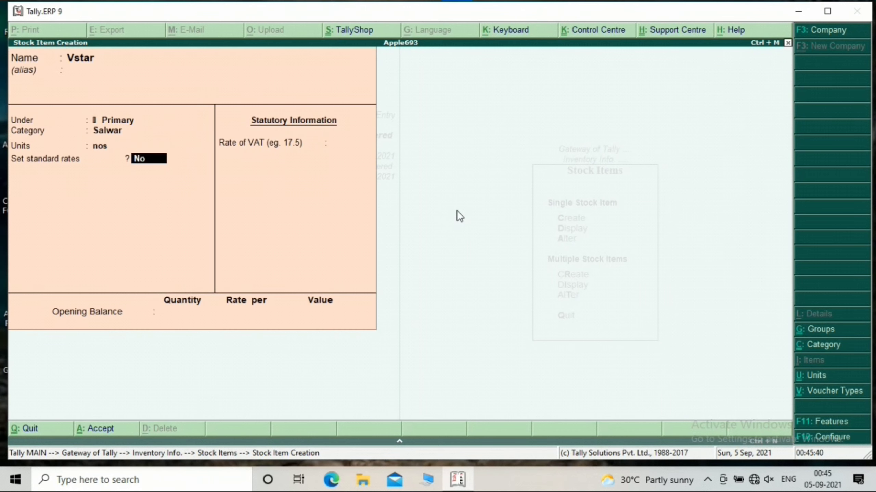
key("y")
key("Return")
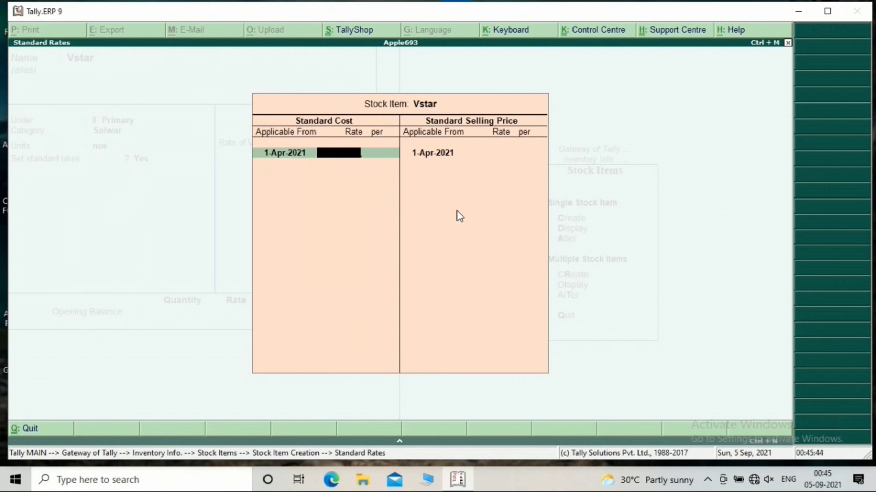
Step: Set Vstar's standard cost to 1,200 and standard selling price to 1,500 per nos, both from 1-Apr-2021
type("1200")
key("Return")
key("Return")
key("Return")
key("Return")
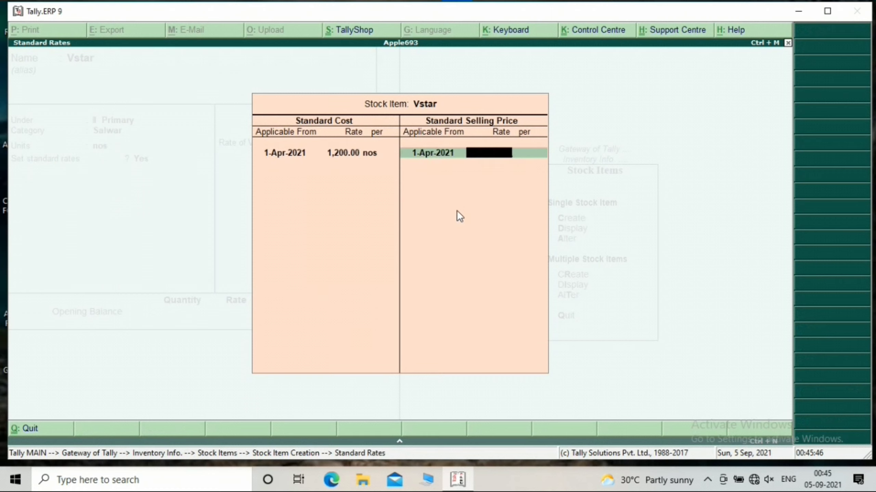
type("1500")
key("Return")
key("Return")
key("Return")
key("Return")
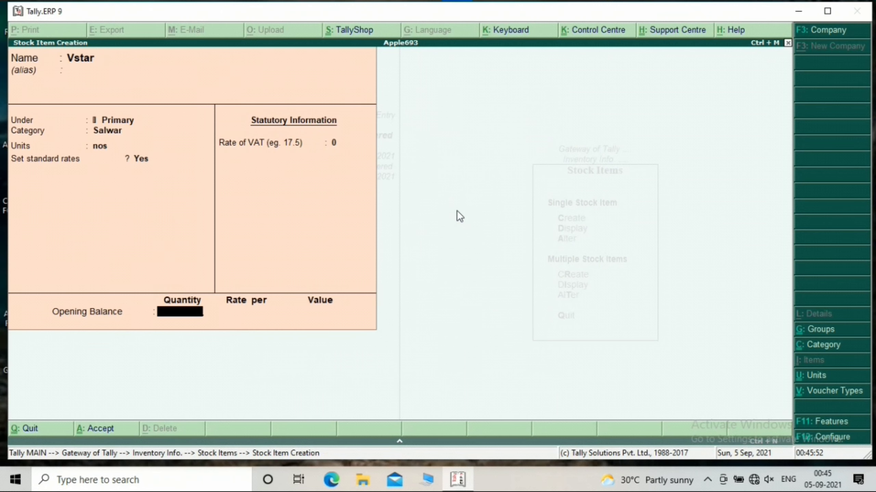
Step: Enter an opening balance of 8 nos at a rate of 1,200 for Vstar and save the stock item
type("8")
key("Return")
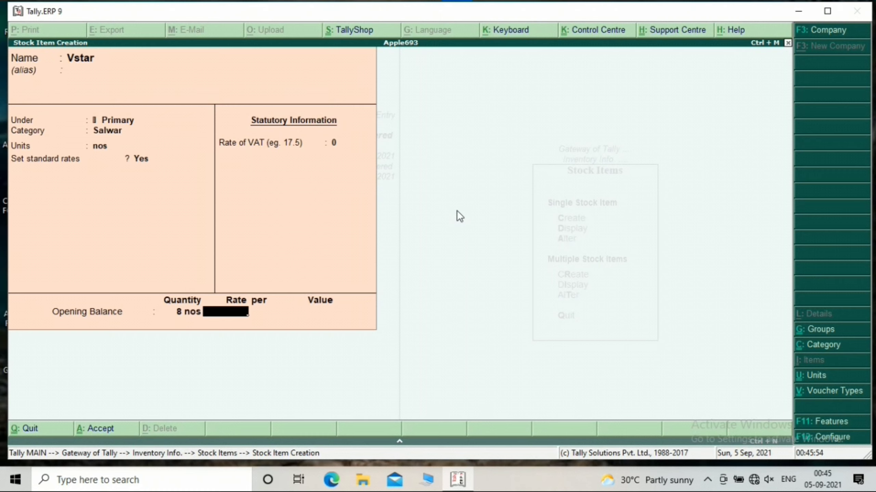
type("1200")
key("Return")
key("Return")
key("Return")
key("Return")
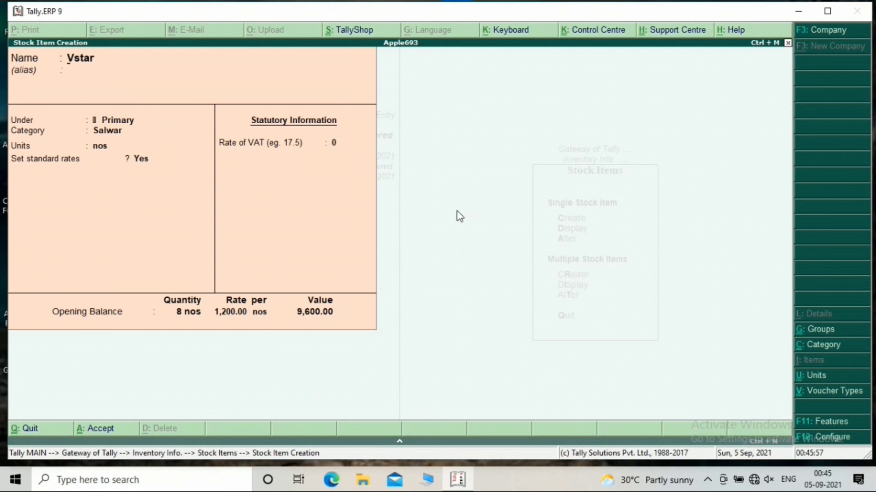
Step: Start a new stock item named "Surya Mark" and place it under Primary
type("Surya m")
type("ark")
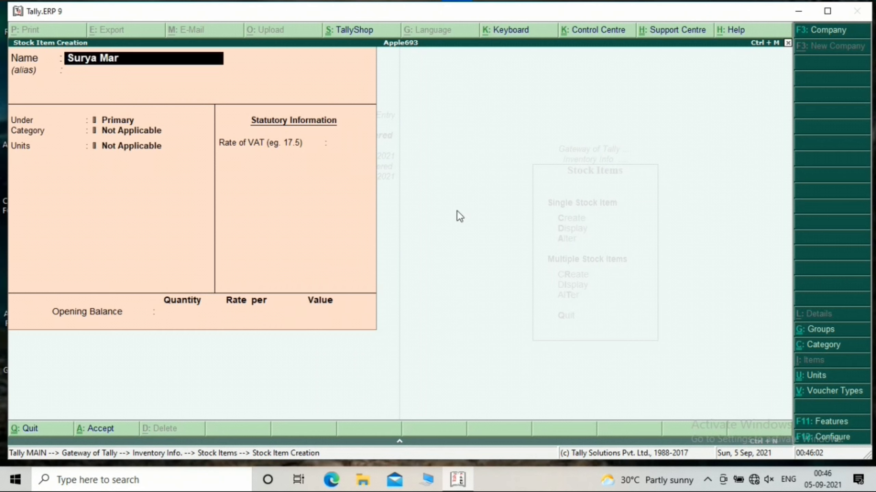
key("Return")
key("Return")
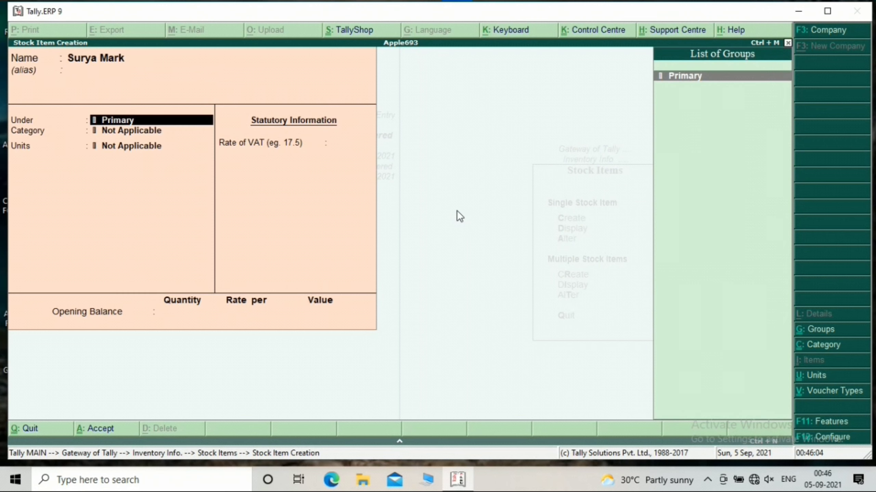
key("Return")
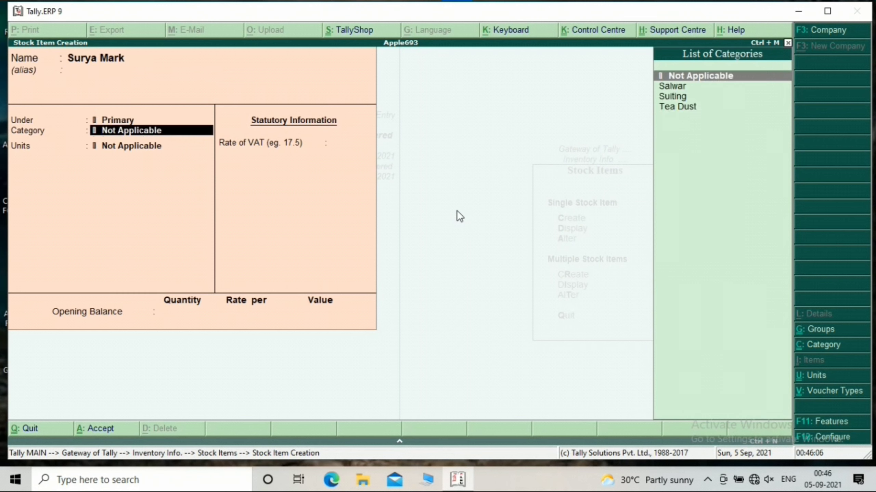
Step: Create a stock category named "Umberlla" under Primary for the Surya Mark stock item
type("U")
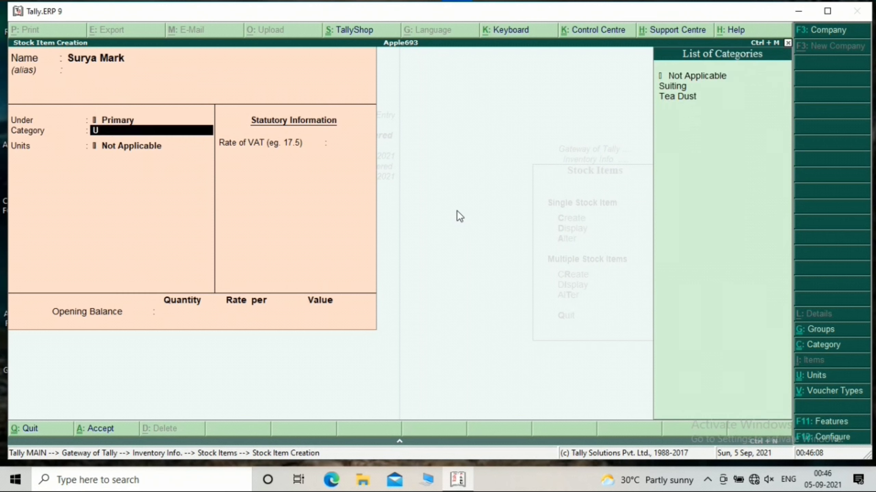
key("alt+c")
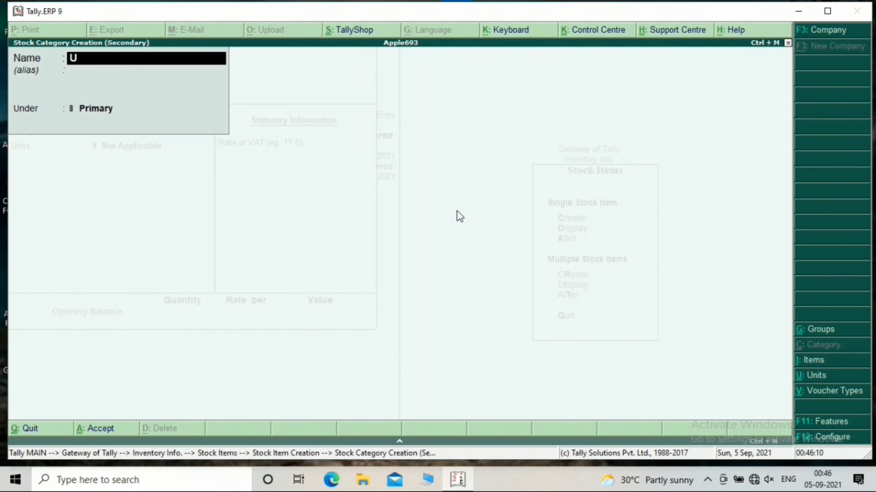
type("mberlla")
key("Return")
key("Return")
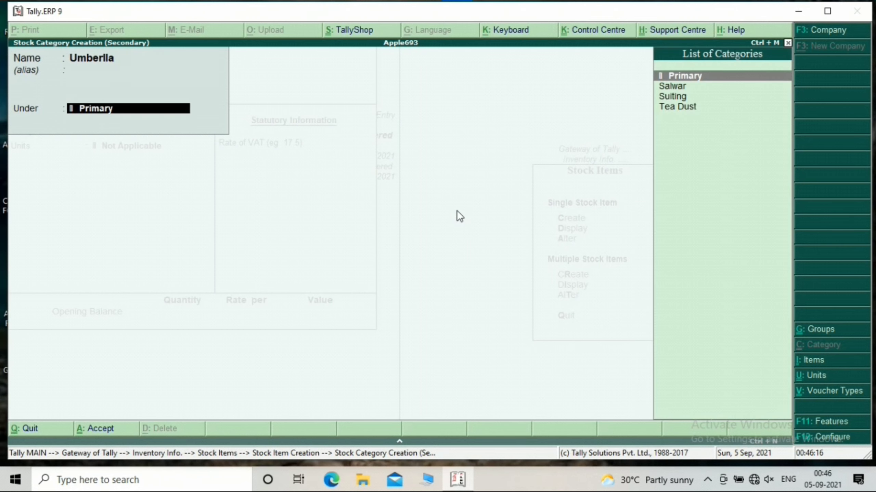
key("Return")
key("y")
key("Return")
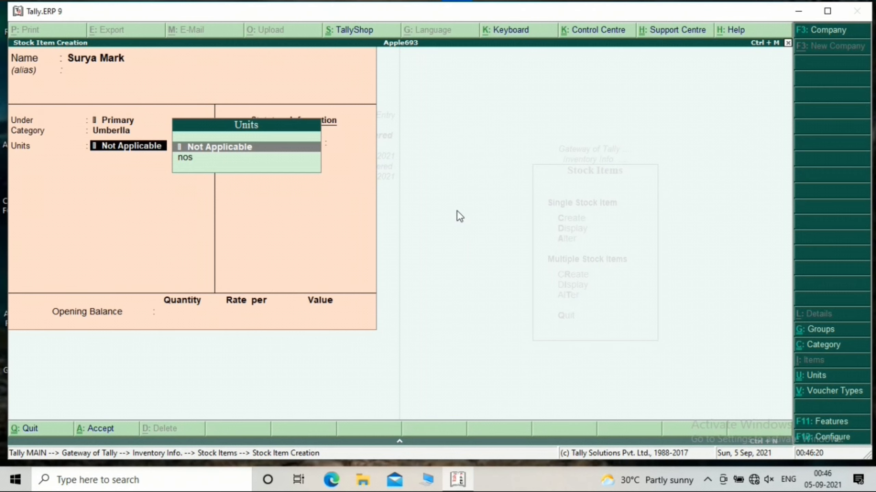
Step: Choose nos as the unit for Surya Mark and enable its standard rates
key("Down")
key("Return")
key("y")
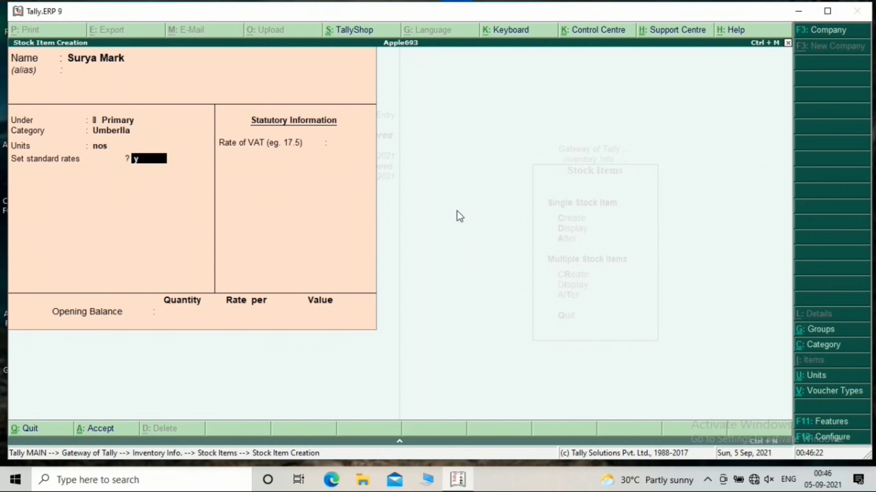
key("Return")
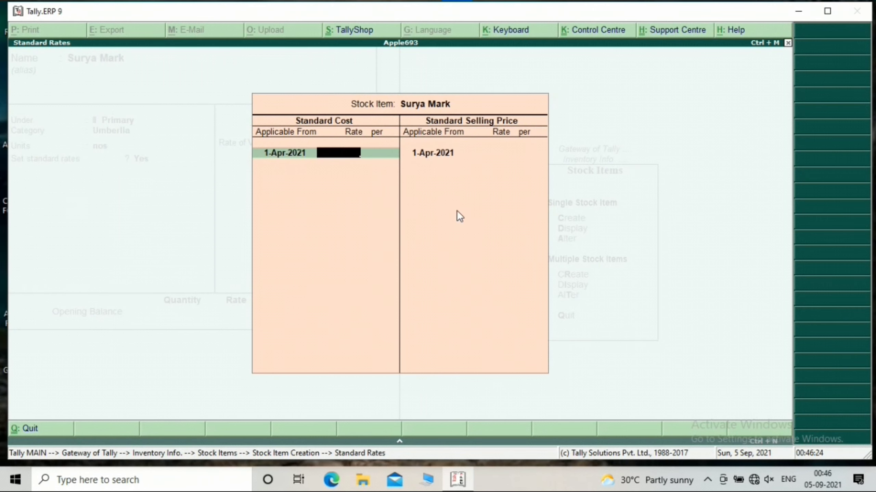
Step: Set Surya Mark's standard cost to 200 and standard selling price to 250 per nos, both from 1-Apr-2021
type("200")
key("Return")
key("Return")
key("Return")
key("Return")
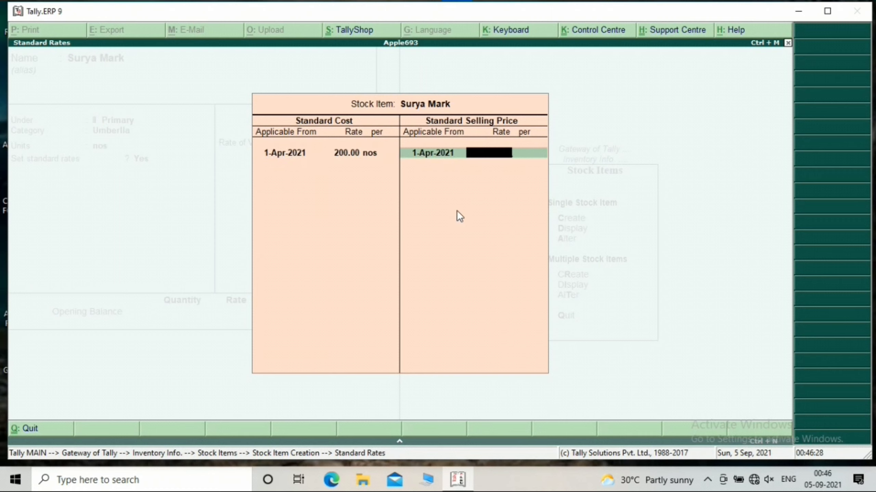
type("250")
key("Return")
key("Return")
key("Return")
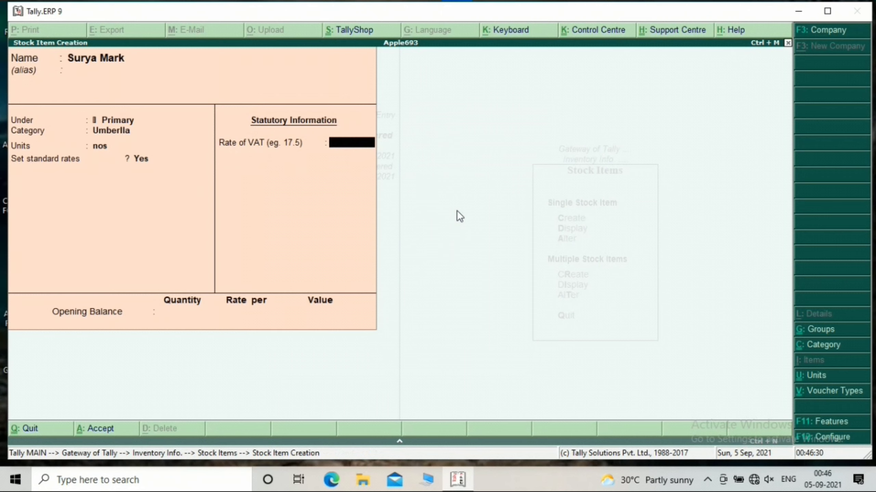
Step: Enter an opening balance of 10 nos at a rate of 200 for Surya Mark and save the stock item
key("Return")
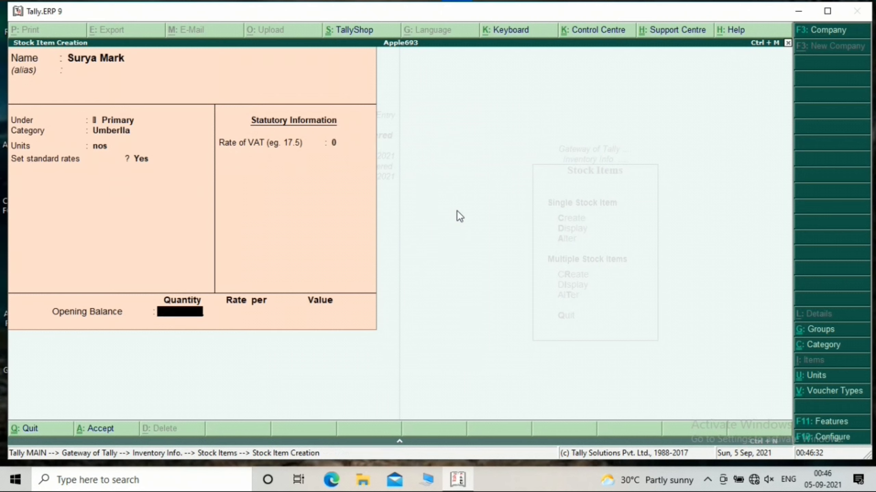
type("10")
key("Return")
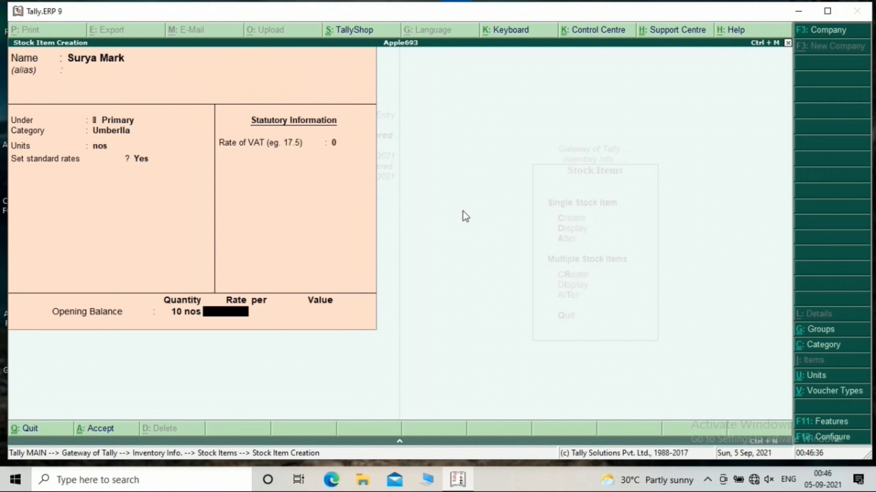
type("200")
key("Return")
key("Return")
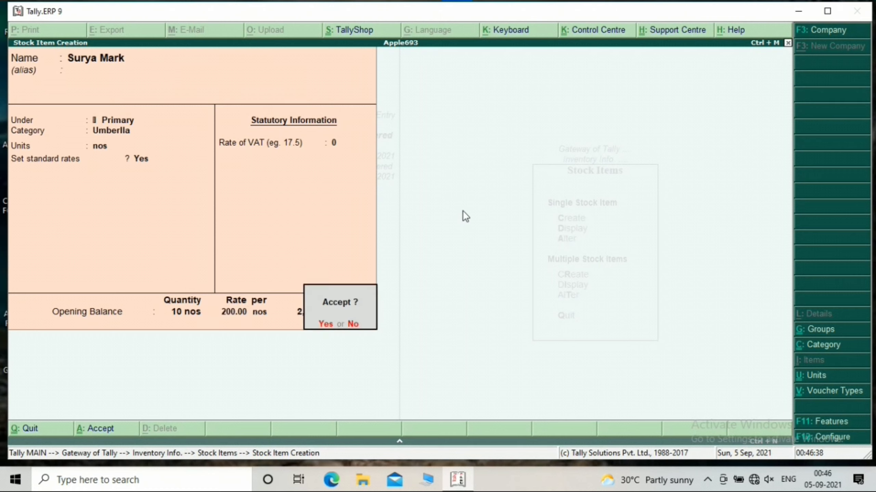
key("Return")
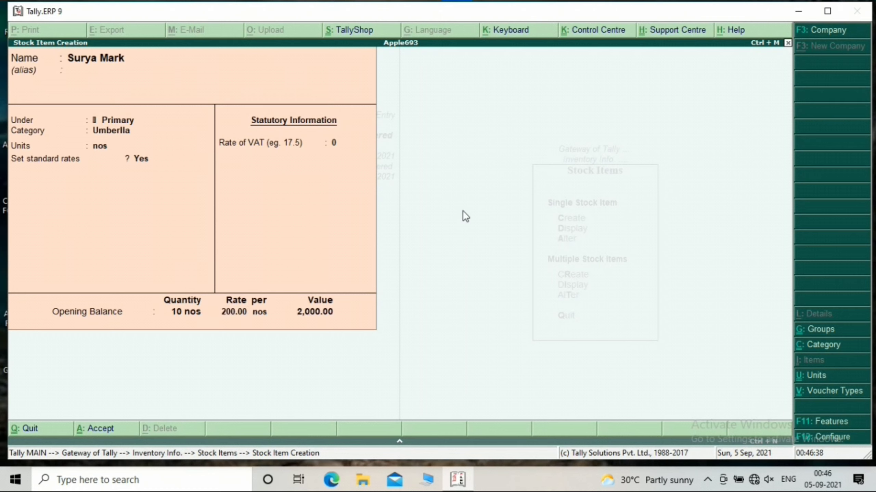
Step: Start a new stock item named "Lakme" and place it under Primary
type("Lakme")
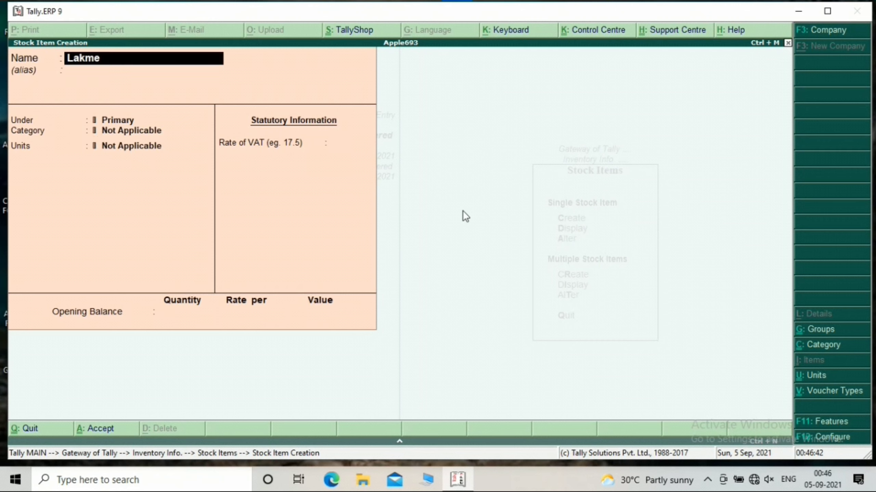
key("Return")
key("Return")
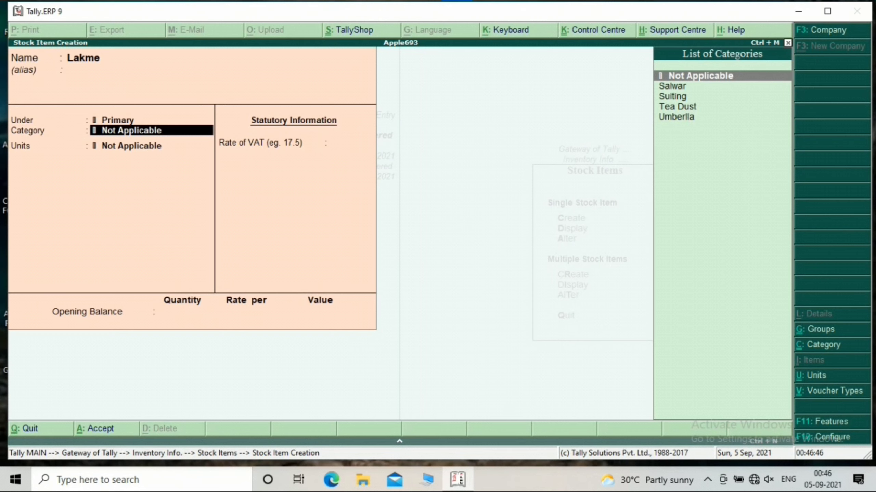
Step: Create a stock category named "Nail Polish" under Primary for the Lakme stock item
key("alt+c")
type("Nail")
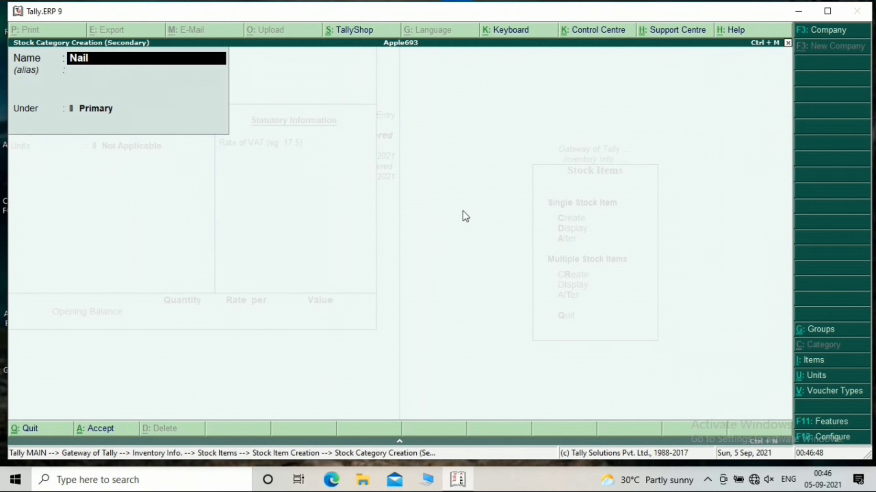
type(" Polish")
key("Return")
key("Return")
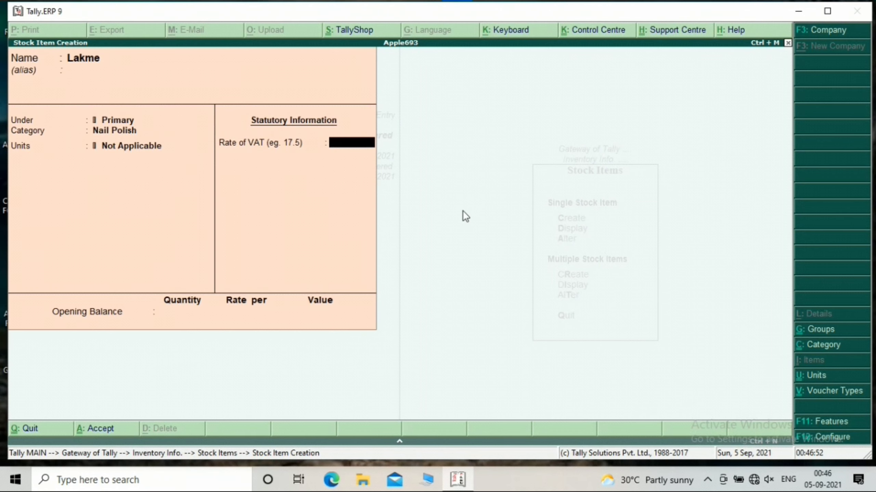
Step: Choose nos as the unit for Lakme and enable its standard rates
key("BackSpace")
key("Down")
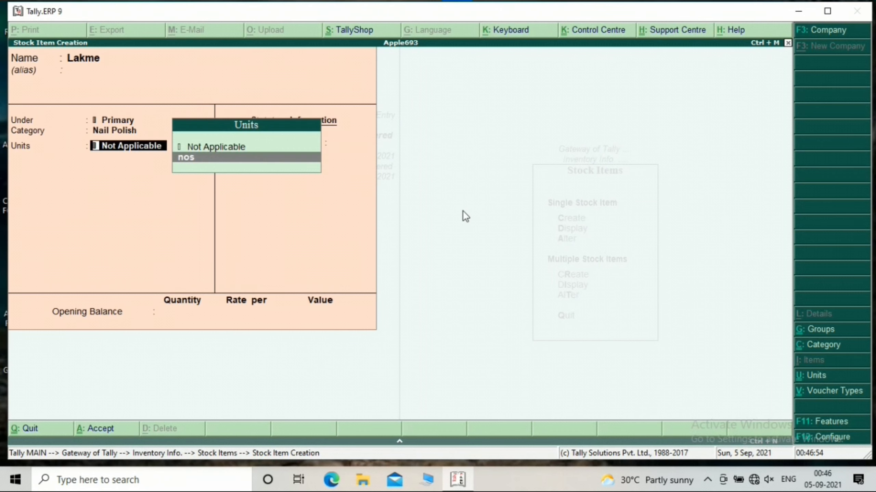
key("Return")
key("y")
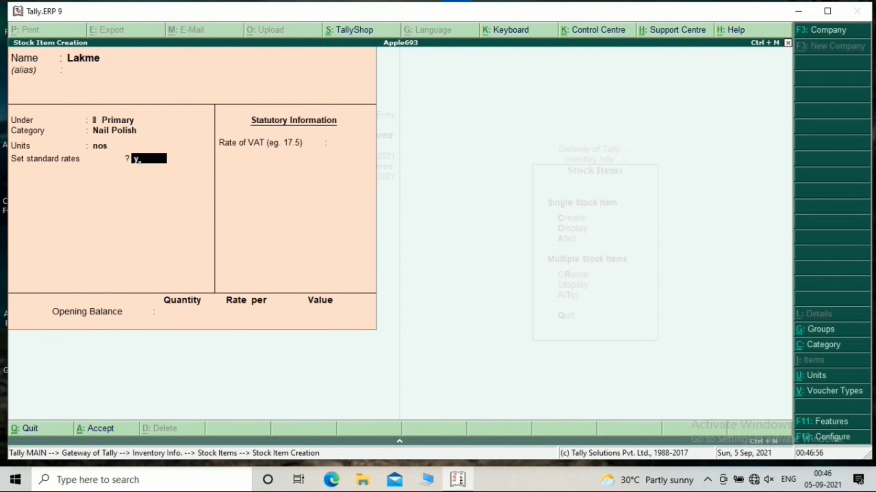
key("Return")
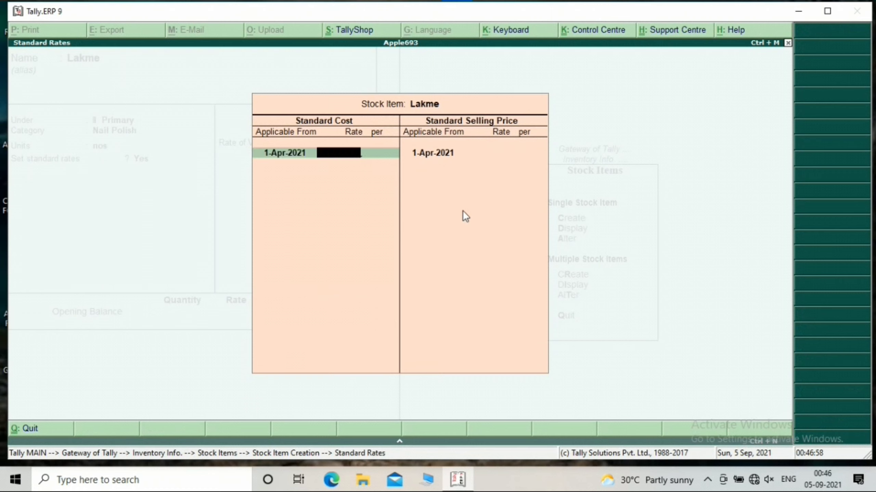
Step: Set Lakme's standard cost to 80 and standard selling price to 90 per nos, both from 1-Apr-2021
type("80")
key("Return")
key("Return")
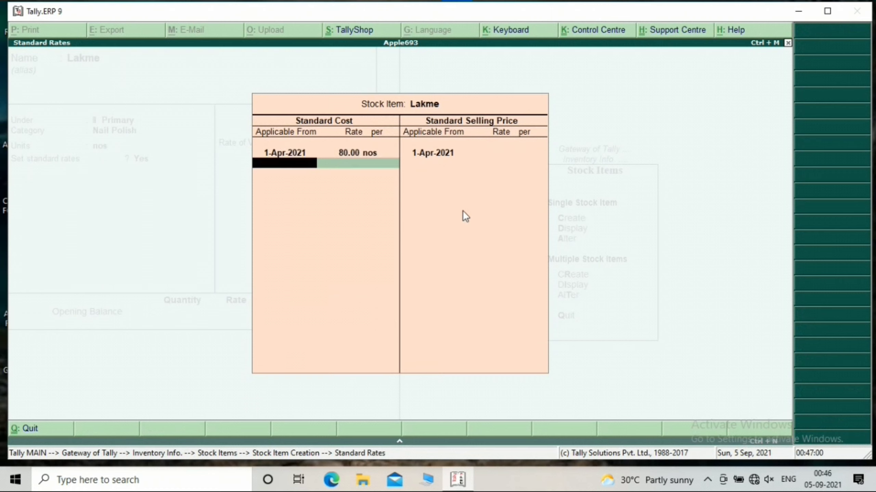
key("Return")
type("90")
key("Return")
key("Return")
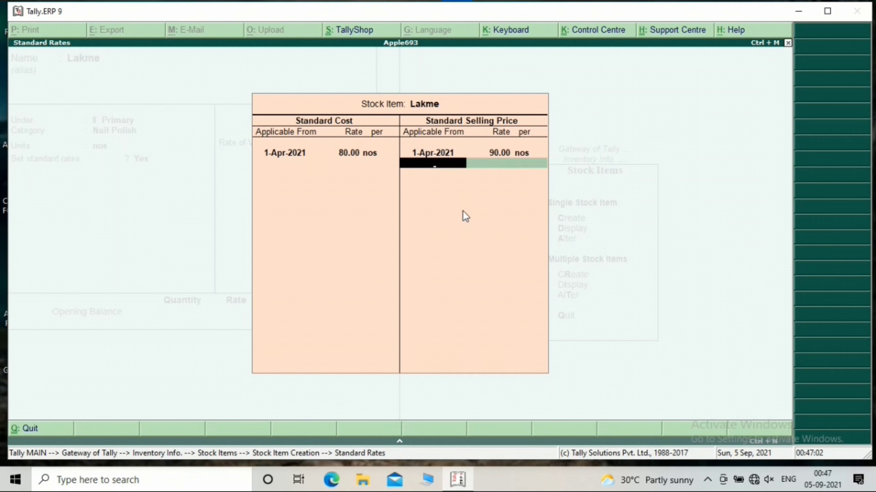
key("Return")
Step: Enter an opening balance of 10 nos at a rate of 80 for Lakme and save the stock item
key("Return")
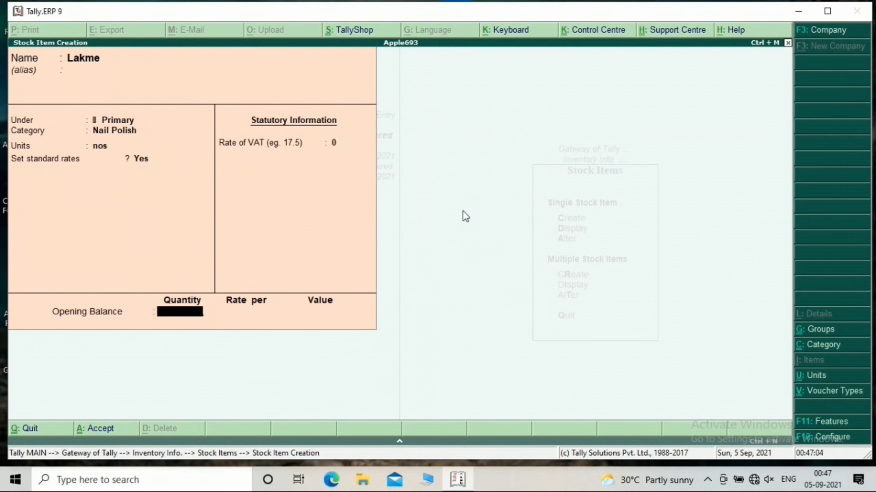
type("10")
key("Return")
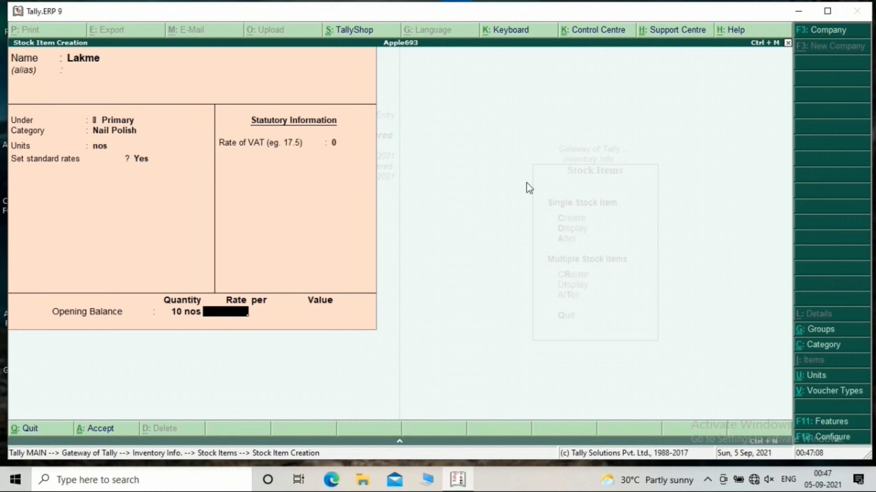
type("80")
key("Return")
key("Return")
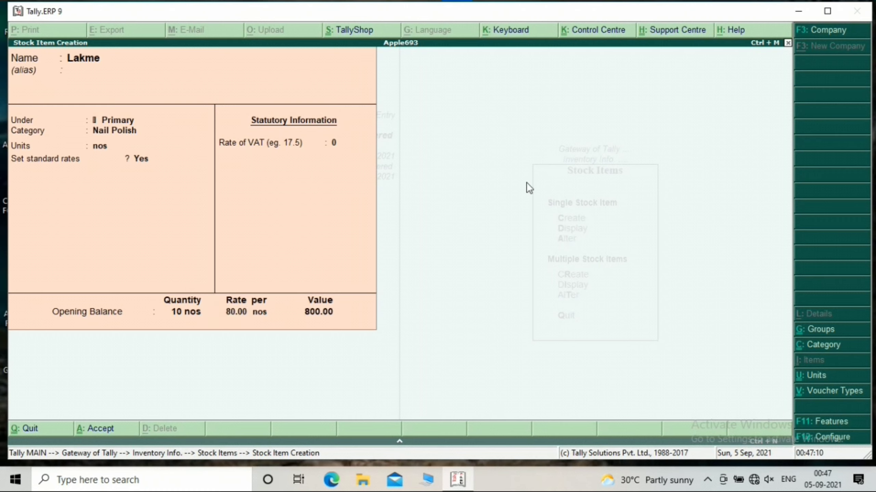
Step: Start a new stock item named "Prestige" and place it under Primary
type("Prestig")
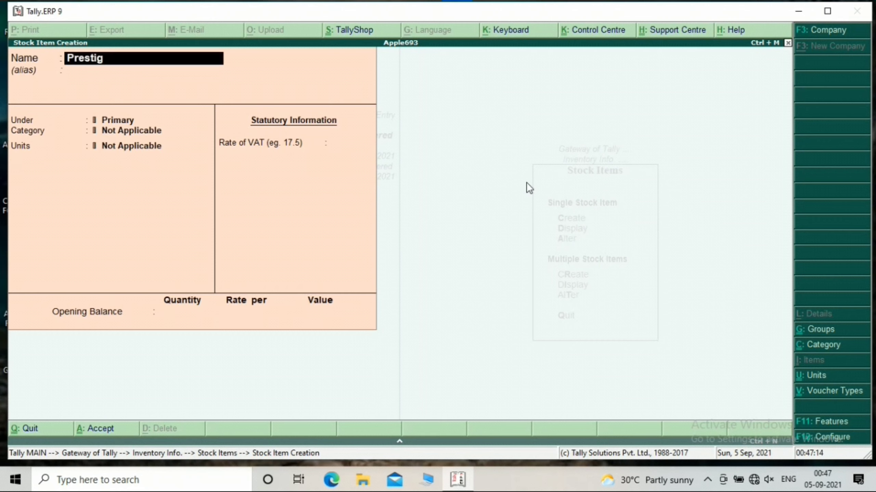
type("e")
key("Return")
key("Return")
key("Return")
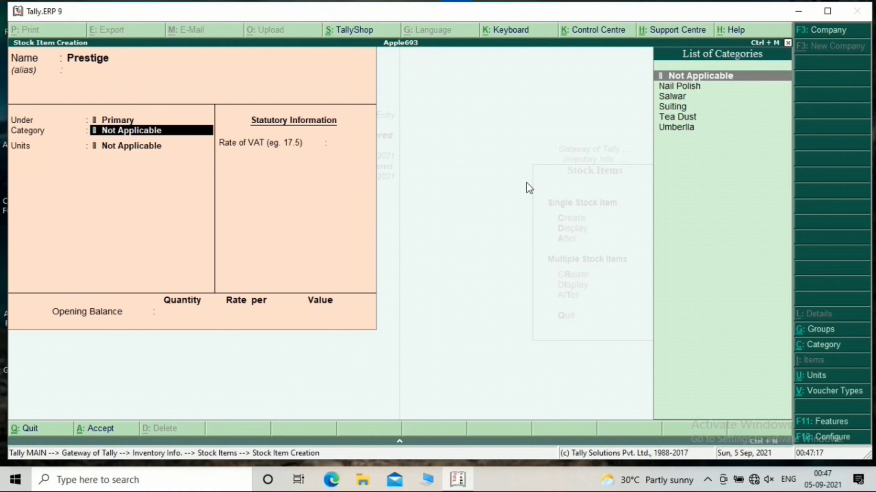
Step: Create a stock category named "Cooker" under Primary for the Prestige stock item
key("alt+c")
type("Cooker")
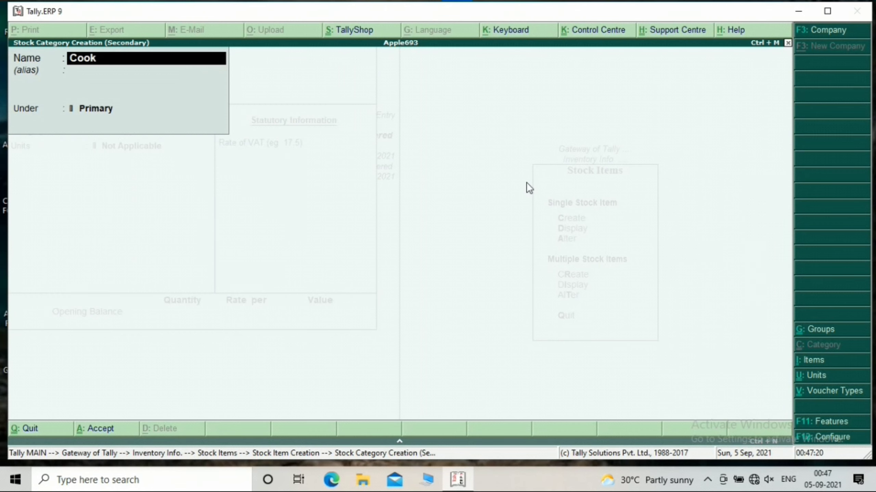
key("Return")
key("Return")
key("Return")
key("Return")
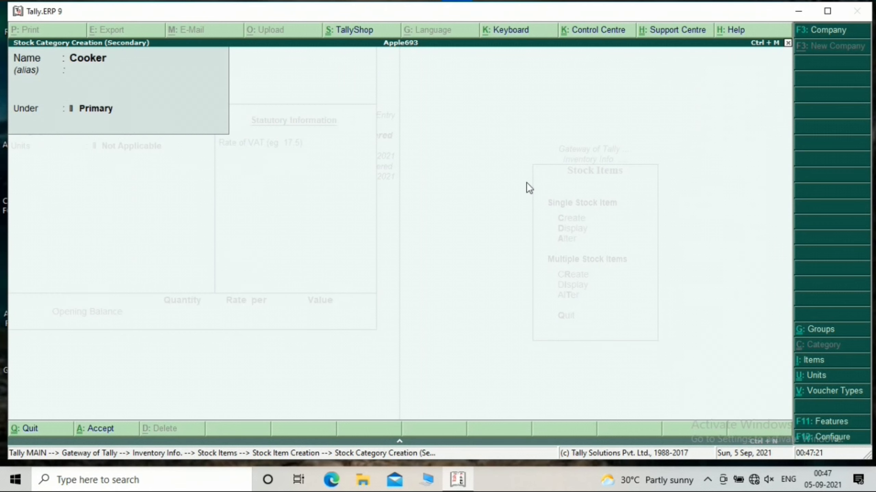
Step: Choose nos as the unit for Prestige and enable its standard rates
key("Down")
key("Return")
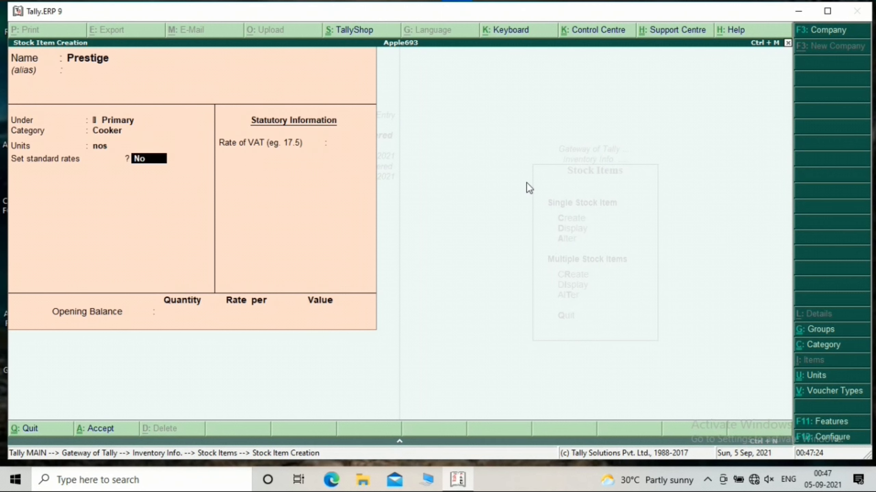
key("y")
key("Return")
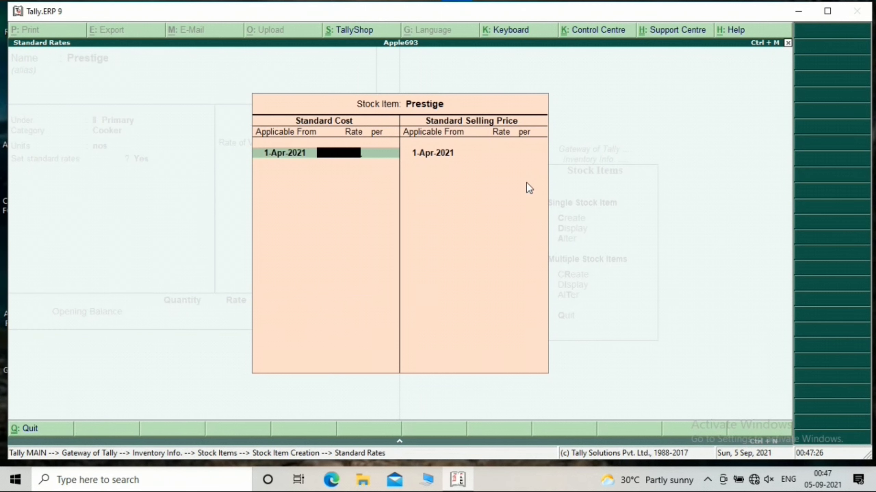
Step: Set Prestige's standard cost to 500 and standard selling price to 600 per nos, both from 1-Apr-2021
type("500")
key("Return")
key("Return")
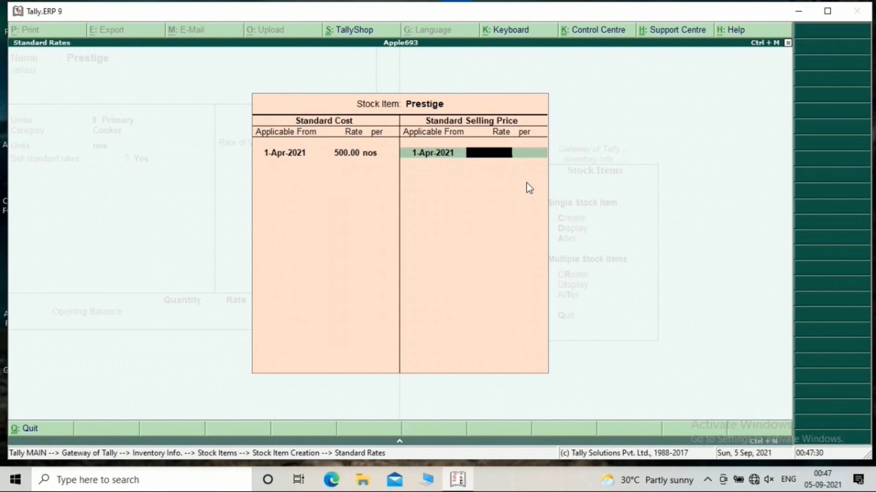
type("600")
key("Return")
key("Return")
key("Return")
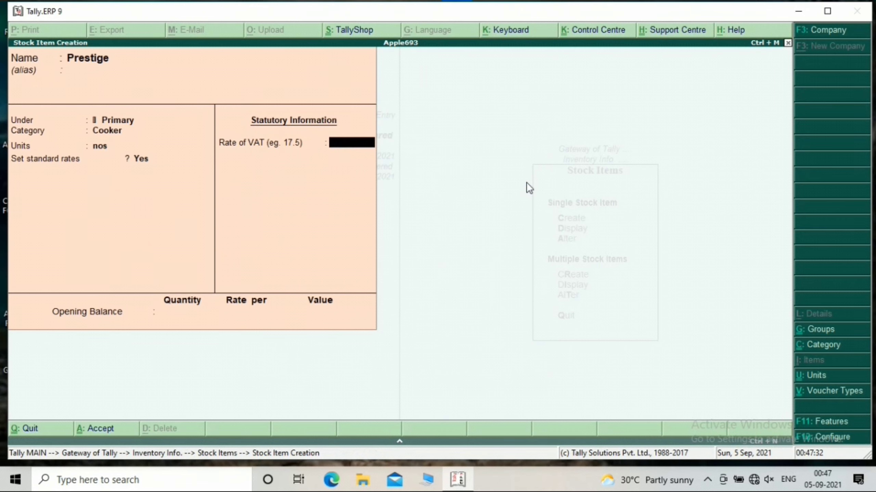
Step: Set Prestige's opening balance to 12 nos at a rate of 500 per nos, save the item and leave stock item creation
key("Return")
type("12")
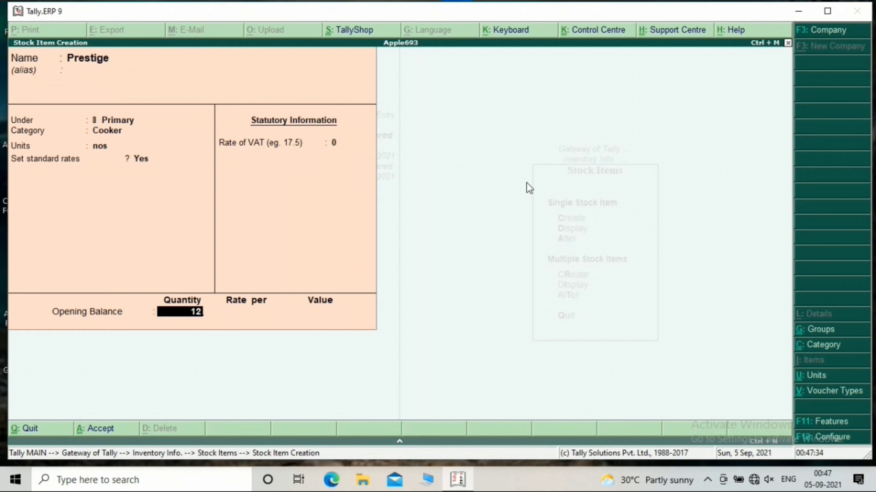
key("Return")
type("500")
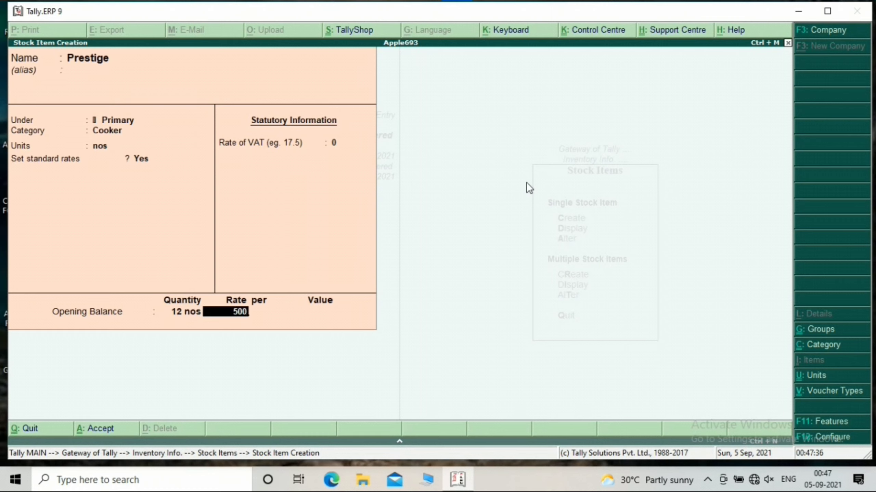
key("Return")
key("Return")
key("Return")
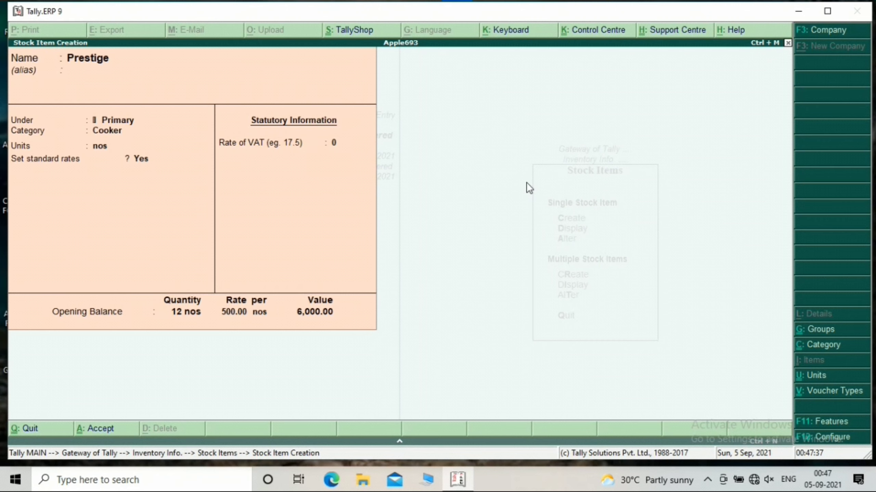
key("Escape")
key("Return")
key("Escape")
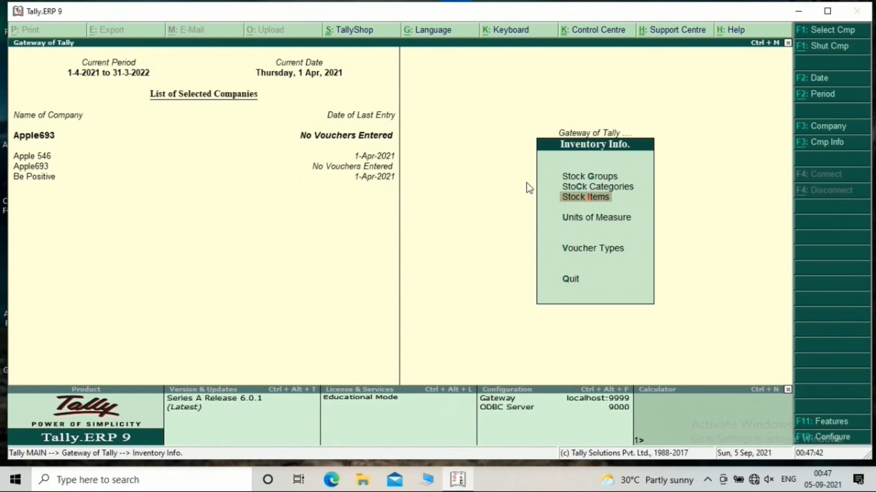
Step: Check the debit and credit totals of the opening balance on the ledger creation screen, then return to the Gateway of Tally
key("Escape")
key("Up")
key("Up")
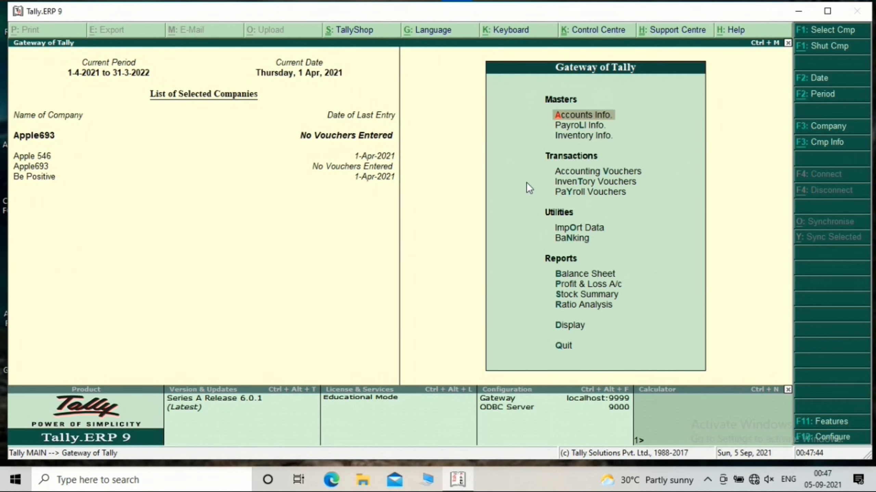
key("Return")
key("Down")
key("Return")
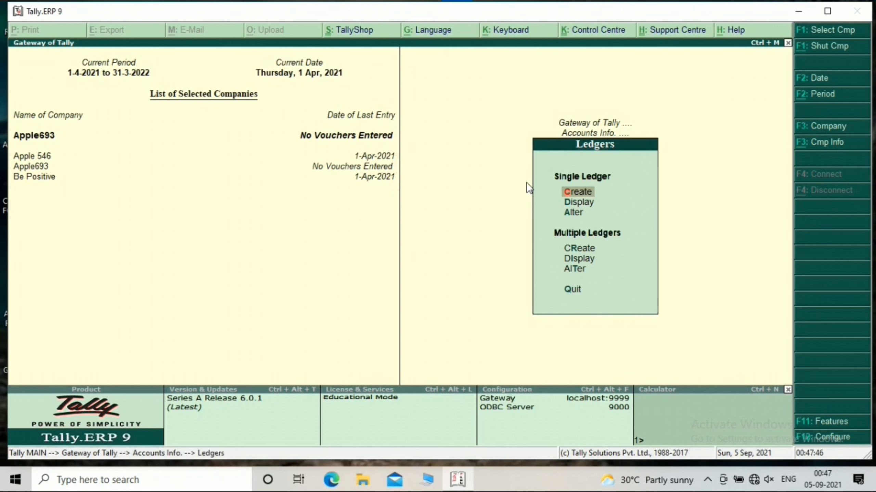
left_click(534, 191)
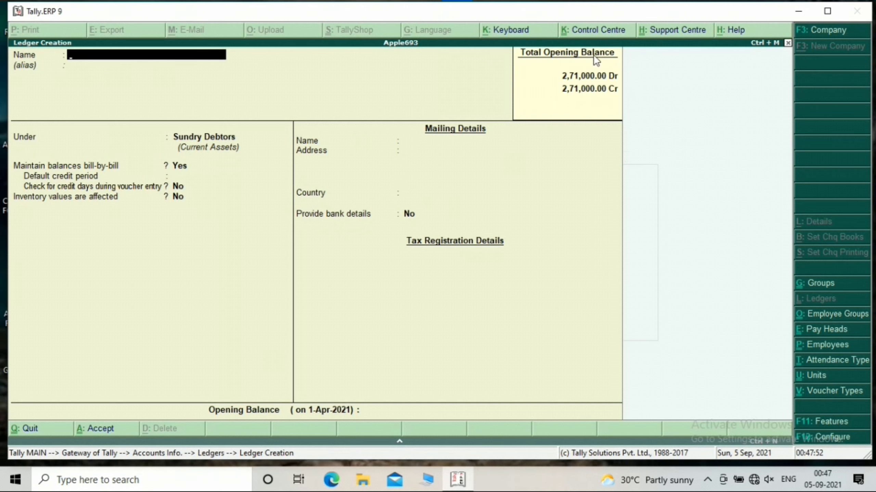
key("Escape")
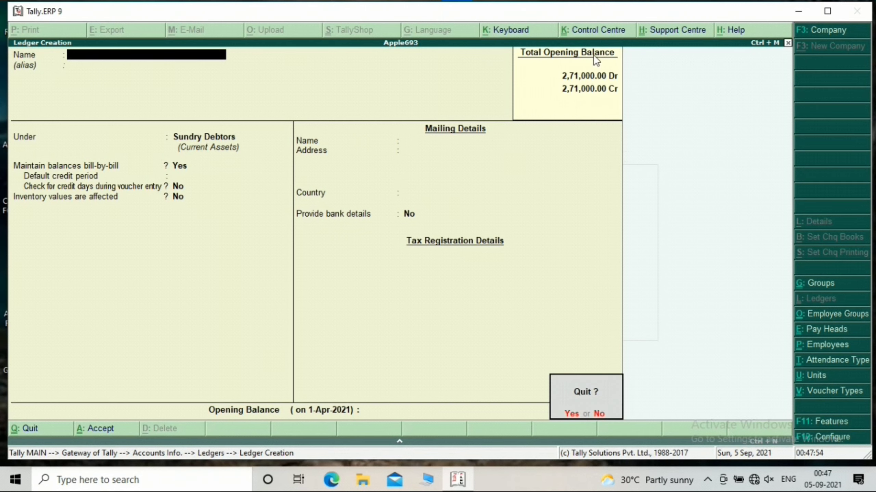
key("Return")
key("Escape")
key("Escape")
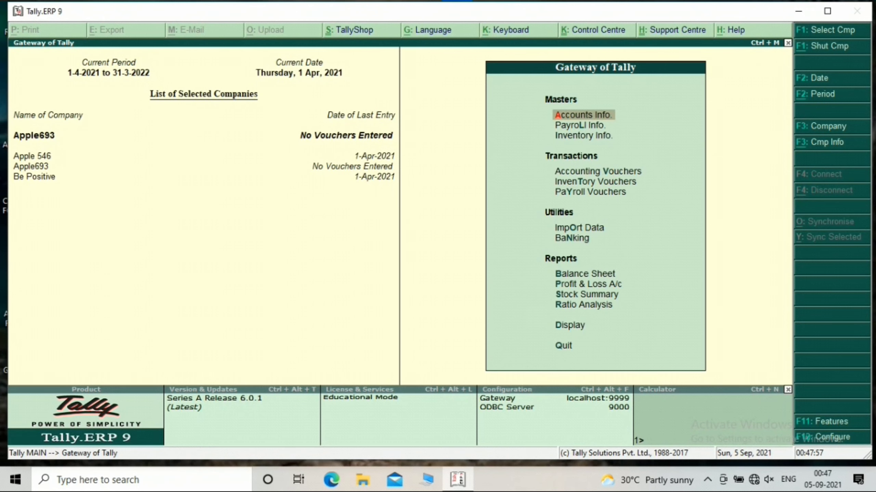
Step: Start a purchase voucher with supplier invoice no. 1 dated 1-Apr-2021, using the supplier with the 12,000 Cr balance as party account
left_click(599, 174)
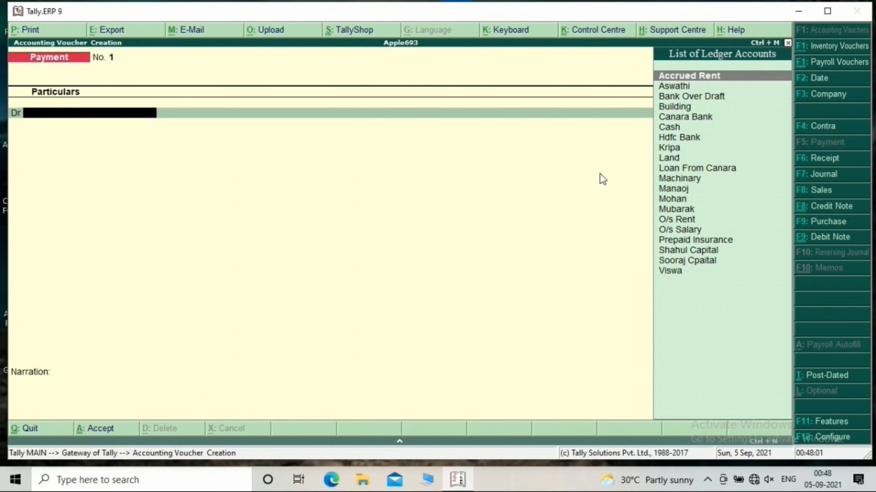
key("F9")
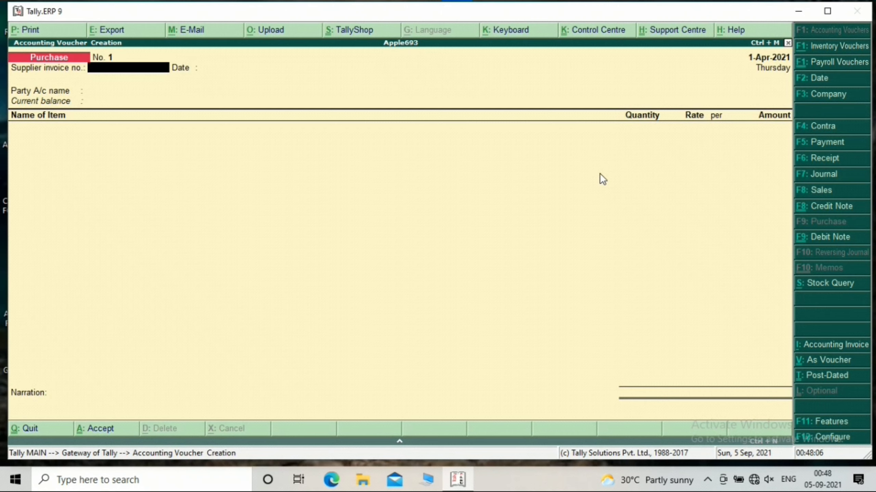
type("1")
key("Return")
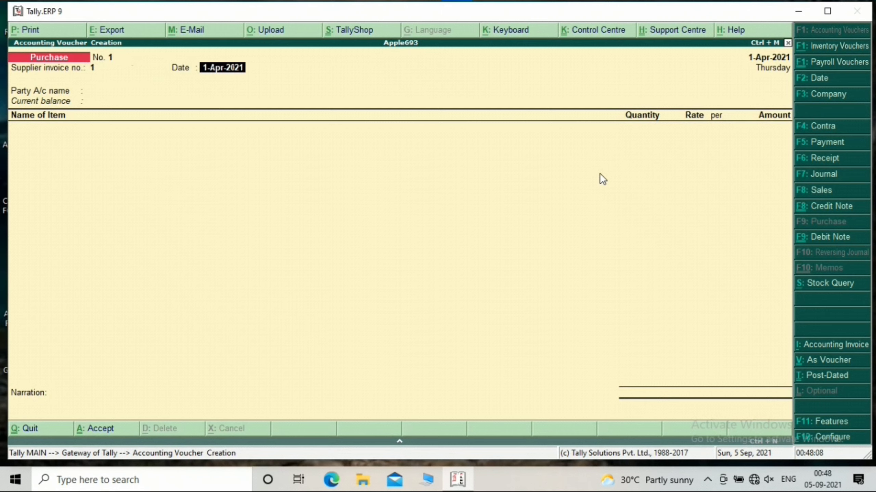
key("Return")
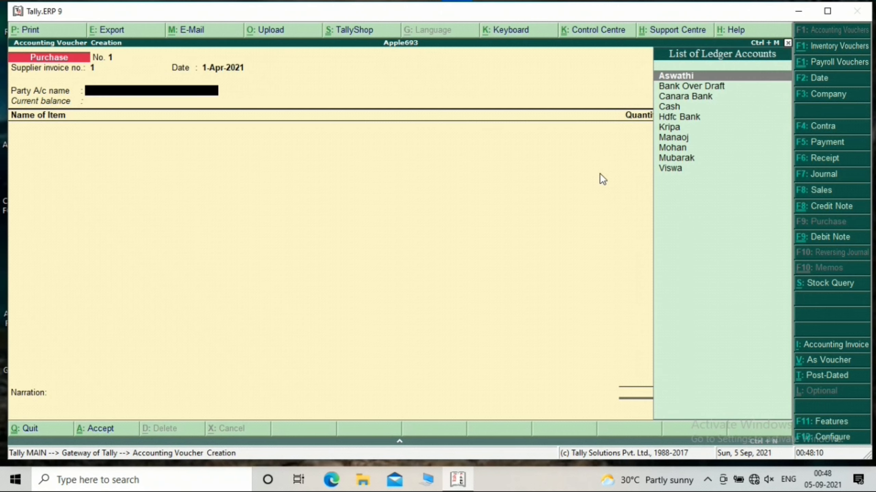
type("Kr")
key("Return")
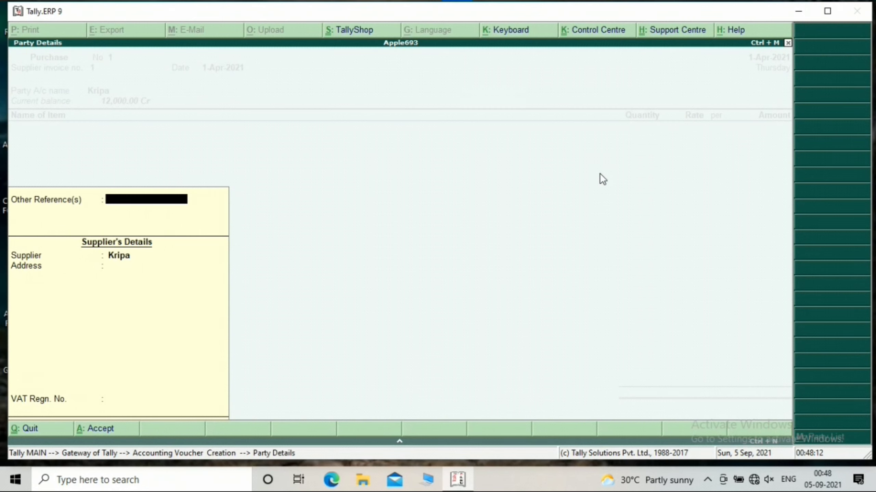
key("ctrl+a")
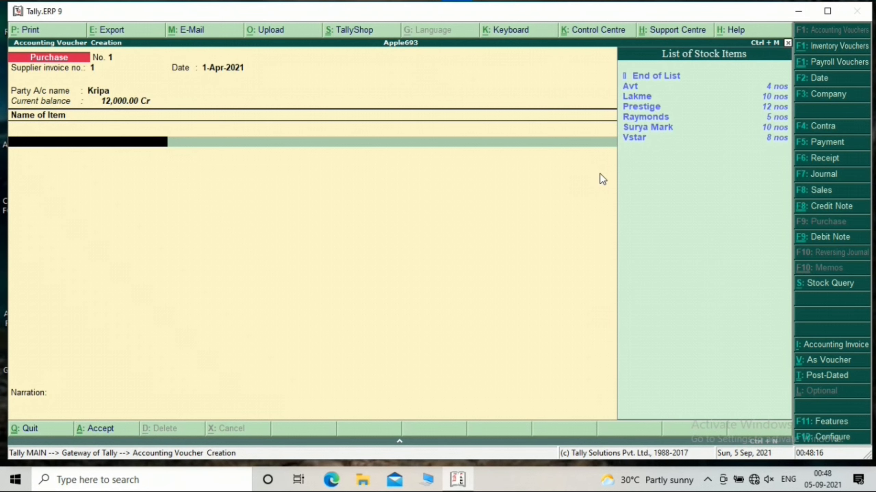
Step: Add the stock item Avt to the purchase with a quantity of 1,100 nos at its rate of 50 per nos
key("Down")
key("Return")
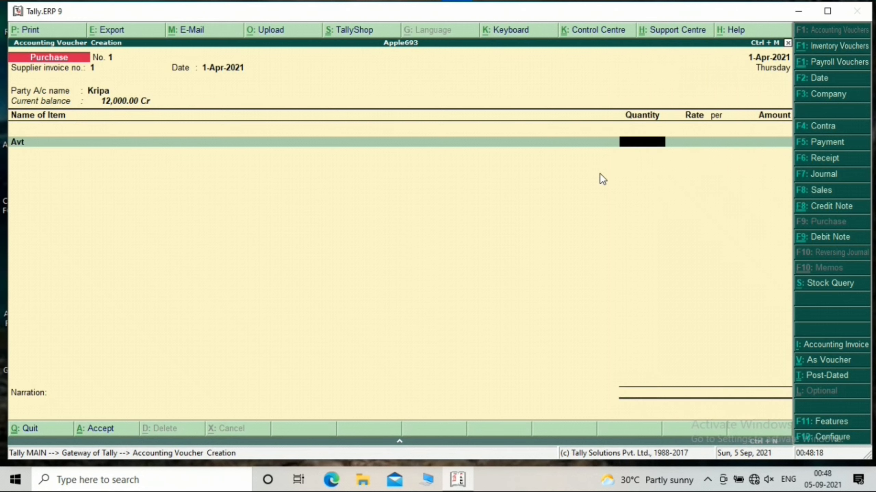
type("1100")
key("Return")
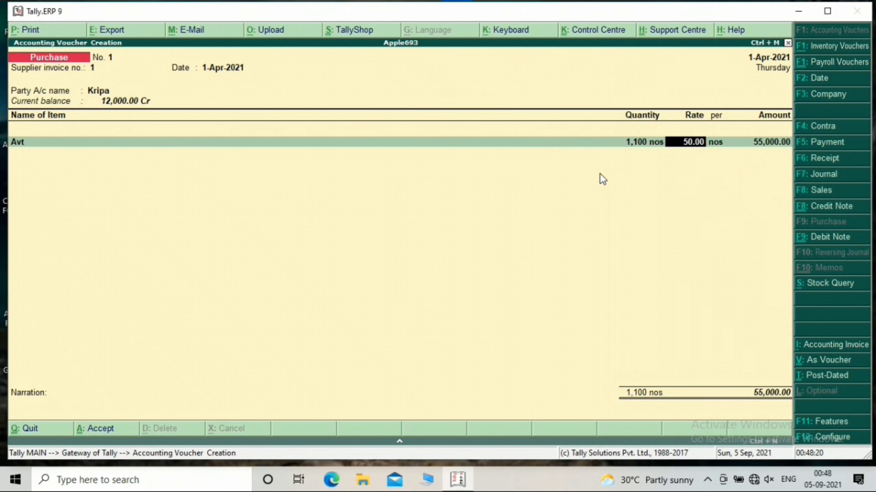
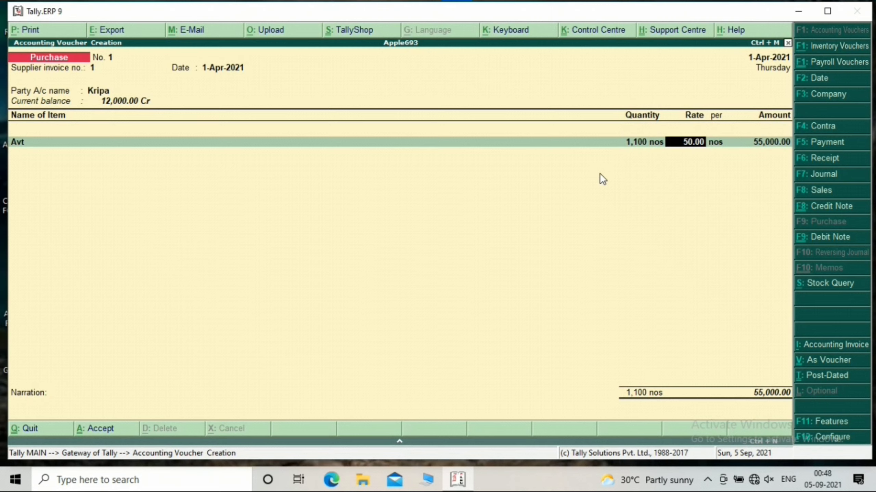
key("Return")
key("Return")
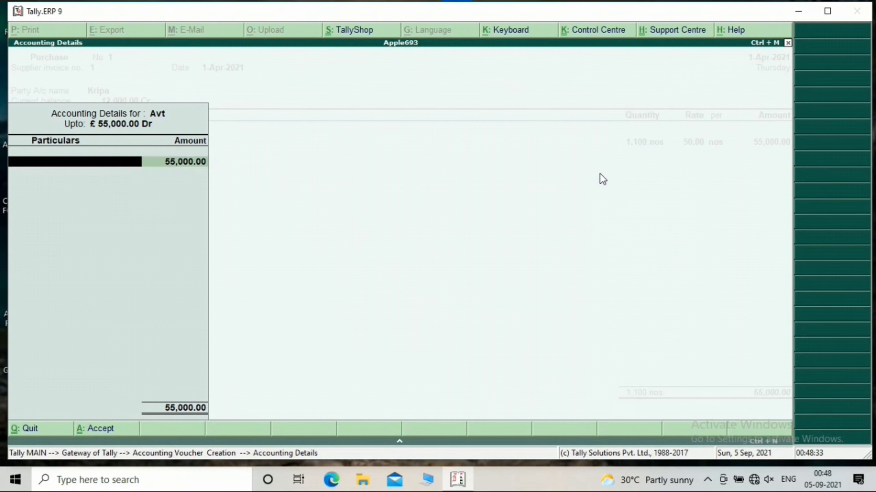
Step: Create a ledger named "Purchase" under Purchase Accounts with inventory values affected, and allocate the full Avt amount to it
key("alt+c")
type("Pur")
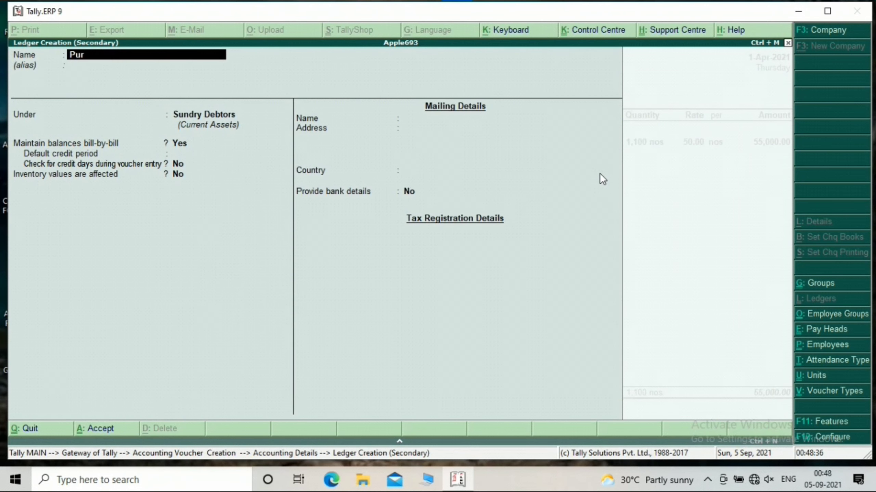
type("chase")
key("Return")
key("Return")
type("Pu")
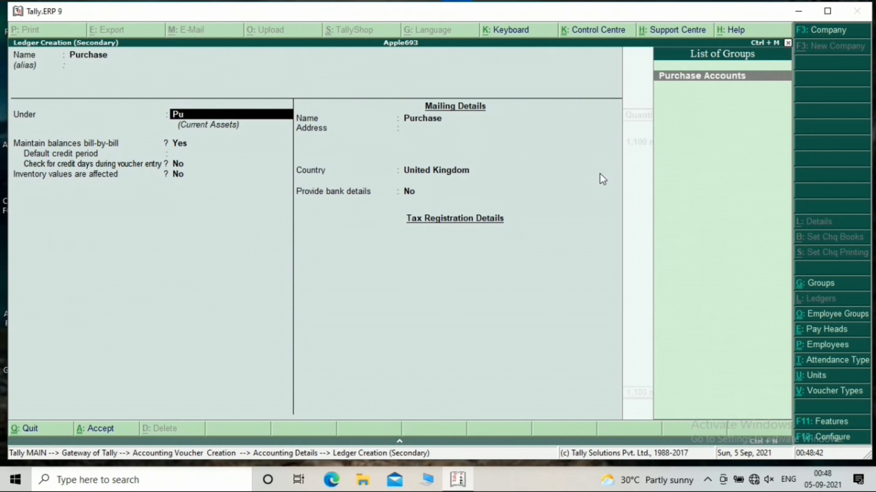
type("r")
key("Return")
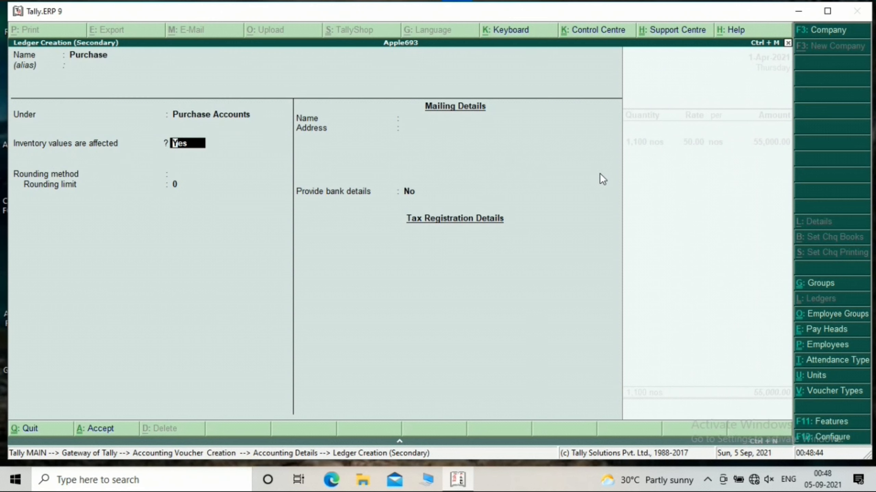
key("ctrl+a")
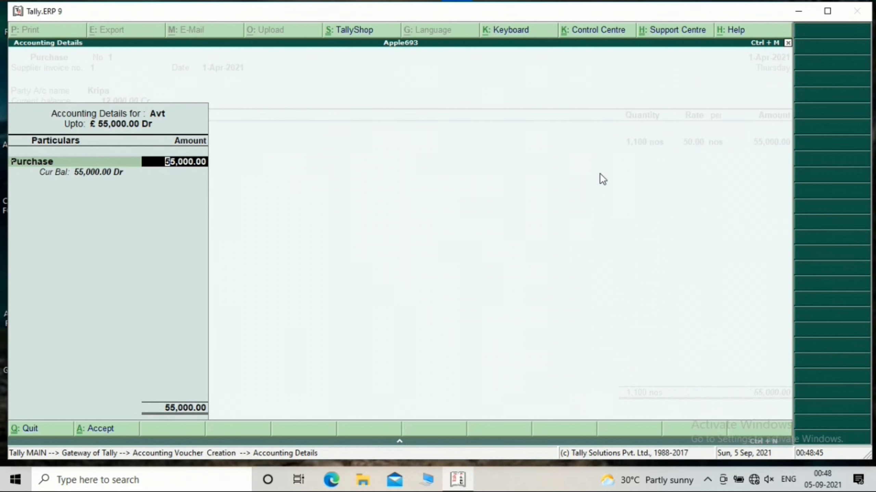
key("Return")
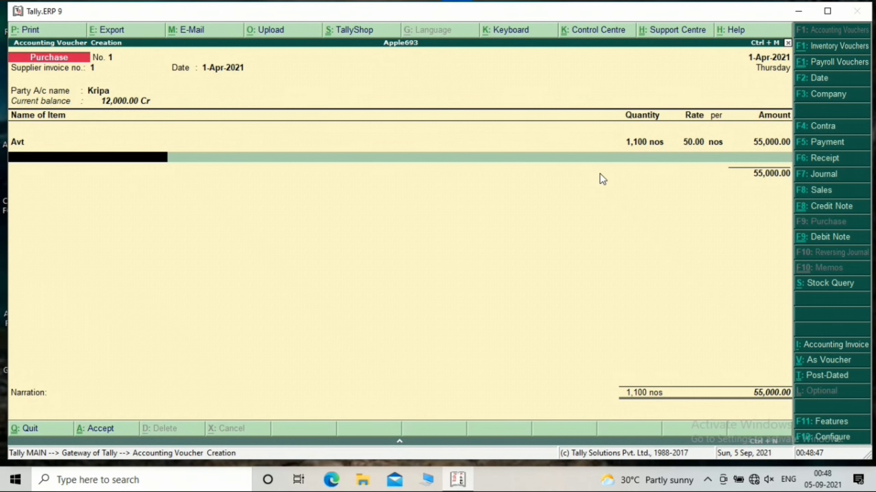
Step: Add 200 nos of Surya Mark at 200 per nos to the purchase and allocate the amount to the Purchase ledger
type("Sur")
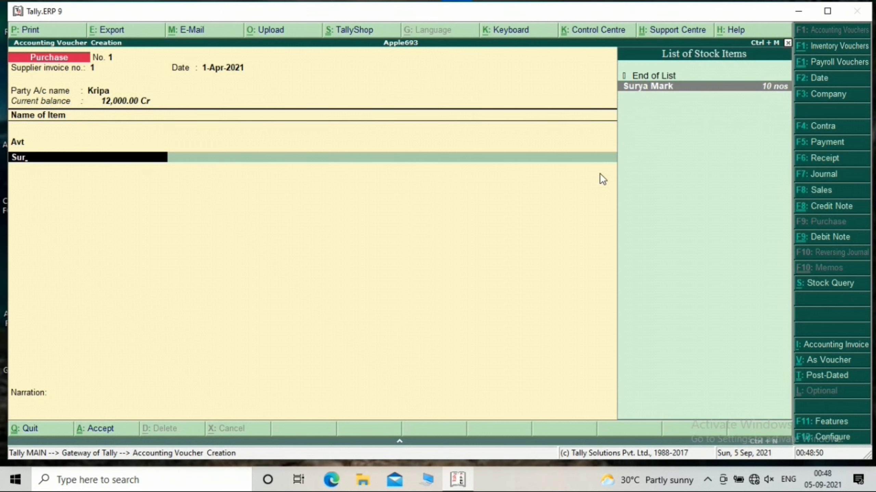
key("Return")
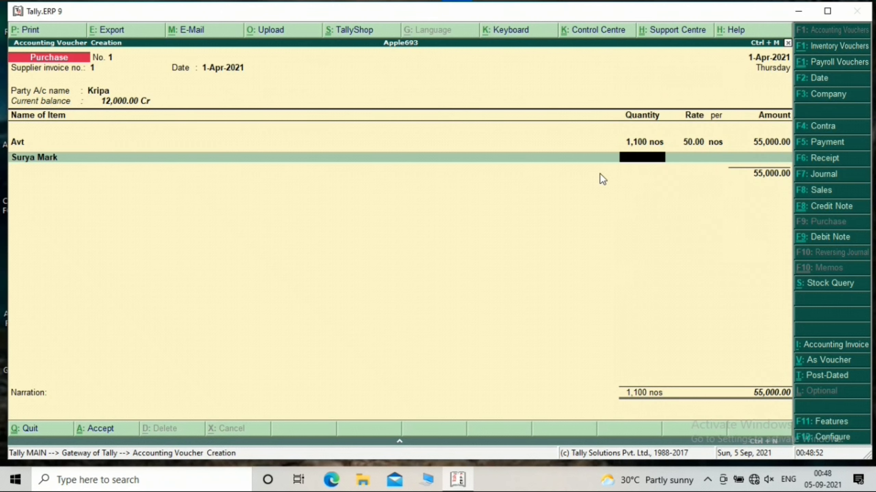
type("200")
key("Return")
key("Return")
key("Return")
key("Return")
key("Return")
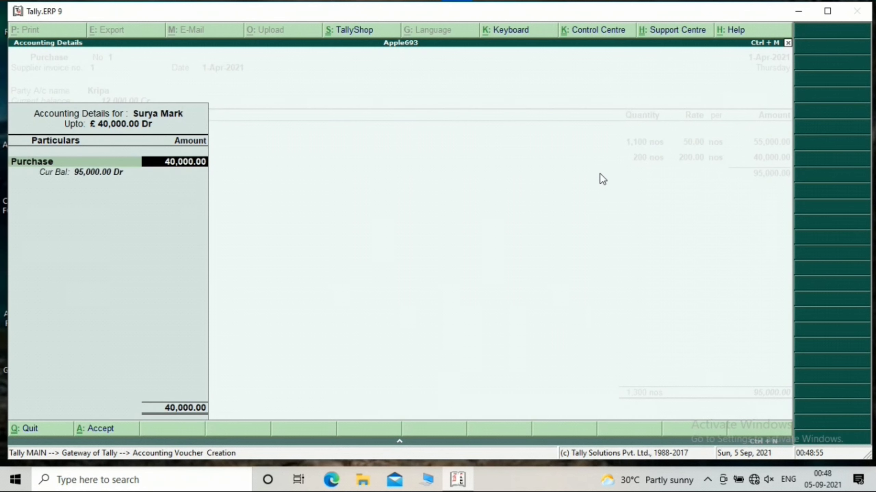
key("Return")
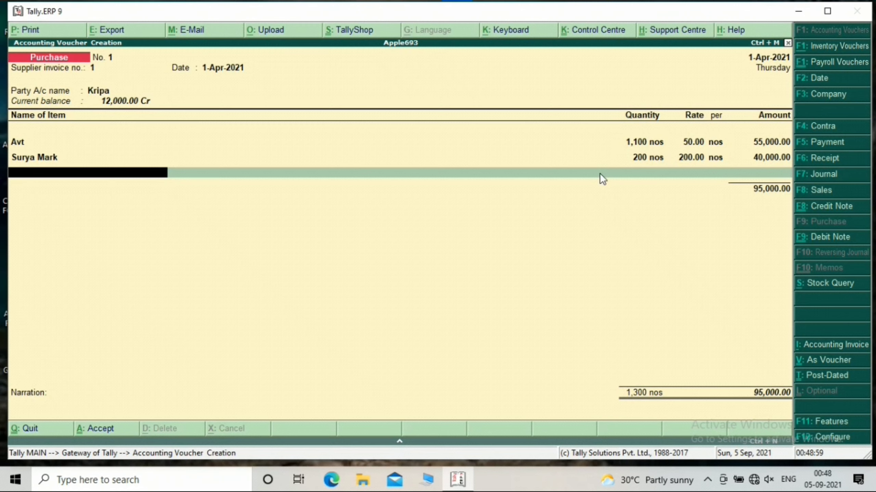
Step: End the item list, record the full bill amount as New Ref 1 on credit, and save the purchase voucher without a narration
key("Return")
key("Return")
key("Return")
key("Return")
key("Return")
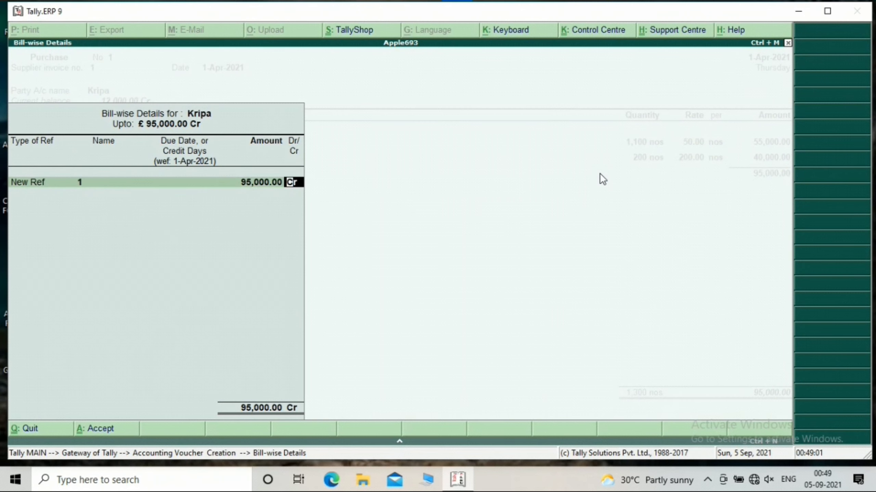
key("Return")
key("Return")
key("Return")
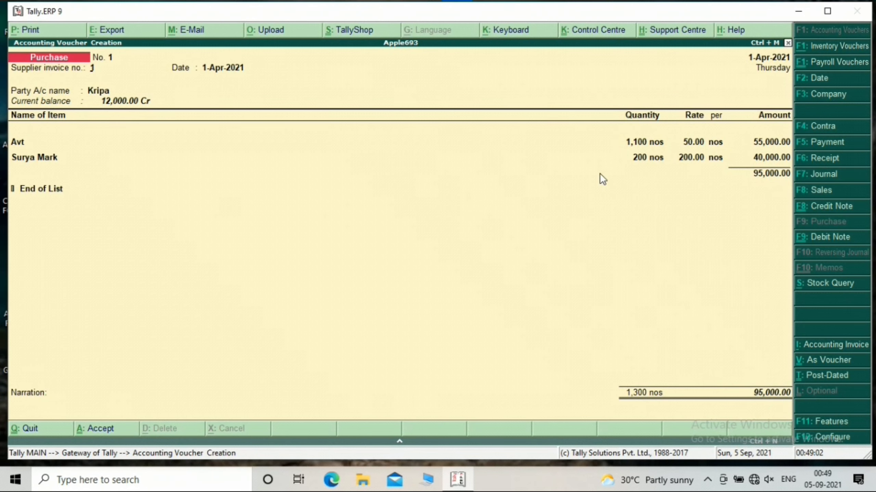
Step: Start a sales voucher with reference number 123, set the customer's ledger with the 25,000 Dr balance as party, and accept the party details
key("F8")
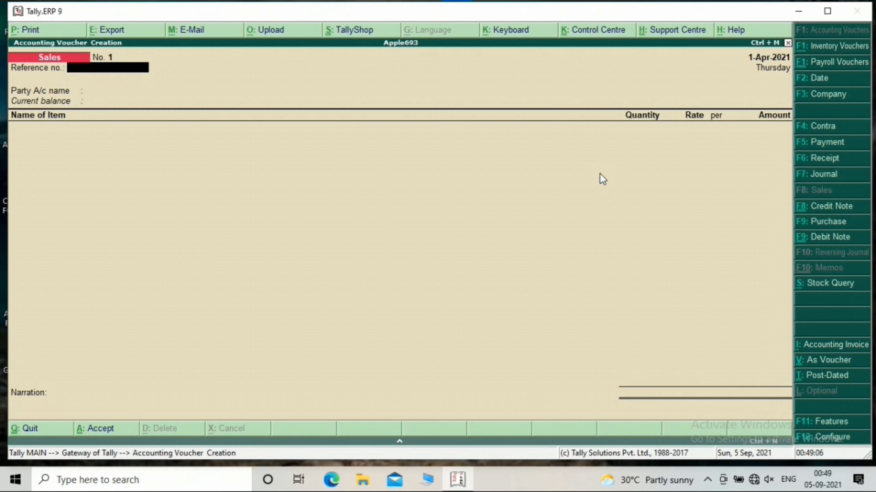
type("123")
key("Return")
key("Return")
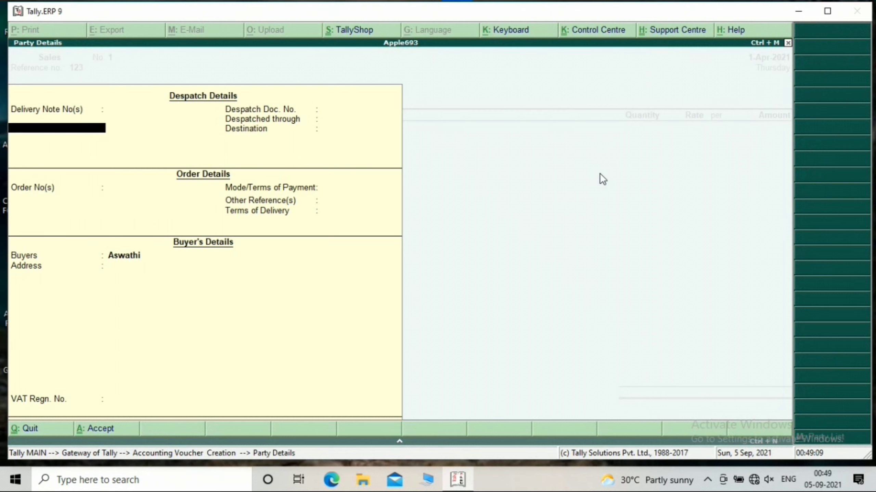
type("ma")
key("BackSpace")
key("BackSpace")
key("Escape")
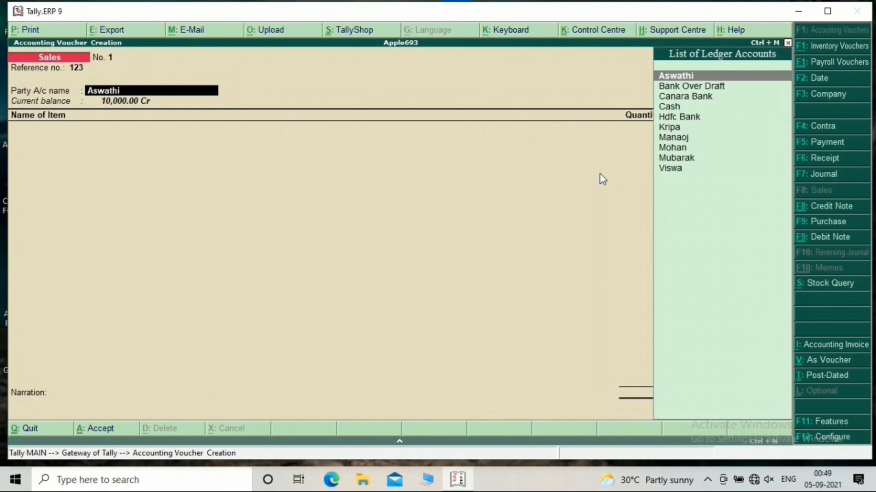
type("Man")
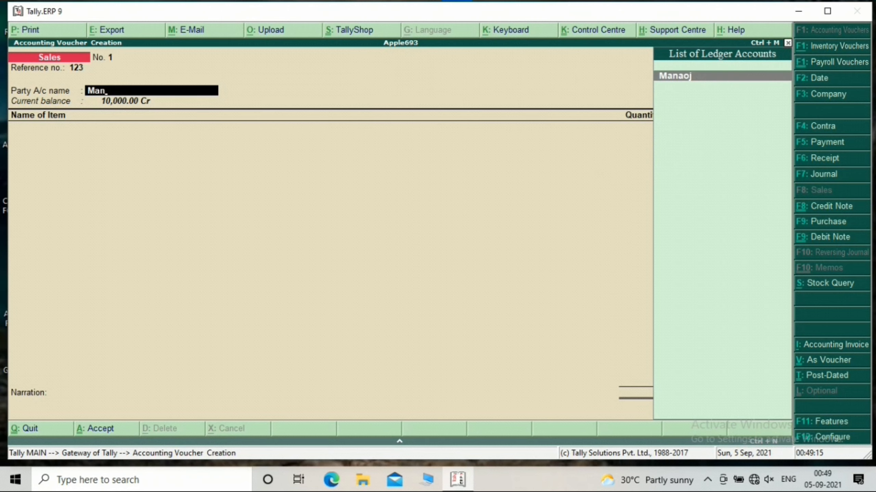
key("Return")
key("ctrl+a")
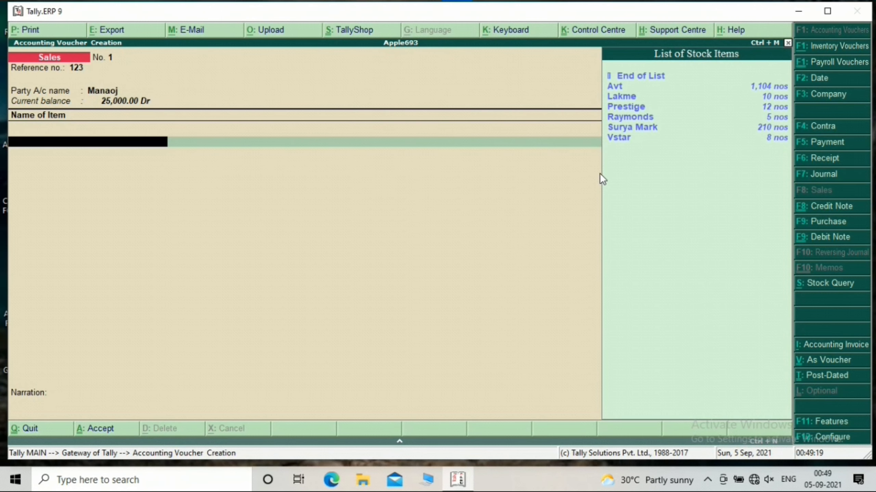
Step: Add the stock item Avt to the sales voucher with a quantity of 1000 nos at its default rate
key("Down")
key("Down")
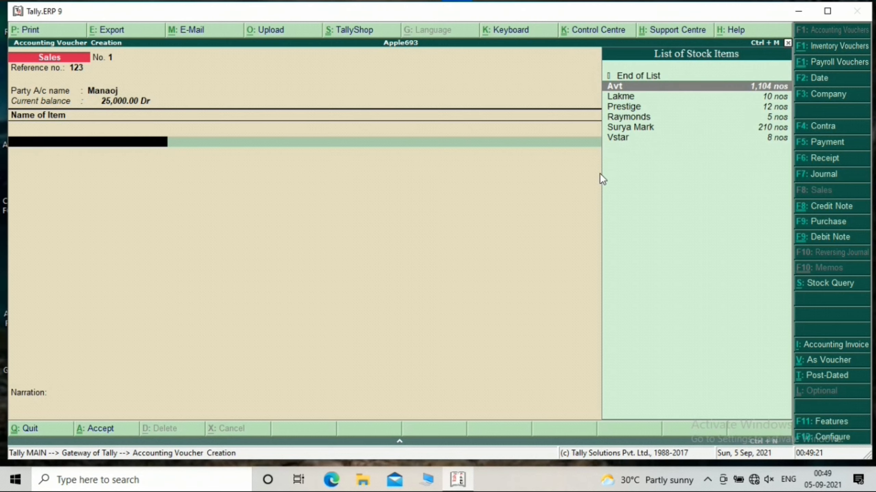
key("Return")
type("1000")
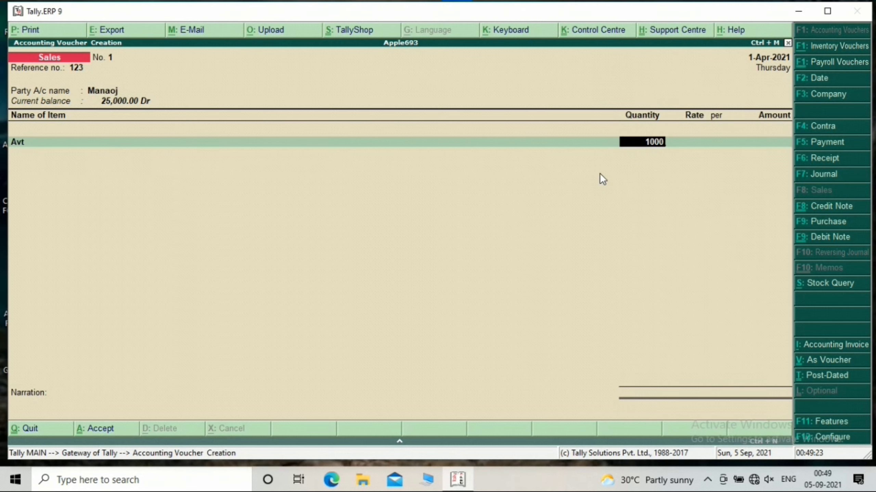
key("Return")
key("Return")
key("Return")
key("Return")
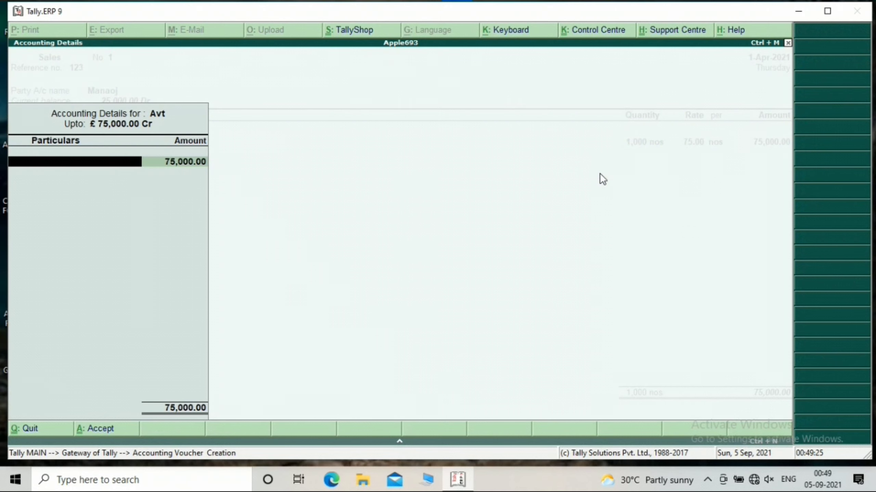
Step: Create a ledger named Sales under Sales Accounts and allocate the Avt amount to it
key("alt+c")
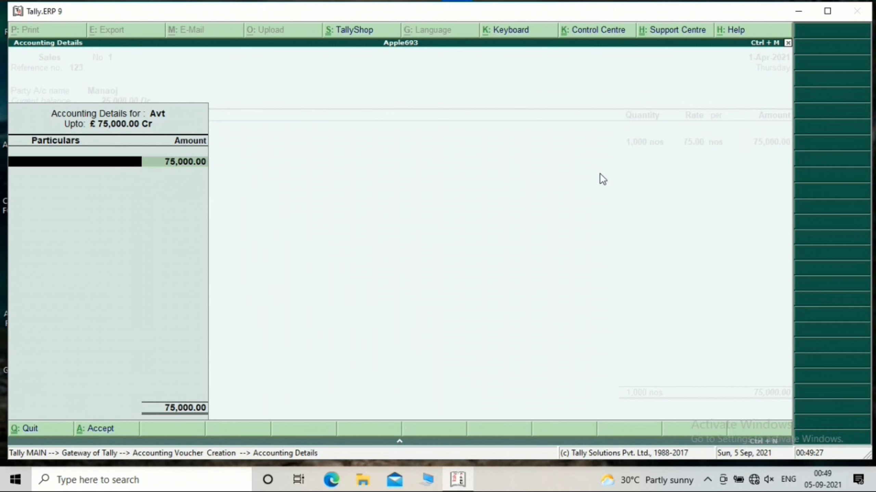
type("Sales")
key("Return")
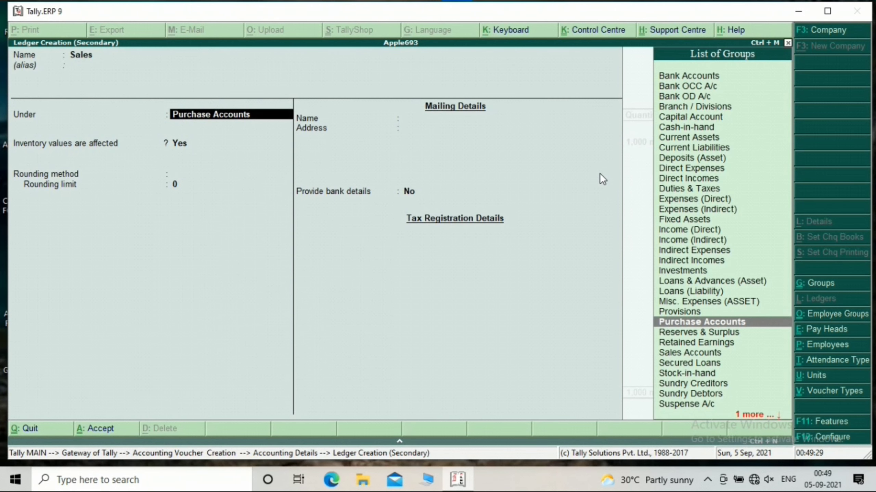
type("Sal")
key("Return")
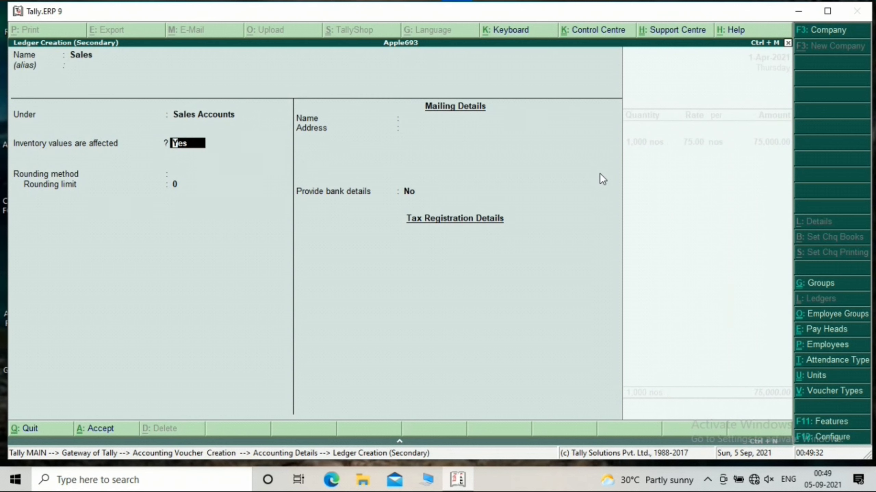
key("ctrl+a")
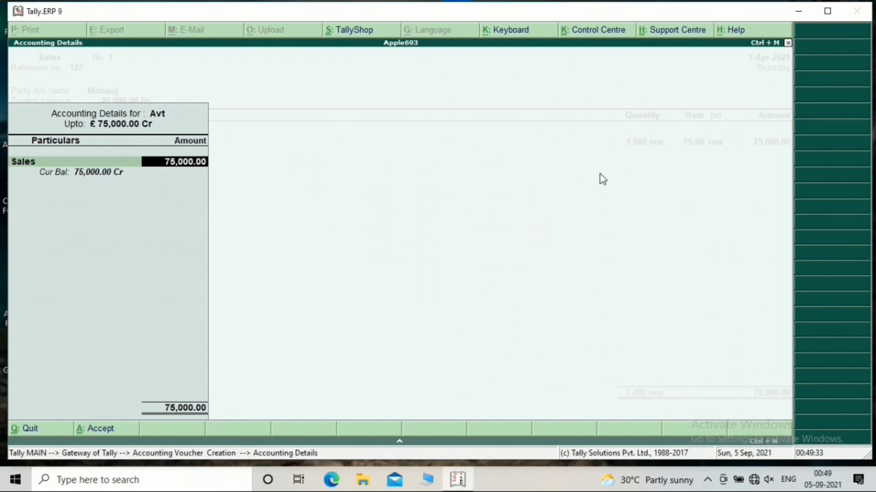
key("Return")
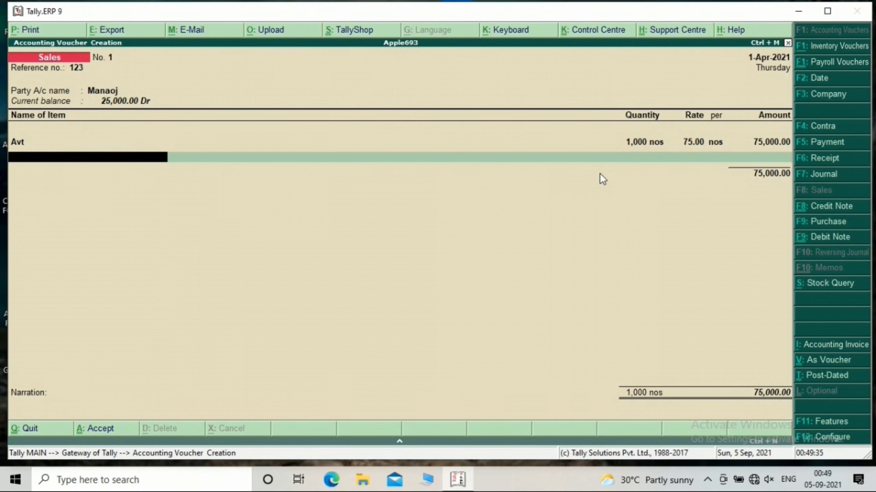
Step: Add the stock item Surya Mark with a quantity of 50 nos at its default rate, accept its accounting details, and finish the item list
type("Sur")
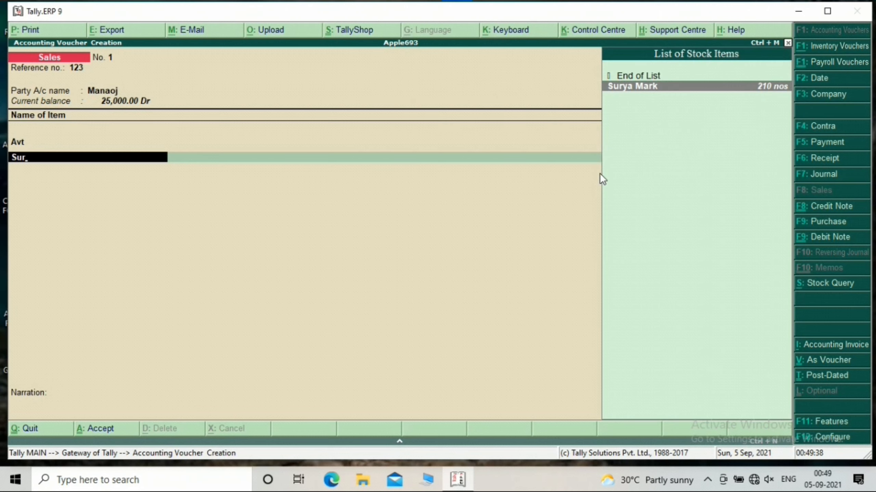
key("Return")
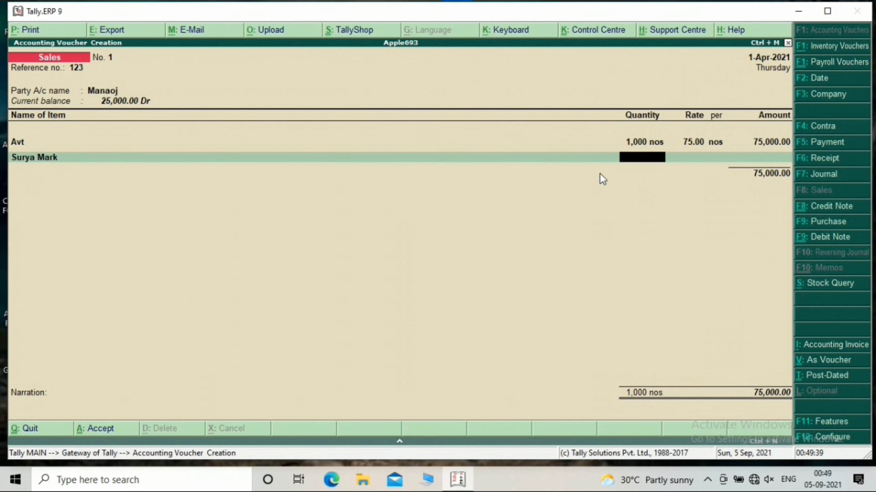
type("50")
key("Return")
key("Return")
key("Return")
key("Return")
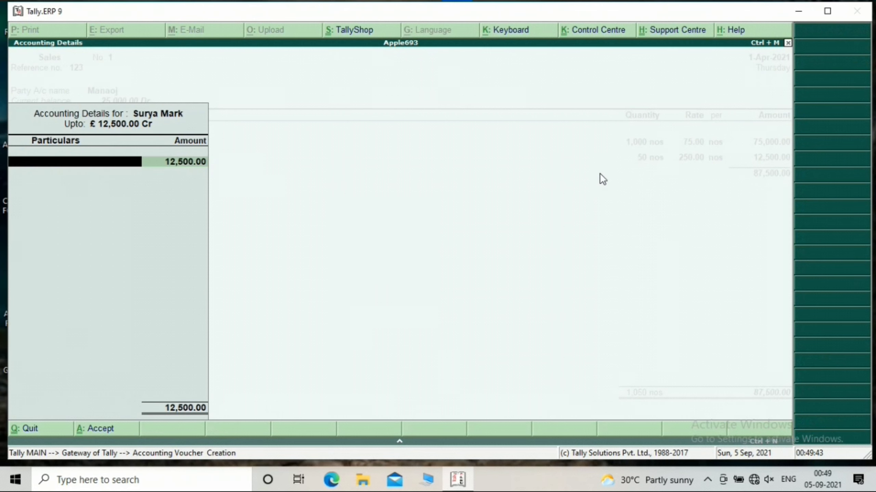
key("Return")
key("Return")
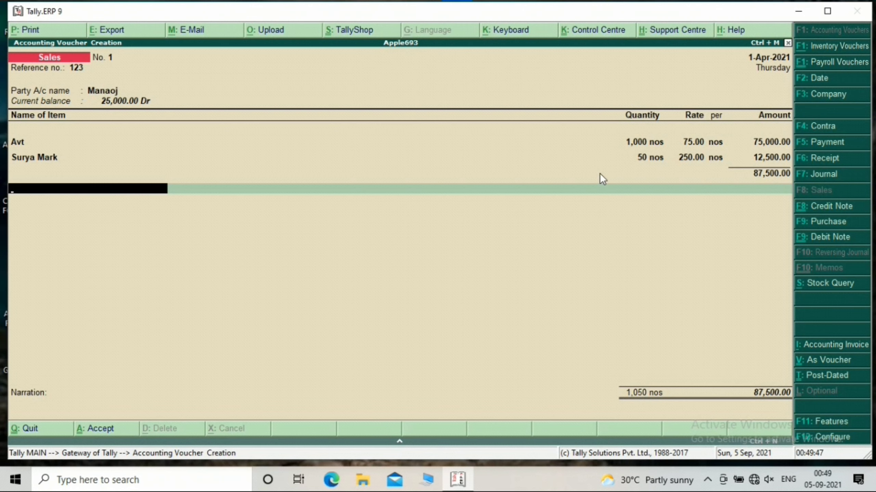
Step: Create a ledger named Sales Tax under the Duties & Taxes group, keeping payroll use set to No
key("alt+c")
type("S")
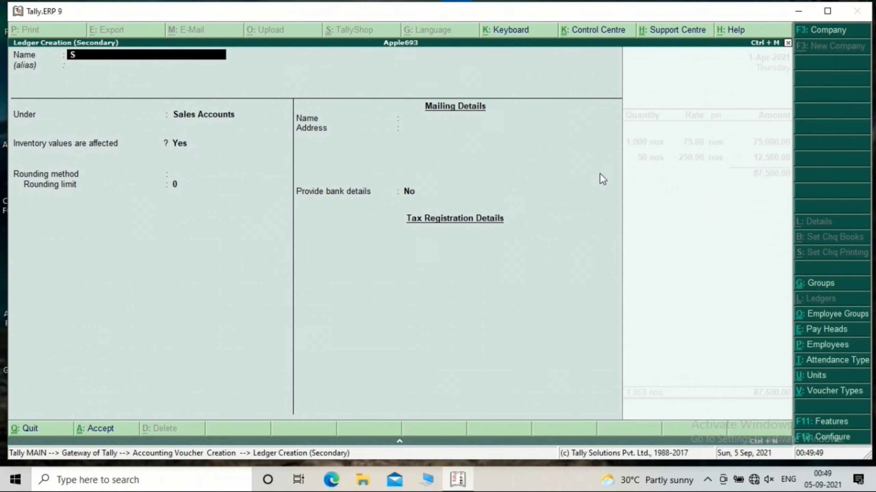
type("ales Tax")
key("Return")
key("Return")
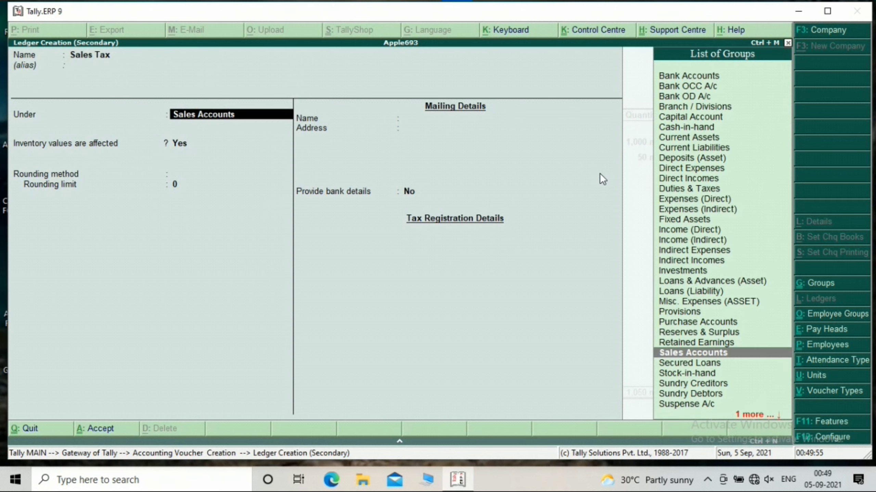
type("Dut")
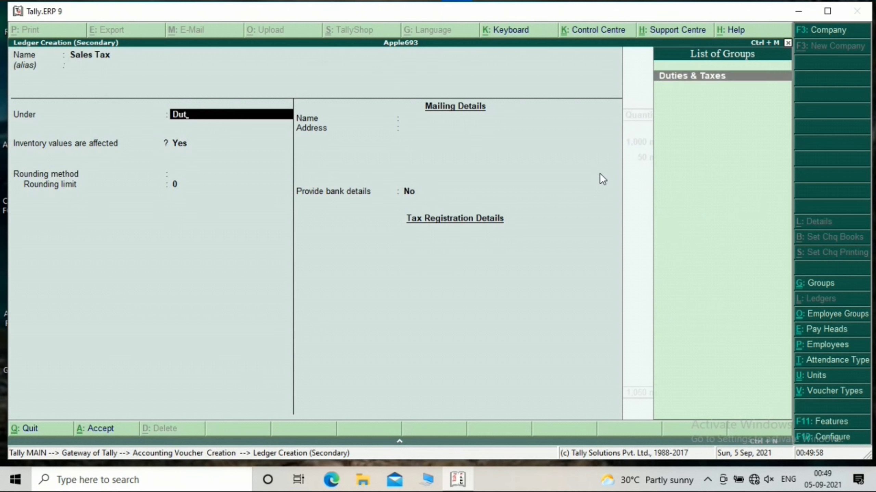
key("Return")
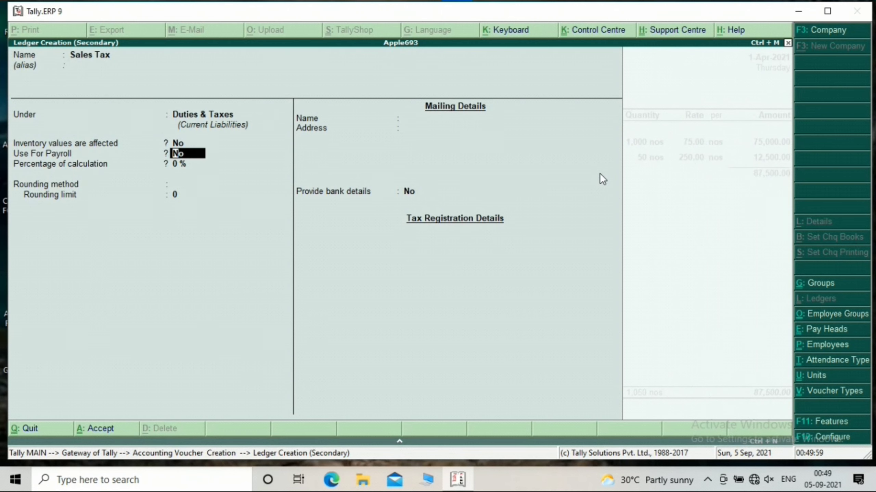
key("Return")
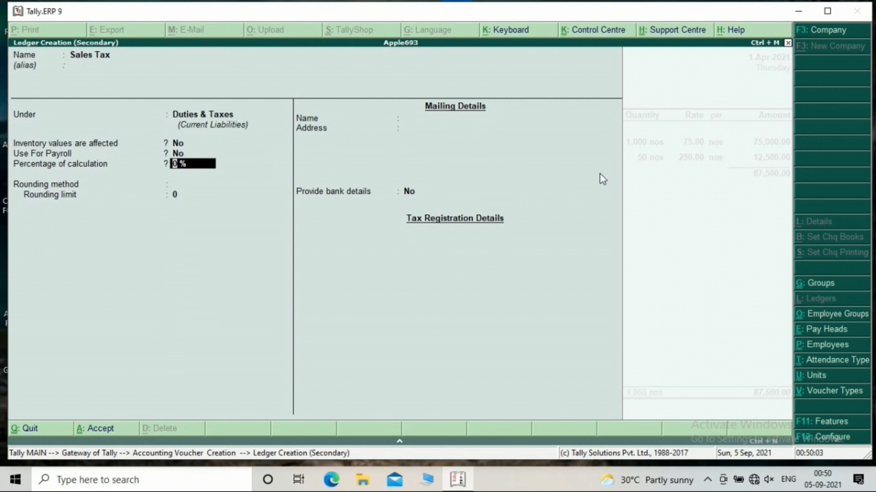
Step: Set the Sales Tax percentage to 5% calculated On Total Sales, leave rounding as Not Applicable, and save the ledger
type("5")
key("Return")
key("Down")
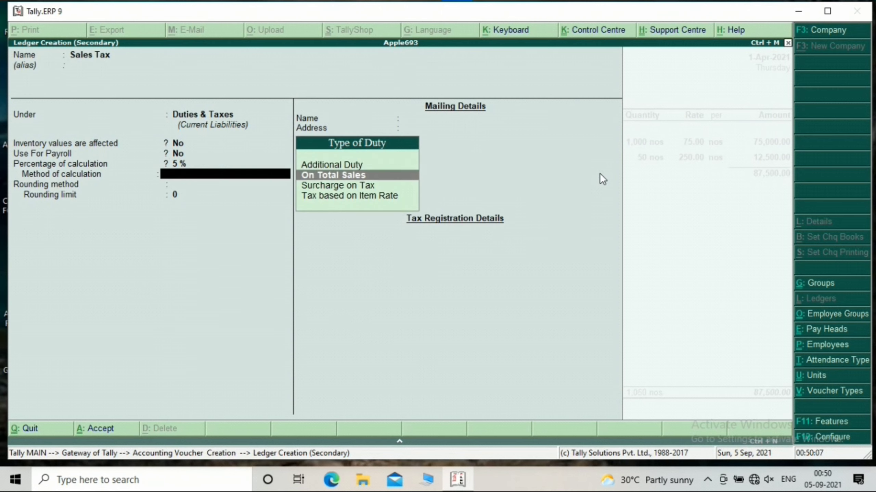
key("Return")
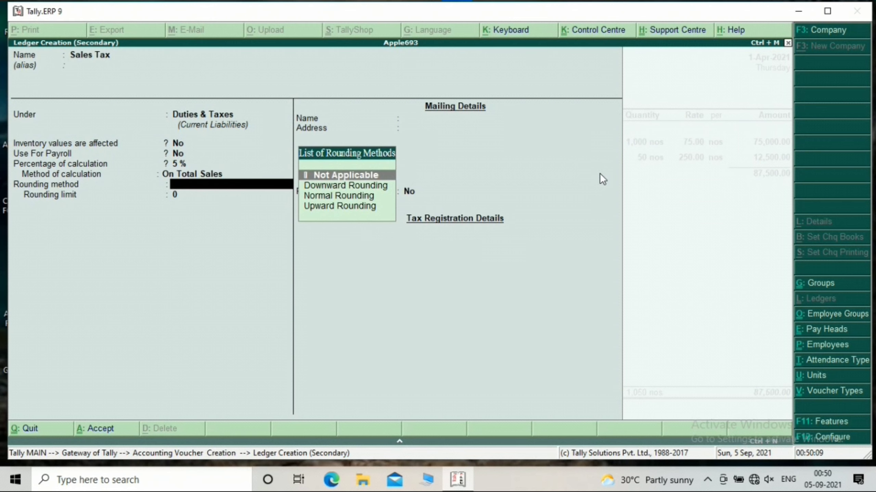
key("Return")
key("Return")
key("Return")
key("Return")
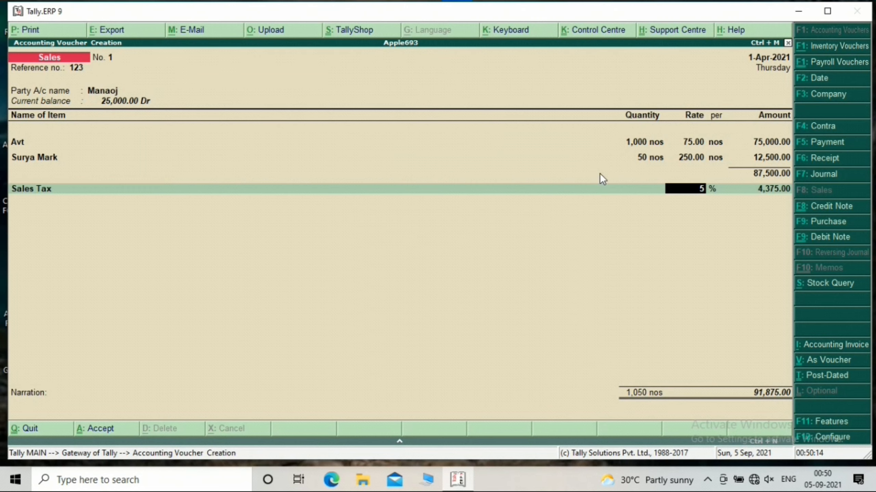
Step: Accept the 5% Sales Tax line and the bill-wise New Ref 1 for the full amount, and save the sales voucher
key("Return")
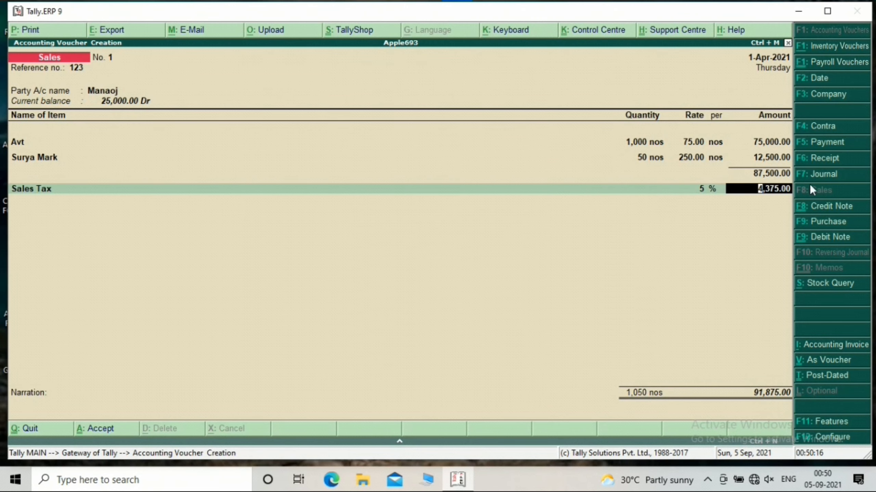
key("Return")
key("Return")
key("Return")
key("Return")
key("Return")
key("Return")
key("Return")
key("Return")
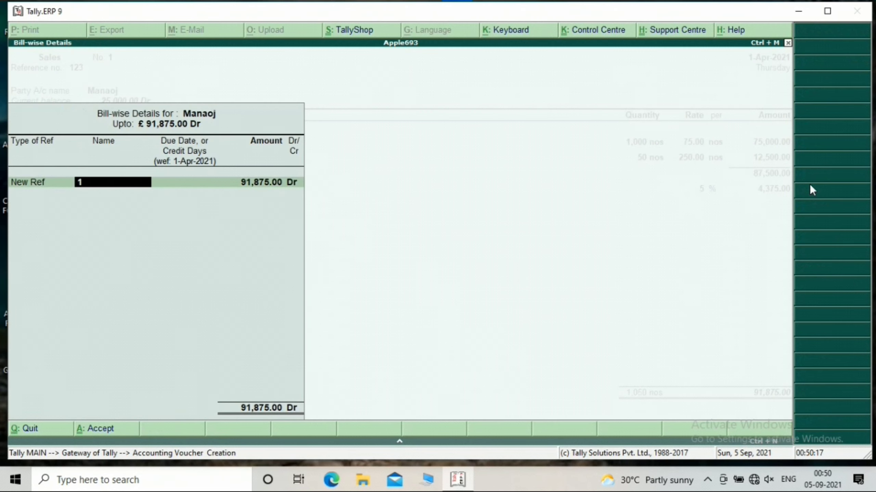
key("Return")
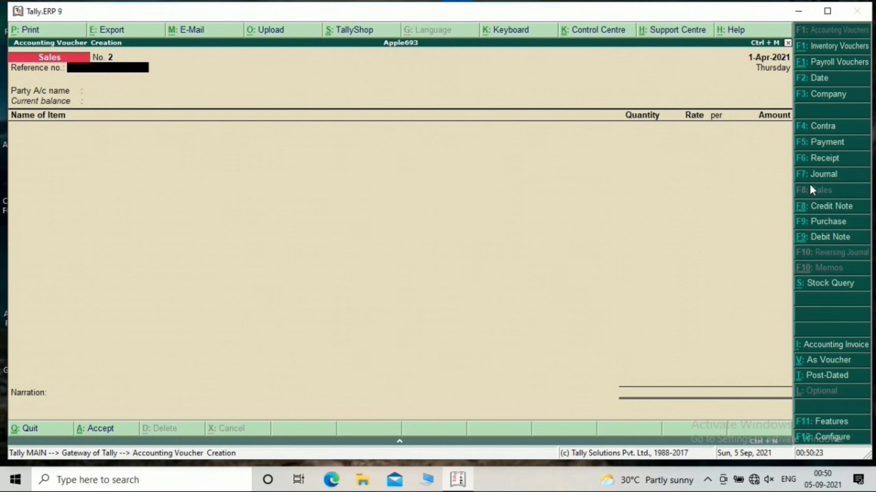
Step: Start a receipt voucher and credit the same customer's ledger with 35000 against pending bill reference 1
key("F6")
type("Man")
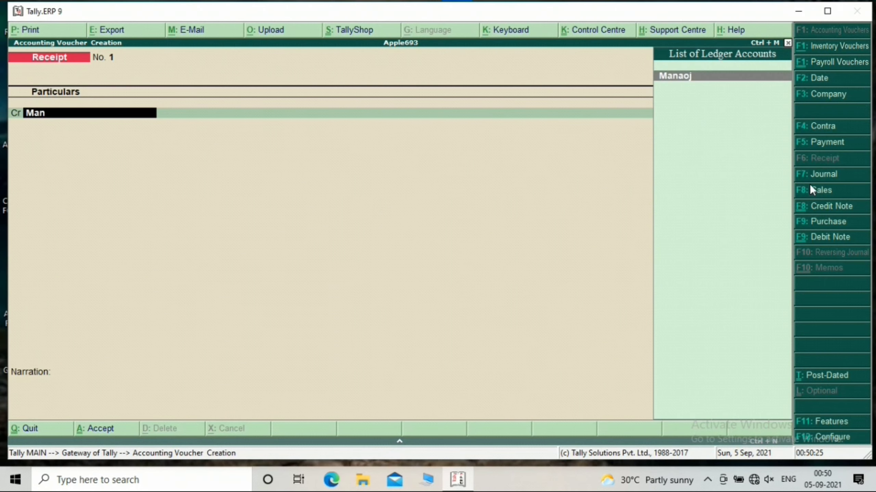
key("Return")
key("Return")
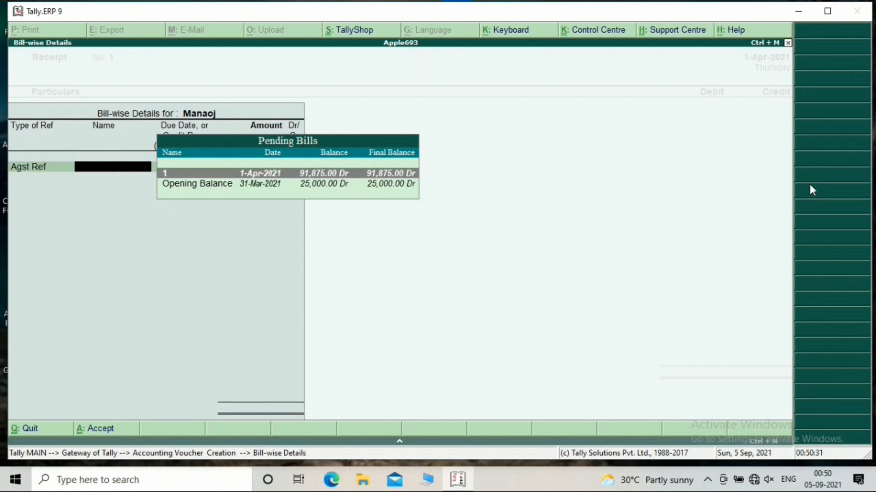
key("Return")
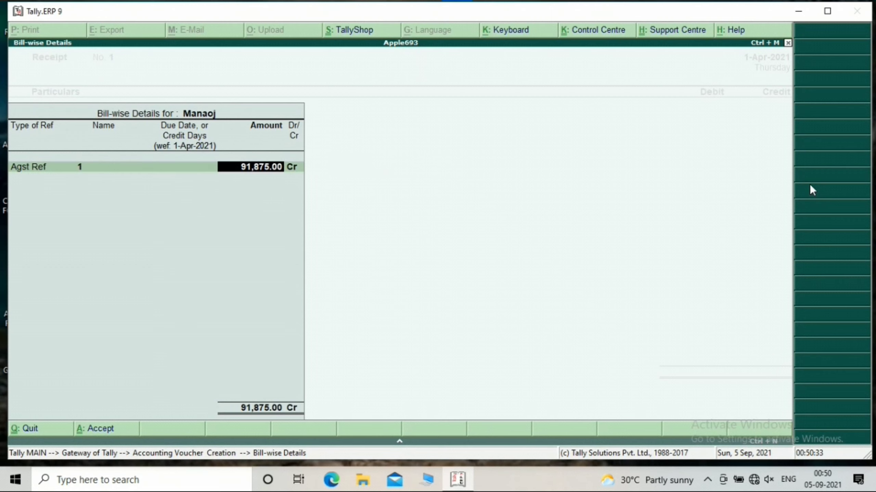
type("35000")
key("Return")
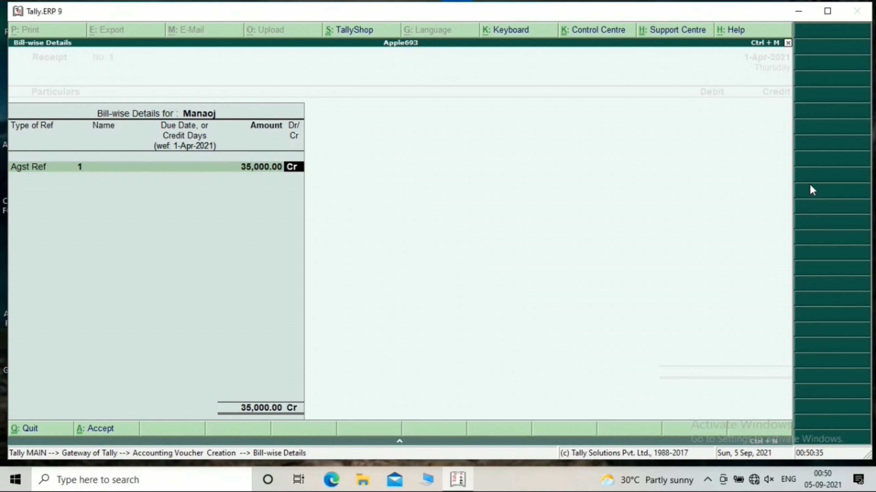
key("Return")
key("Return")
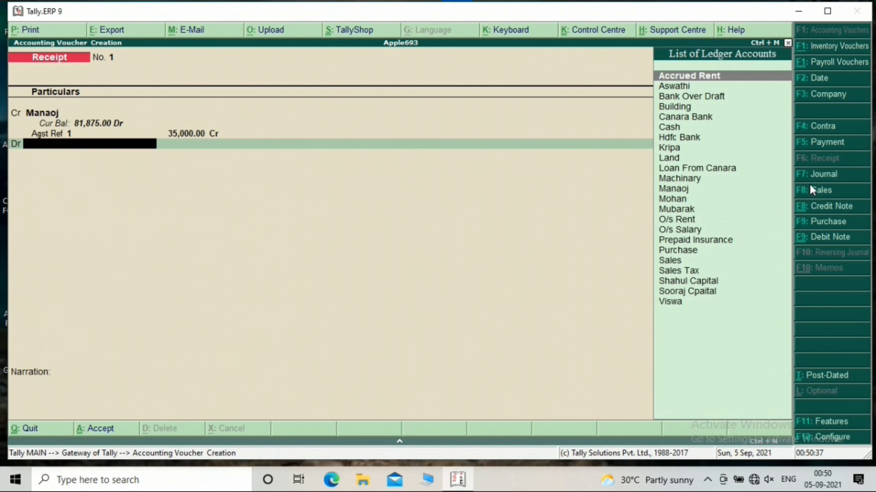
Step: Debit Hdfc Bank with the full 35000, accept the Cheque/DD bank allocation dated 1-Apr-2021, and save the receipt voucher
type("Hd")
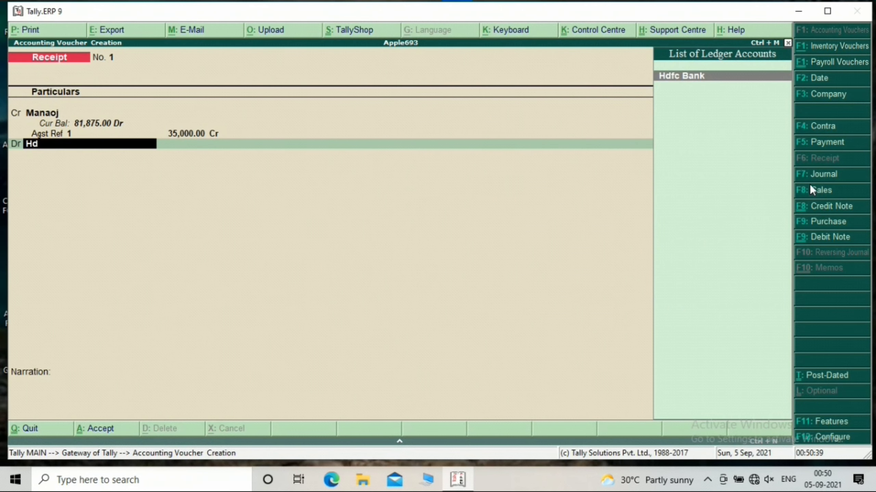
key("Return")
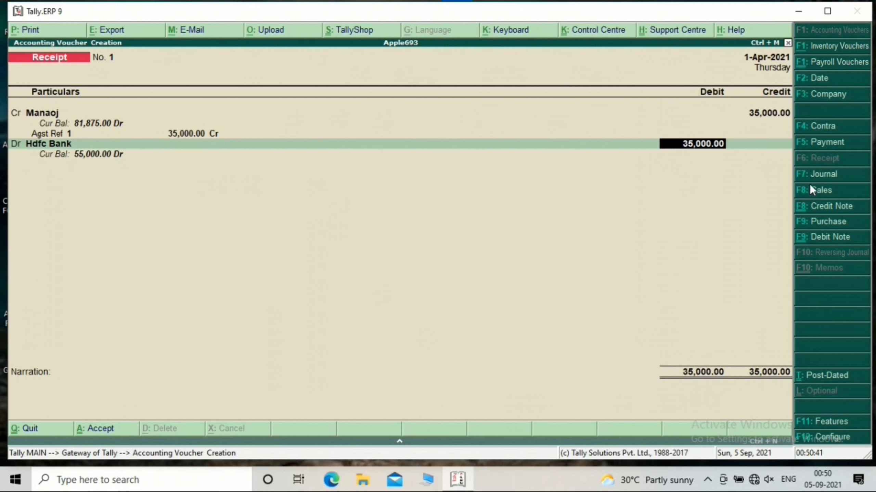
key("Return")
key("Return")
key("Return")
key("Return")
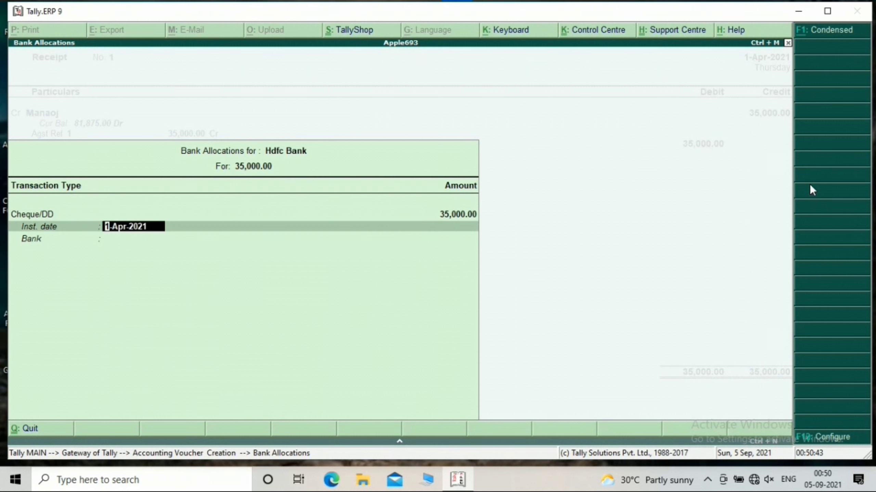
key("Return")
key("Return")
key("Return")
key("Return")
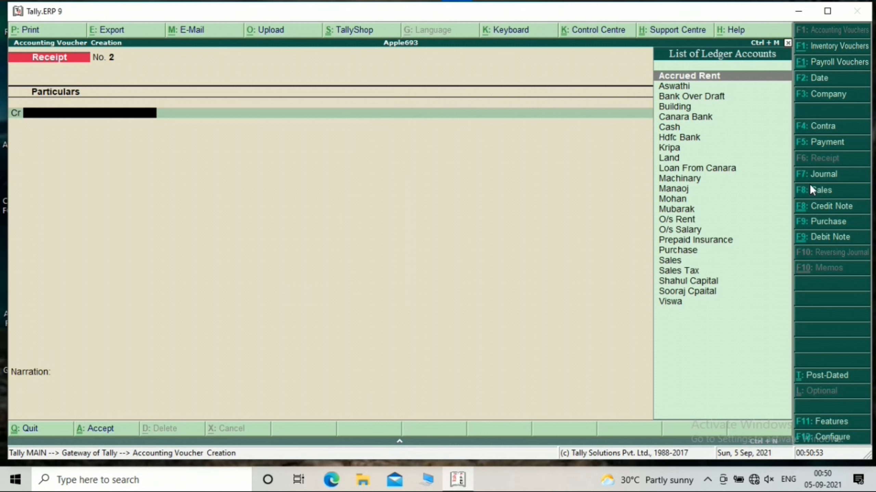
Step: Start a payment voucher and debit the supplier's ledger with 10000 as Agst Ref to pending bill 1
key("F5")
type("K")
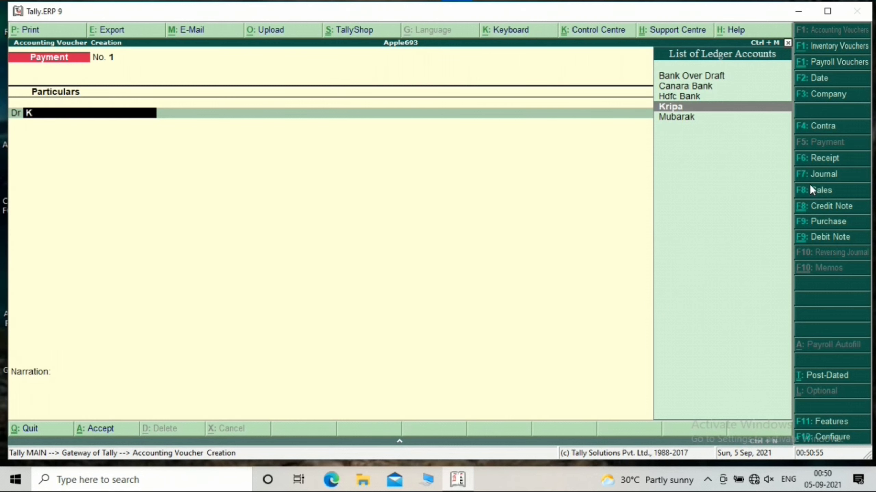
key("Return")
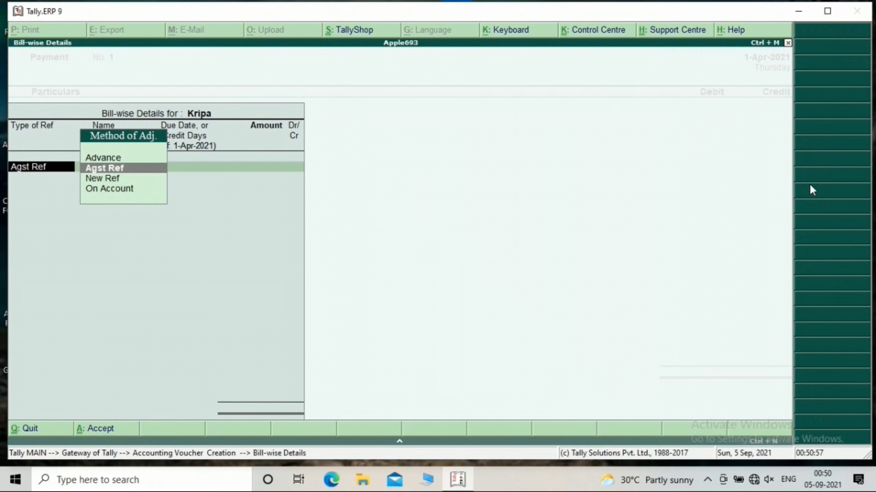
key("Return")
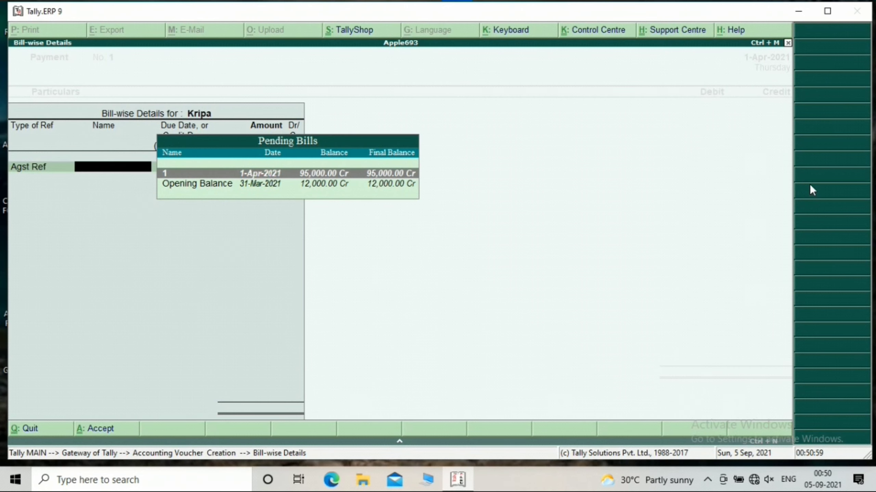
key("Return")
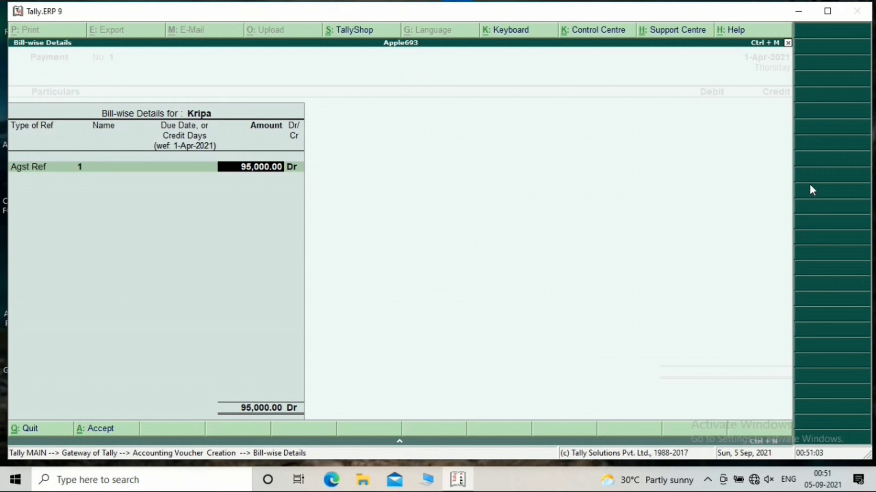
key("BackSpace")
type("10000")
key("Return")
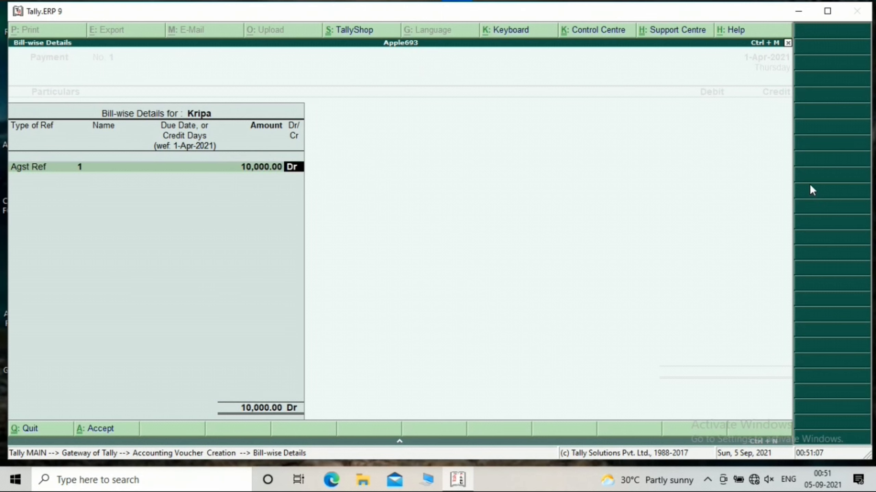
key("Return")
key("Return")
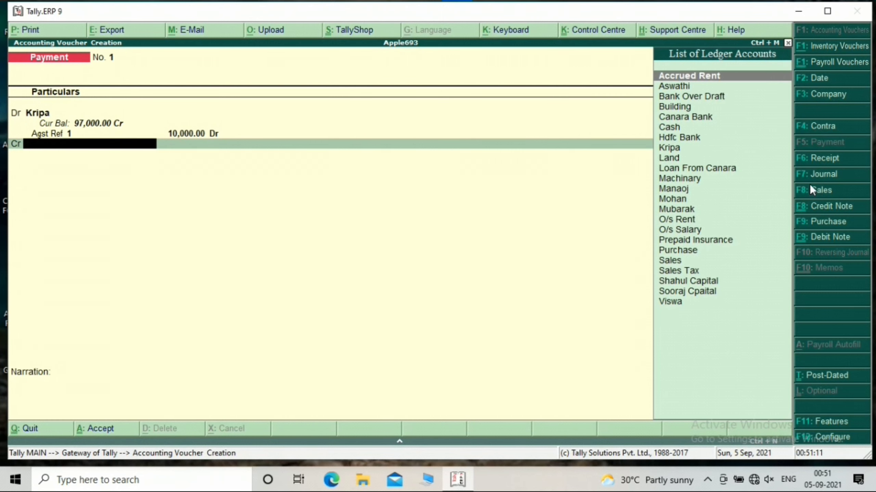
Step: Credit Cash with the full payment amount, leave the narration empty, and save the payment voucher
type("Cas")
key("Return")
key("Return")
key("Return")
key("Return")
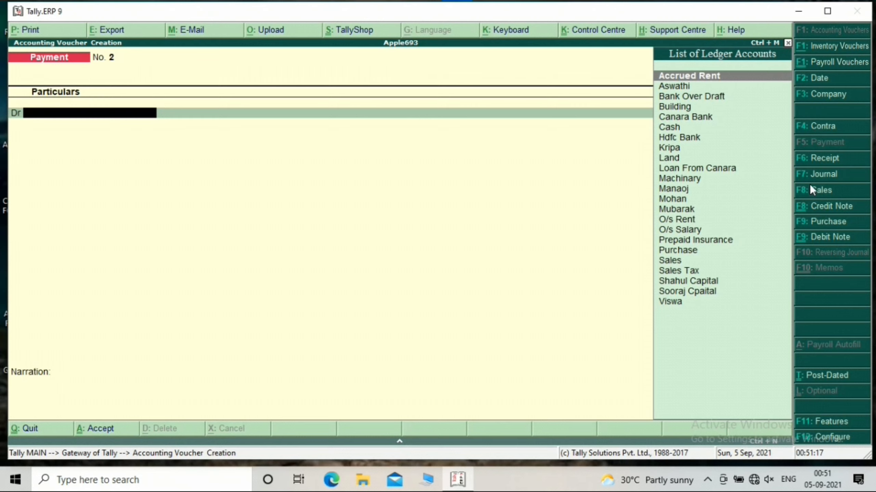
Step: Start a receipt voucher and credit the second customer's ledger with 5000 as Agst Ref to the Opening Balance bill
key("F6")
type("Moh")
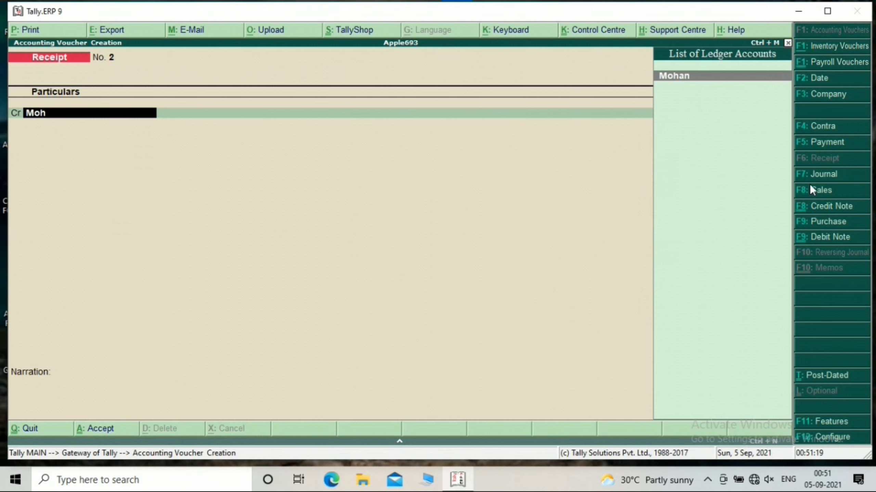
key("Return")
key("Return")
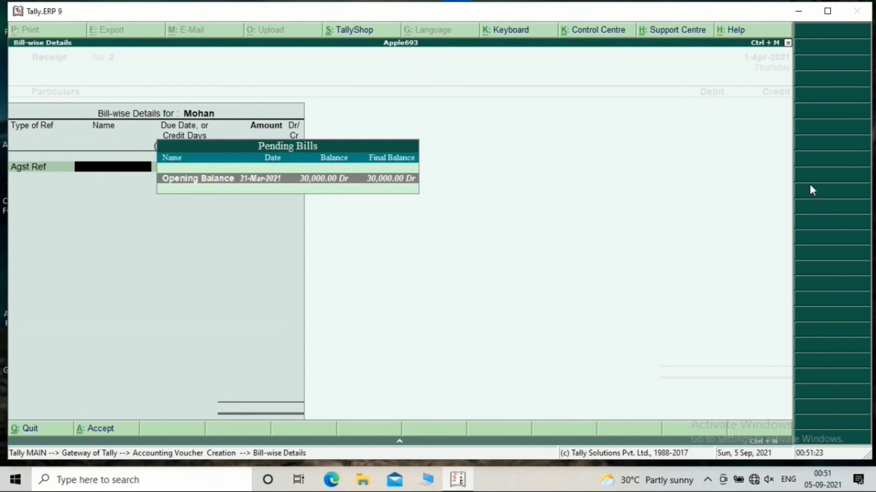
key("Return")
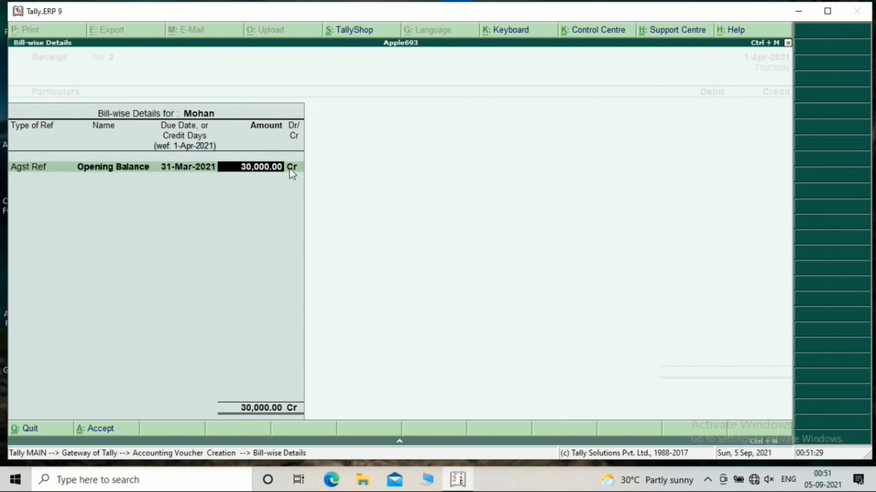
type("5000")
key("Return")
key("Return")
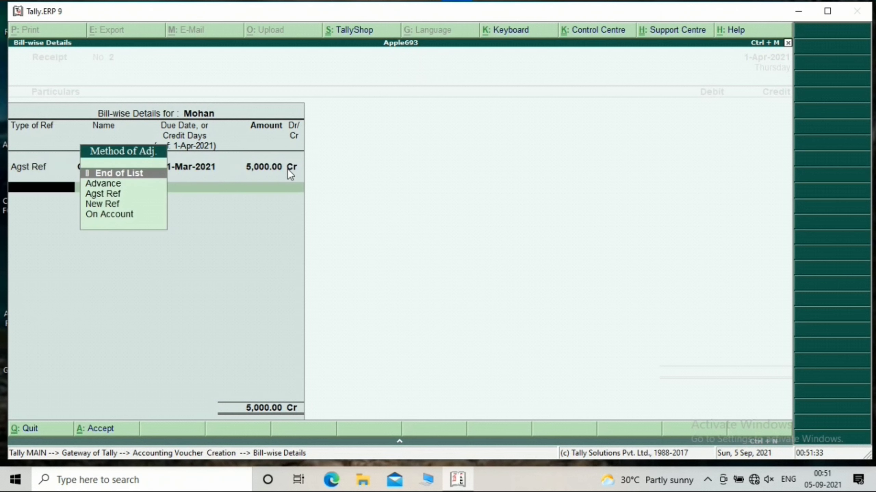
key("Return")
key("Return")
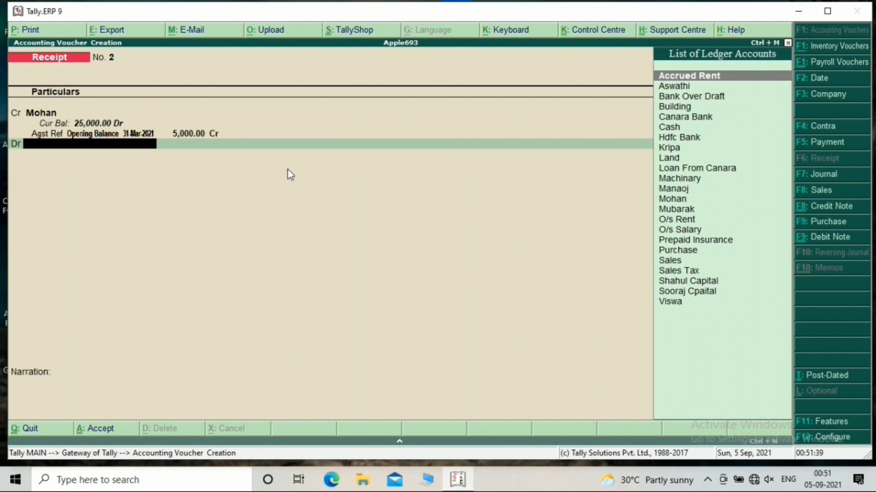
Step: Debit Cash with the full 5000, leave the narration empty, and save the receipt voucher
type("Cc")
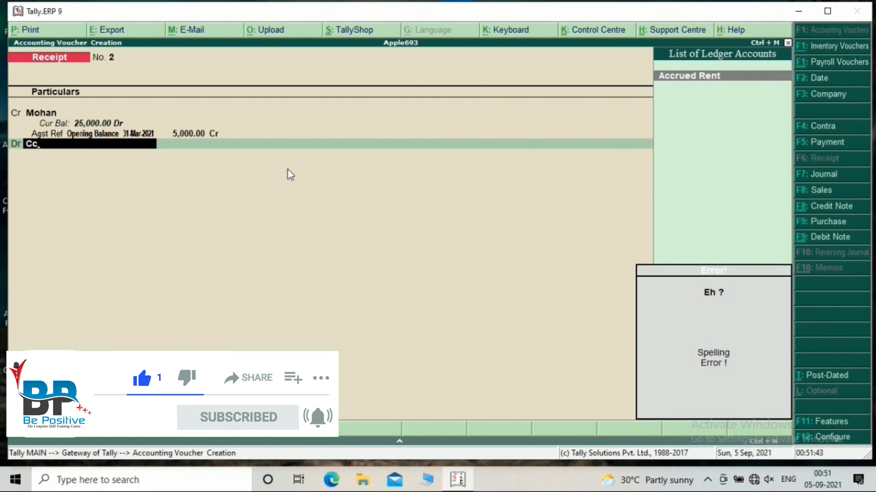
key("BackSpace")
key("BackSpace")
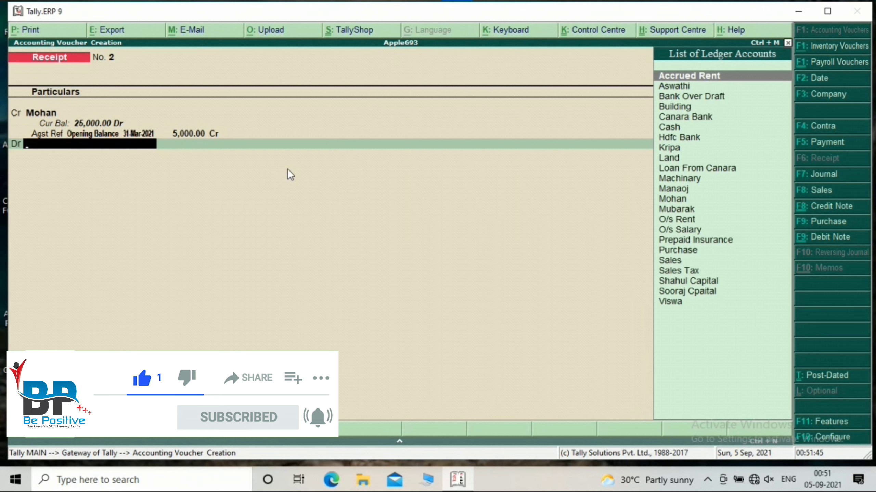
type("Cas")
key("BackSpace")
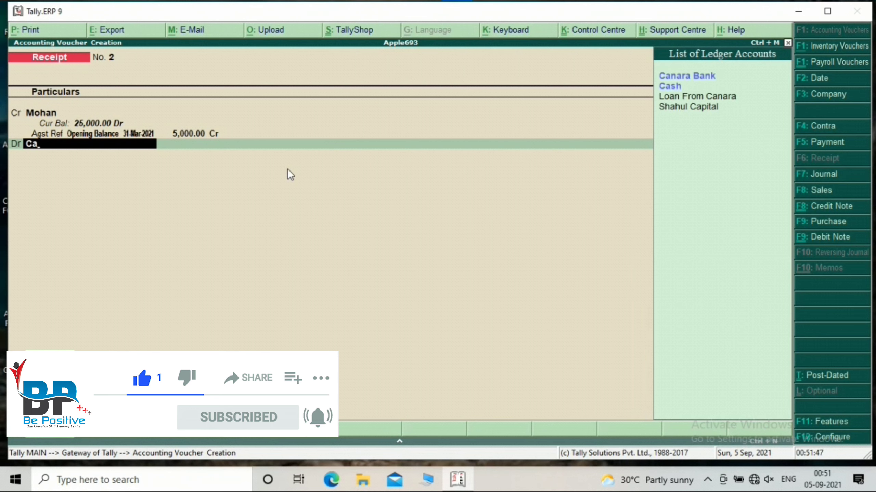
key("Down")
key("Return")
key("Return")
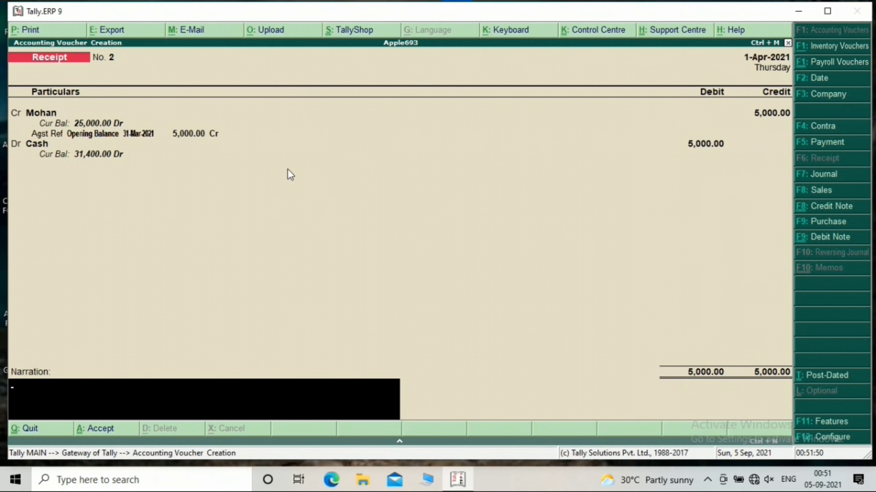
key("Return")
key("Return")
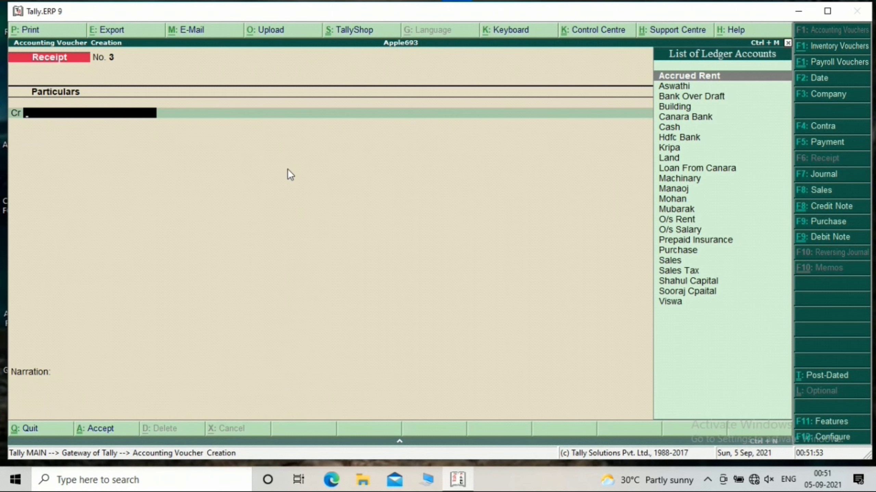
Step: Start a journal voucher and create a Depreciation ledger under the Indirect Expenses group for its debit line
key("F7")
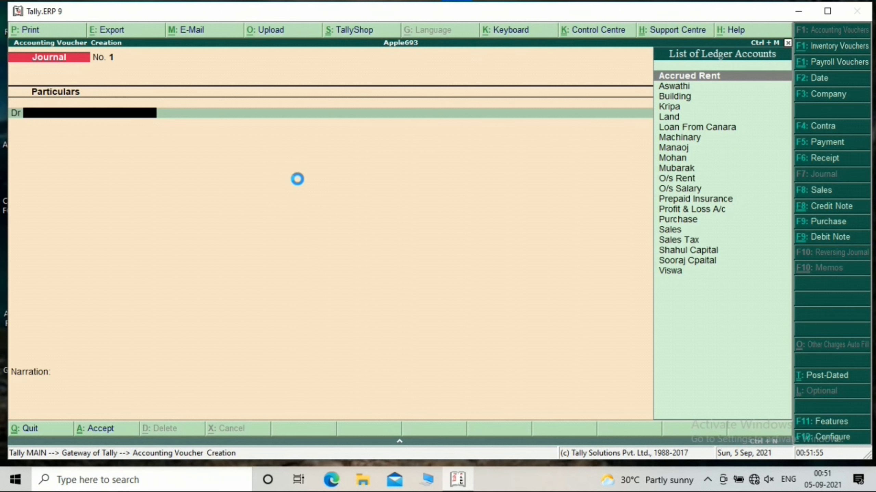
key("alt+c")
type("Deprec")
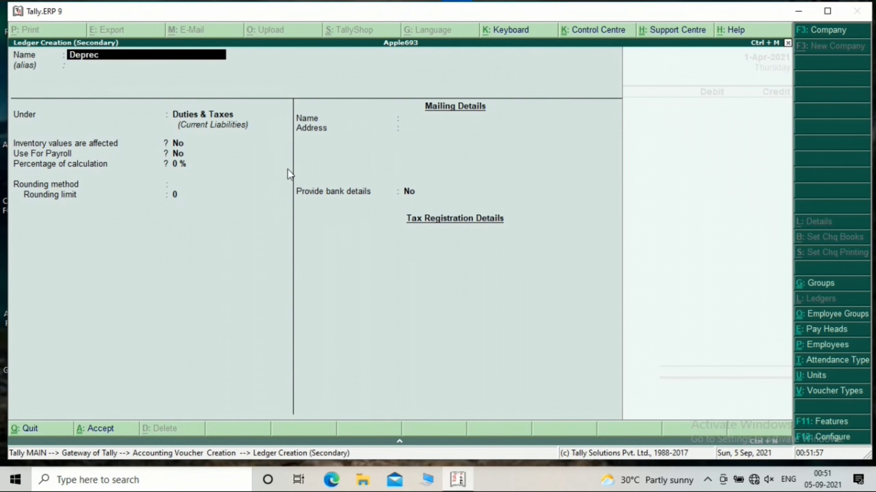
type("iation")
key("Return")
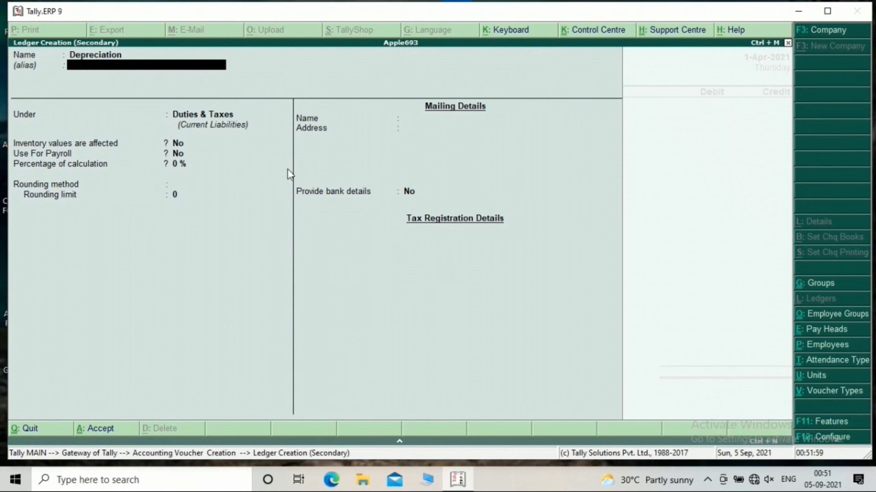
type("In")
key("Down")
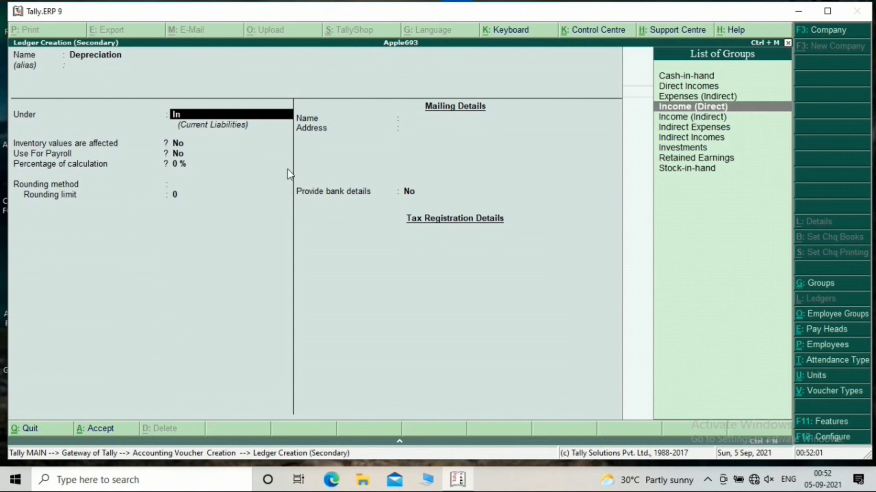
key("Down")
key("Down")
key("Return")
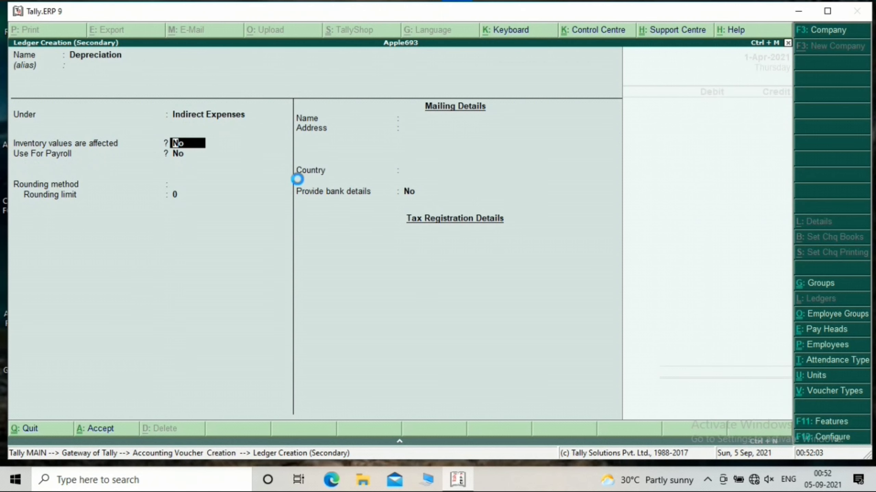
key("ctrl+a")
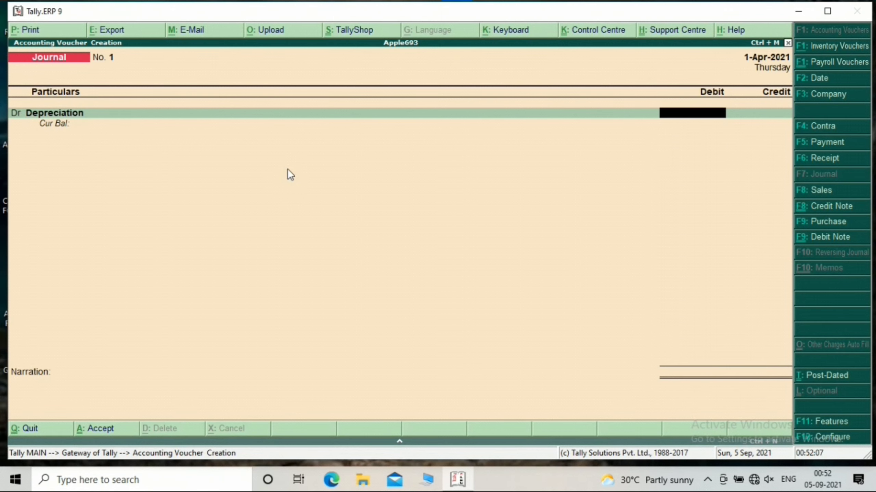
Step: Enter 454445544 as the Depreciation debit and credit the Land ledger with 1000 in the journal
type("454445544")
key("Return")
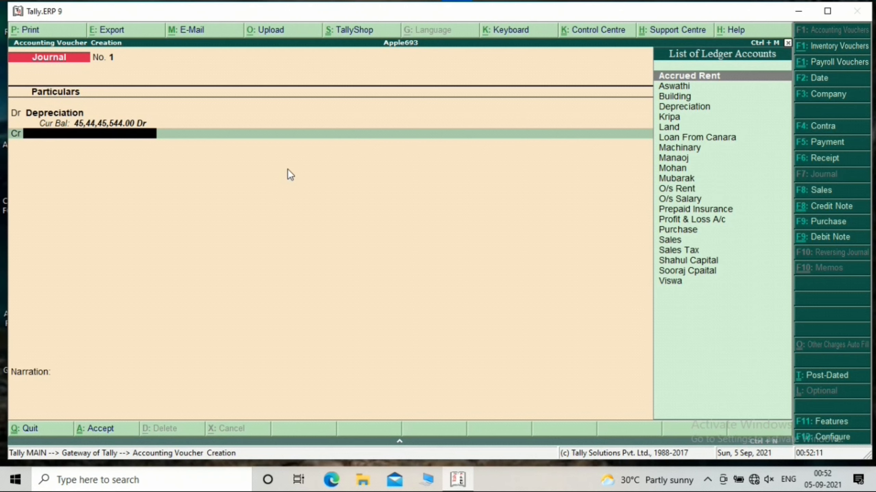
type("La")
key("Return")
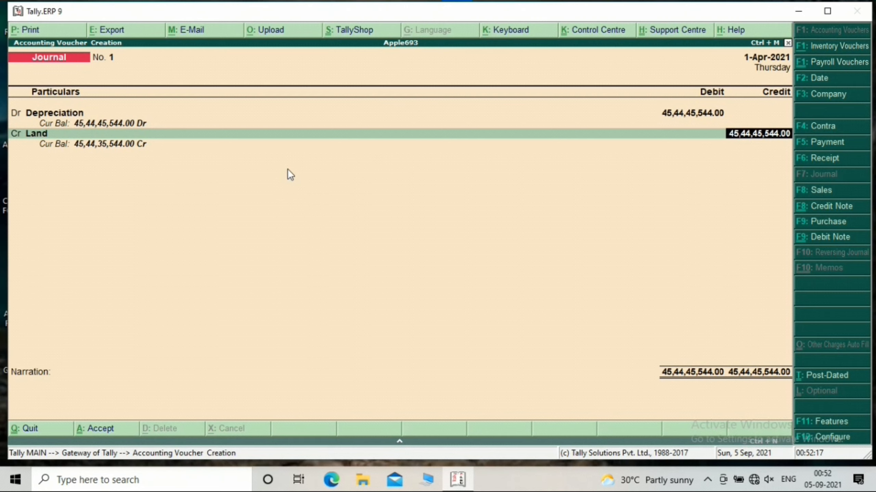
type("1000")
key("Return")
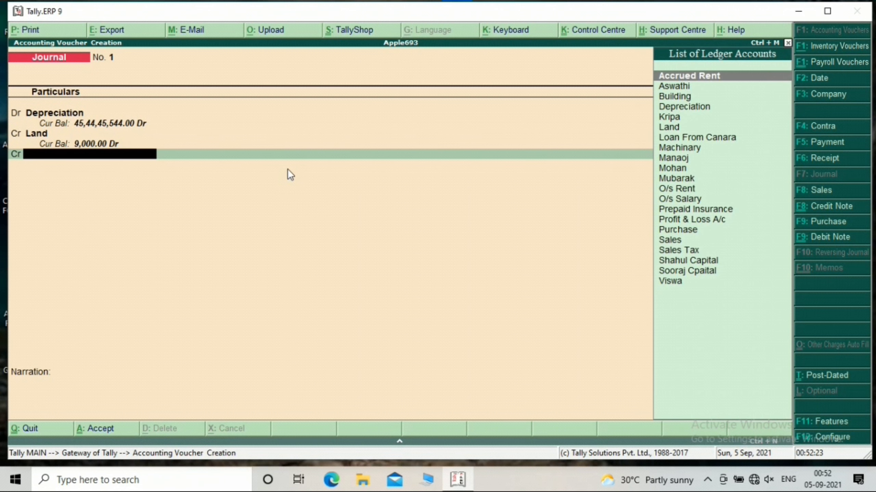
Step: Credit the Machinary ledger with 2400 as the second asset line of the depreciation journal
type("M")
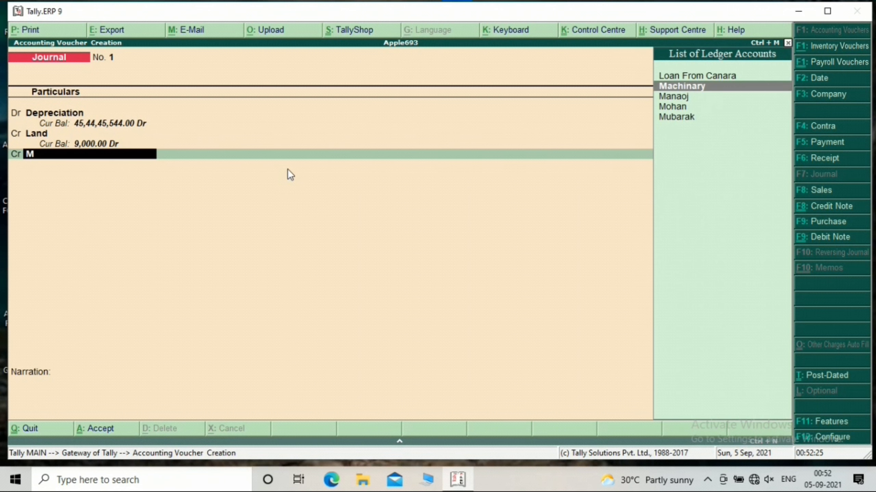
key("Return")
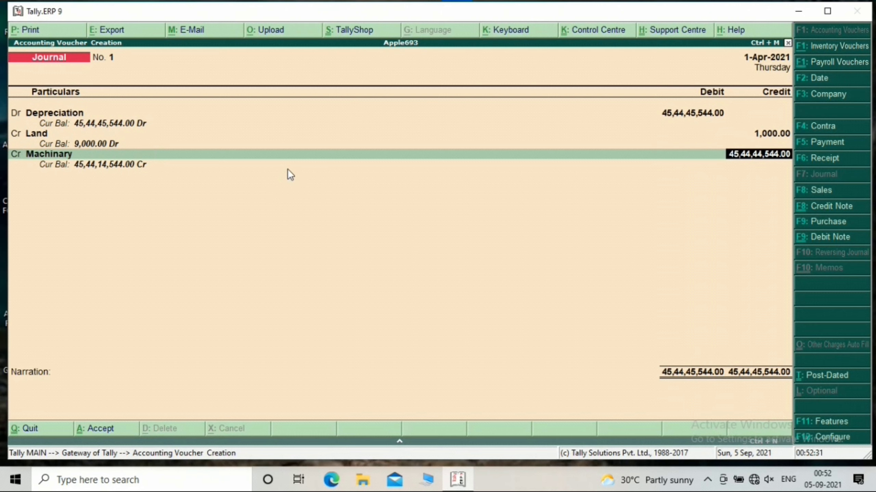
type("2400")
key("Return")
key("Return")
Step: Credit the Building ledger with 2100 as the third asset line of the depreciation journal
type("B")
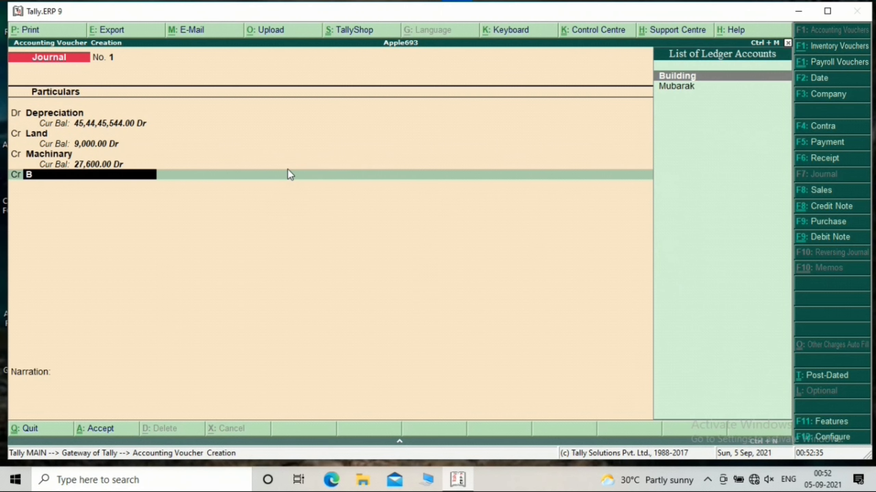
key("Return")
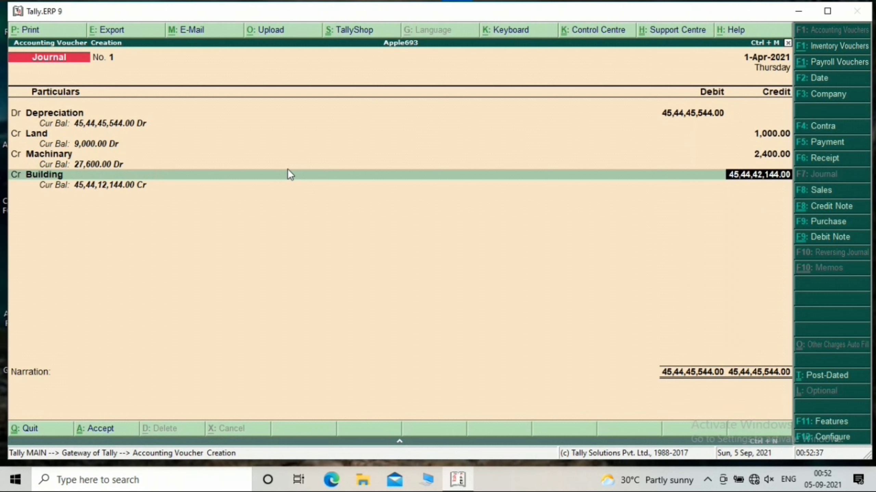
type("2100")
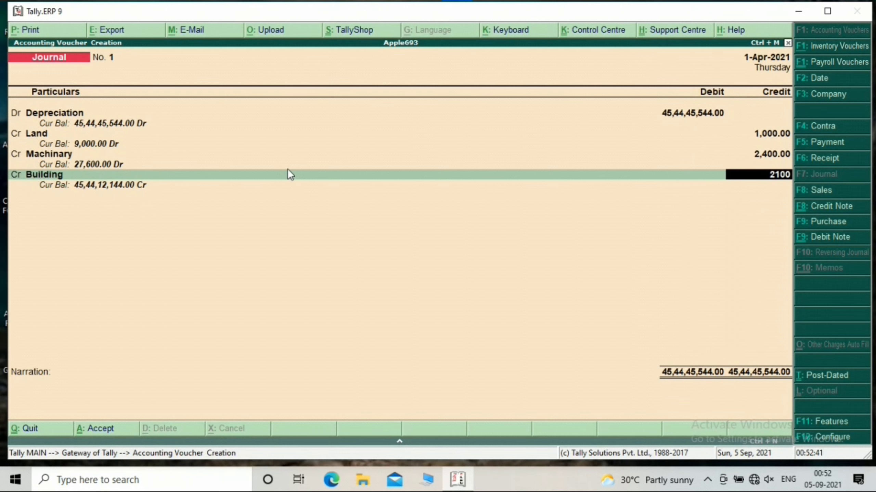
key("Return")
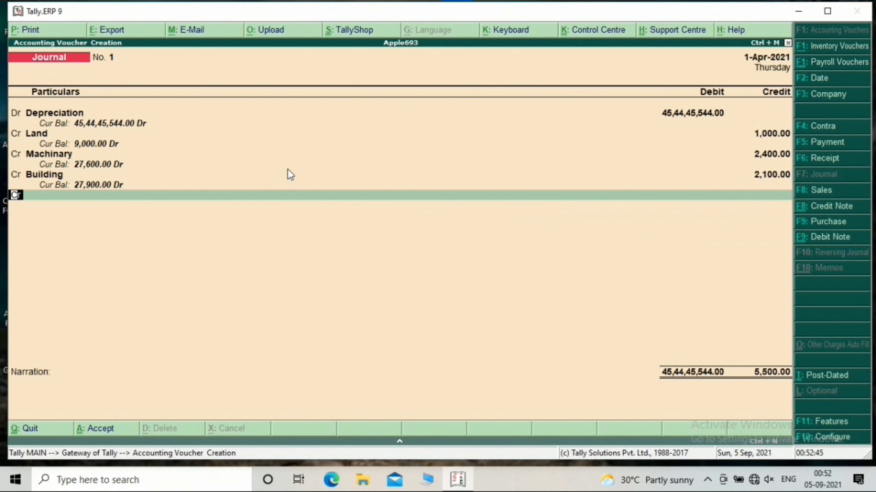
Step: Check the asset depreciation amounts by calculating 30000*8% and 30000*7% in the built-in calculator
key("ctrl+n")
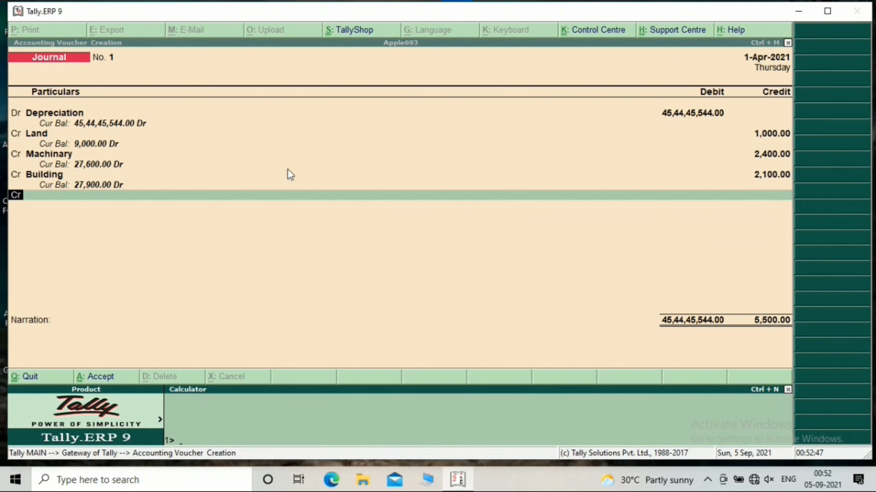
type("30000*8%")
key("Return")
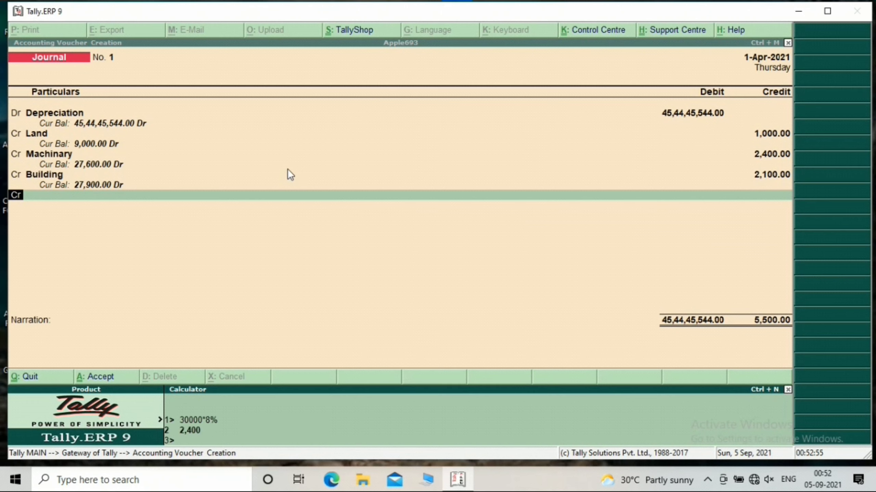
type("30000*7%")
key("Return")
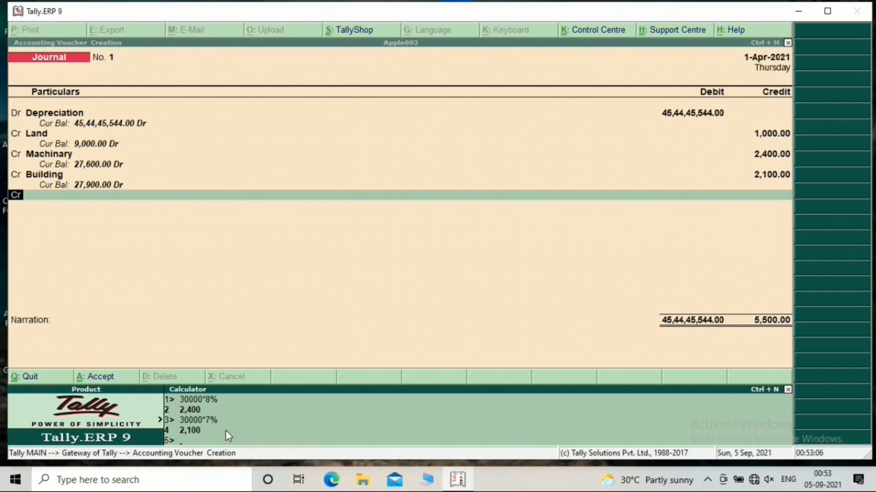
key("ctrl+m")
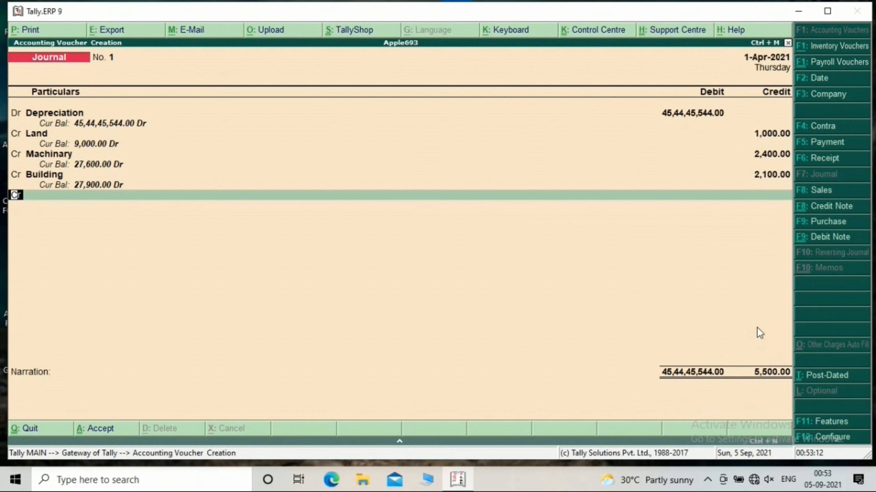
Step: Go back to the Depreciation line of the journal and set its debit amount to 5500
key("Up")
key("Up")
key("Up")
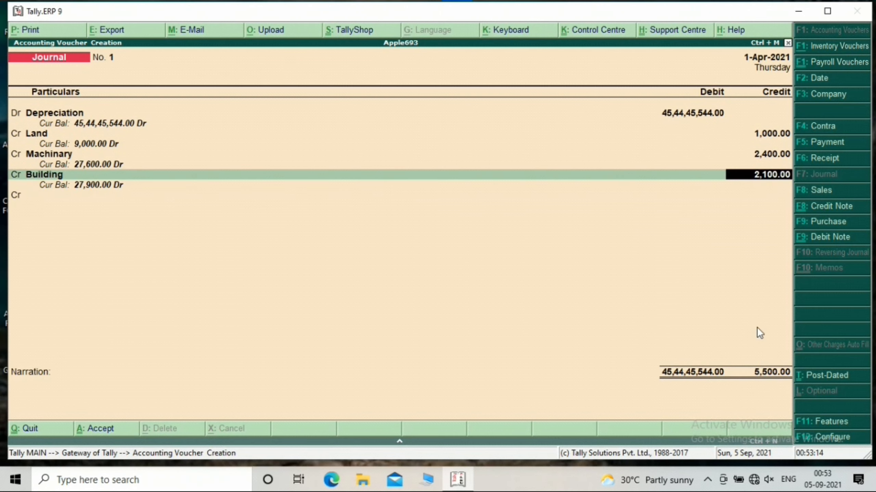
key("Up")
key("Up")
key("Up")
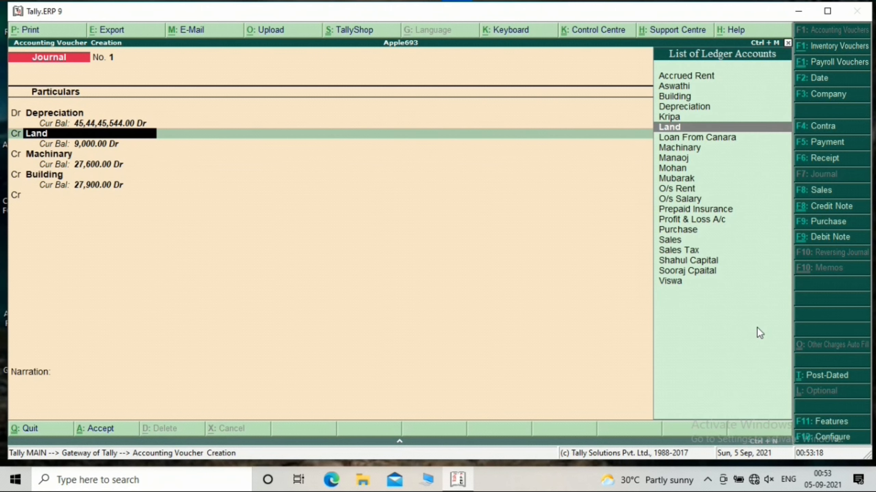
key("Up")
key("Up")
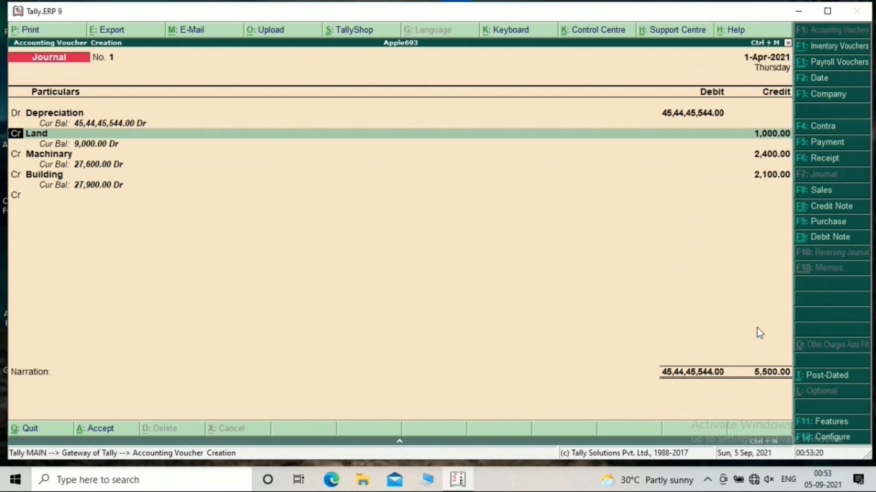
key("BackSpace")
type("55000")
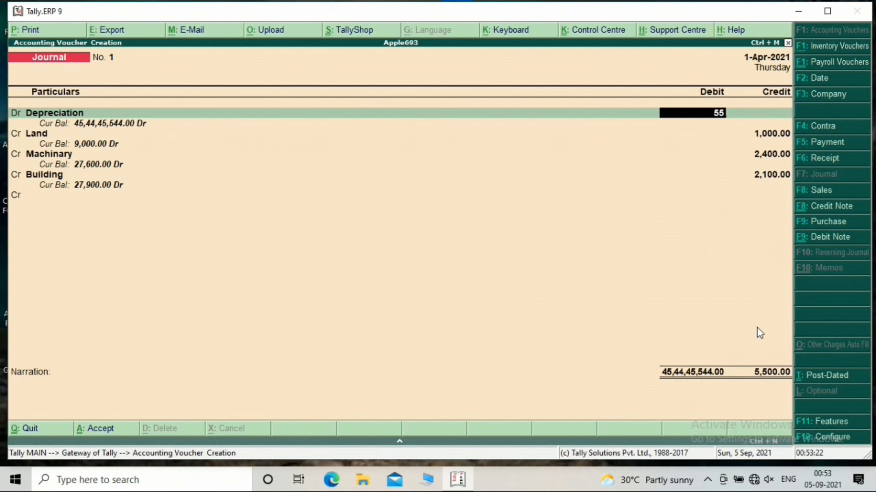
key("BackSpace")
key("Return")
Step: Keep the Land, Machinary and Building credit lines, leave the narration empty, and save the depreciation journal
key("Return")
key("Return")
key("Return")
key("Return")
key("Return")
key("Return")
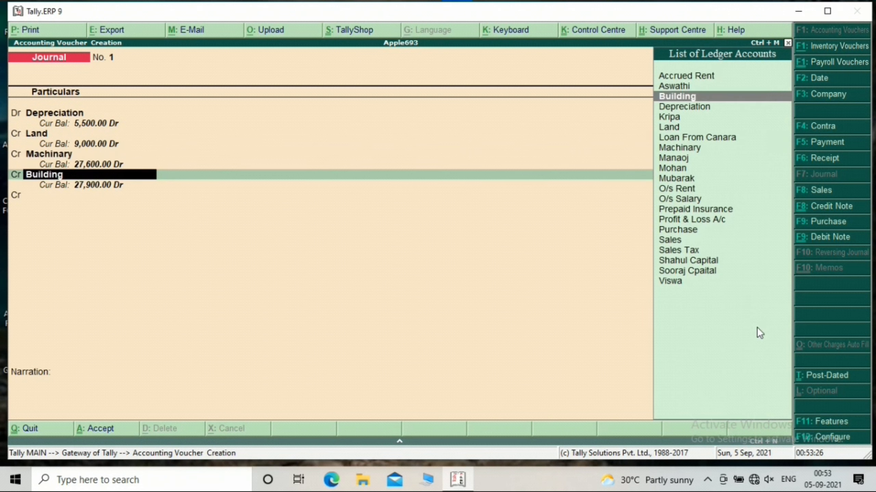
key("Return")
key("Return")
key("Return")
key("Return")
key("Return")
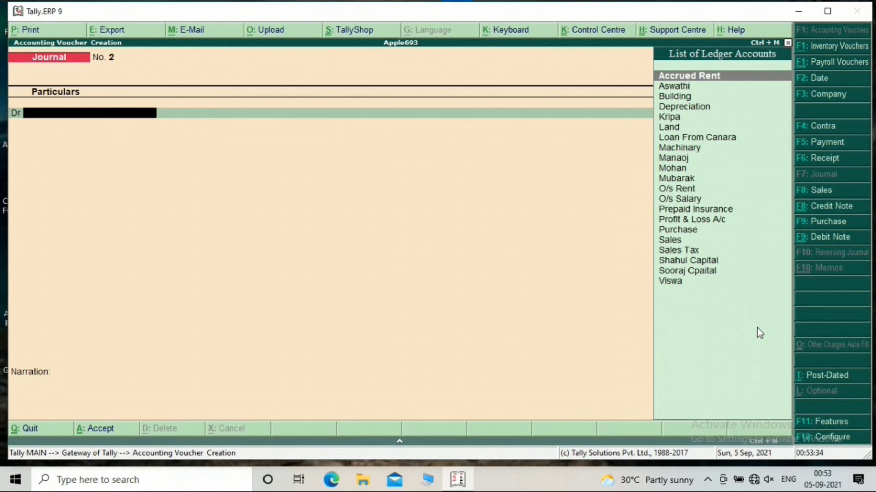
Step: Start a contra voucher and credit Hdfc Bank with 10000, keeping Cheque as the bank allocation's transaction type
key("F4")
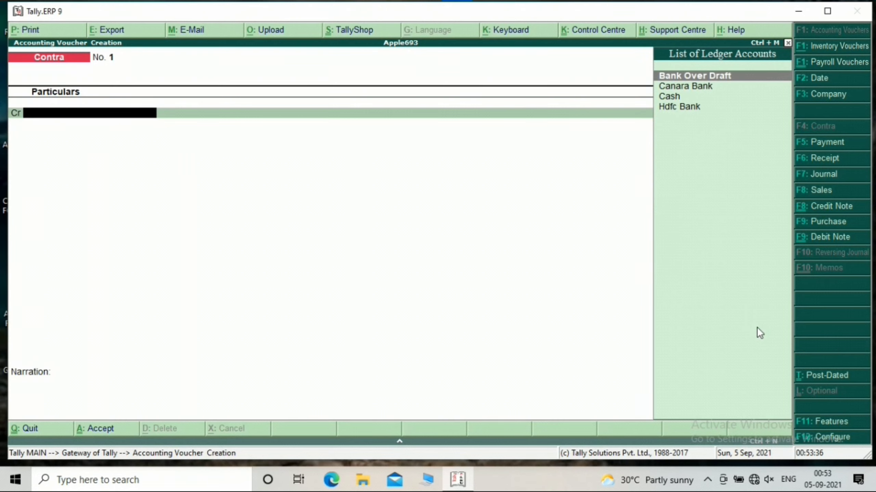
type("hd")
key("Return")
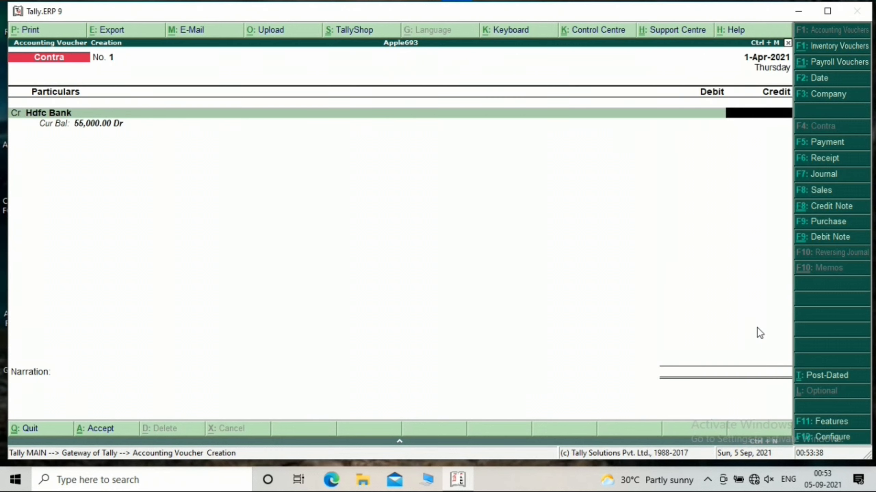
type("10000")
key("Return")
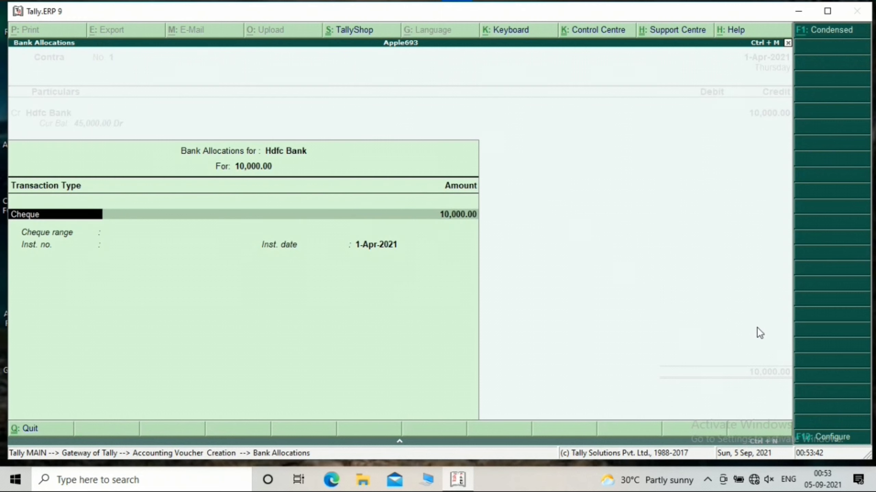
key("Return")
key("Return")
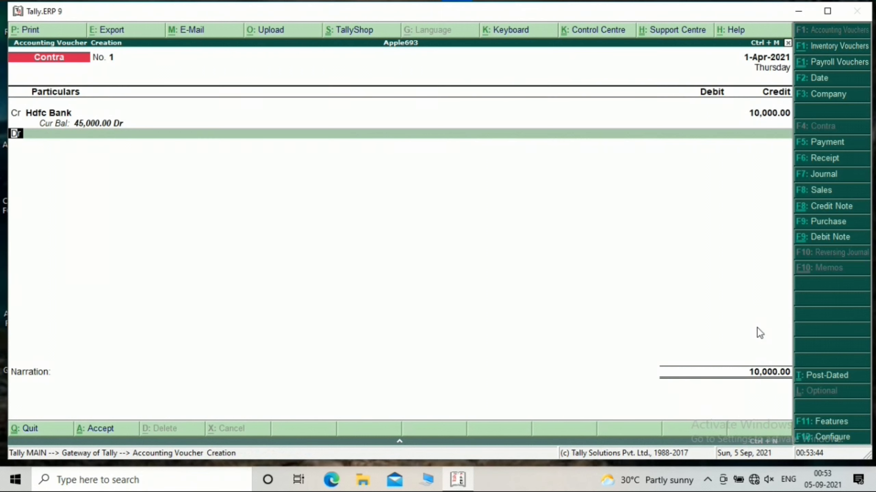
Step: Debit Cash with the full 10000 and save the contra voucher
key("Return")
type("Cas")
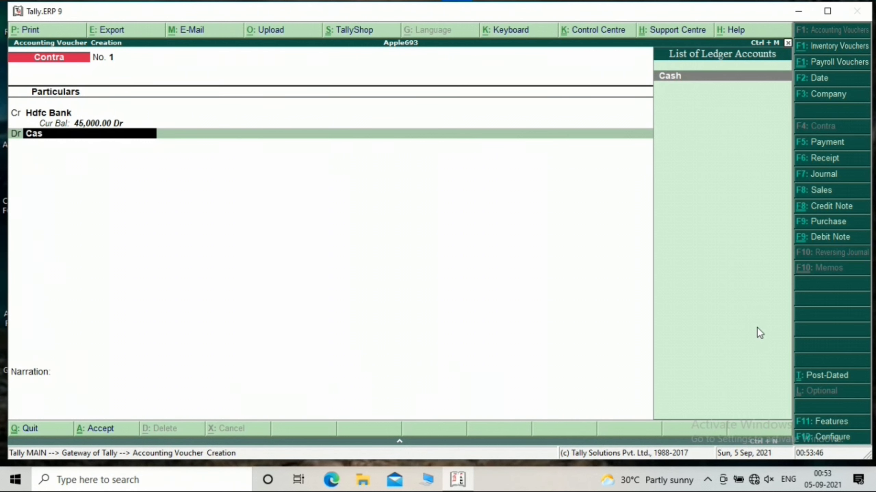
key("Return")
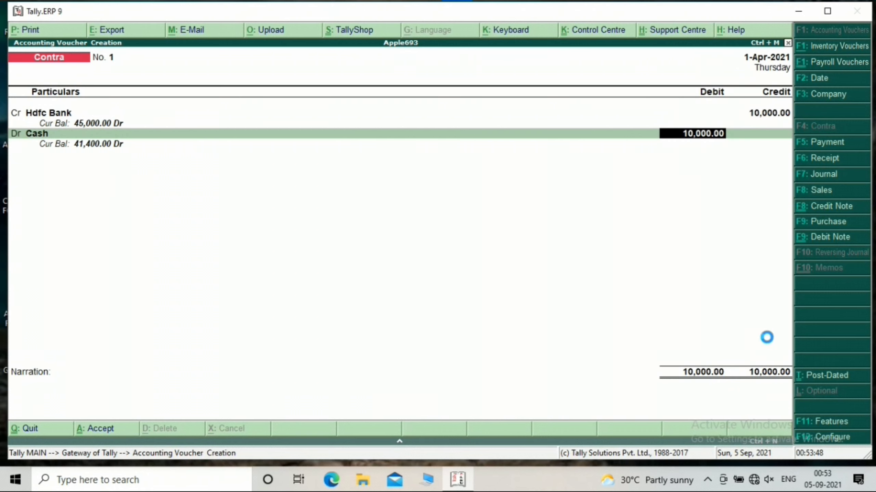
key("ctrl+a")
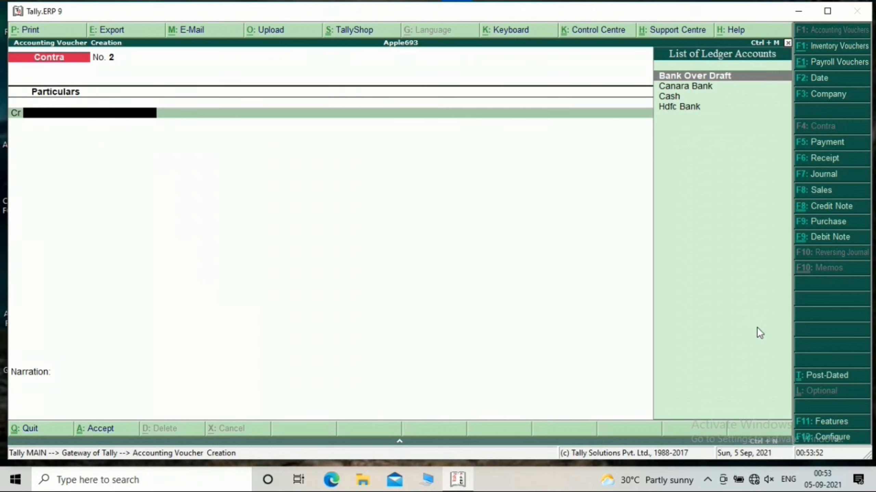
Step: Start a payment voucher and debit the second-listed partner's capital ledger with 2500
key("F5")
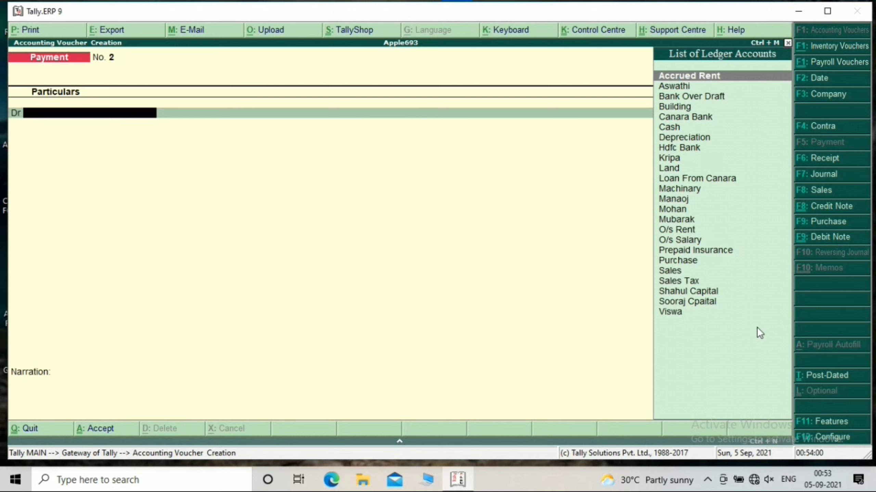
type("So")
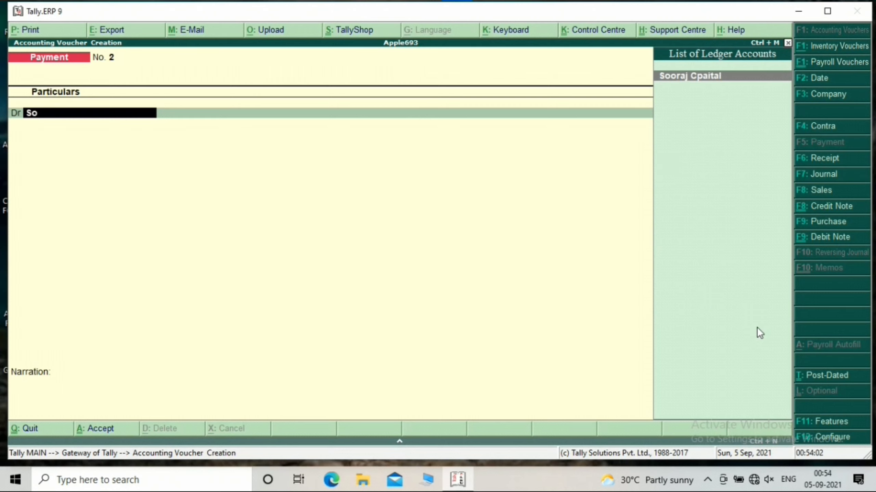
key("Return")
type("2500")
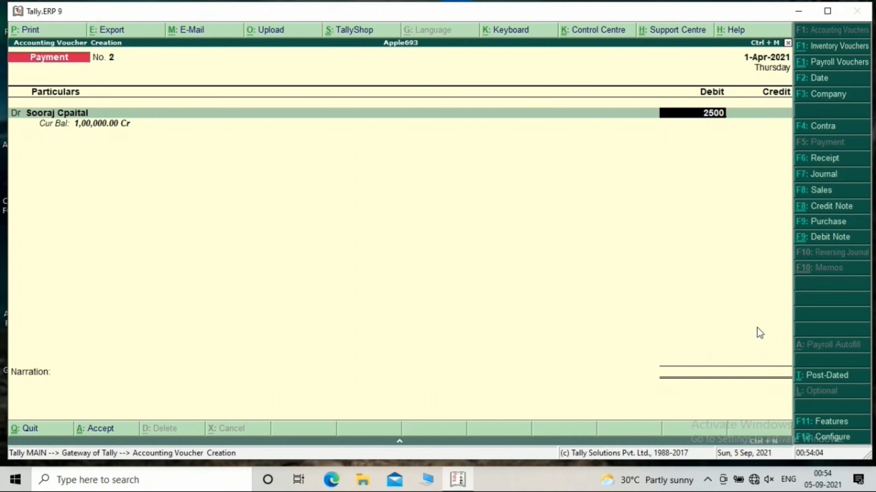
key("Return")
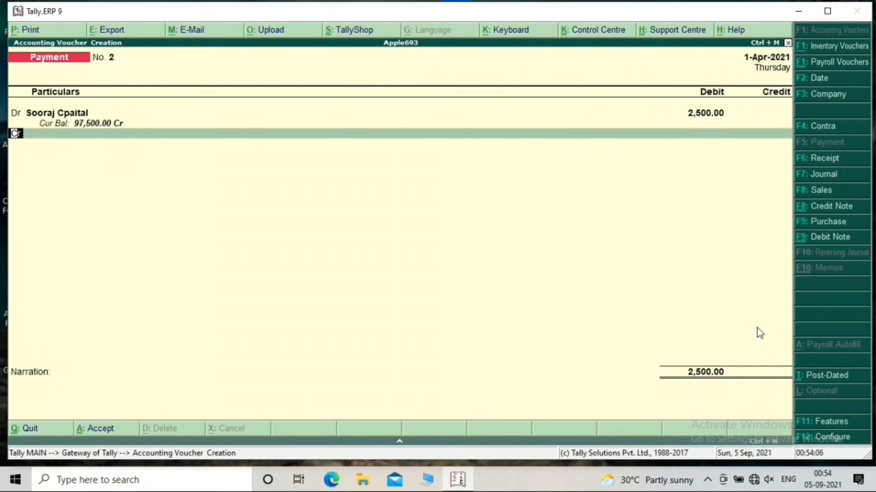
Step: Add a second debit line to the payment for the other partner's capital ledger with 2500
key("d")
key("Return")
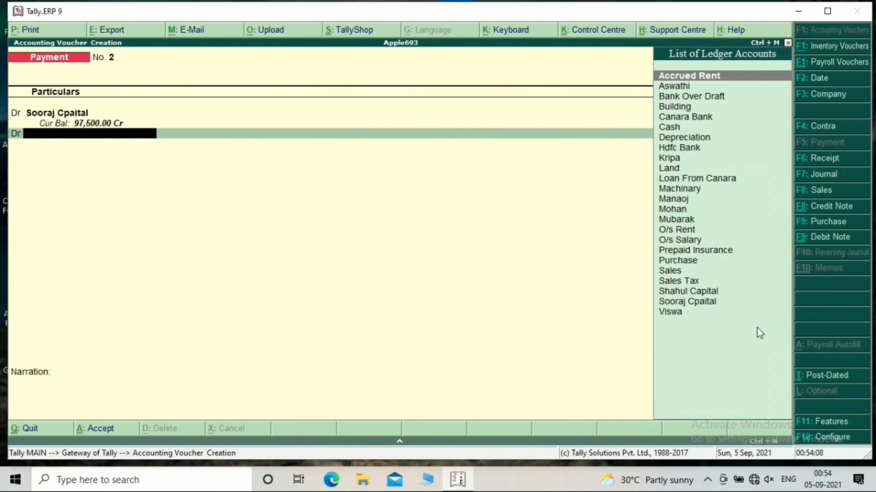
type("Sh")
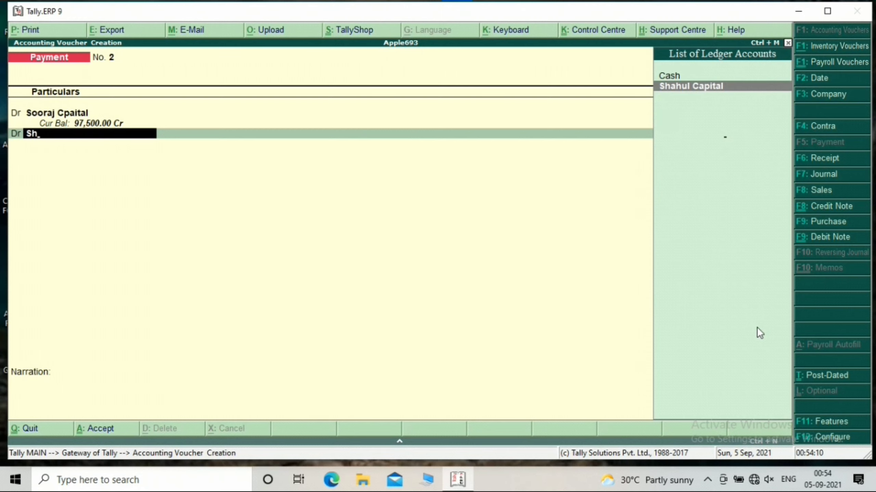
key("Return")
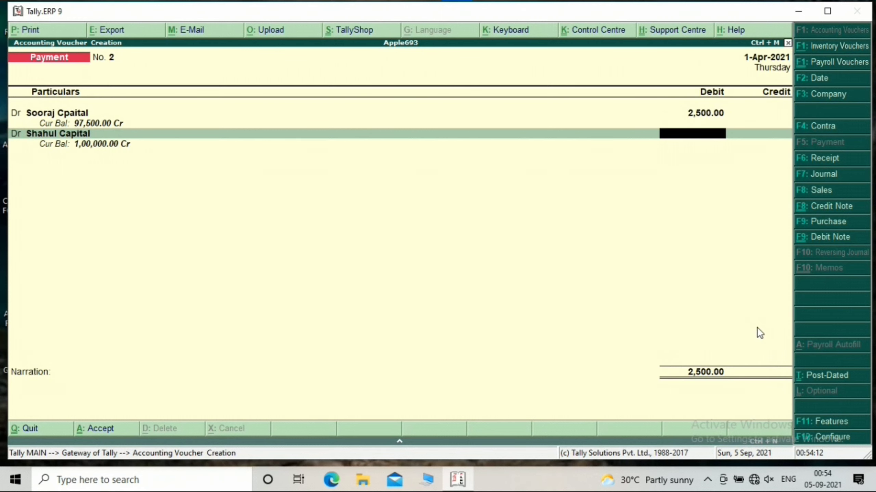
type("2500")
key("Return")
Step: Credit Cash with the full payment amount, leave the narration empty, and save the payment voucher
key("Return")
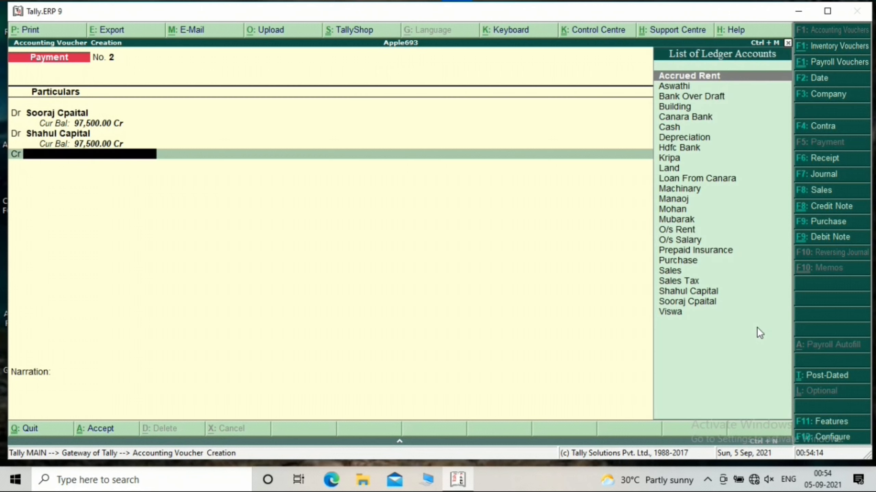
type("Cas")
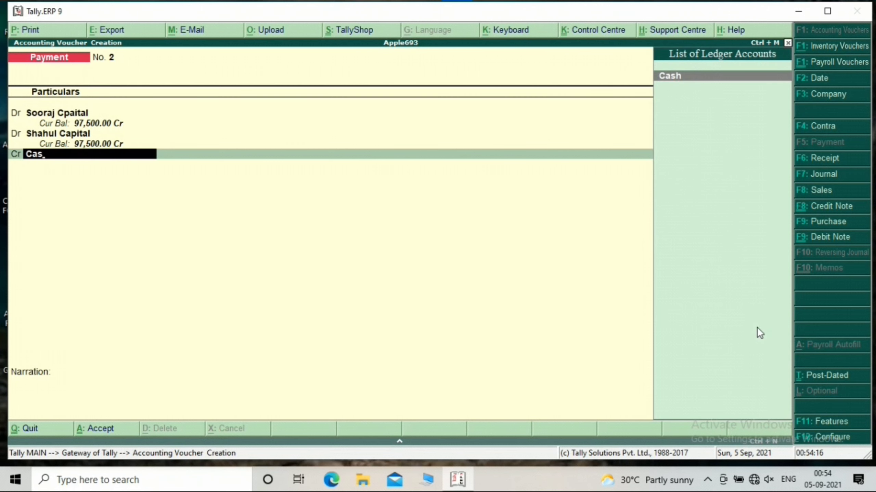
key("Return")
key("Return")
key("Return")
key("Return")
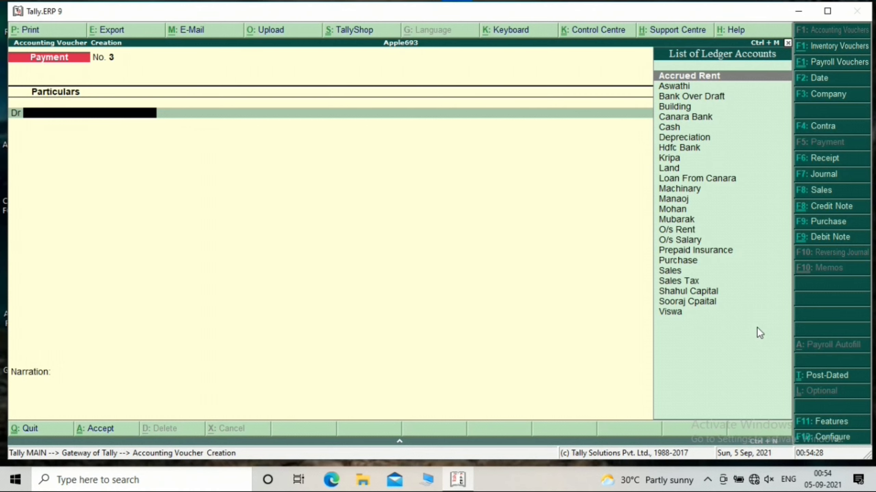
Step: Start a purchase voucher with supplier invoice number 2, keep its date 1-Apr-2021, and choose the last-listed supplier as the party account
key("F9")
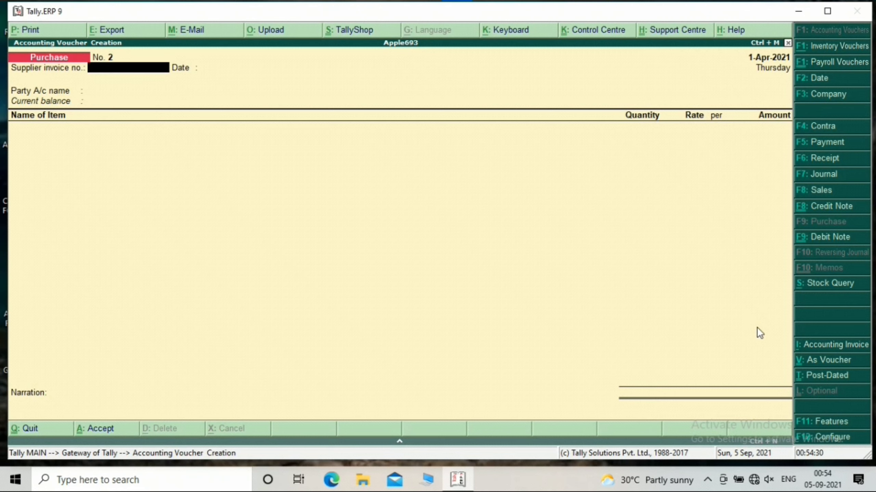
type("2")
key("Return")
key("Return")
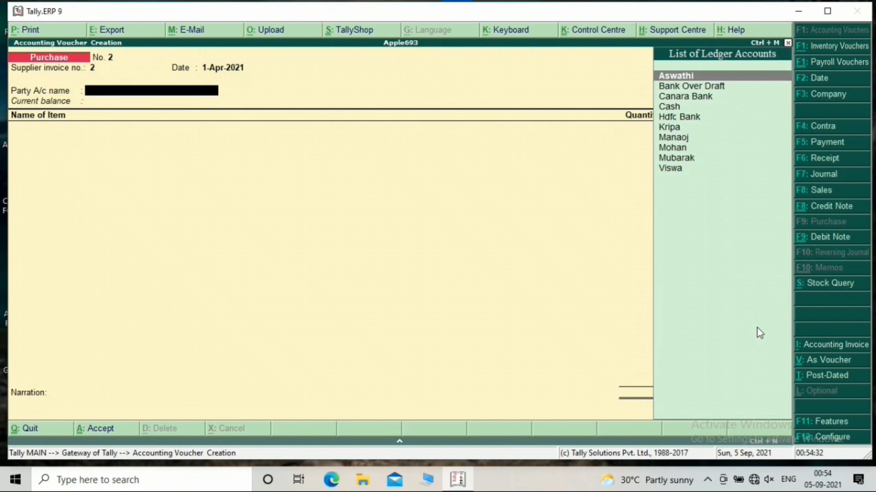
type("Vi")
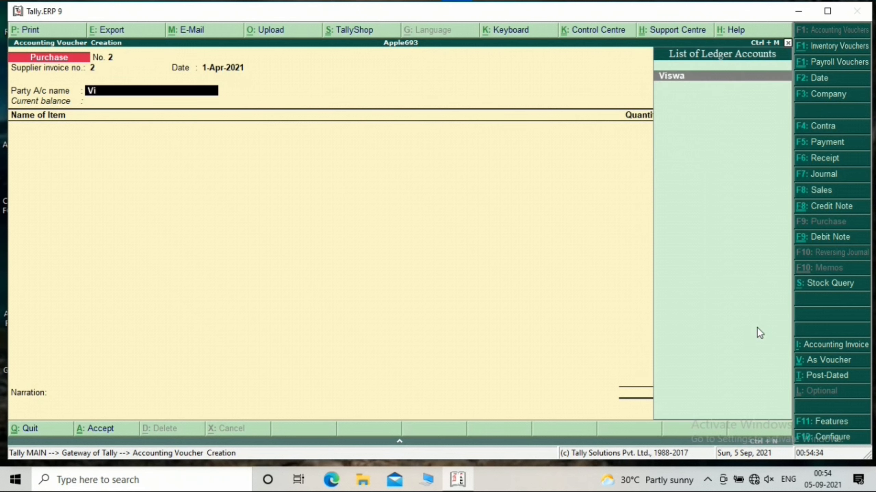
key("Return")
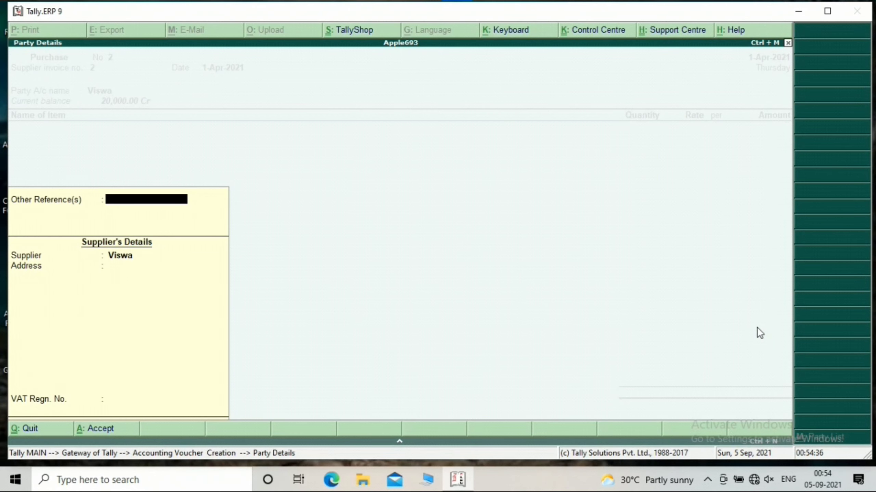
Step: Accept the supplier details and add 25 nos of Raymonds at the default rate, allocated in full to the Purchase ledger
key("Return")
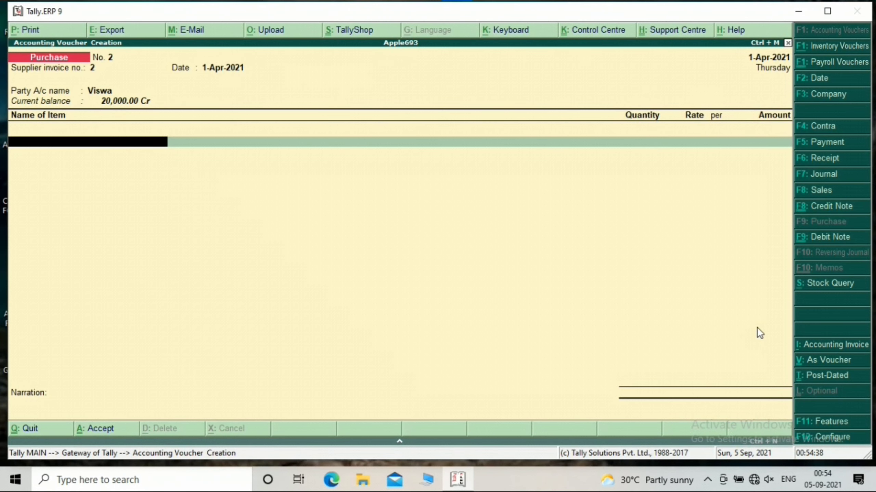
type("R")
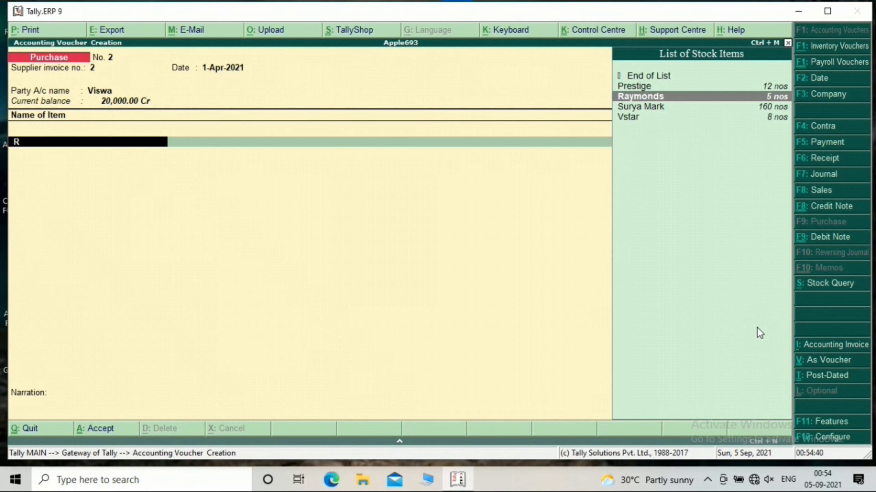
key("Return")
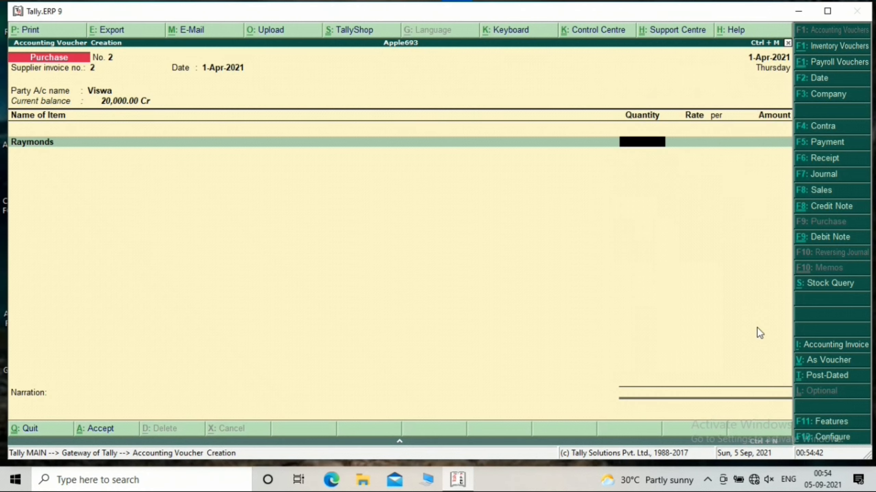
type("25")
key("Return")
key("Return")
key("Return")
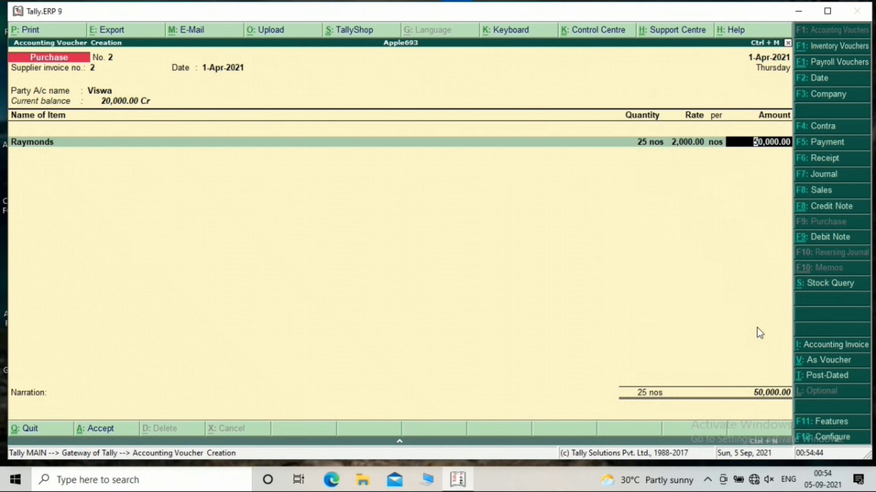
key("Return")
key("Return")
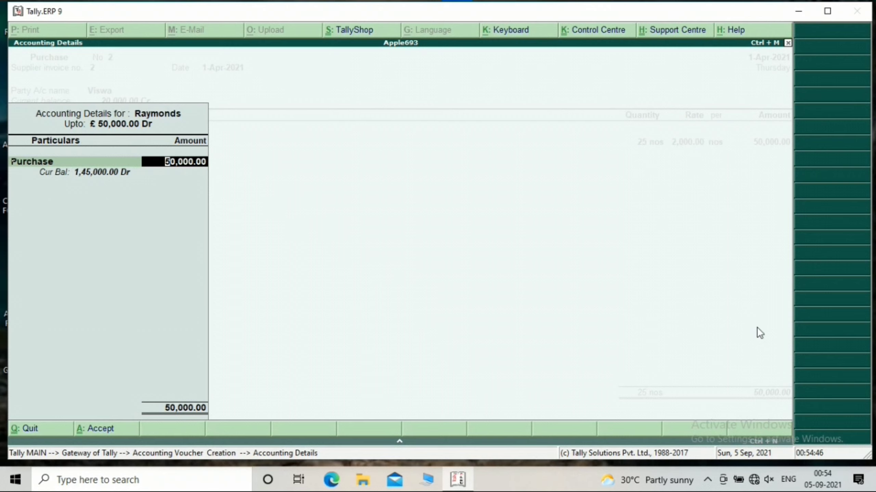
key("Return")
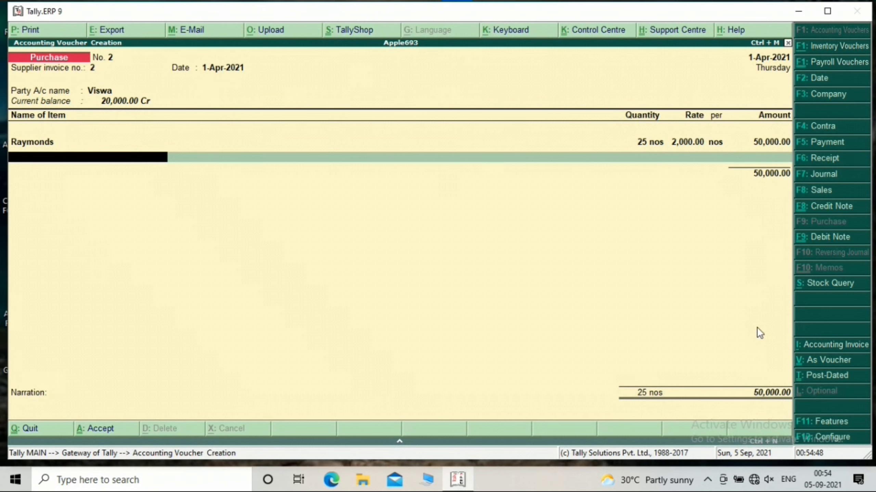
Step: Add 200 nos of Prestige at the default rate to the purchase voucher, allocated in full to the Purchase ledger
type("P")
key("Return")
type("200")
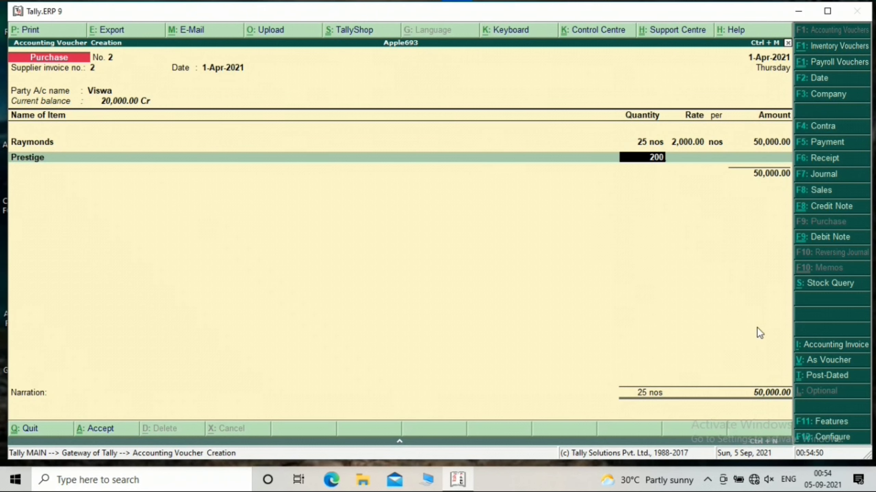
key("Return")
key("Return")
key("Return")
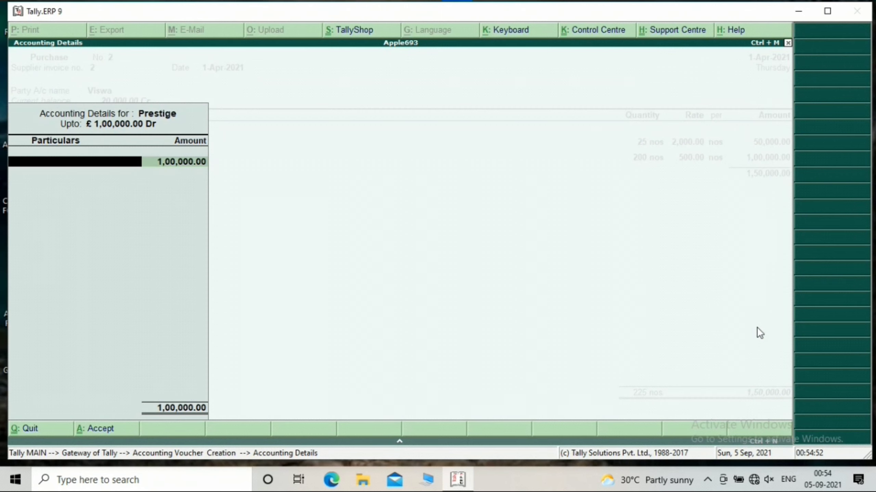
key("Return")
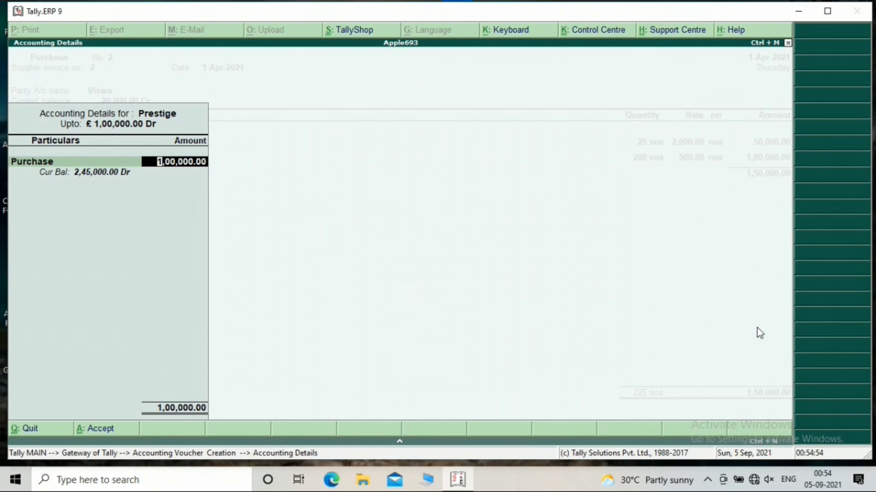
key("Return")
Step: Add 100 nos of Vstar at the default rate to the purchase voucher, allocated in full to the Purchase ledger
type("V")
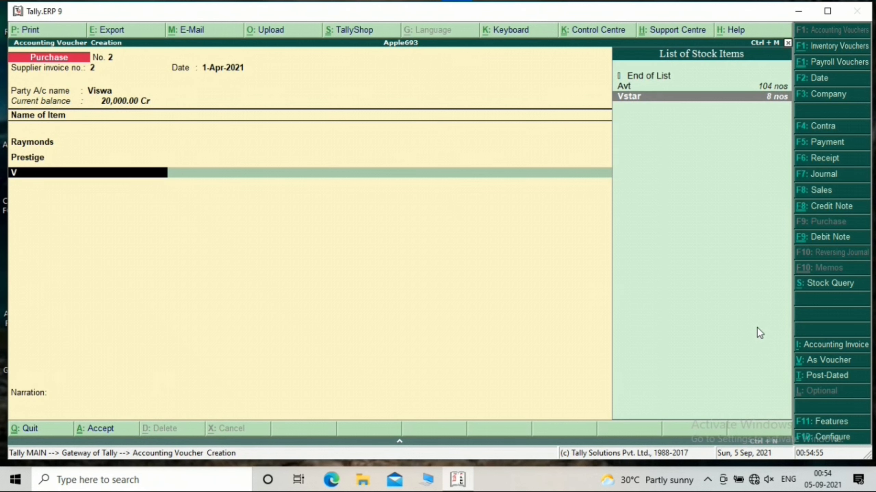
key("Return")
type("100")
key("Return")
key("Return")
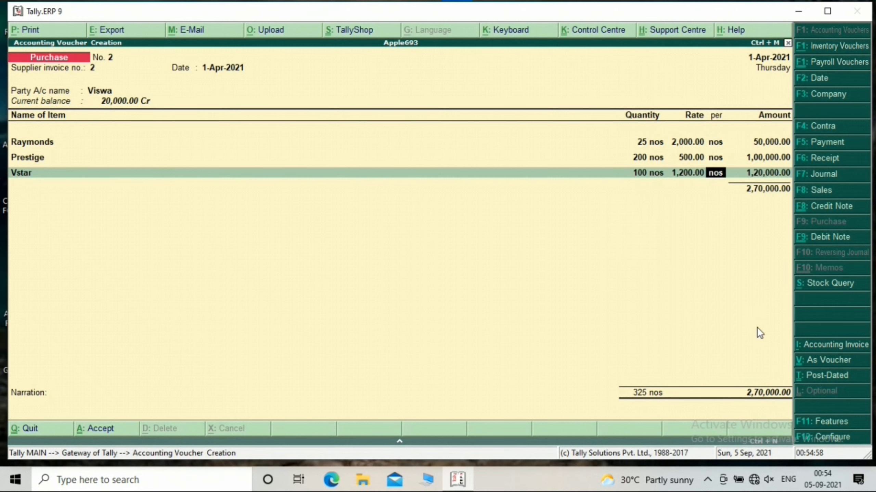
key("Return")
key("Return")
key("Return")
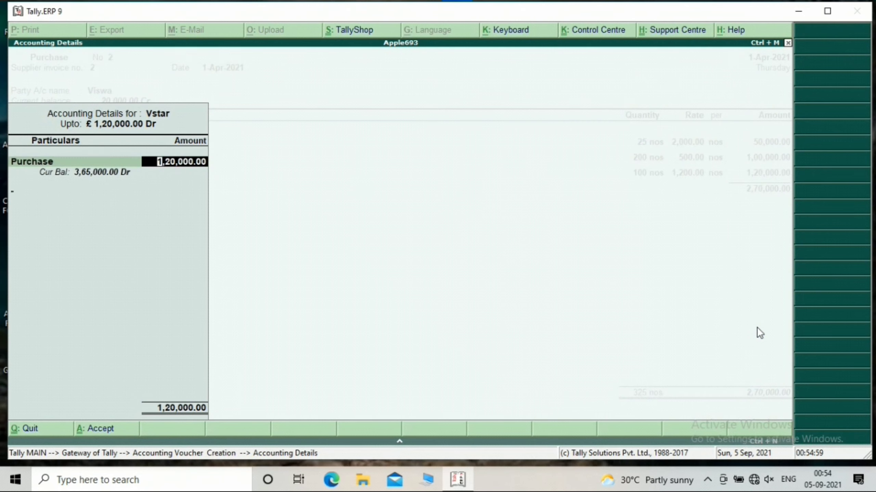
key("Return")
Step: End the item list, record the full amount as New Ref 2, and save the purchase voucher without a narration
key("Return")
key("Return")
key("Return")
key("Return")
key("Return")
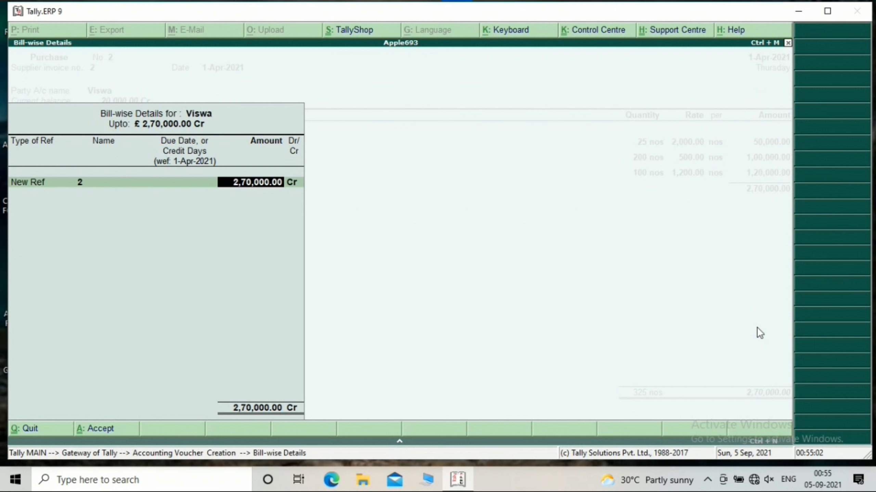
key("Return")
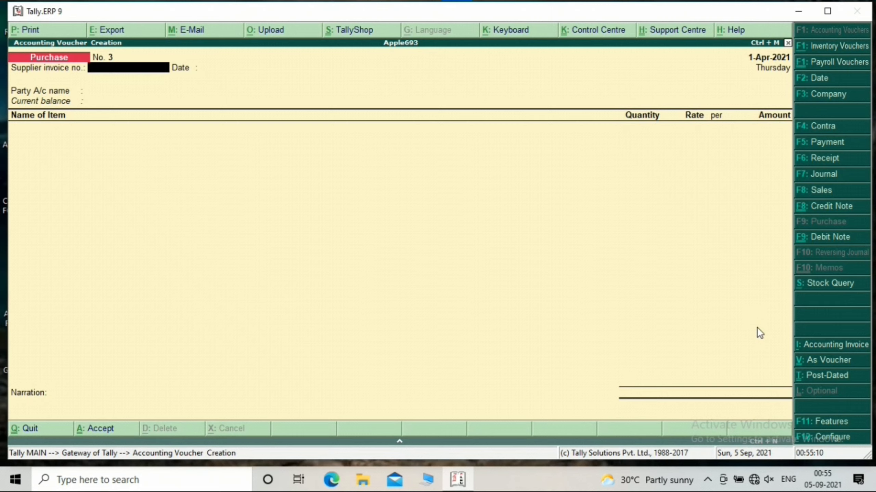
Step: Start a debit note against original invoice 2 dated 1-Apr-2021 for the last-listed supplier and accept the default party details
key("ctrl+F9")
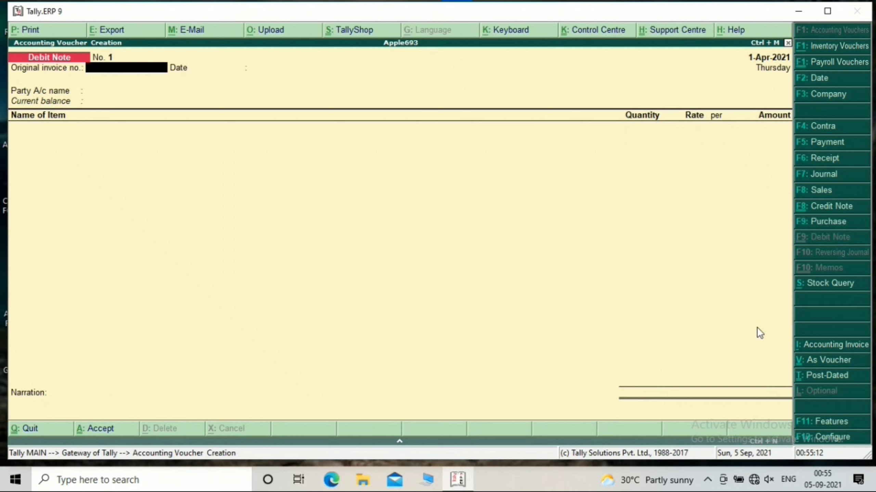
type("2")
key("Return")
key("Return")
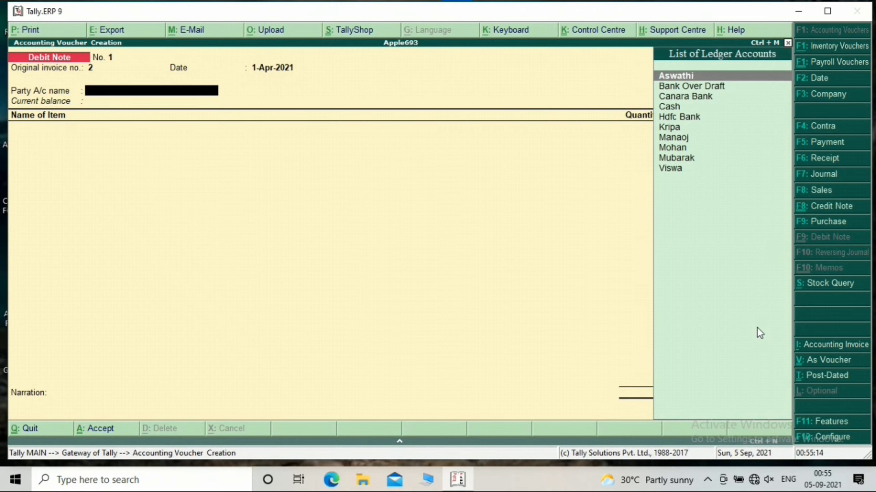
type("V")
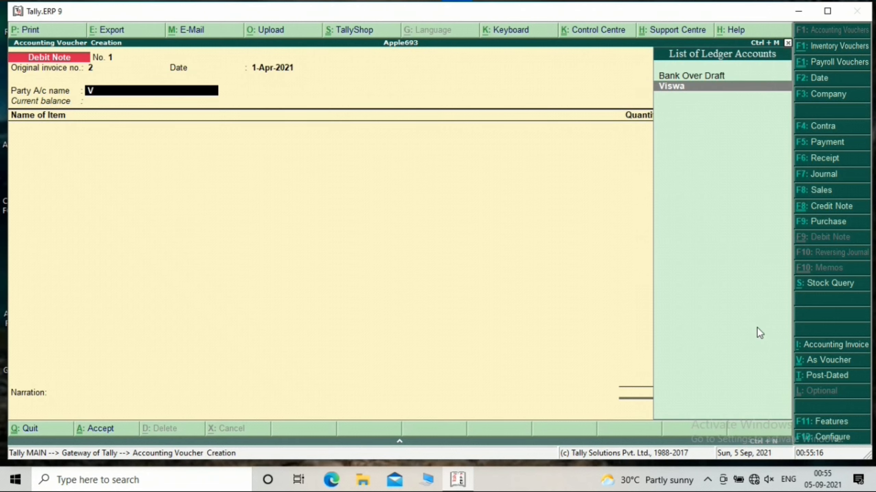
key("Return")
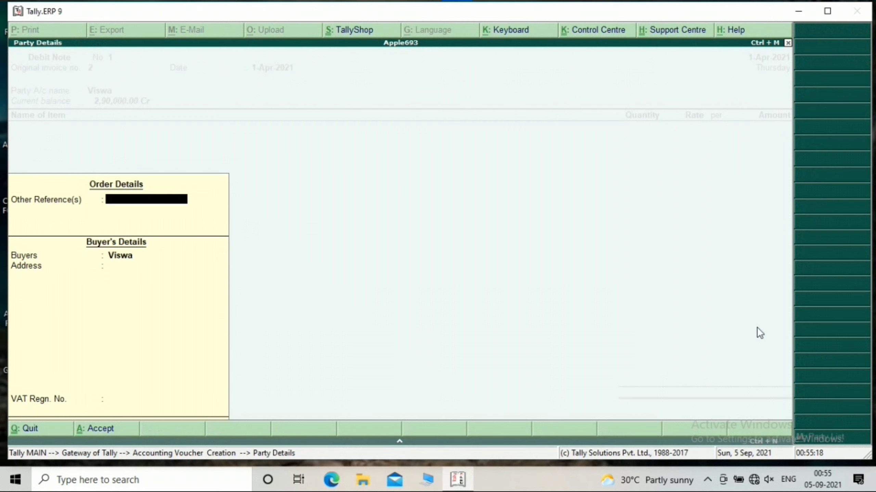
key("ctrl+a")
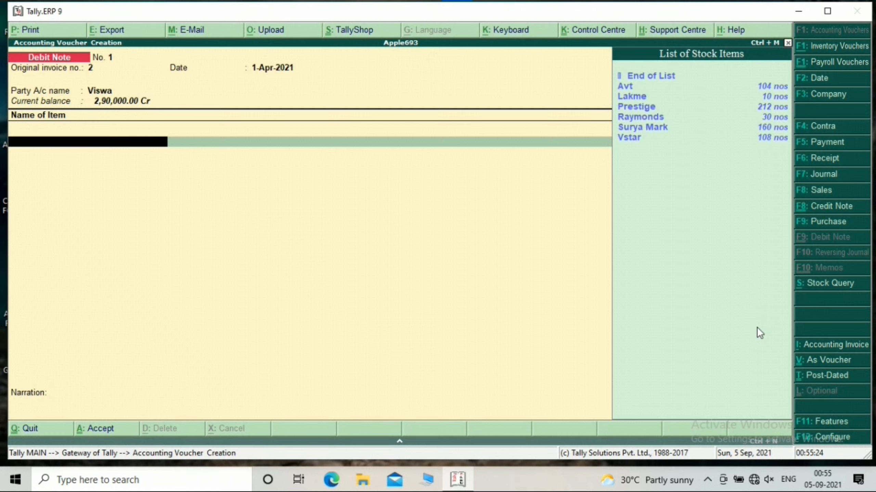
Step: Add 2 nos of Raymonds at the default rate to the debit note and proceed to its ledger allocation
key("Down")
key("Down")
key("Down")
key("Down")
key("Down")
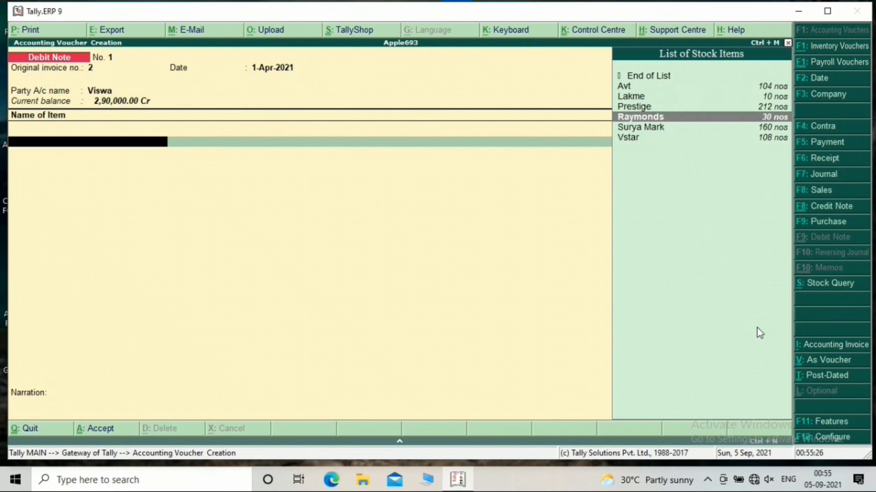
key("Return")
type("2")
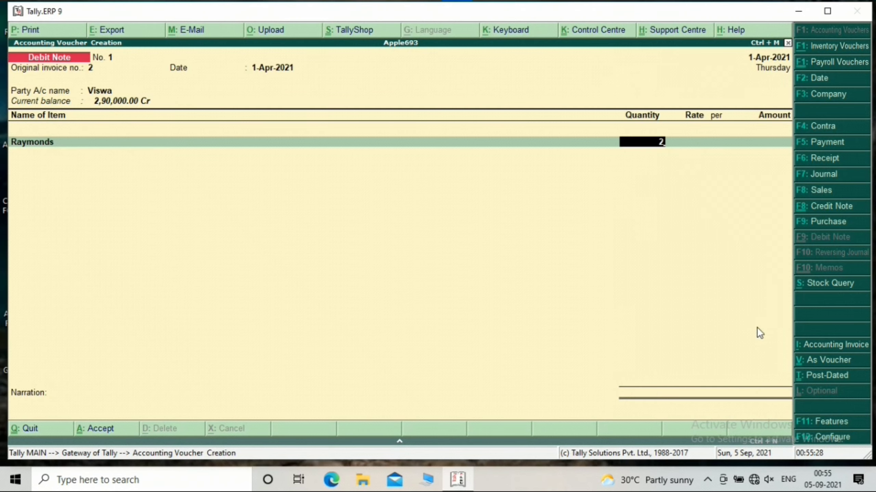
key("Return")
key("Return")
key("Return")
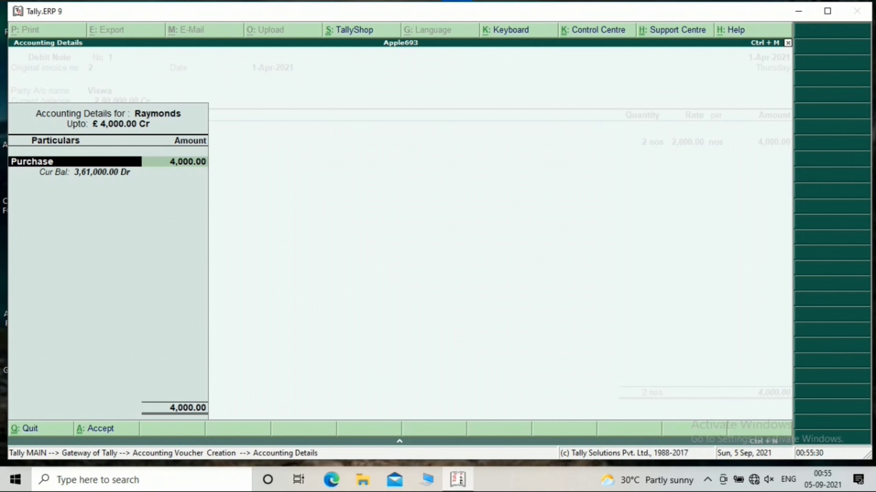
Step: Create a Purchase Return ledger under Purchase Accounts and allocate the full Raymonds amount to it
key("alt+c")
type("Purc")
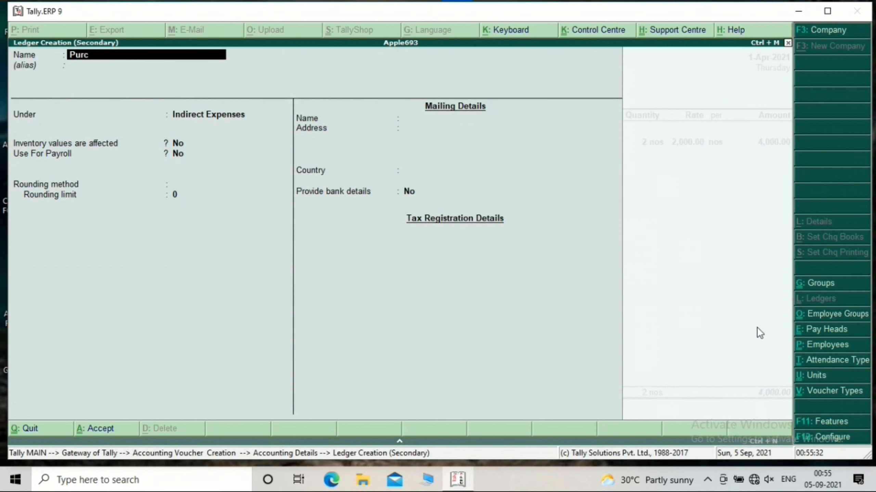
type("hase Return")
key("Return")
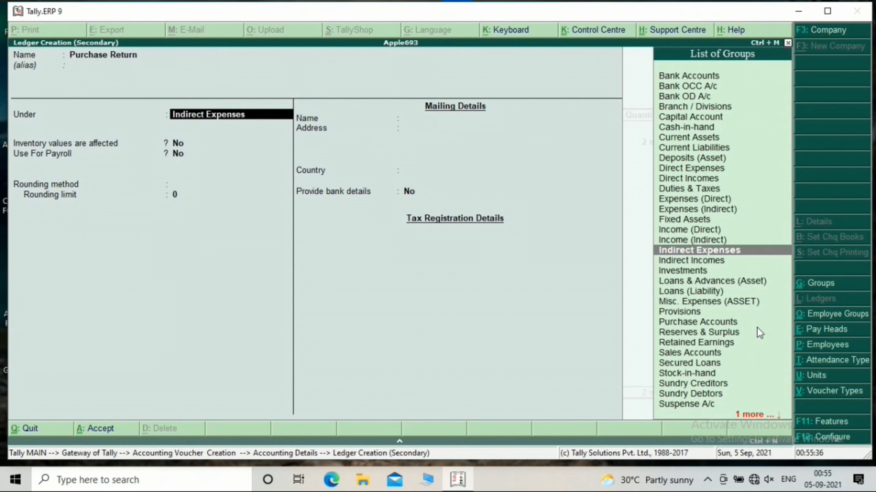
type("Pu")
key("Return")
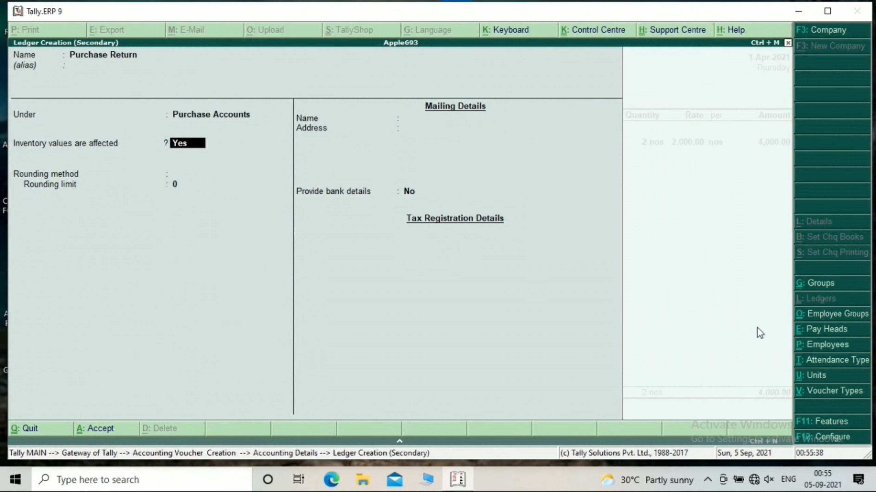
key("ctrl+a")
key("Return")
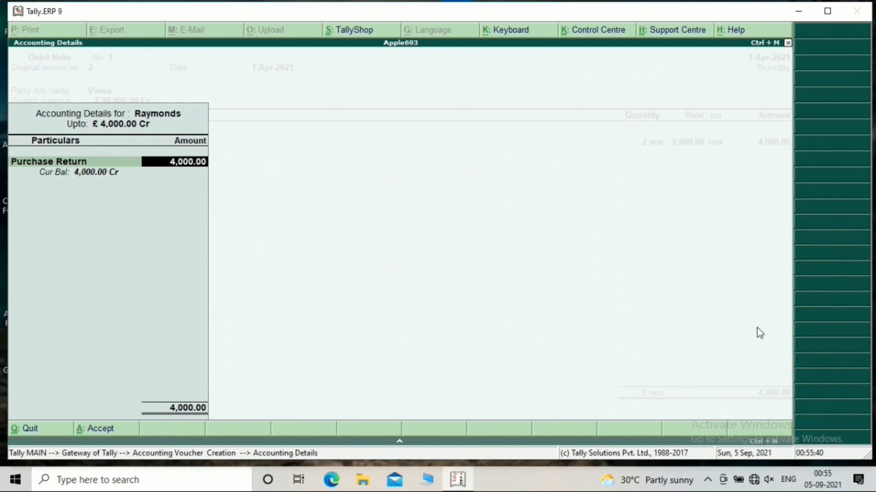
key("Return")
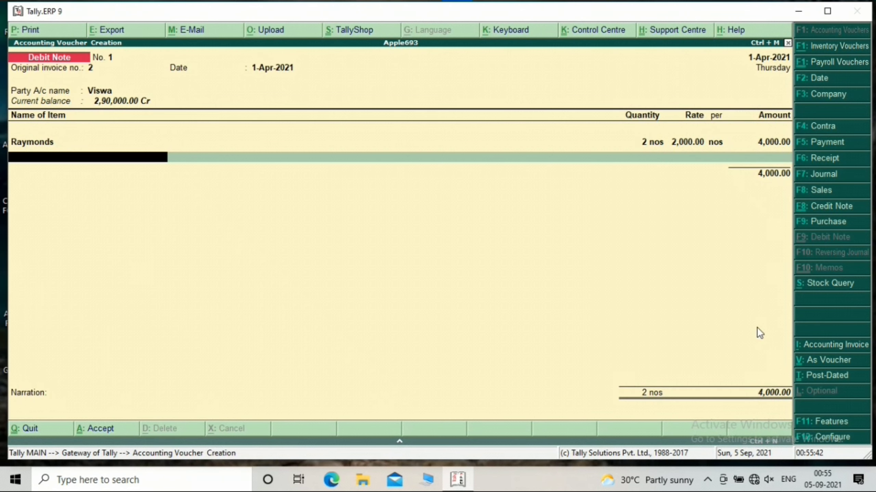
Step: Add 5 nos of Prestige to the debit note, accepting the default rate and ledger allocation
type("Pr")
key("Return")
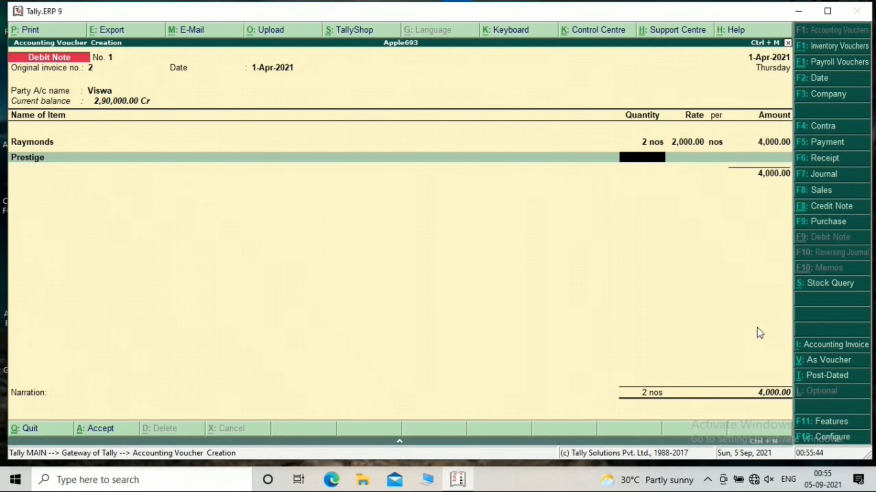
type("5")
key("Return")
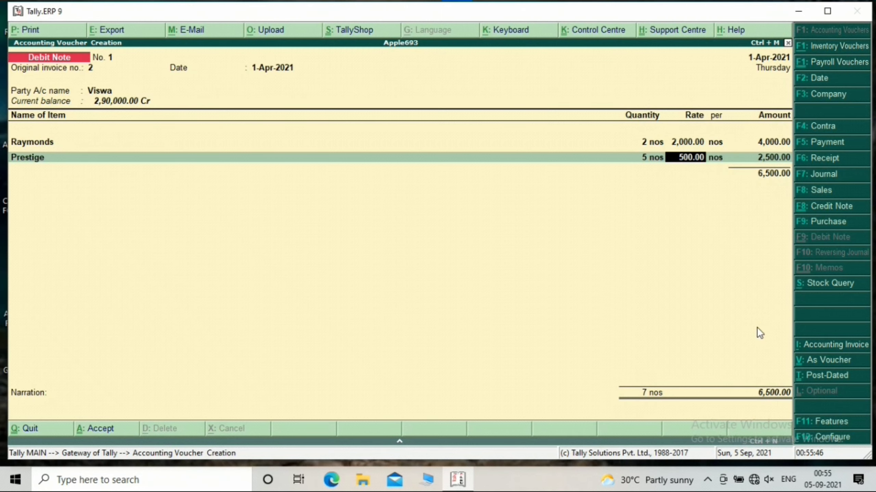
key("Return")
key("Return")
key("Return")
key("Return")
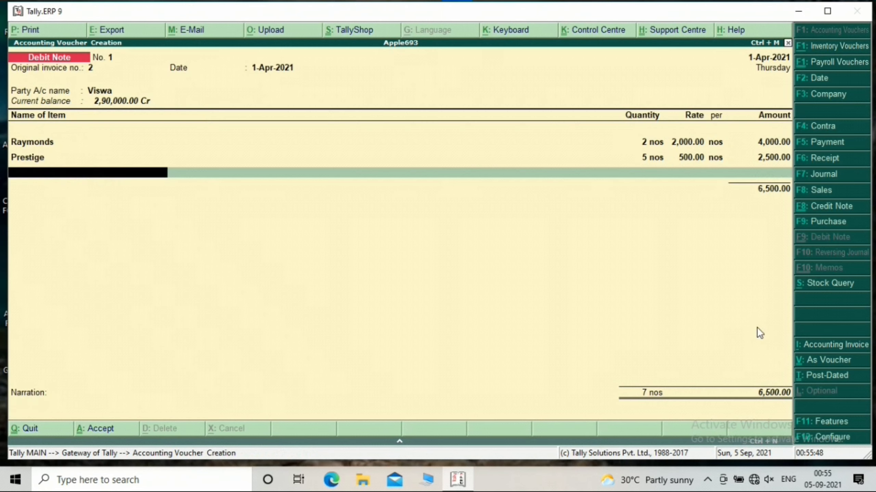
Step: Reopen the Prestige line's accounting details, reallocate its amount to Purchase Return, and end the item list
key("Return")
key("BackSpace")
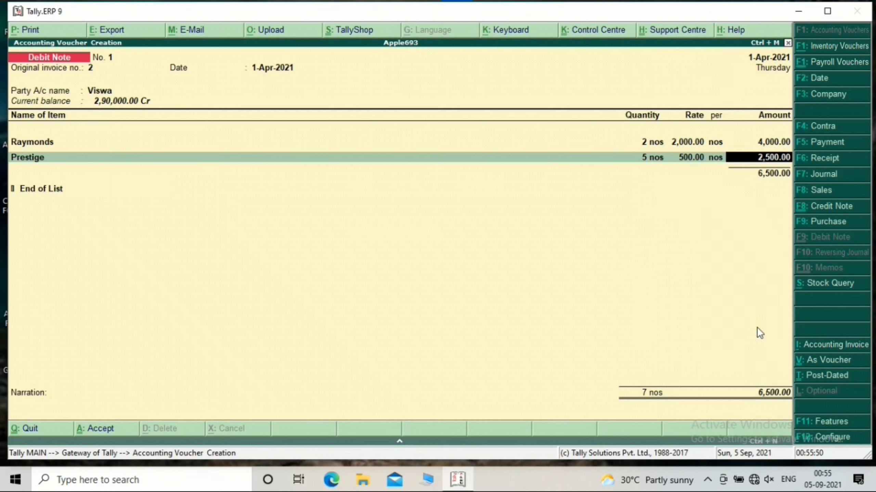
key("Return")
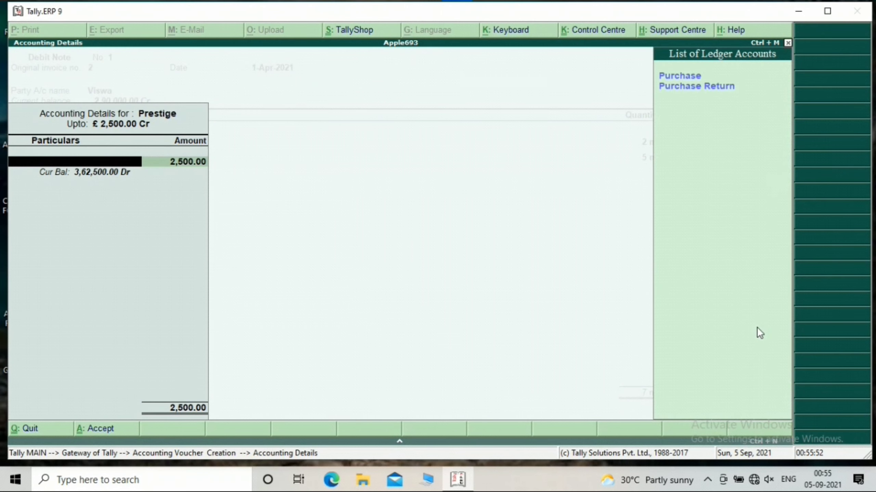
key("Down")
key("Return")
key("Return")
key("Return")
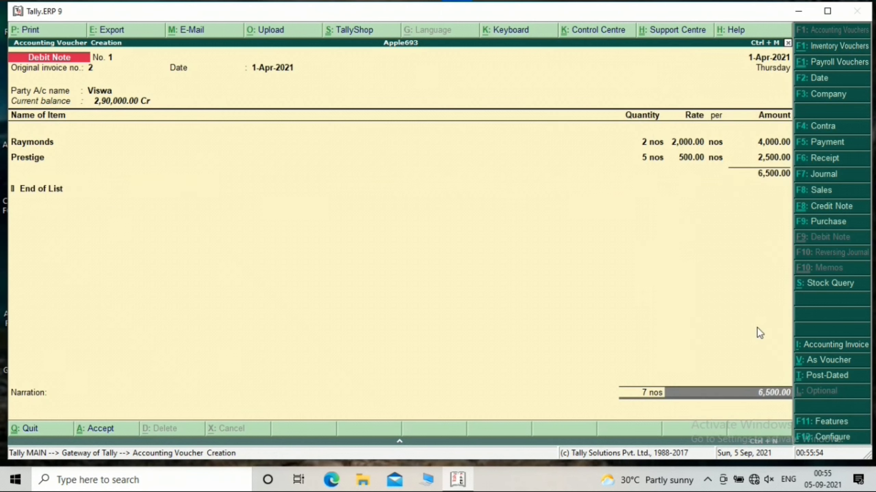
Step: Set the full debit note amount as Agst Ref to pending bill 2 and save the note without a narration
key("Return")
key("Return")
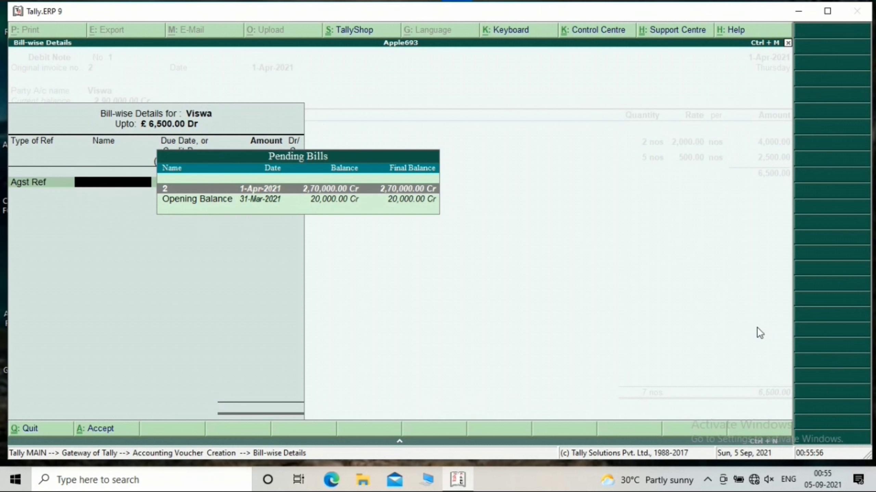
key("Return")
key("Return")
key("Return")
key("Return")
key("Return")
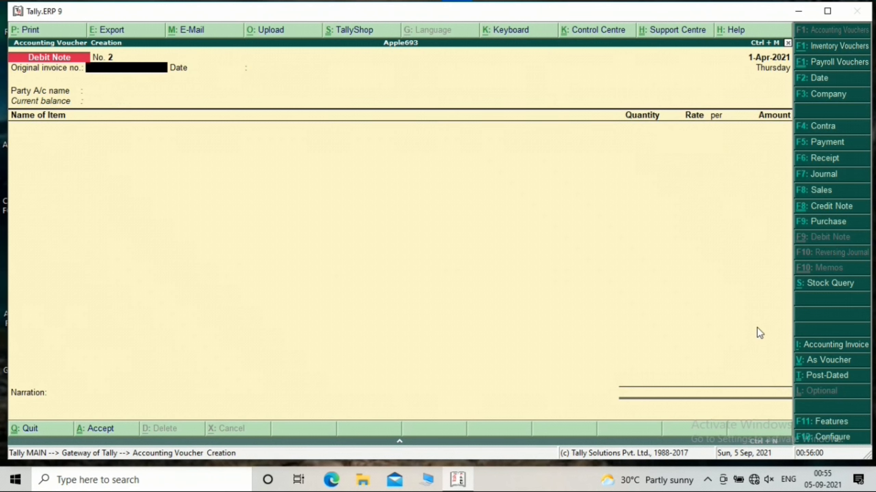
Step: Start a new sales voucher, check the inventory features for zero-valued transactions, and accept them with that option set to Yes
key("F8")
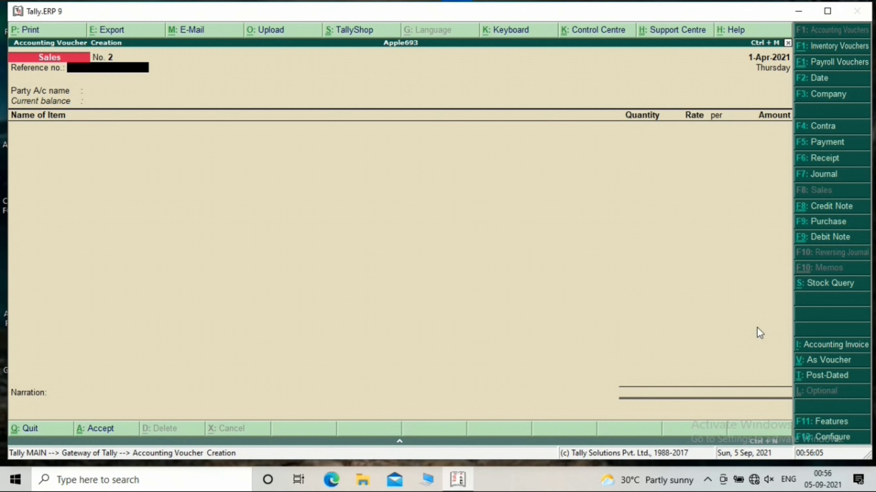
key("F11")
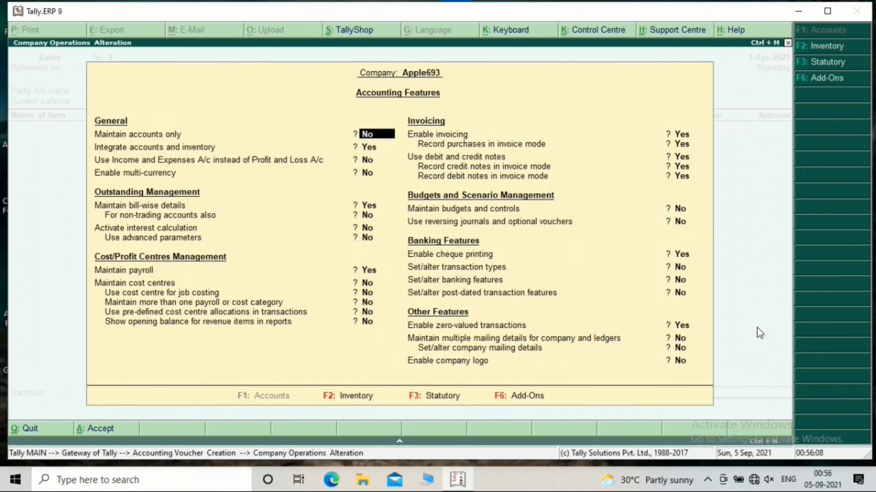
key("F2")
key("Return")
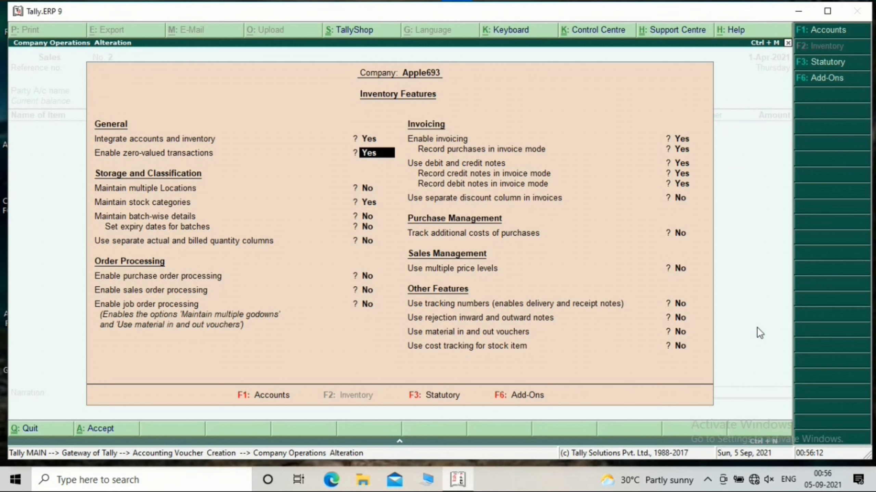
key("ctrl+a")
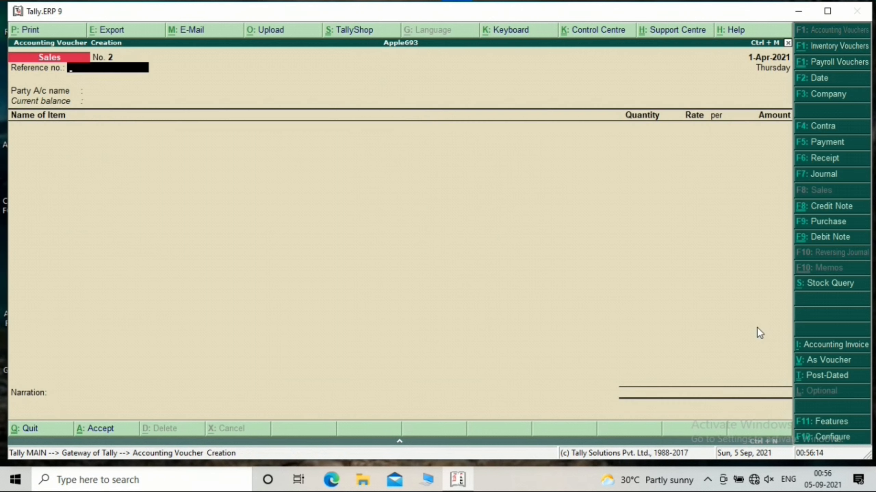
Step: Leave the reference number blank, set Cash as the party account, and accept the default party details
key("Return")
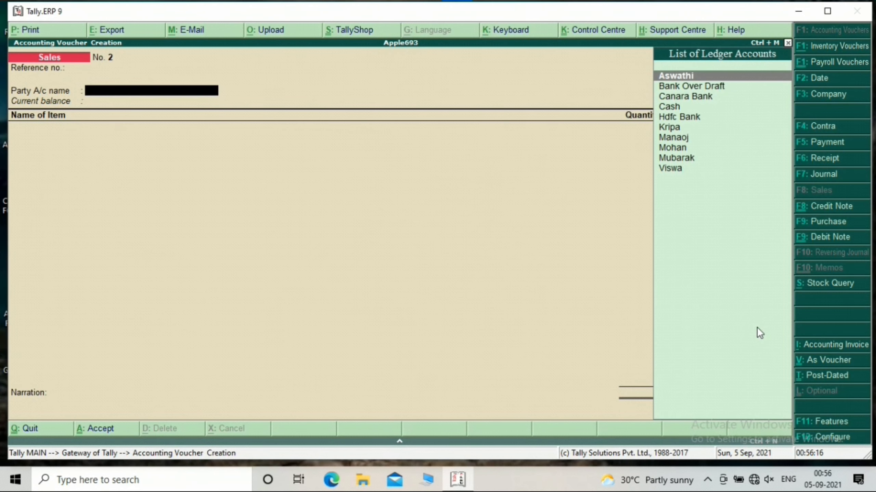
type("Cas")
key("Return")
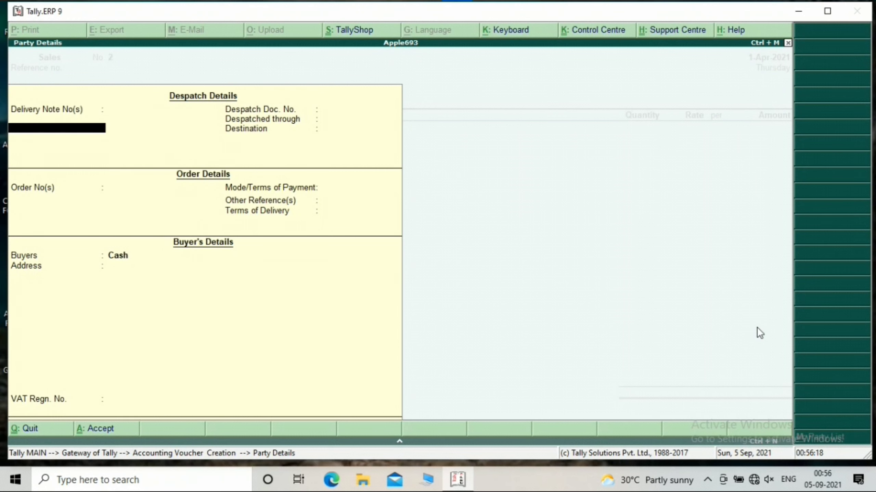
key("ctrl+a")
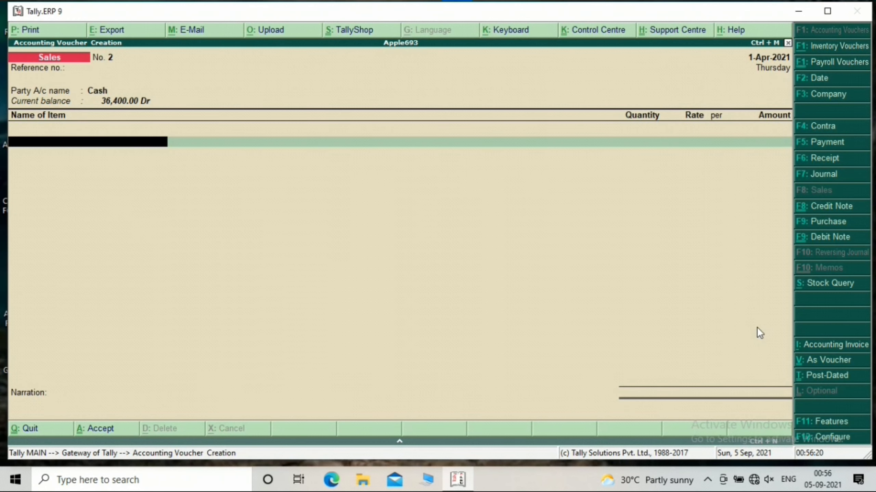
Step: Add 2 nos of Avt to the sales voucher at a zero rate and no amount, allocated to Sales
type("Av")
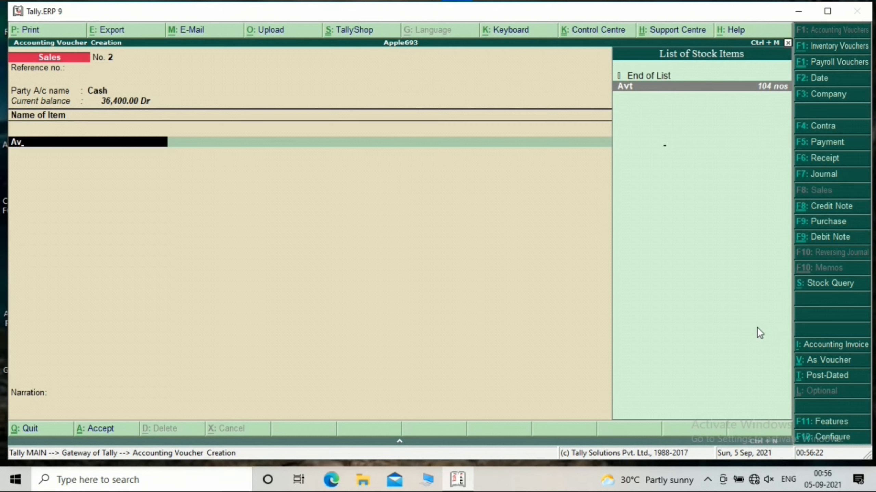
key("Return")
type("2")
key("Return")
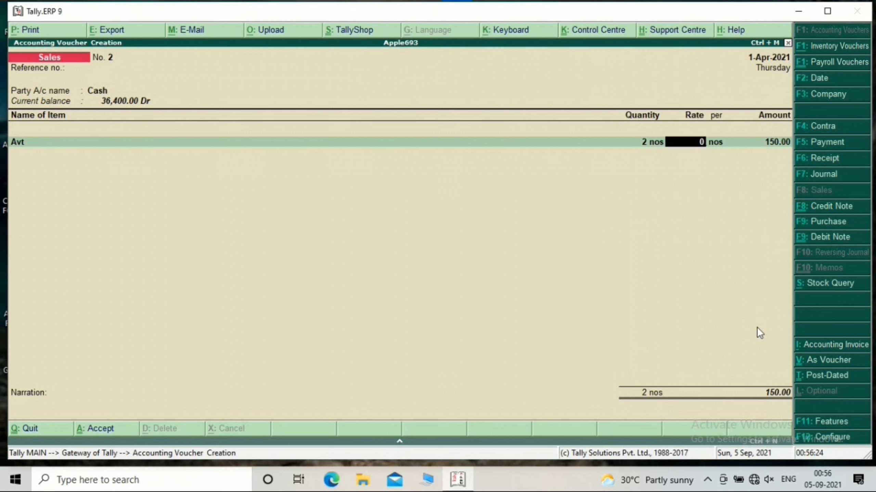
key("Return")
key("Return")
key("Return")
key("Return")
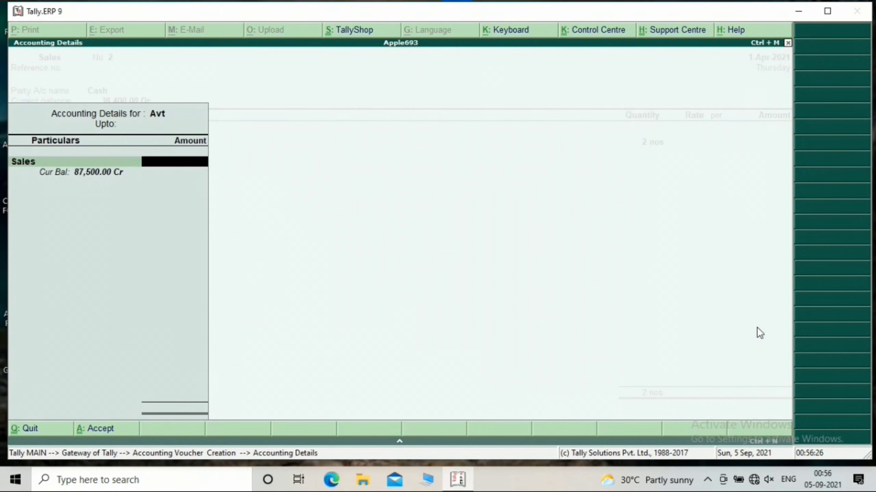
key("Return")
Step: Add 1 nos of Surya Mark to the sales voucher at a zero rate and no amount
type("Su")
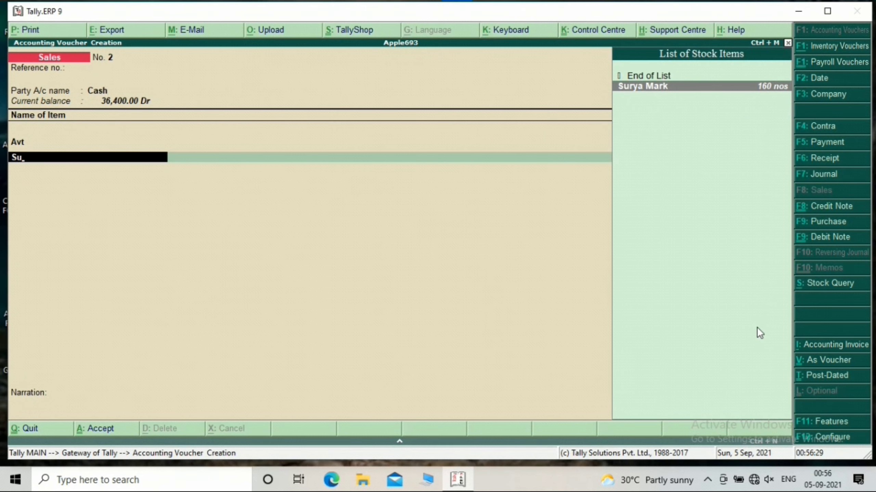
key("Return")
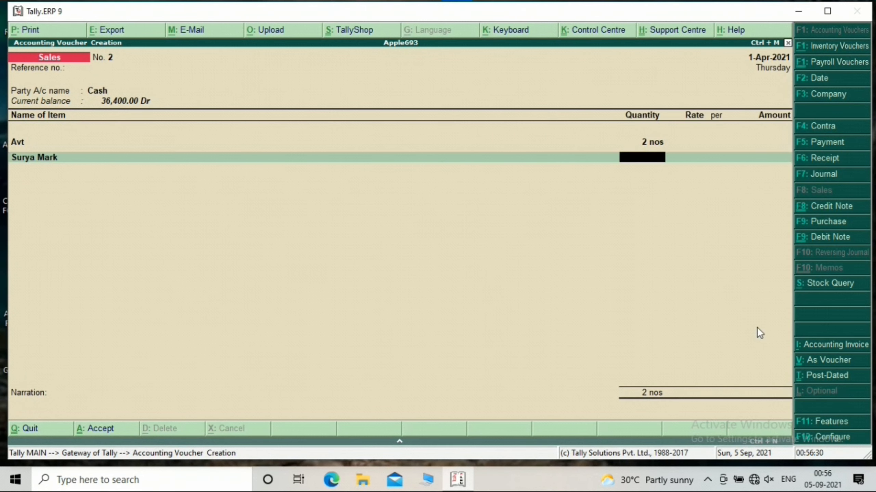
type("1")
key("Return")
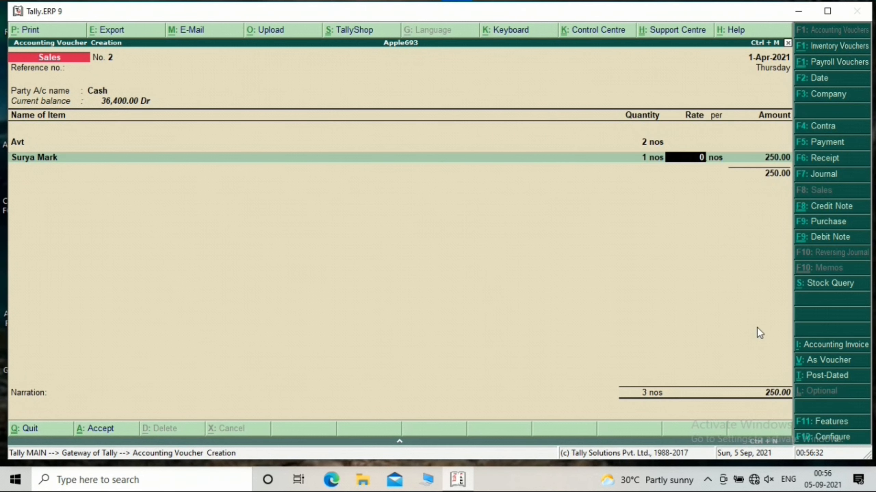
key("Return")
key("Return")
key("Return")
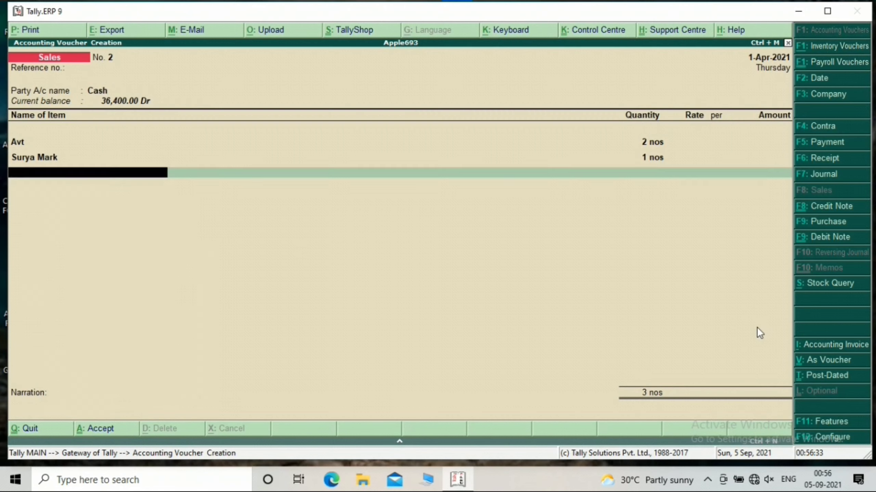
Step: End the item list of the zero-valued cash sale and save the voucher without a narration
key("Return")
key("Return")
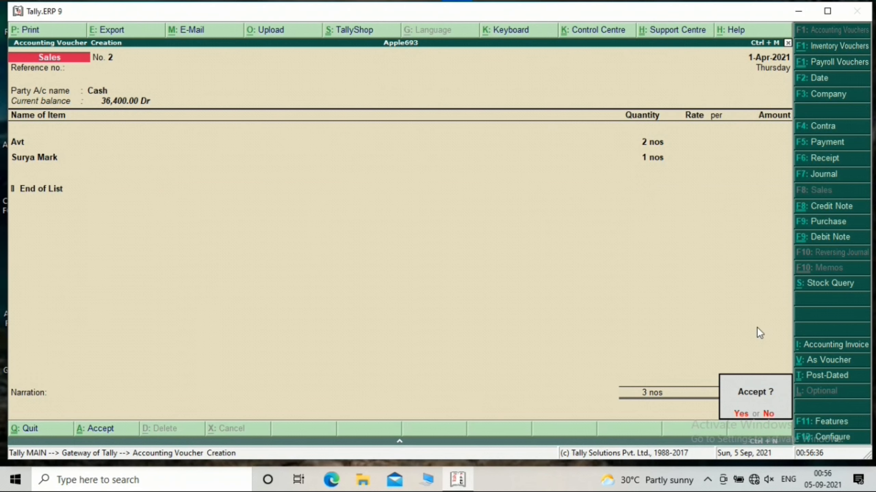
key("Return")
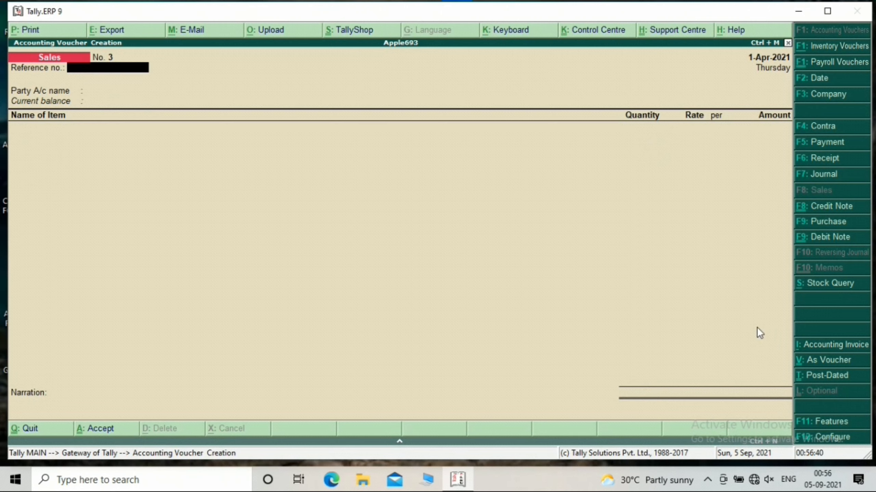
Step: Give the new sales voucher reference number 126, set the customer's ledger as party, and accept the default party details
type("126")
key("Return")
type("Mo")
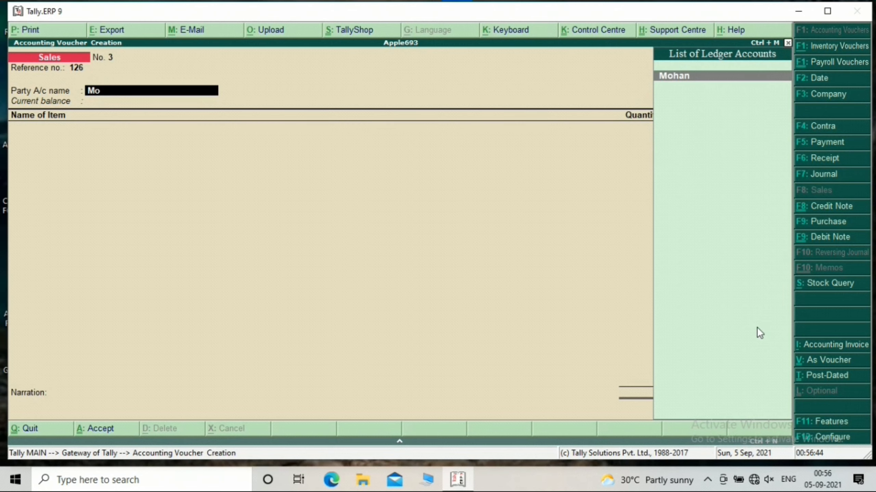
key("Return")
key("ctrl+a")
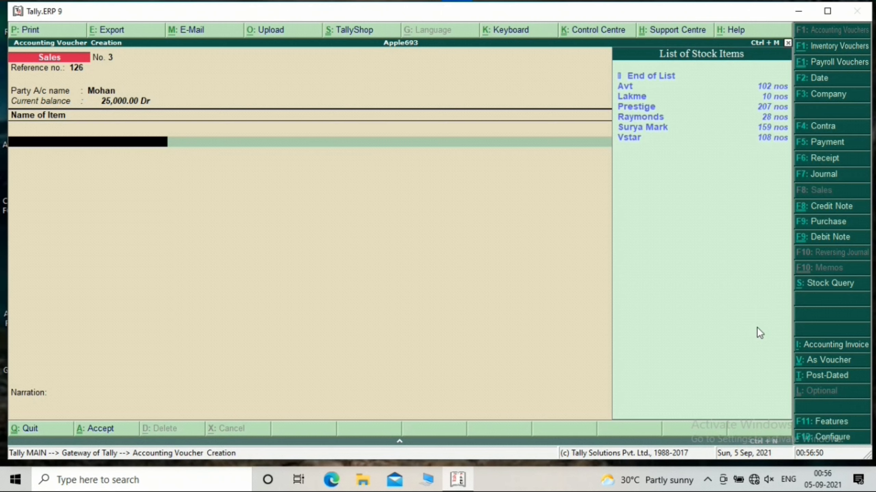
Step: Add 10 nos of Raymonds to the sales voucher, accepting the default rate and ledger allocation
type("Re")
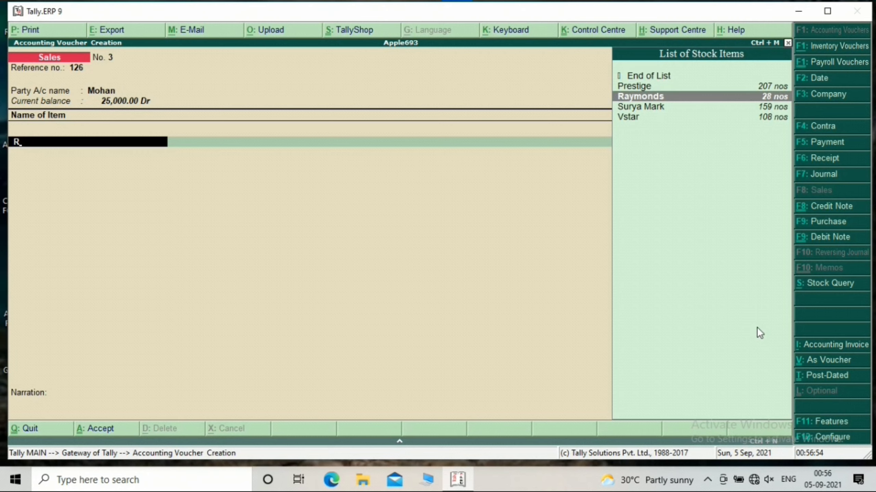
key("Return")
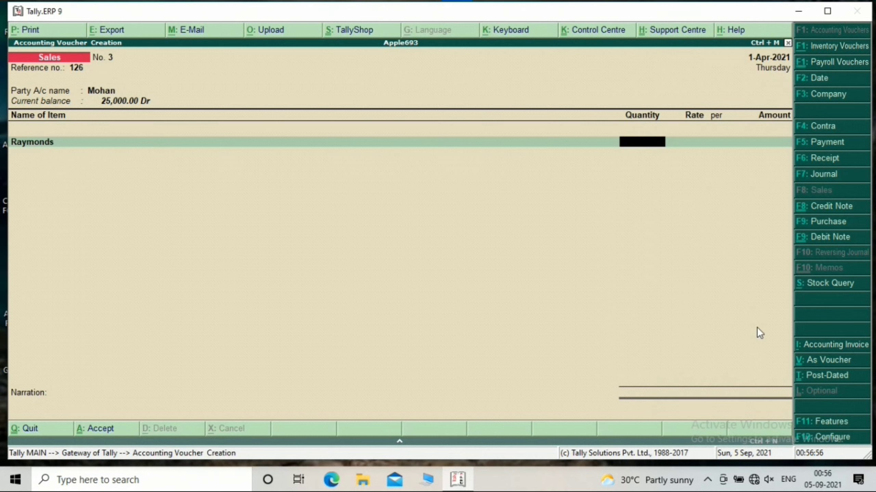
type("10")
key("Return")
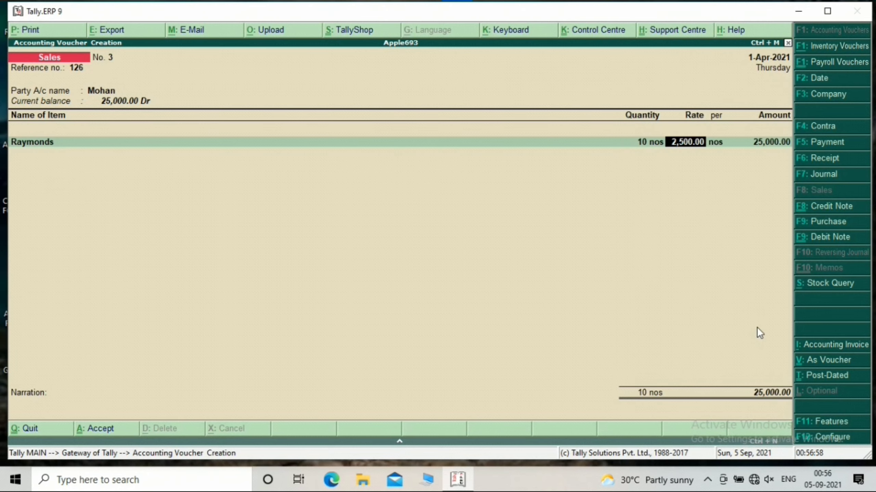
key("Return")
key("Return")
key("Return")
key("Return")
key("Return")
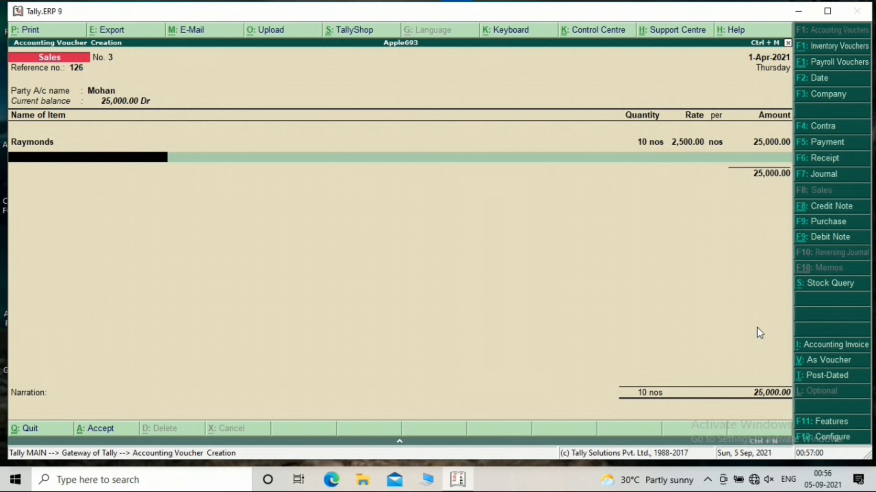
Step: Add 50 nos of Vstar to the sales voucher, accepting the default rate and ledger allocation
type("V")
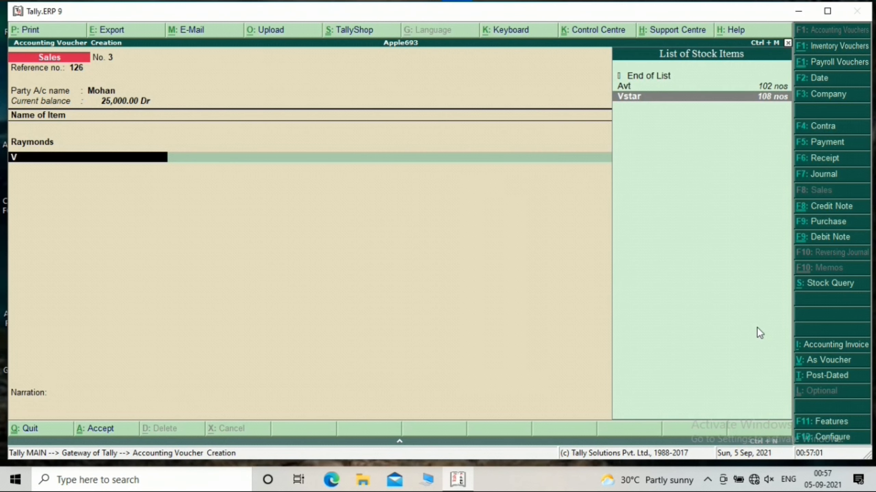
key("Return")
type("50")
key("Return")
key("Return")
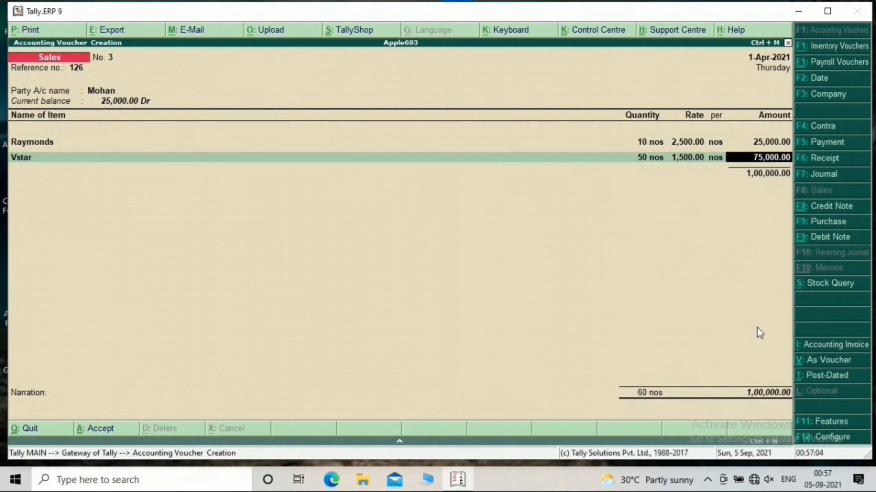
key("Return")
key("Return")
key("Return")
key("Return")
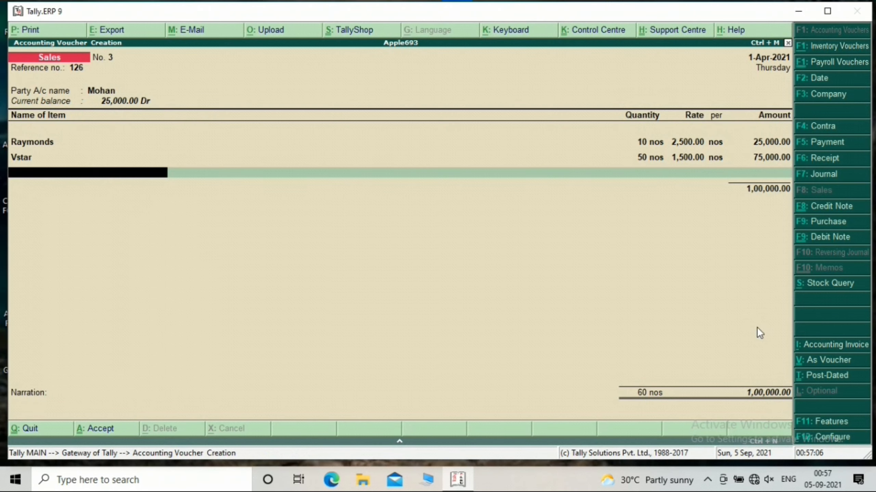
Step: Add 100 nos of Prestige to the sales voucher, accepting the default rate and ledger allocation
type("P")
key("Return")
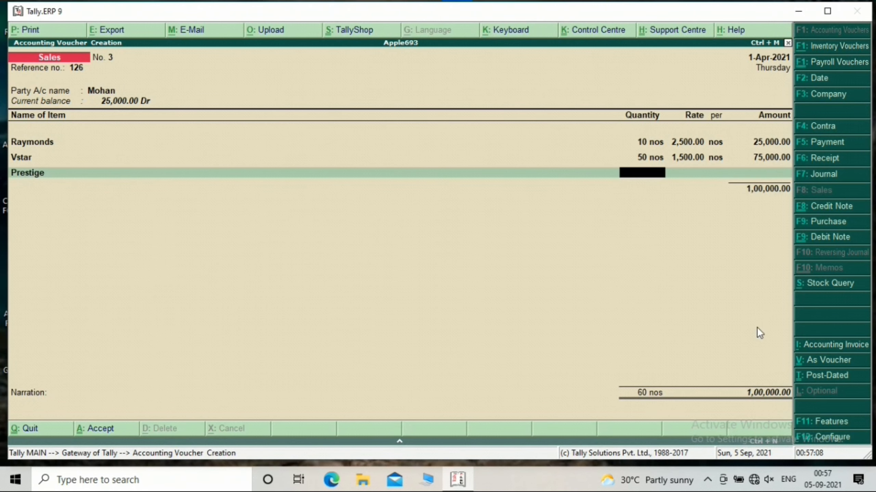
type("100")
key("Return")
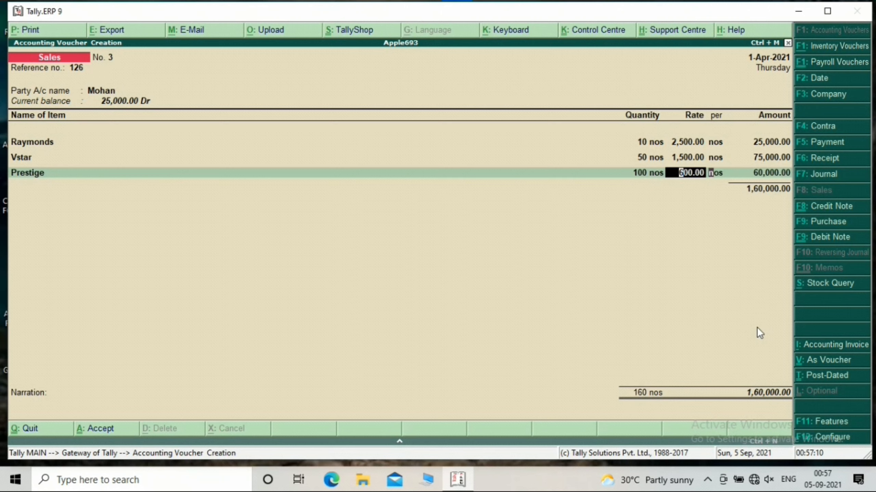
key("Return")
key("Return")
key("Return")
key("Return")
key("Return")
Step: End the credit sale's item list, keep the remaining defaults, and save the voucher without a narration
key("Return")
key("Return")
key("Return")
key("Return")
key("Return")
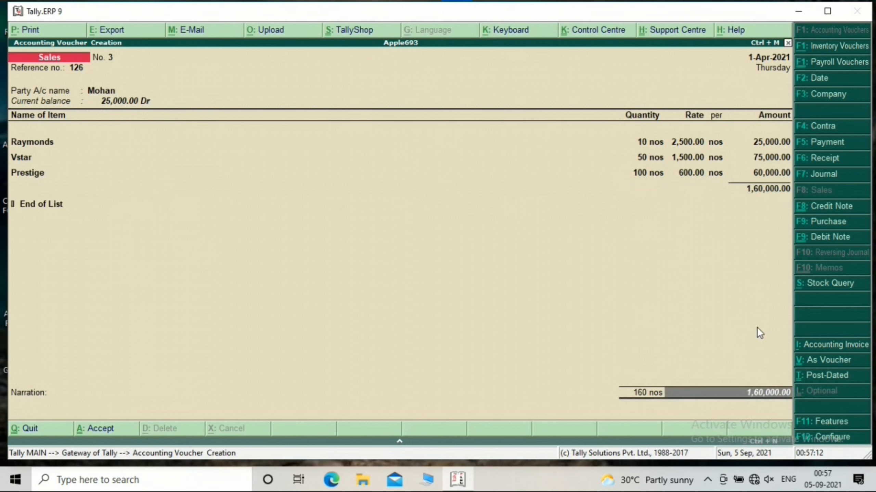
key("Return")
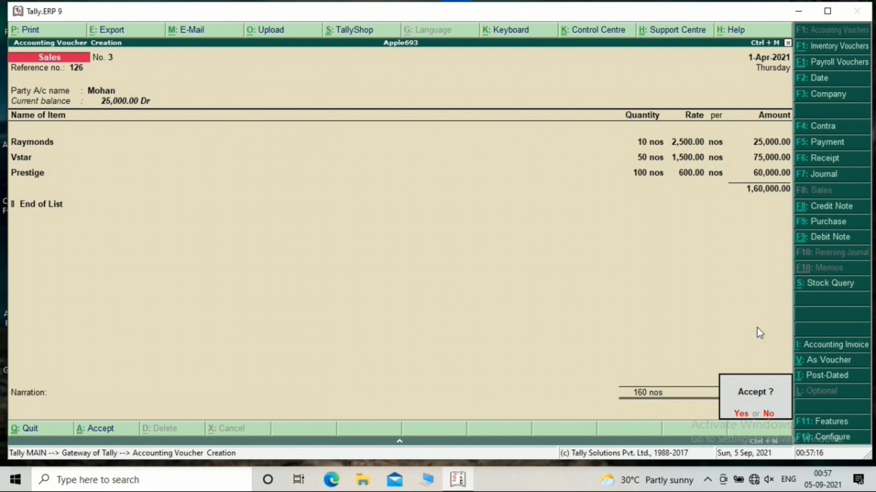
key("Return")
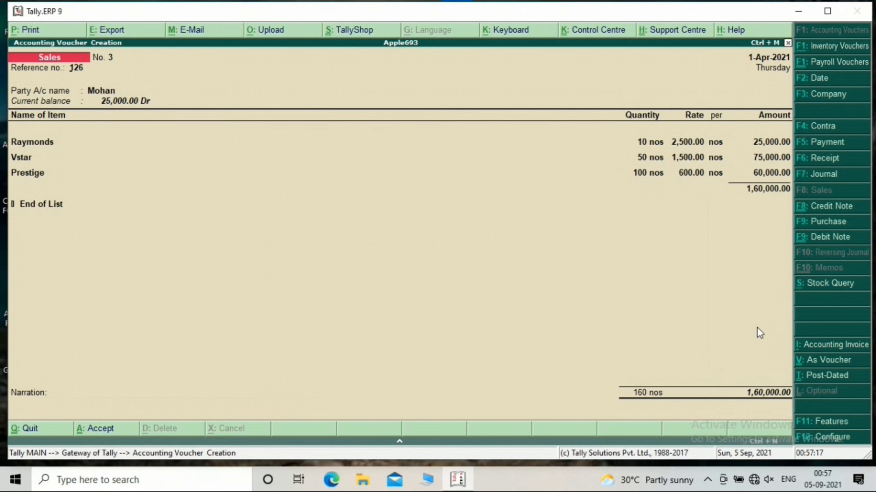
Step: Start a credit note for original invoice 126 dated 1-Apr-2021 and set the same customer's ledger as party
key("ctrl+F8")
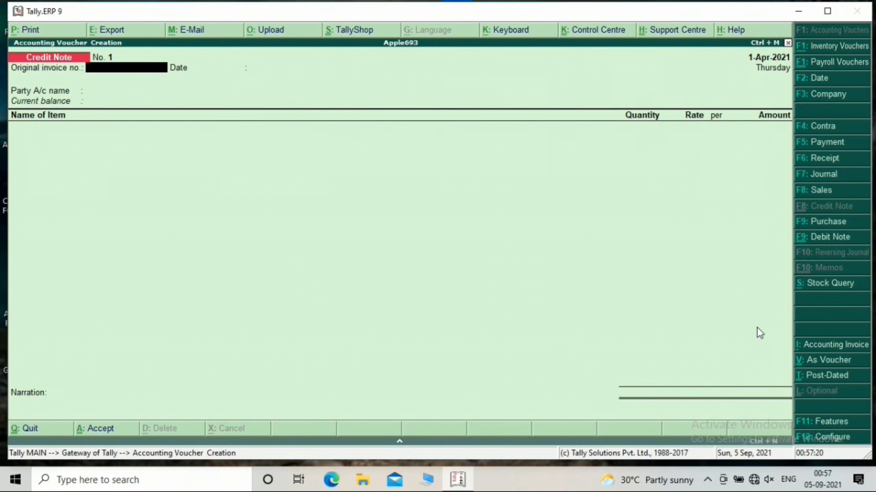
type("126")
key("Return")
key("Return")
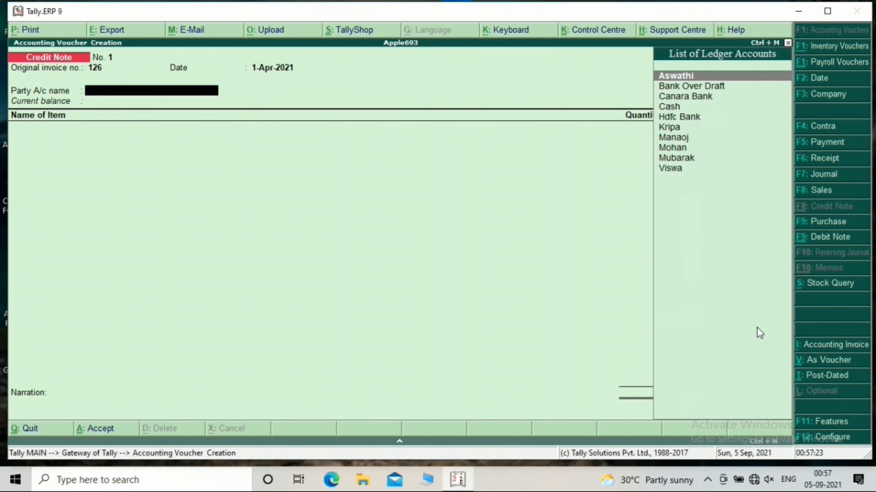
type("Moh")
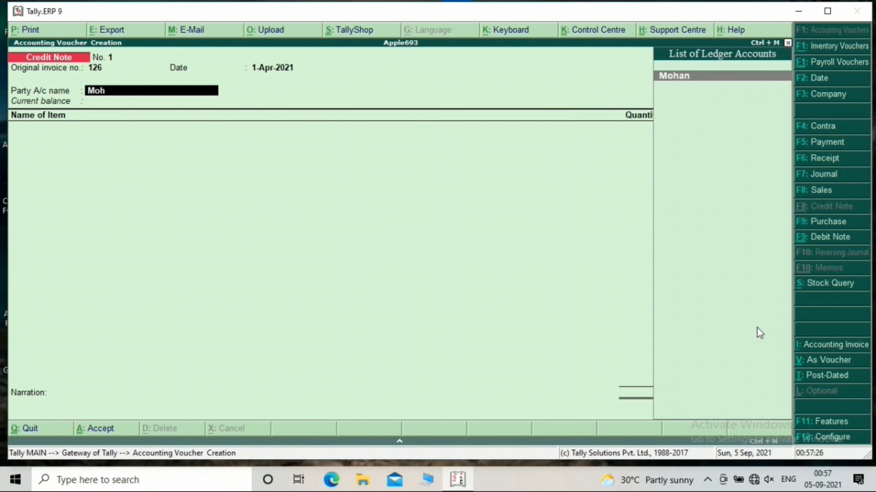
key("Return")
key("Return")
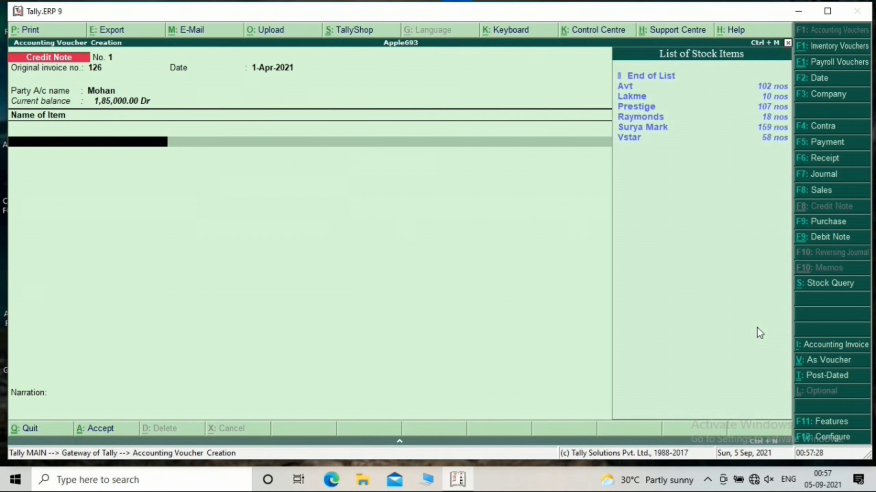
Step: Add 2 nos of Raymonds to the credit note, accepting the default rate
key("Down")
key("Down")
key("Down")
key("Down")
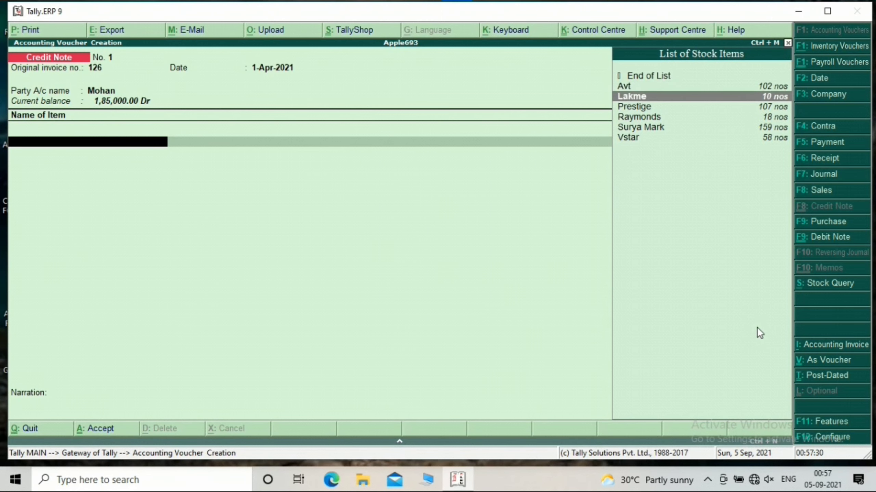
key("Return")
type("2")
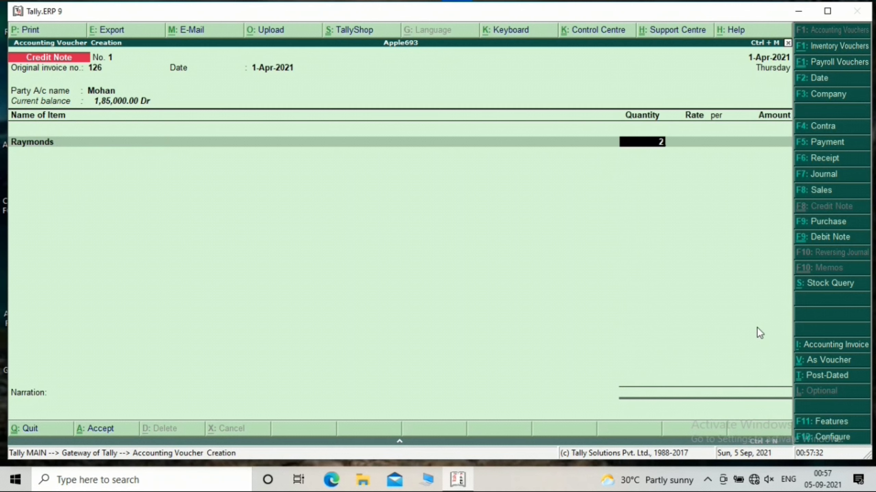
key("Return")
key("Return")
key("Return")
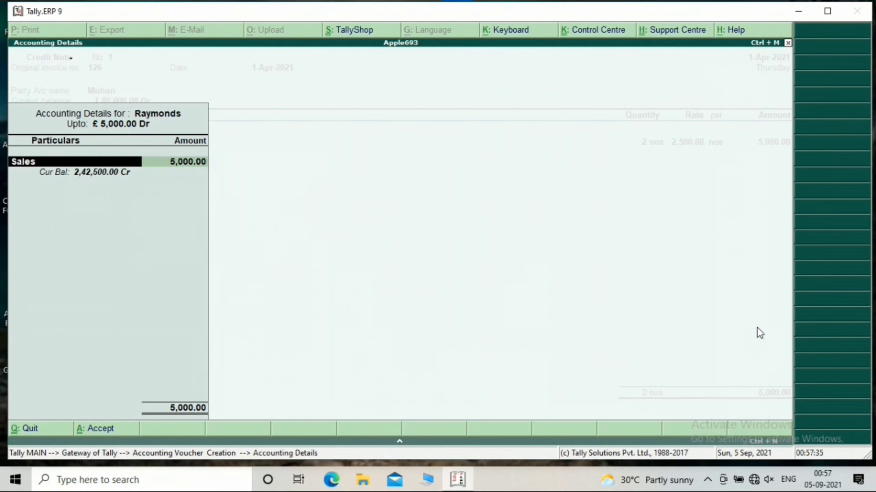
Step: Create a Sales Return ledger under Sales Accounts and allocate the returned Raymonds item to it
key("alt+c")
type("Sales")
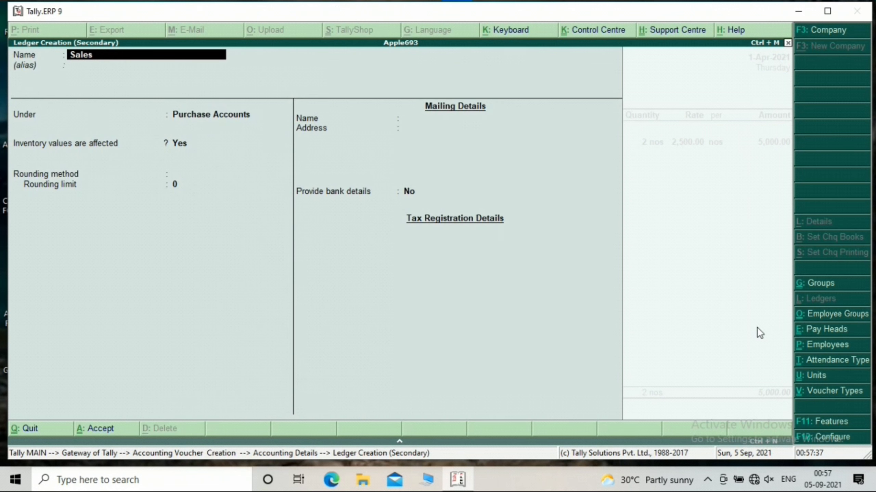
type(" Return")
key("Return")
type("Sal")
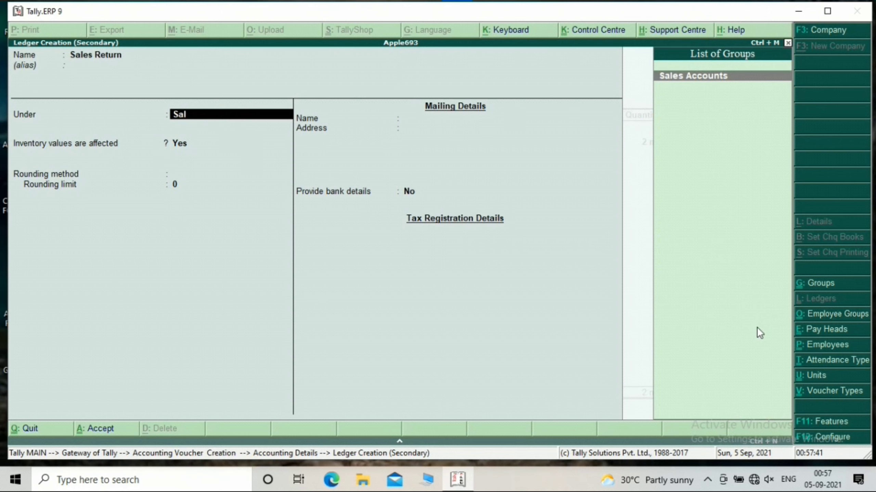
key("Return")
key("ctrl+a")
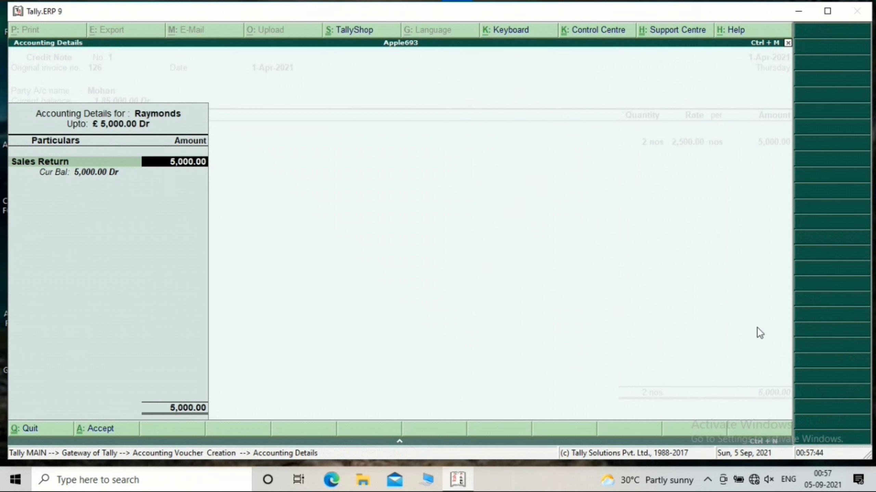
key("Return")
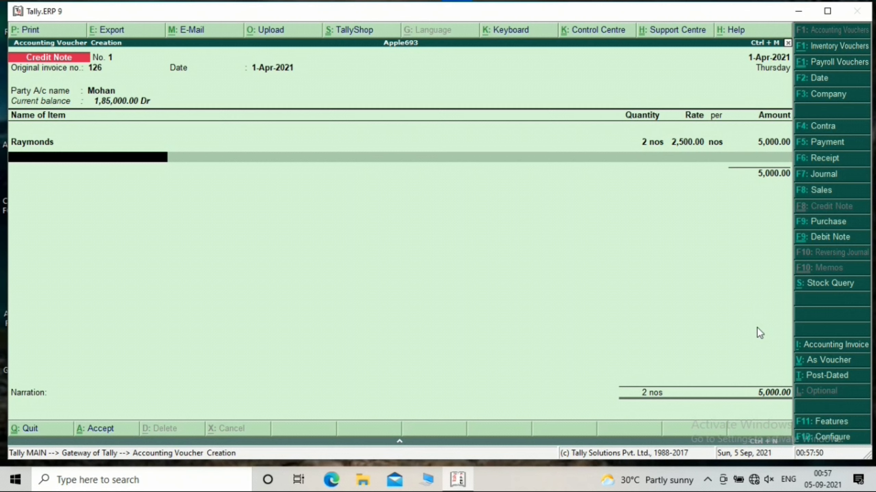
Step: Add 5 nos of Vstar to the credit note, accepting the default rate
type("V")
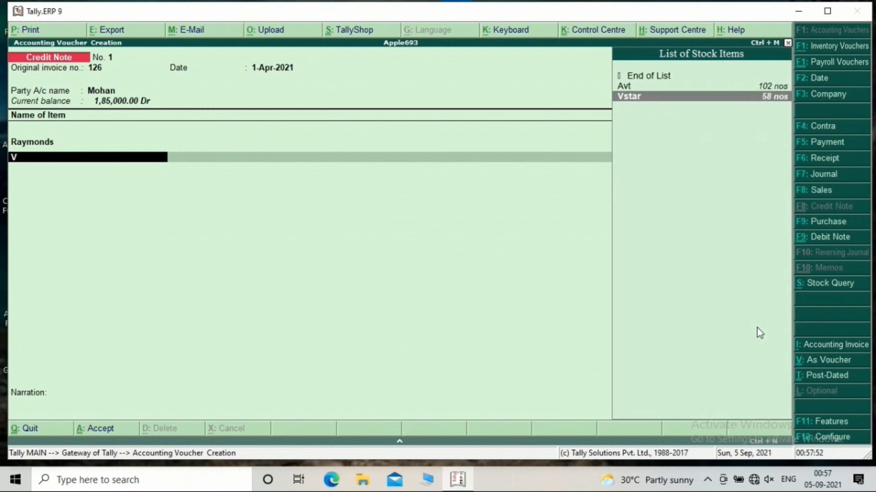
key("Return")
type("5")
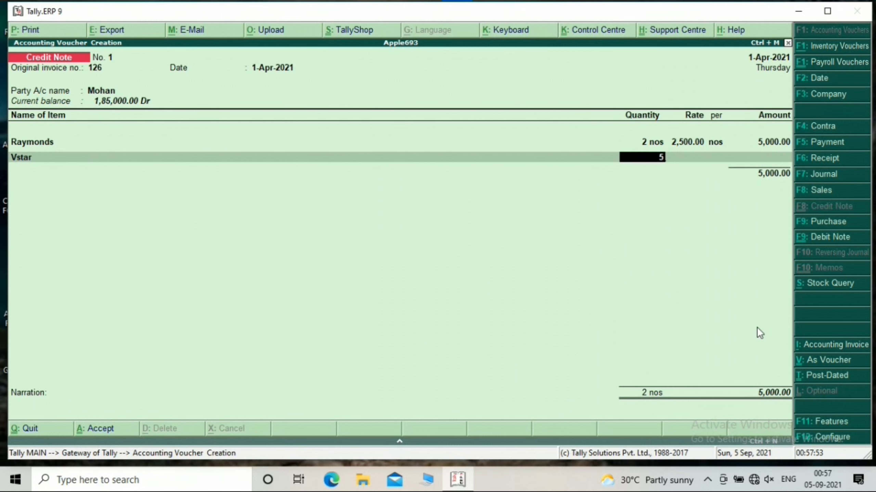
key("Return")
key("Return")
key("Return")
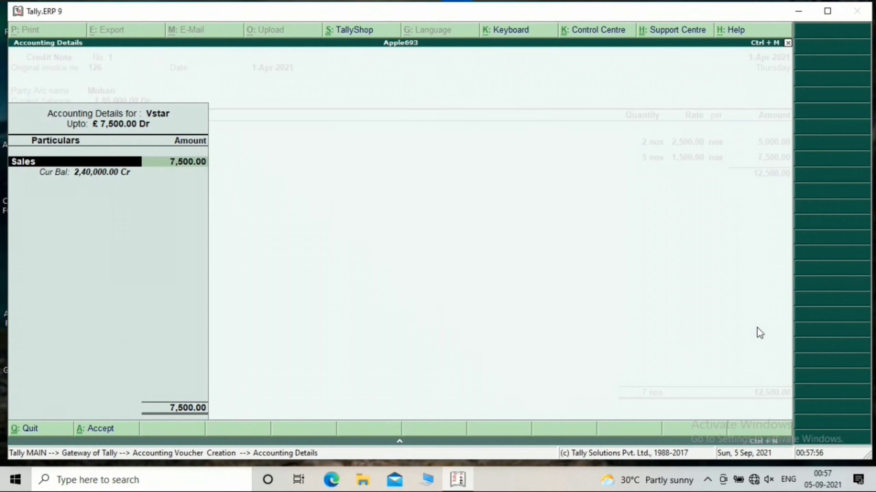
Step: Allocate the returned Vstar amount to the Sales Return ledger instead of Sales
key("BackSpace")
key("Down")
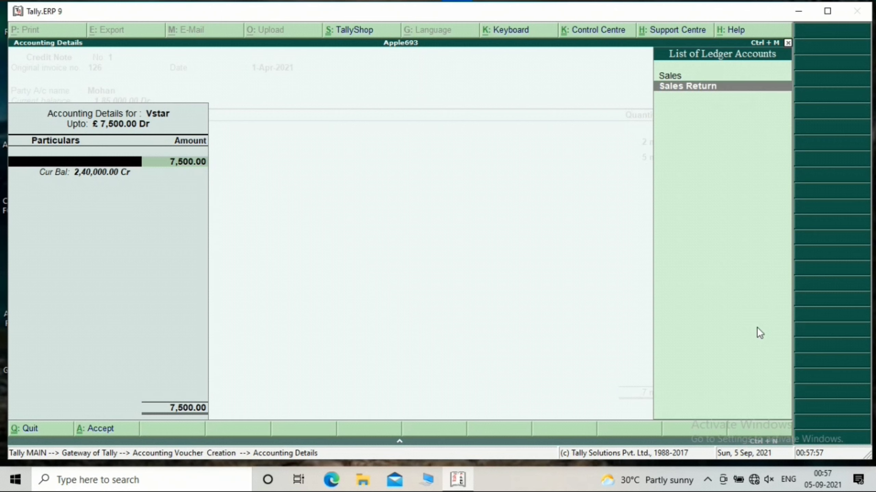
key("Return")
key("Return")
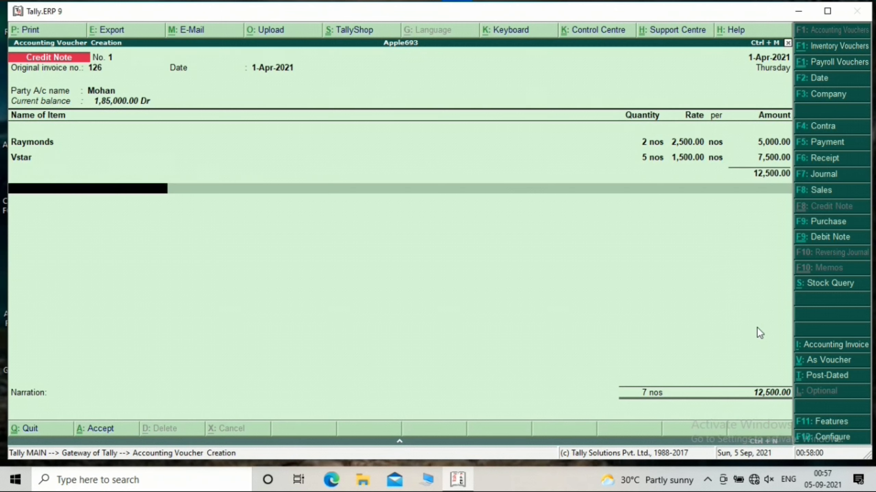
key("BackSpace")
key("Return")
key("Return")
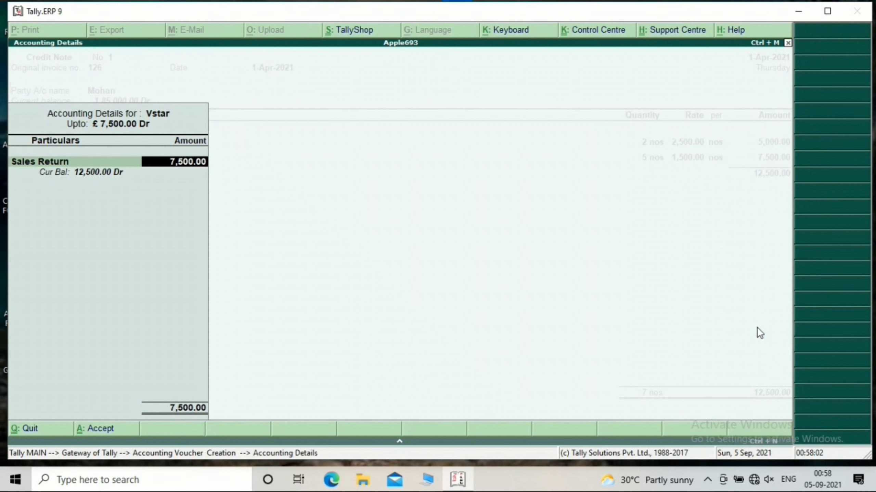
key("Return")
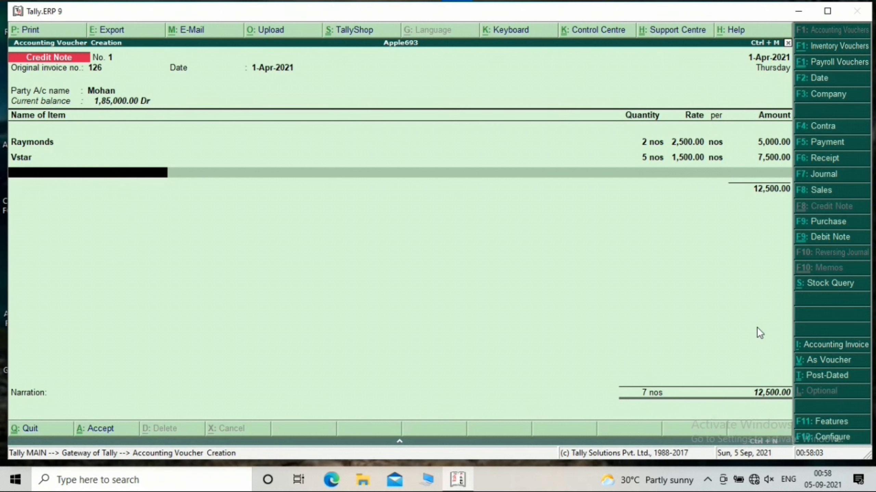
Step: Add 10 nos of Prestige to the credit note, accepting the default rate and ledger allocation
type("Pr")
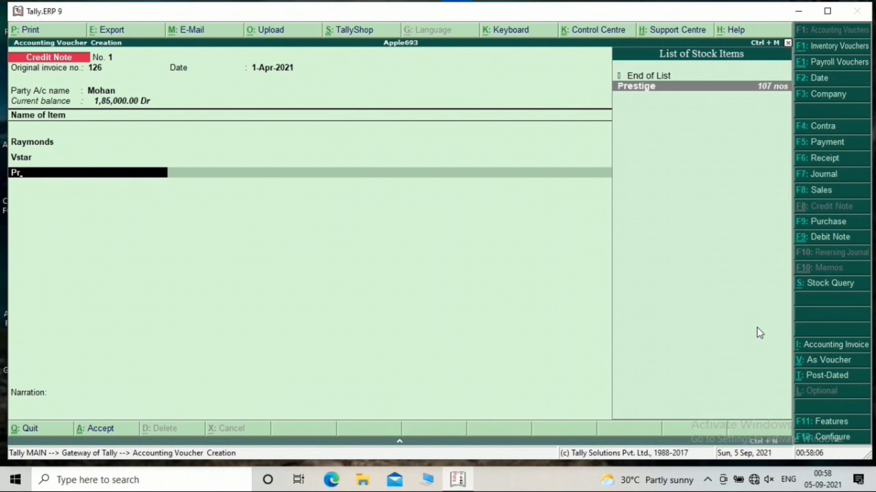
key("Return")
type("10")
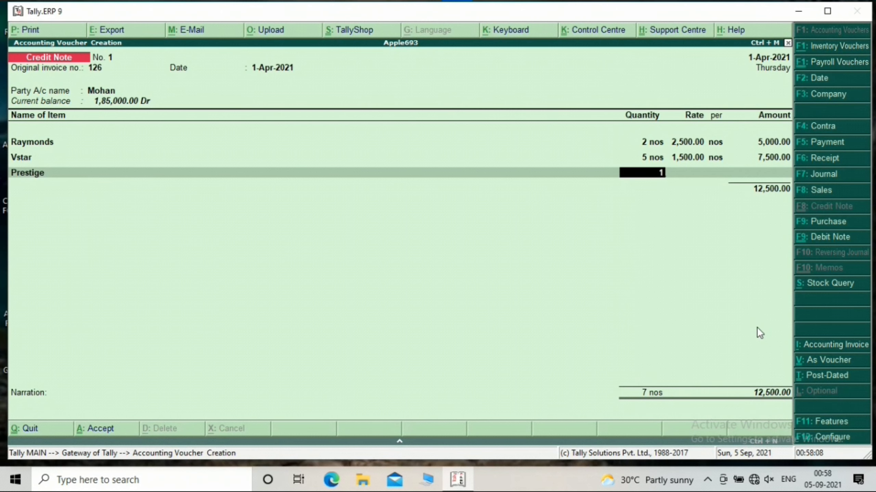
key("Return")
key("Return")
key("Return")
key("Return")
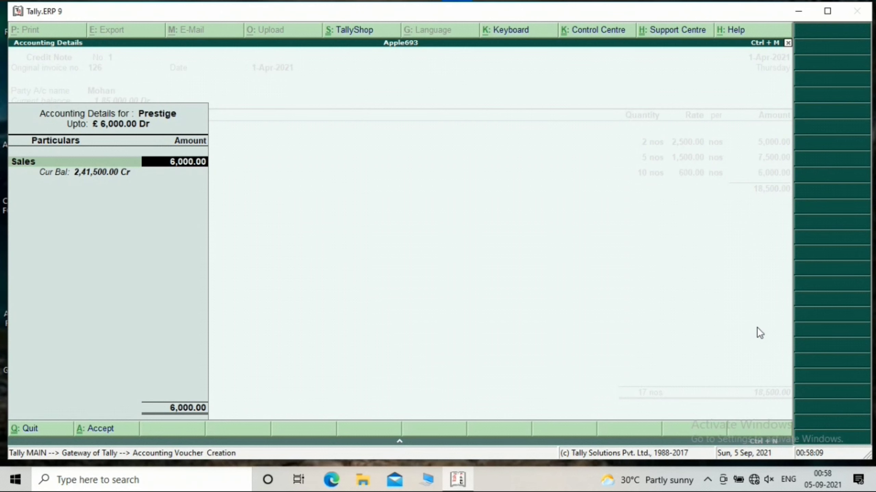
key("Return")
key("Return")
Step: Reopen the Prestige line's accounting allocation and change its ledger to Sales Return
key("BackSpace")
key("Return")
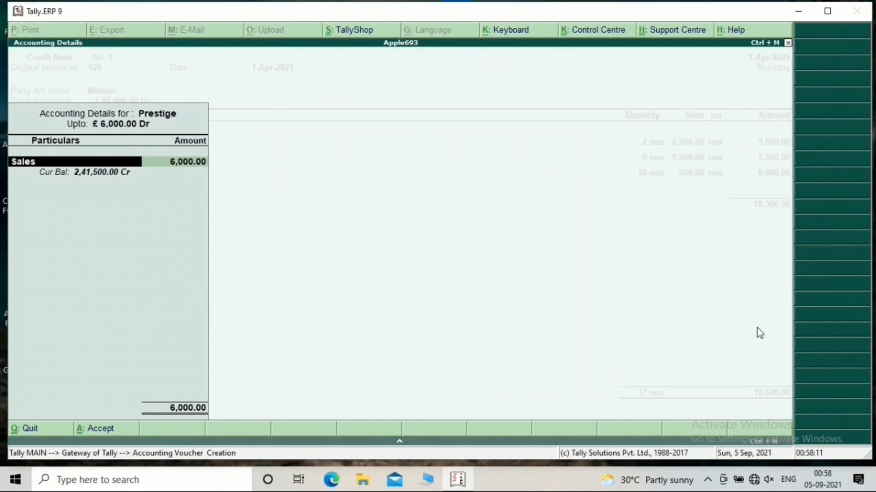
key("Return")
key("BackSpace")
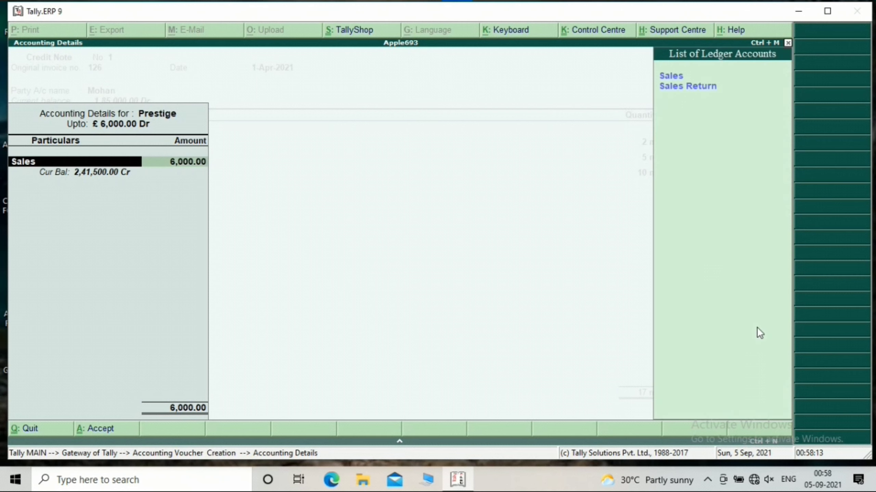
key("Down")
key("Return")
key("Return")
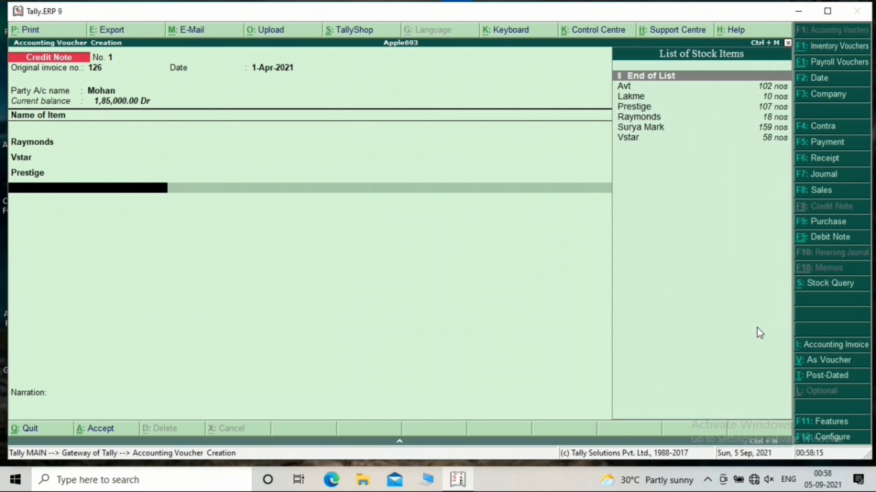
Step: End the credit note's item list, adjust the amount against bill reference 3, and save the voucher without a narration
key("Return")
key("Return")
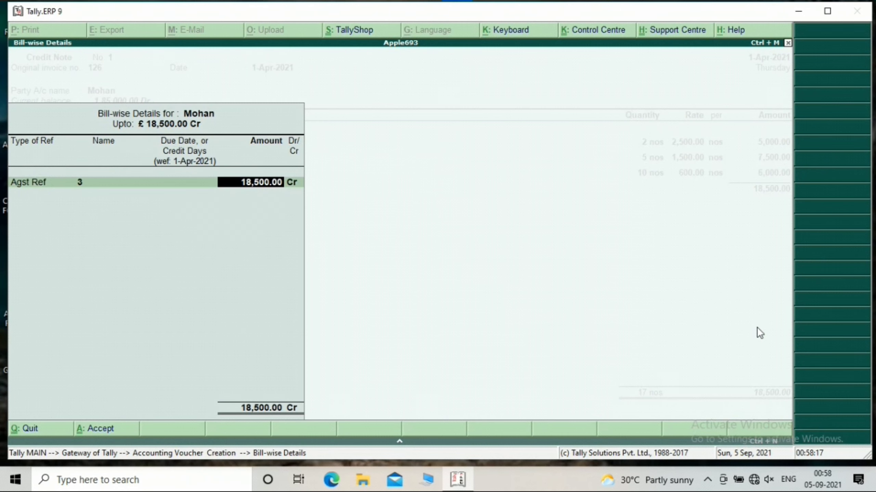
key("BackSpace")
key("Return")
key("Return")
key("Return")
key("Return")
key("Return")
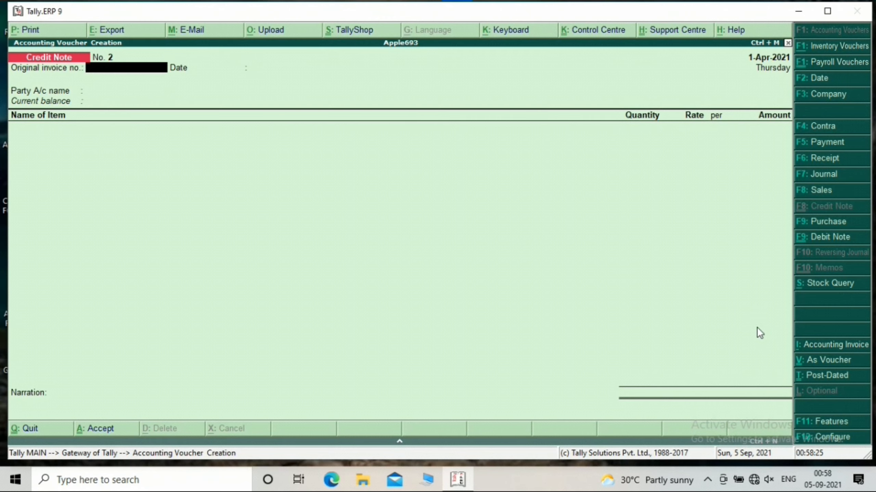
Step: Start a receipt voucher and credit the same customer's ledger with 1,41,500.00 against pending bill 3
key("F6")
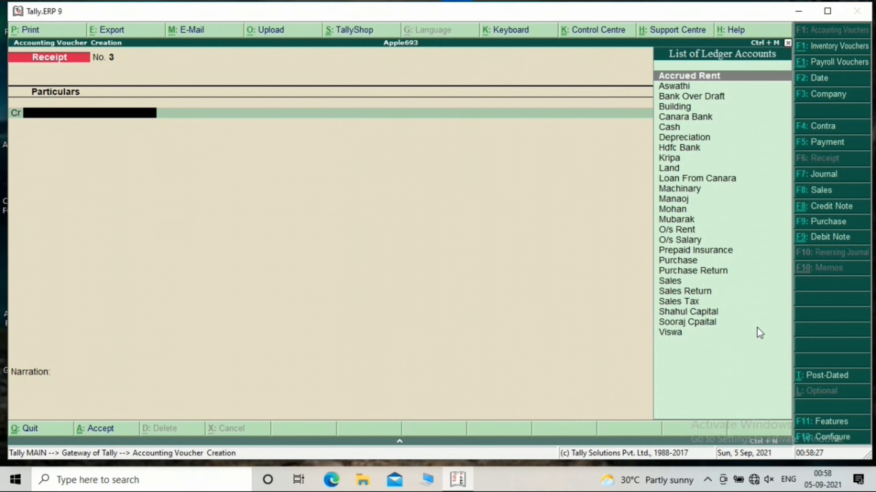
type("Moh")
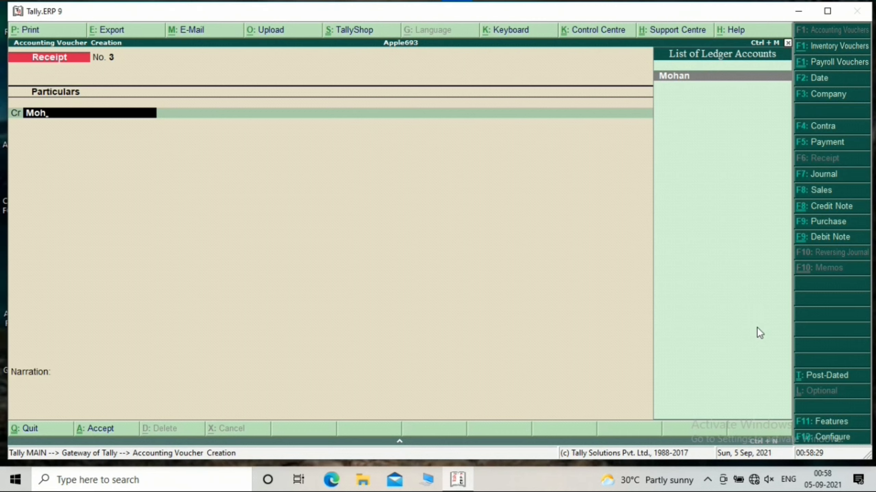
key("Return")
key("Return")
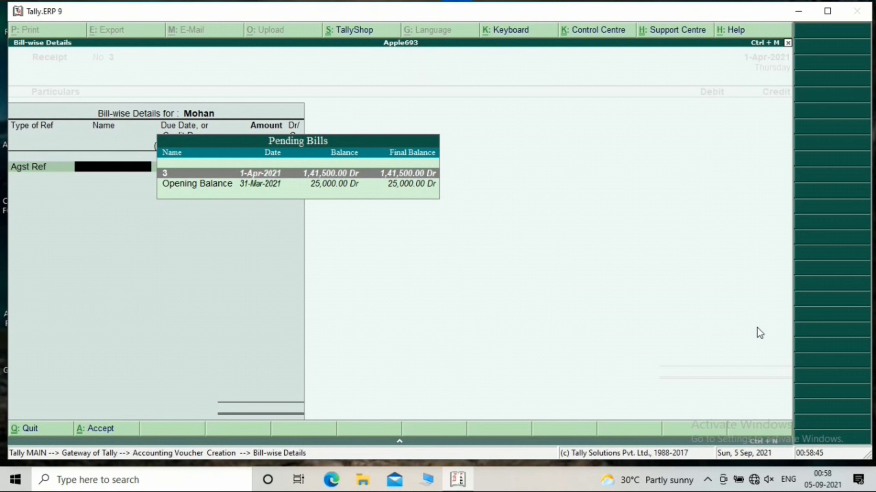
key("Return")
key("Return")
key("Return")
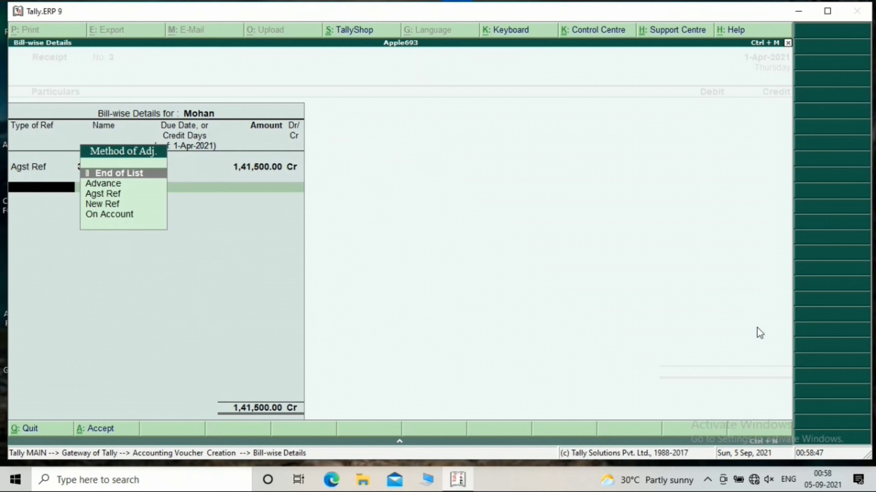
key("Return")
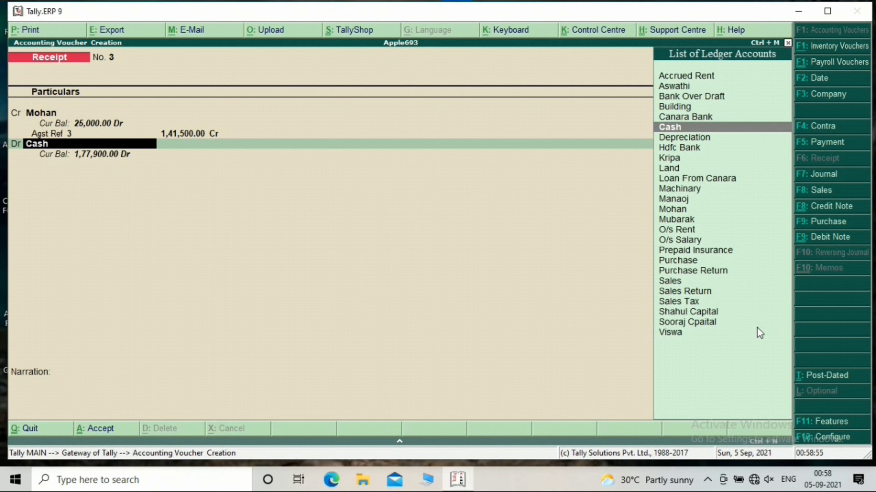
Step: Create a Discount Allowed ledger under Indirect Expenses and use it as the receipt's first debit account
key("alt+c")
type("D")
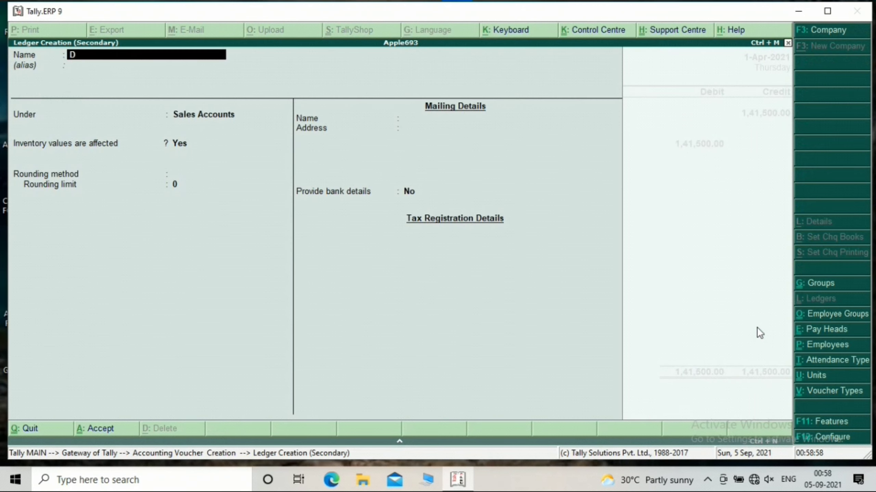
type("iscount allowed")
key("Return")
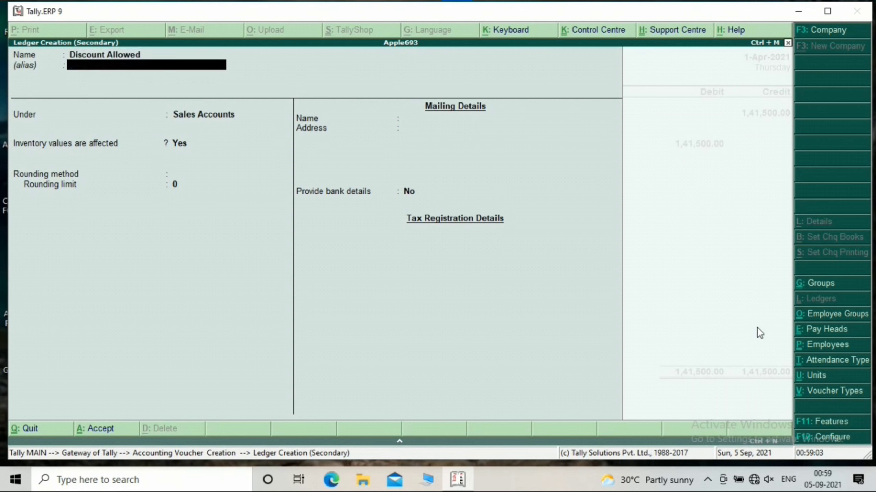
key("Return")
type("In")
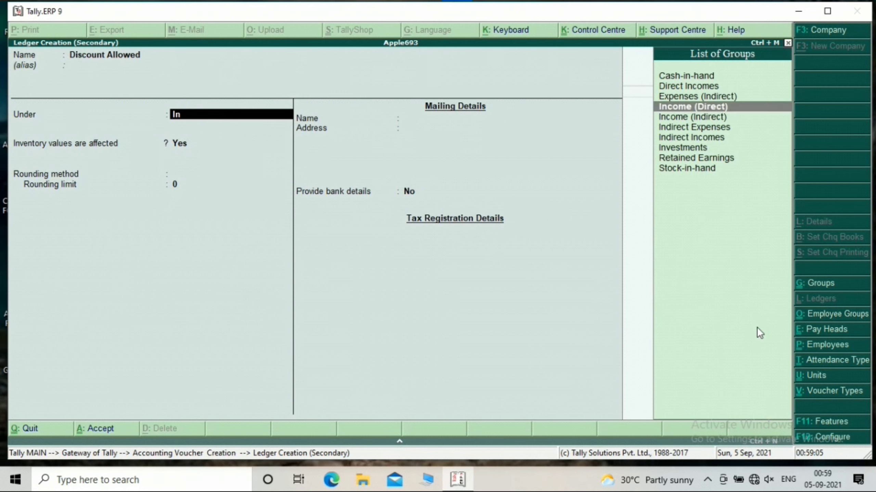
key("Down")
key("Down")
key("Return")
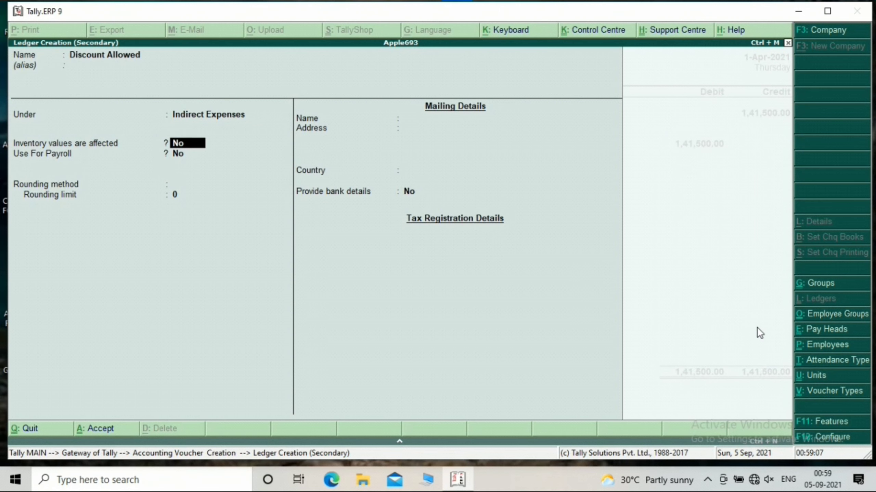
key("ctrl+a")
key("Return")
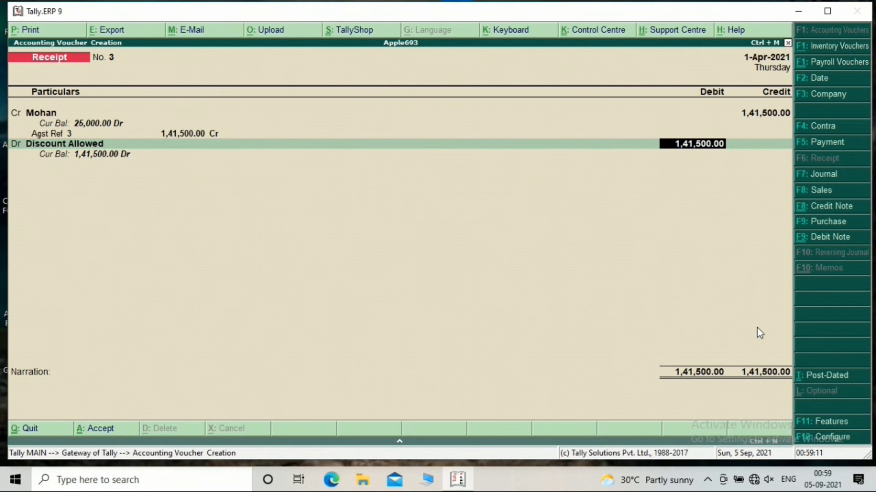
Step: Set the Discount Allowed debit to 14,150, debit the balance to Cash, and save the receipt without a narration
type("14150")
key("Return")
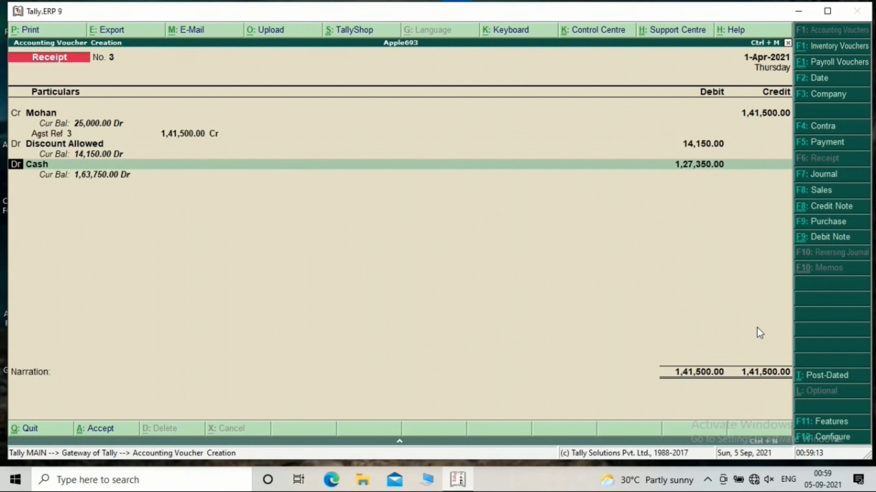
key("Return")
key("Return")
key("Return")
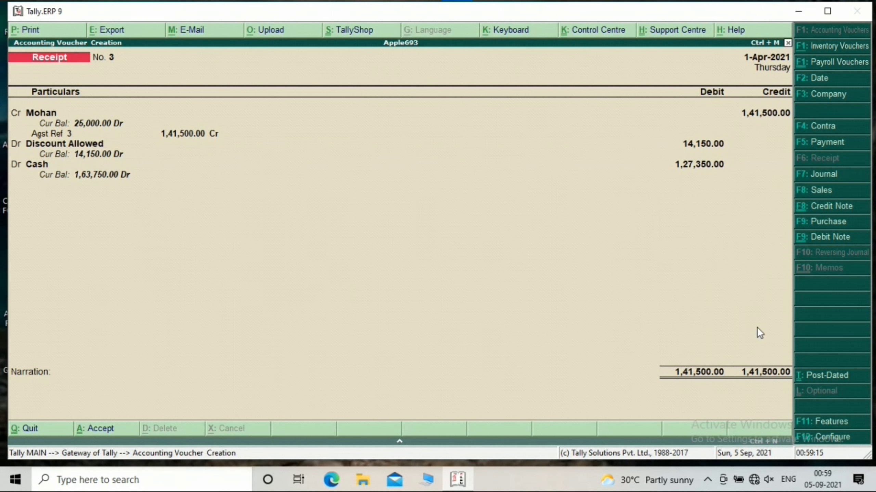
key("Return")
key("Return")
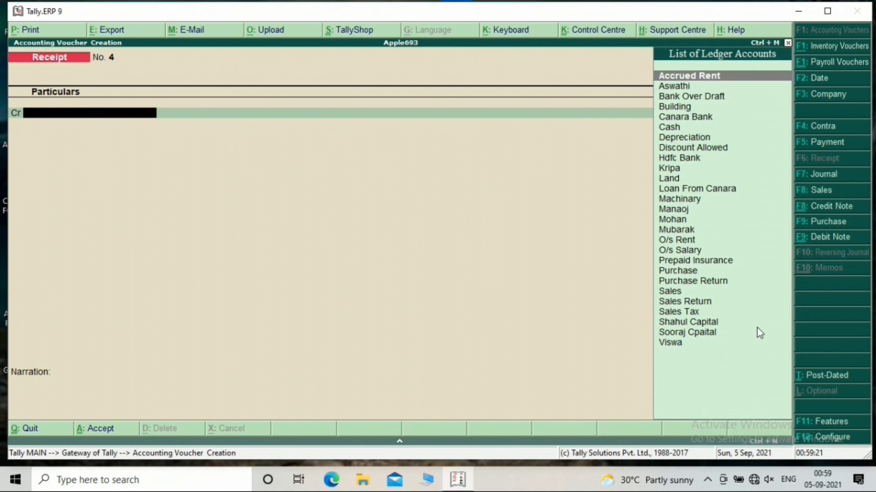
Step: Start a payment voucher and debit the supplier's ledger with 10,000 against pending bill 2
key("F5")
type("Vi")
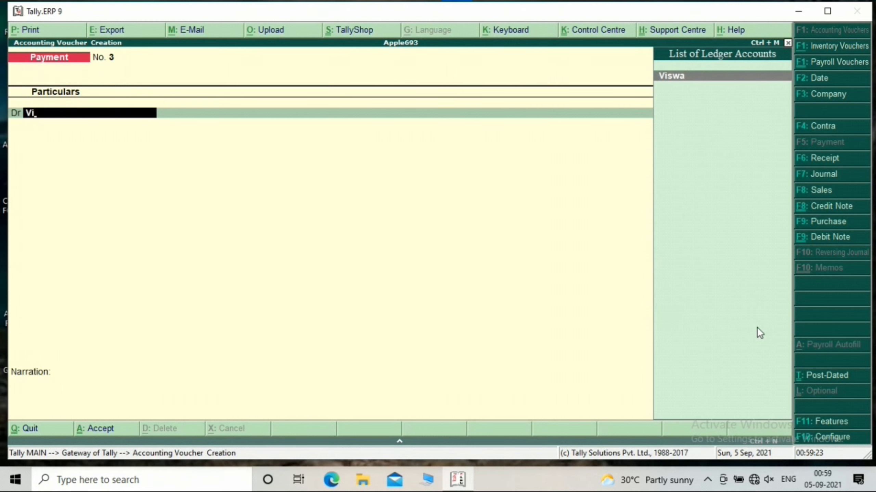
key("Return")
key("Return")
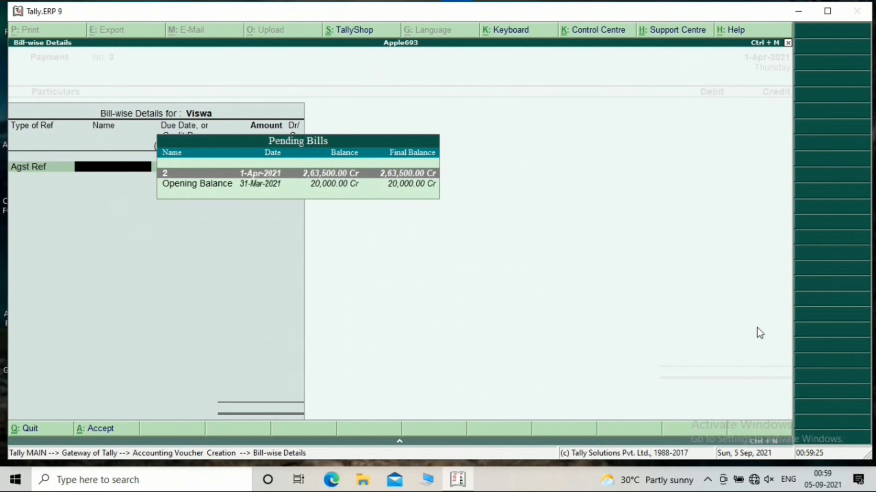
key("Return")
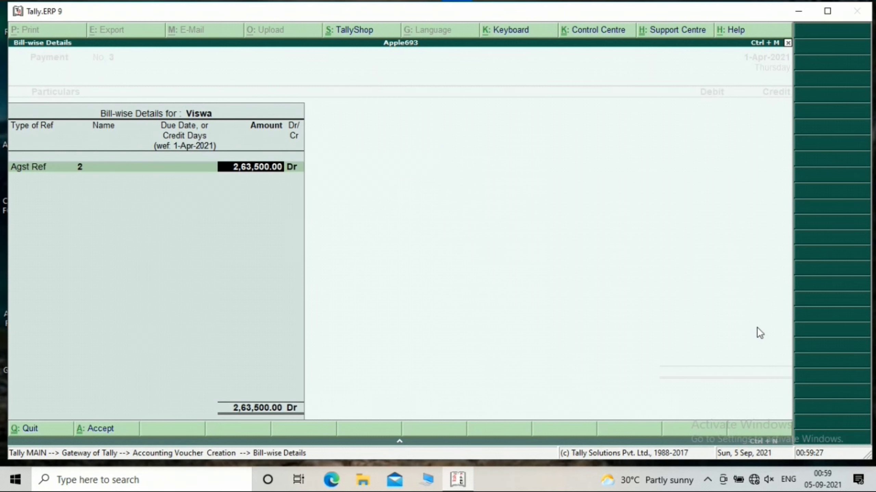
type("10000")
key("Return")
key("Return")
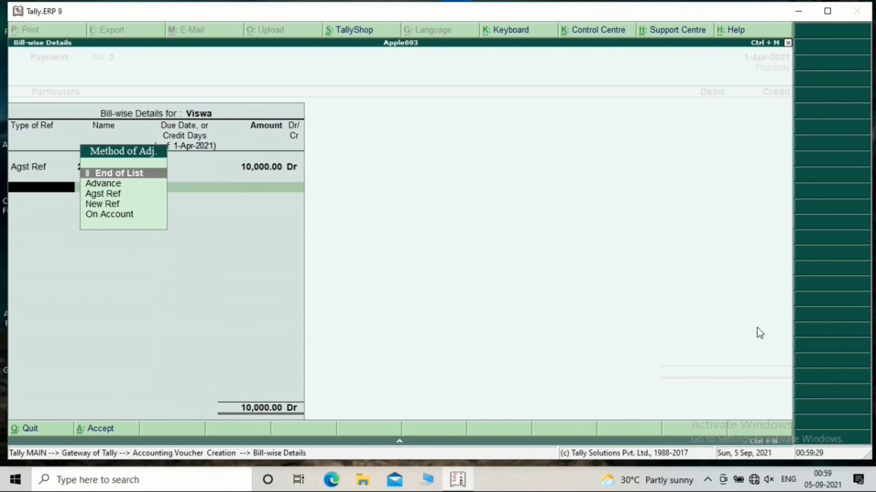
key("Return")
Step: Credit the supplier payment to Cash and save the voucher without a narration
type("Cas")
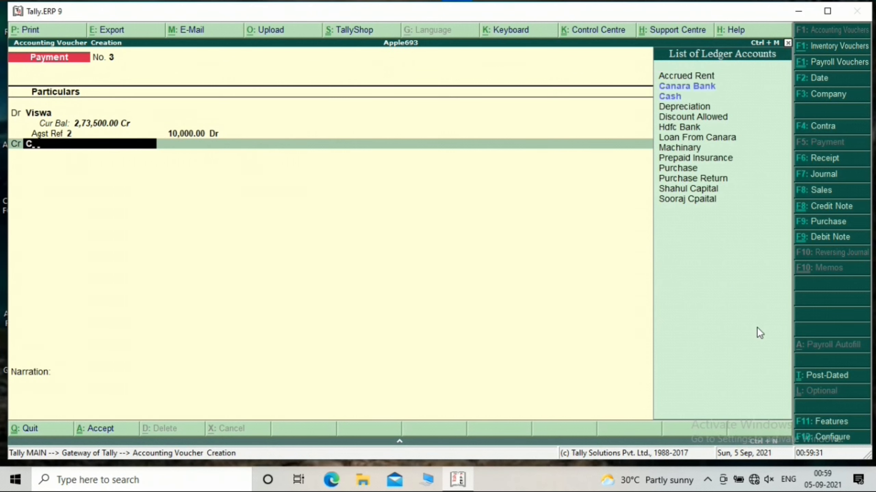
key("Return")
key("Return")
key("Return")
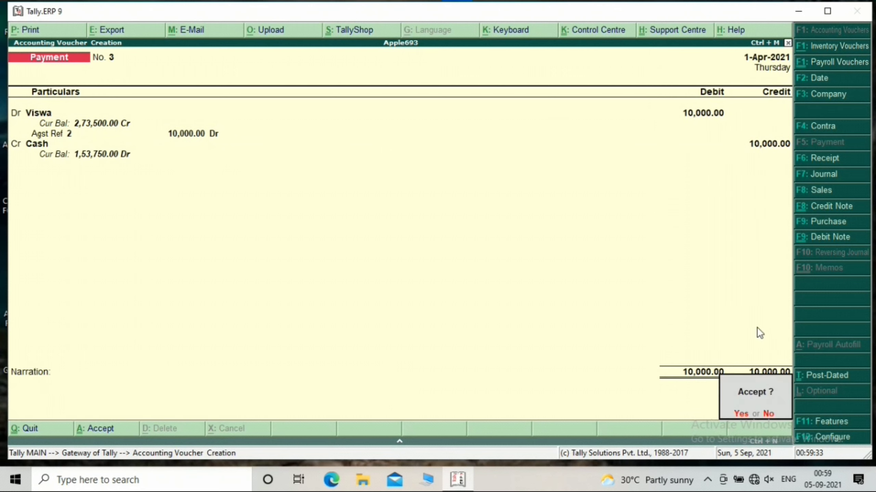
key("Return")
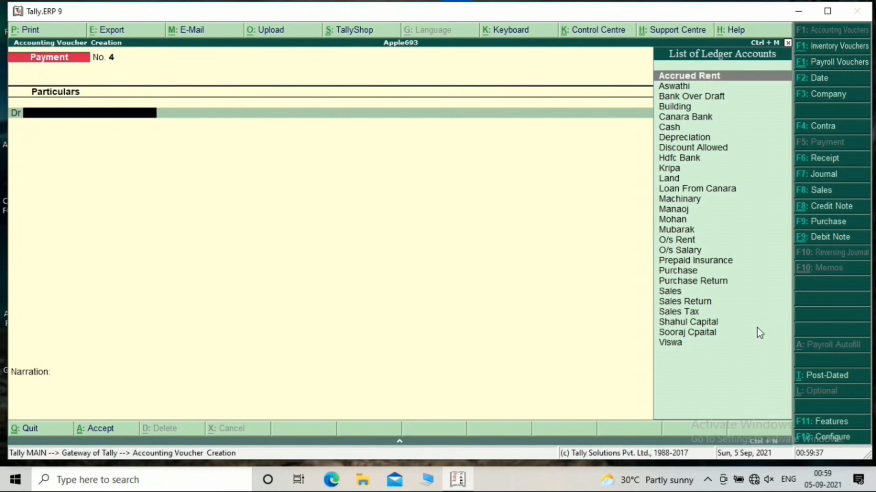
Step: Create a Salary ledger under Indirect Expenses and use it as the new payment voucher's debit account
type("S")
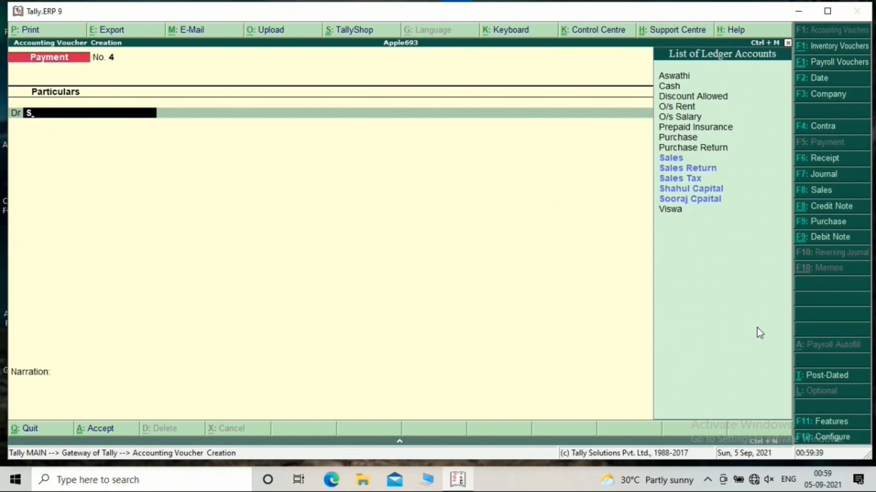
key("alt+c")
type("ala")
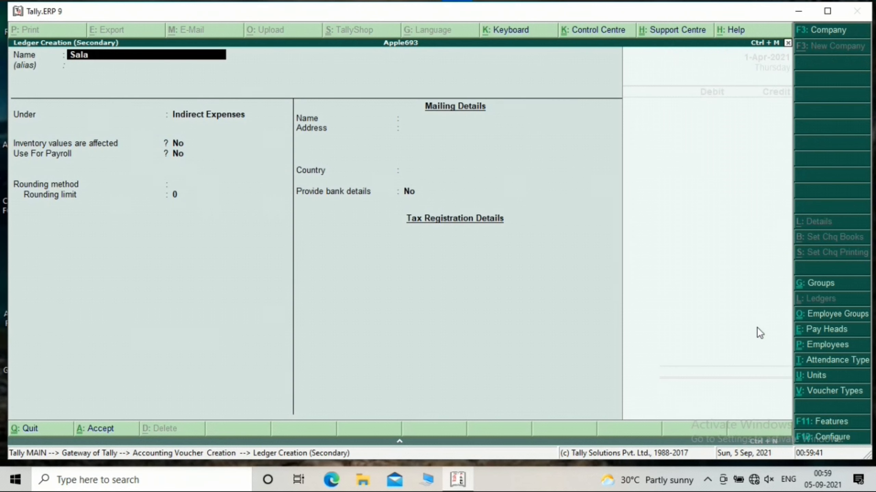
type("ry")
key("Return")
key("Return")
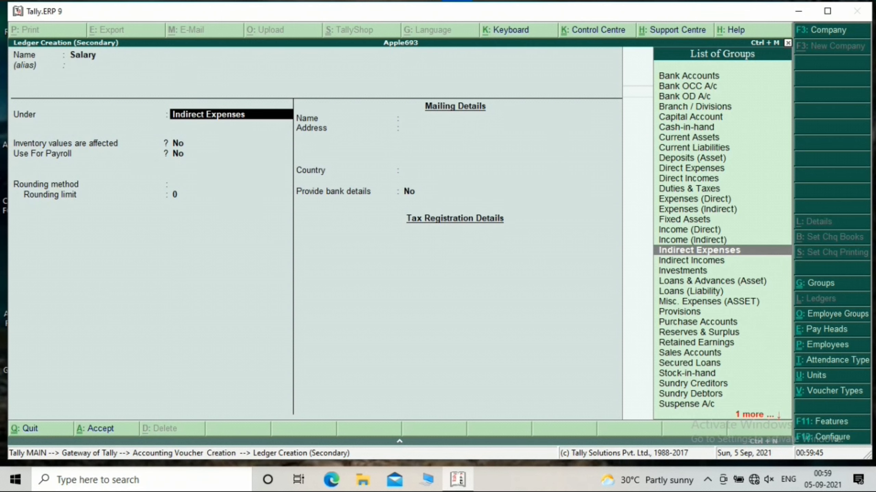
key("ctrl+a")
Step: Debit Salary with 5,000, credit Canara Bank by cheque without an instrument number, and save the payment without a narration
type("5000")
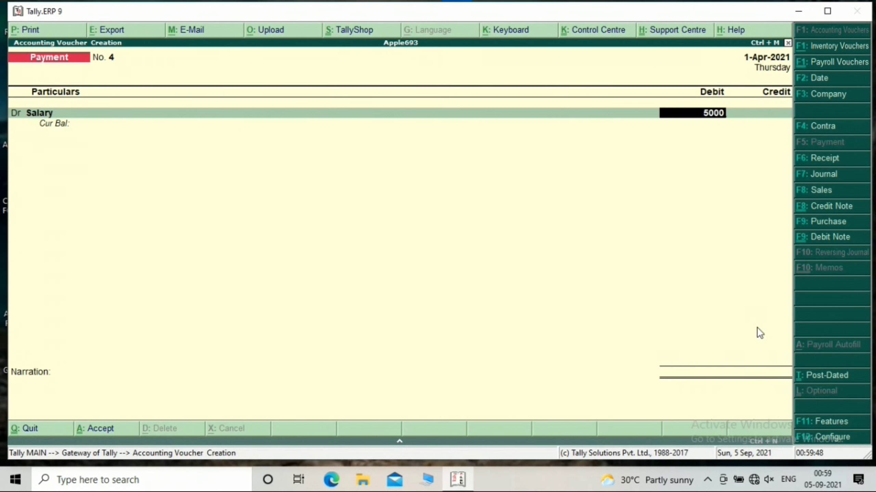
key("Return")
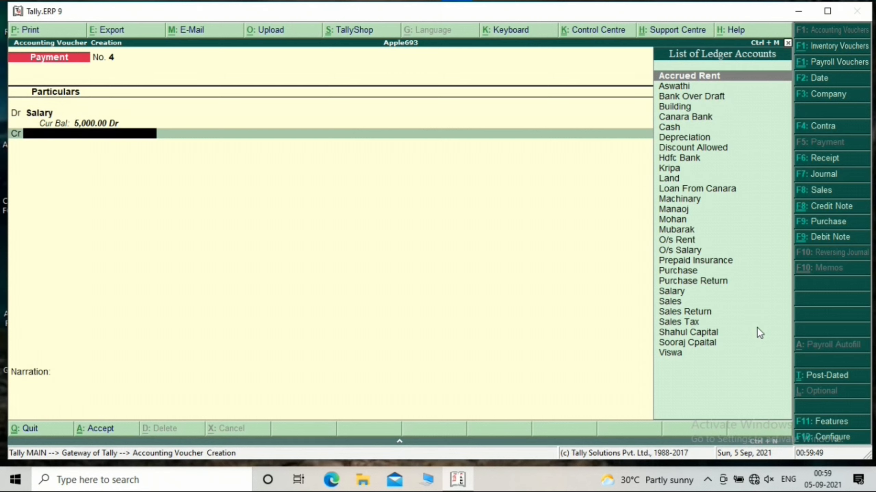
type("Ca")
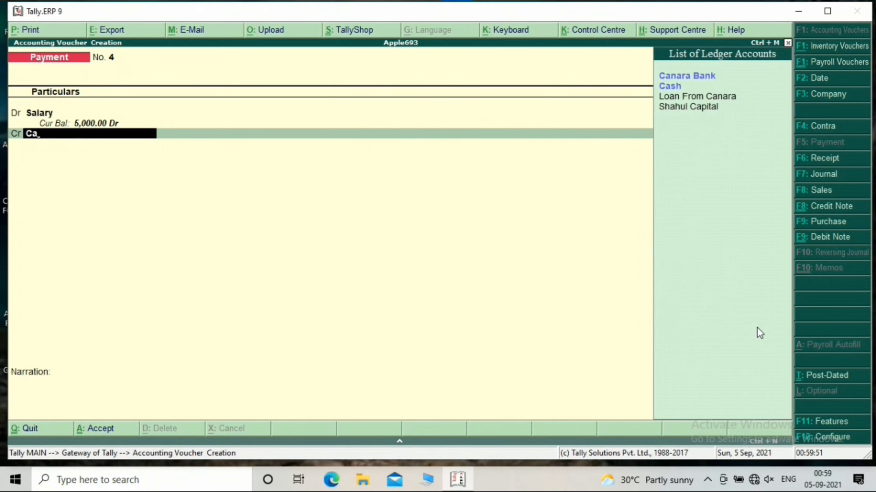
key("Return")
key("Return")
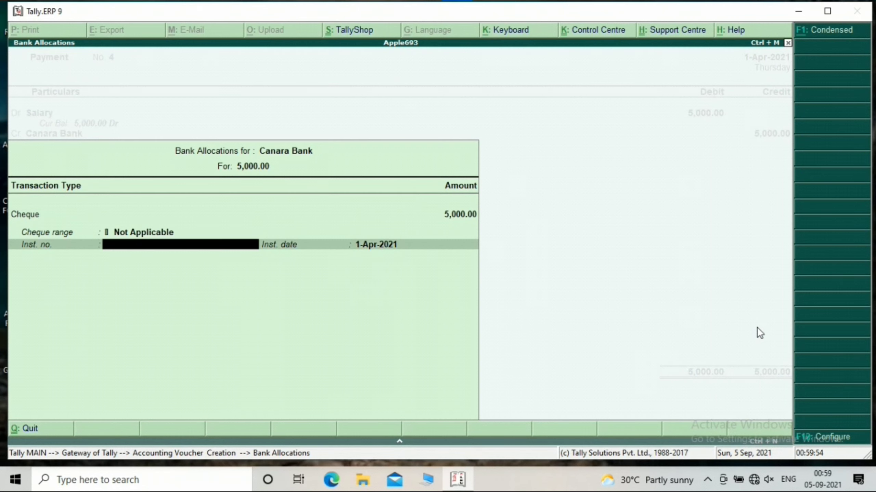
key("Return")
key("Return")
key("Return")
key("Return")
key("Return")
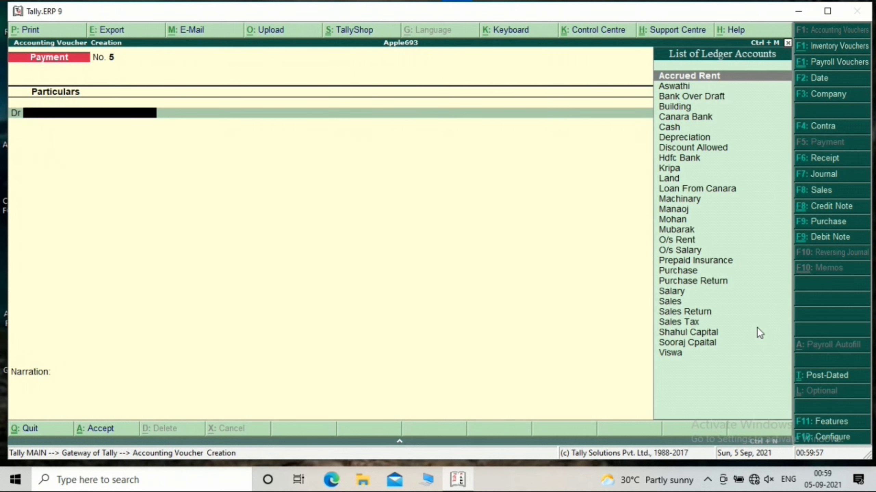
Step: Debit the O/s Salary ledger with 4,000 in the next payment voucher
type("Os")
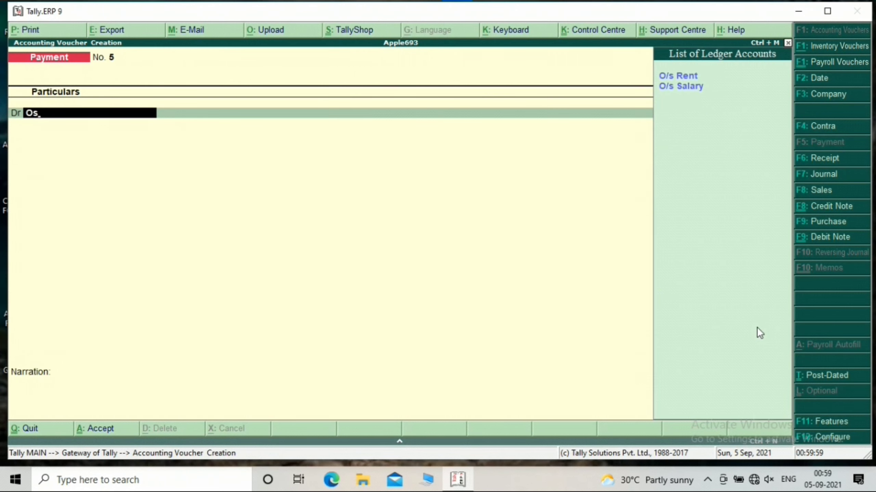
key("Down")
key("Return")
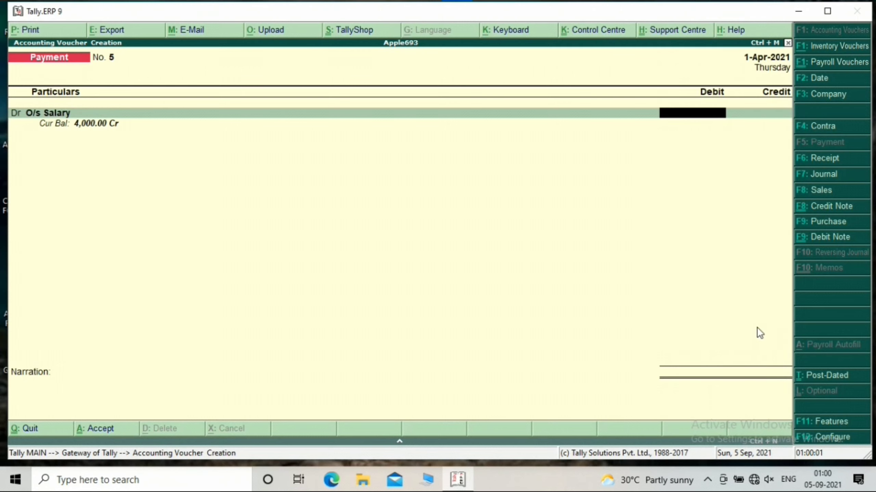
type("4000")
key("Return")
key("Return")
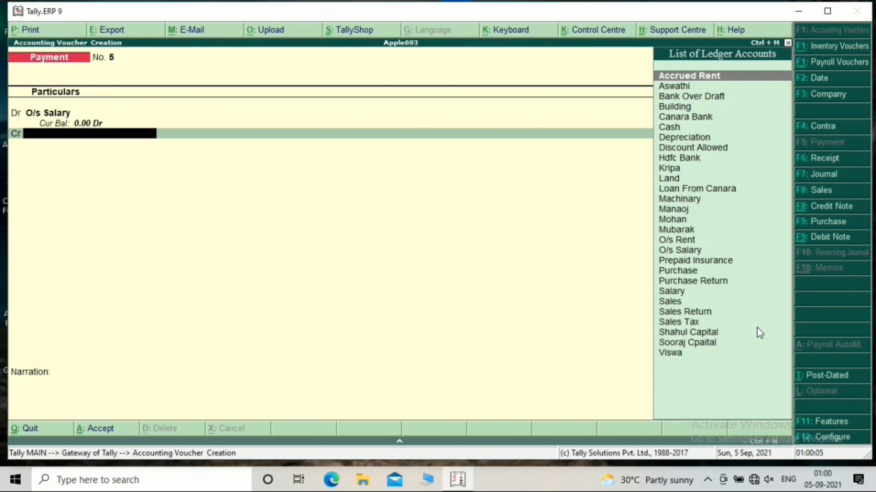
Step: Credit the outstanding salary payment to Cash and save the voucher without a narration
type("Cas")
key("Return")
key("Return")
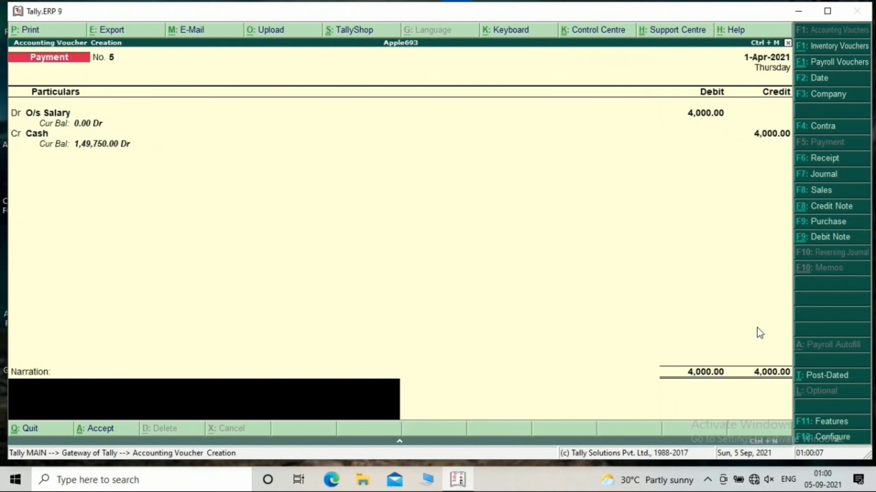
key("Return")
key("Return")
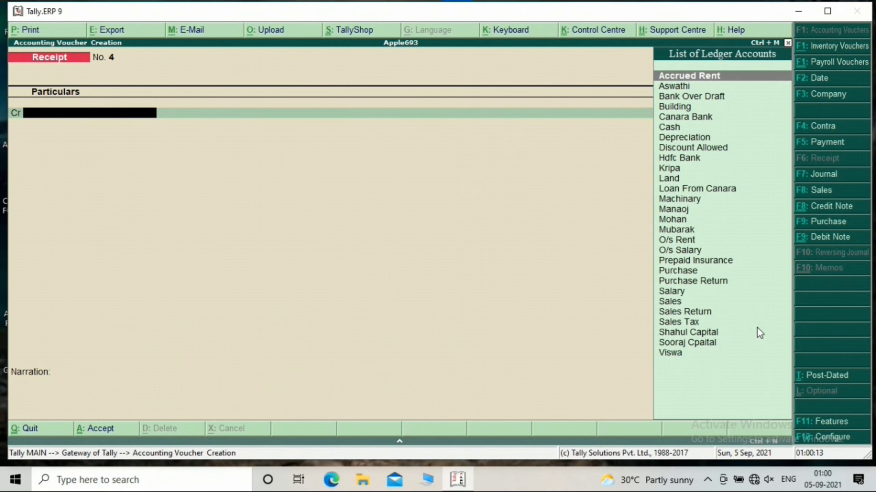
Step: Start a receipt voucher and create a Commission ledger under Indirect Incomes as its credit account
type("Co")
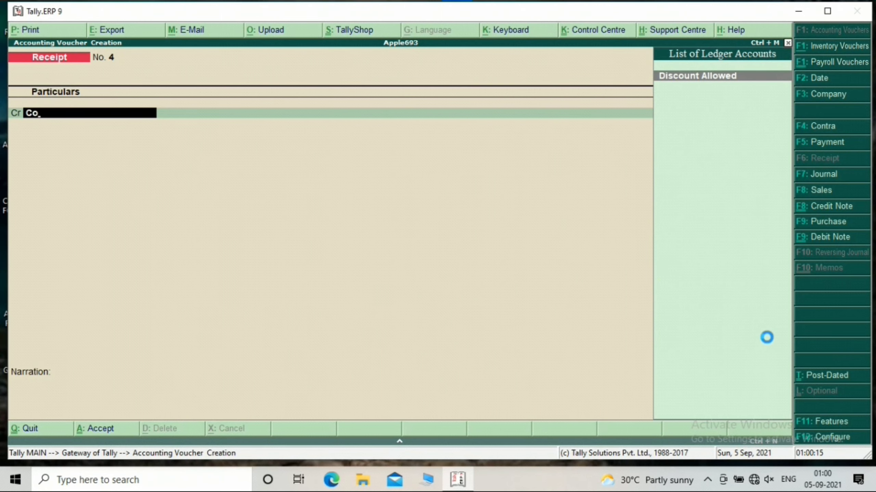
key("alt+c")
type("mmis")
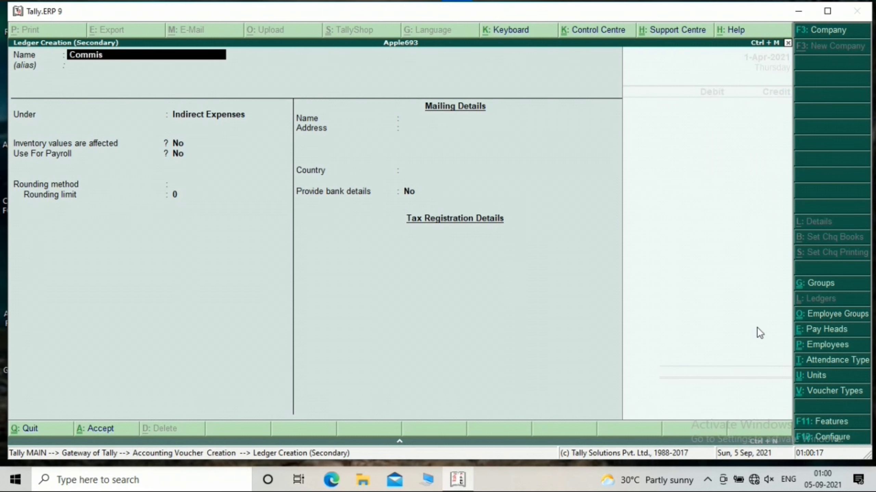
type("sion")
key("Return")
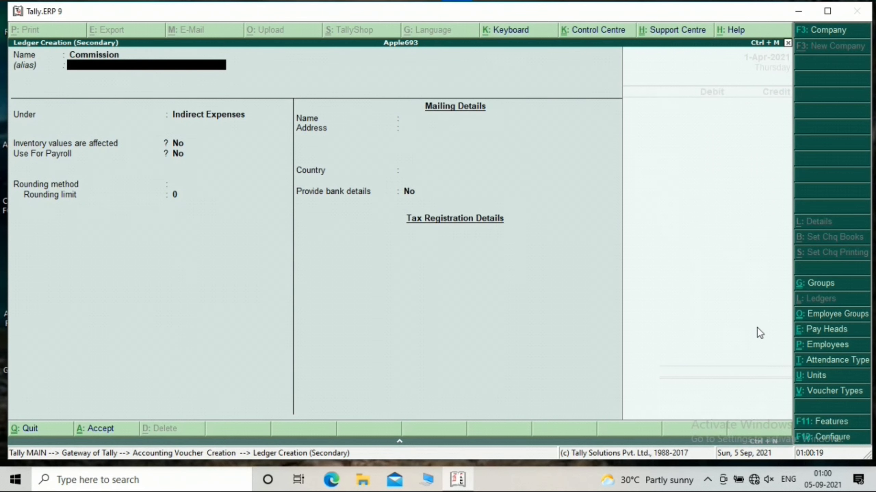
key("Return")
key("Down")
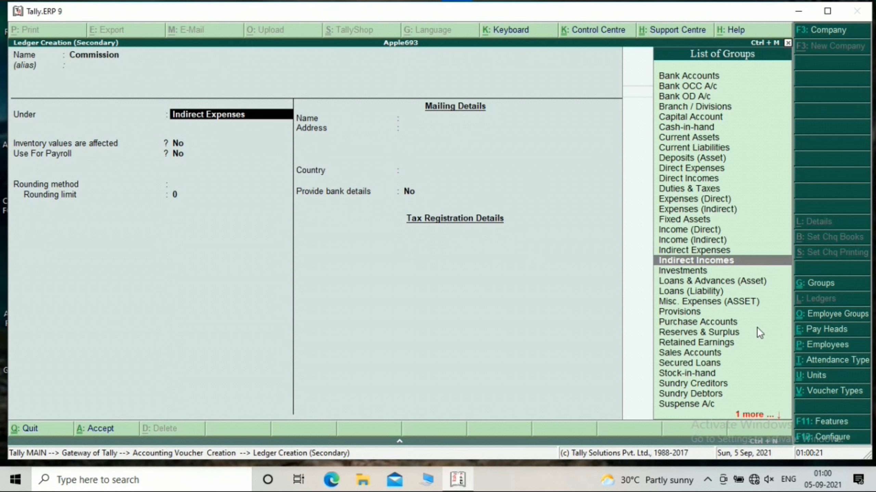
key("Return")
key("ctrl+a")
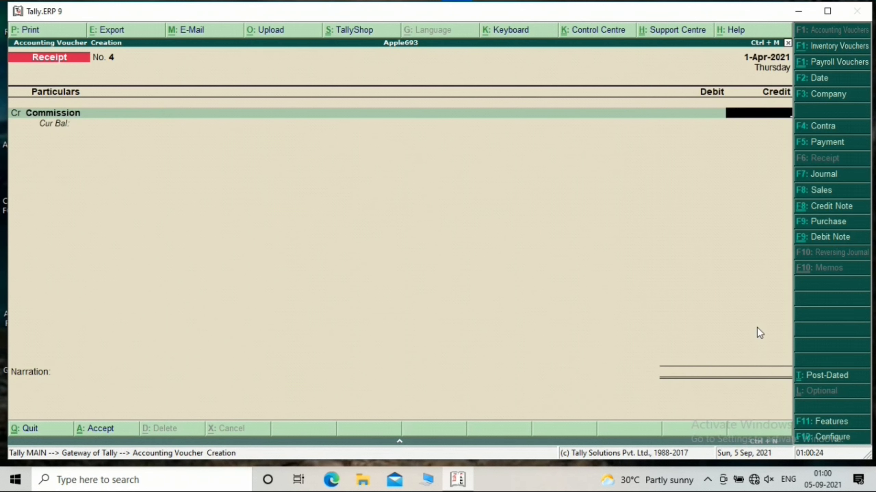
Step: Credit Commission with 5,000, debit Cash, save the receipt without a narration, and leave voucher entry
type("5000")
key("Return")
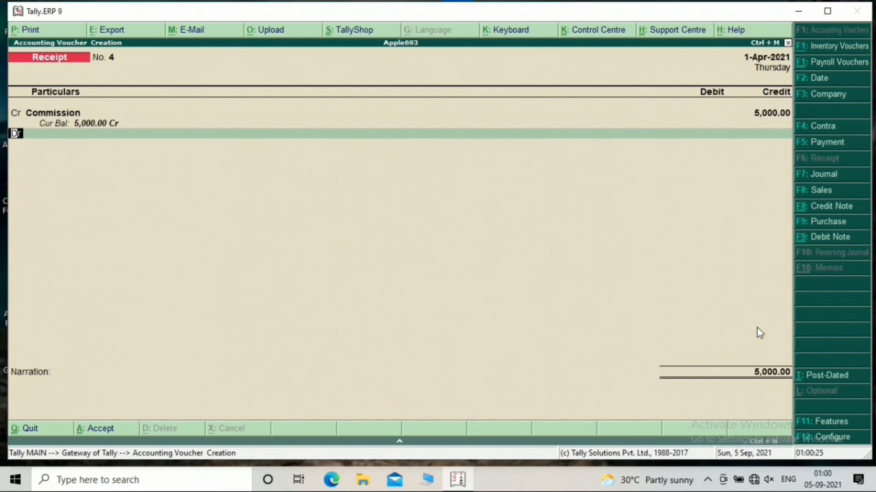
type("Cas")
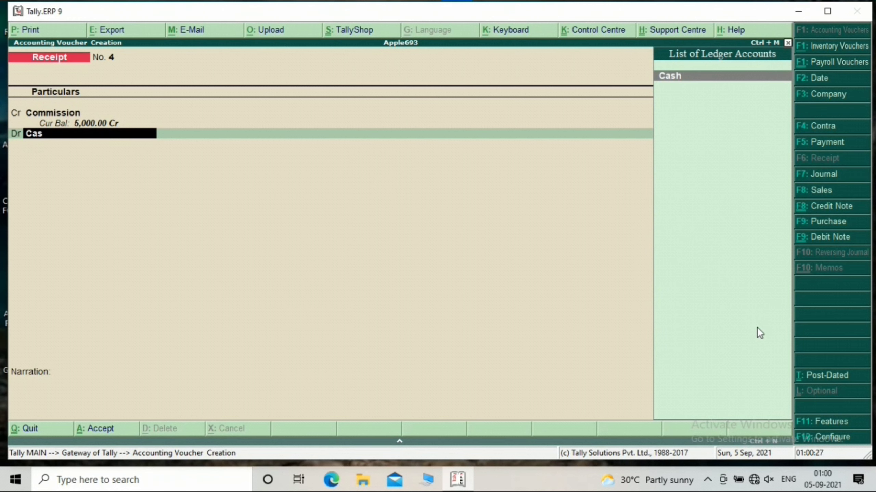
key("Return")
key("Return")
key("Return")
key("Return")
key("Return")
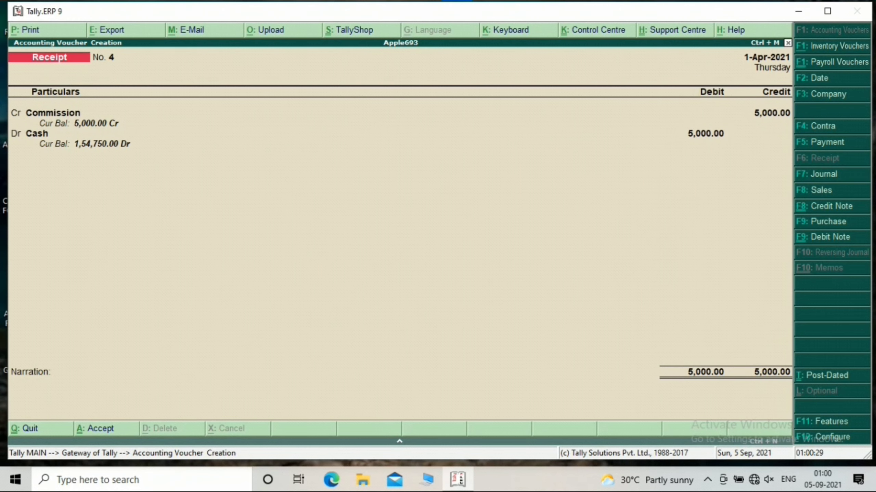
key("Escape")
key("Return")
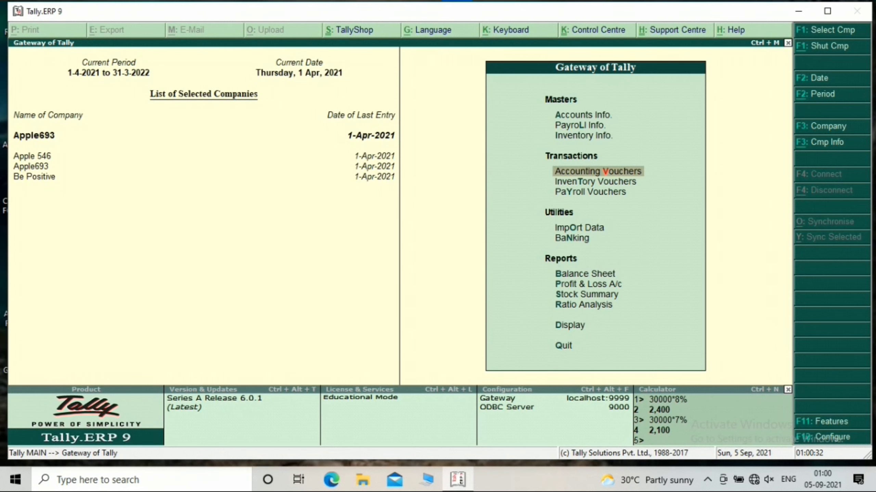
Step: Review the company's Profit & Loss A/c and its Balance Sheet
left_click(617, 286)
left_click(612, 284)
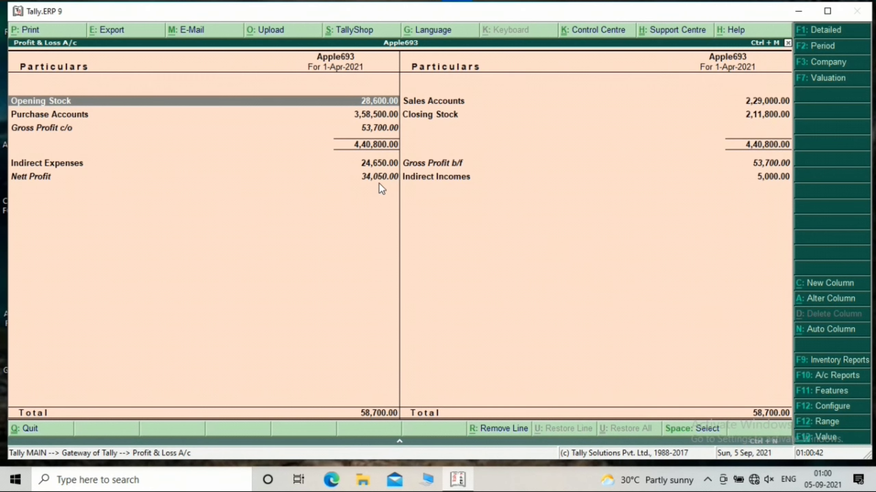
key("Escape")
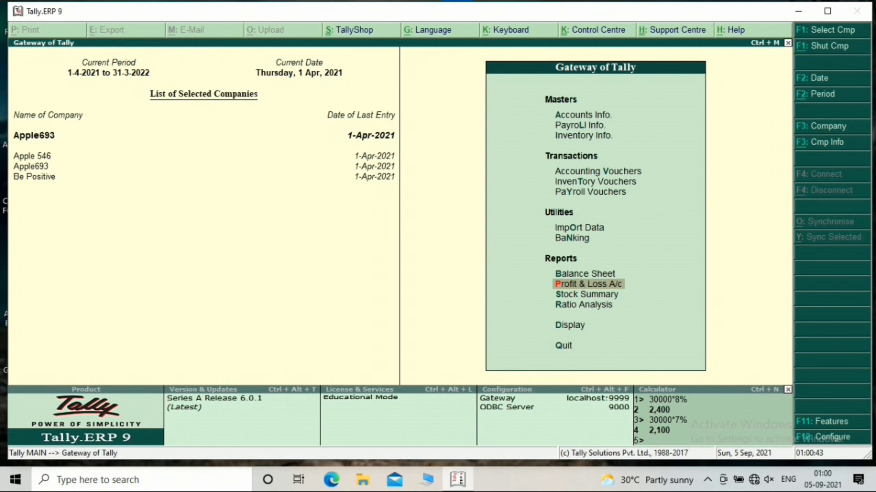
left_click(597, 271)
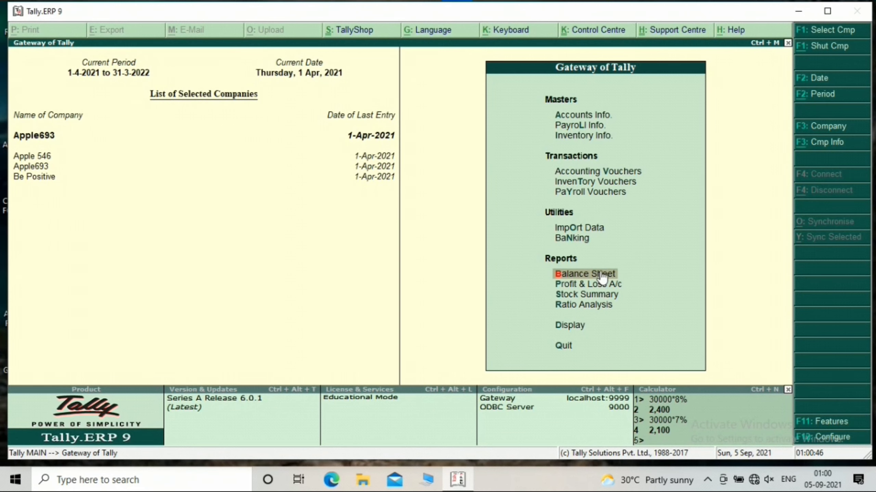
left_click(597, 274)
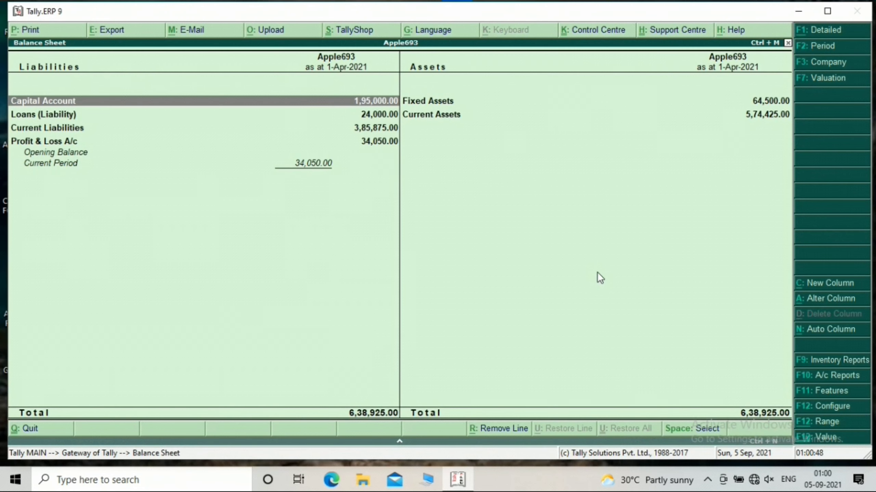